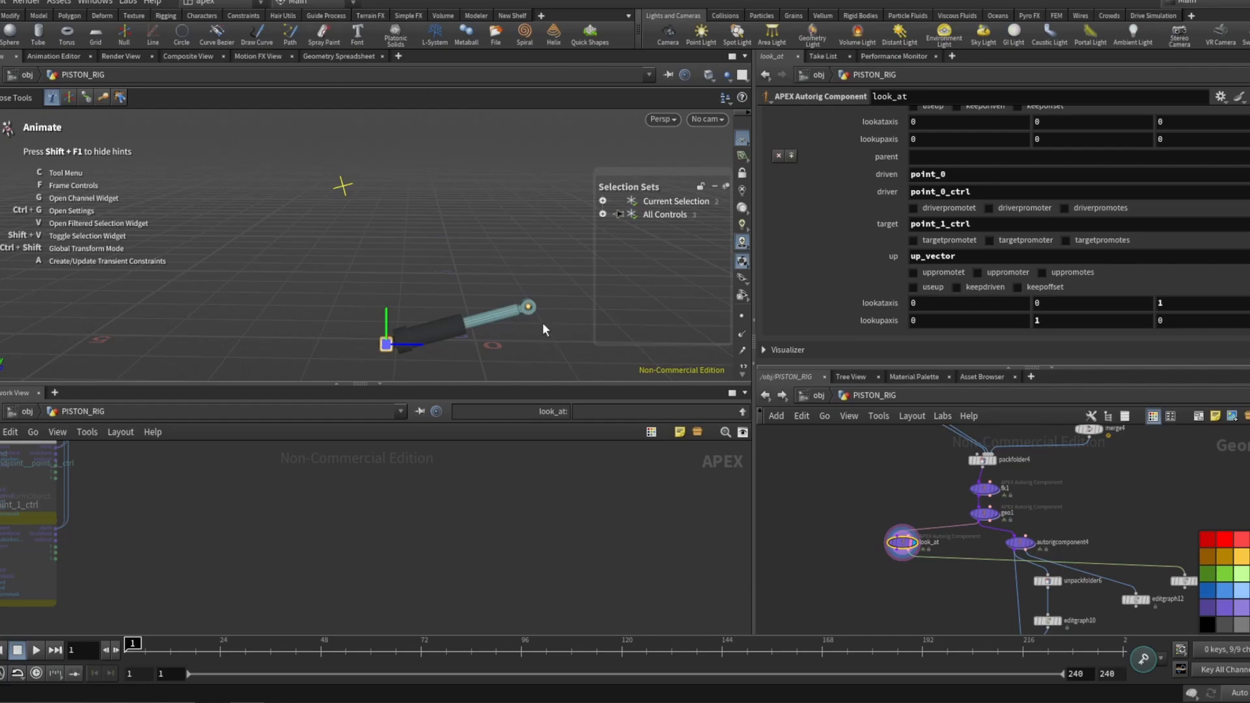
Move the piston's end controls in the viewport to test how the look-at component aims the parts.
{"action": "left_click", "coordinate": [528, 306]}
{"action": "mouse_move", "coordinate": [528, 306]}
{"action": "left_mouse_down"}
{"action": "mouse_move", "coordinate": [516, 350]}
{"action": "mouse_move", "coordinate": [513, 312]}
{"action": "mouse_move", "coordinate": [514, 332]}
{"action": "mouse_move", "coordinate": [491, 290]}
{"action": "mouse_move", "coordinate": [510, 295]}
{"action": "mouse_move", "coordinate": [502, 347]}
{"action": "mouse_move", "coordinate": [493, 291]}
{"action": "mouse_move", "coordinate": [485, 324]}
{"action": "mouse_move", "coordinate": [503, 336]}
{"action": "mouse_move", "coordinate": [511, 319]}
{"action": "mouse_move", "coordinate": [510, 307]}
{"action": "mouse_move", "coordinate": [493, 357]}
{"action": "mouse_move", "coordinate": [497, 260]}
{"action": "mouse_move", "coordinate": [511, 279]}
{"action": "mouse_move", "coordinate": [495, 329]}
{"action": "mouse_move", "coordinate": [502, 297]}
{"action": "mouse_move", "coordinate": [498, 318]}
{"action": "mouse_move", "coordinate": [518, 329]}
{"action": "mouse_move", "coordinate": [521, 307]}
{"action": "mouse_move", "coordinate": [518, 323]}
{"action": "left_mouse_up"}
{"action": "left_click", "coordinate": [450, 249]}
{"action": "left_click", "coordinate": [494, 324]}
{"action": "left_click", "coordinate": [386, 347]}
{"action": "mouse_move", "coordinate": [385, 347]}
{"action": "left_mouse_down"}
{"action": "mouse_move", "coordinate": [377, 312]}
{"action": "mouse_move", "coordinate": [401, 310]}
{"action": "mouse_move", "coordinate": [399, 232]}
{"action": "mouse_move", "coordinate": [432, 269]}
{"action": "mouse_move", "coordinate": [388, 302]}
{"action": "mouse_move", "coordinate": [495, 339]}
{"action": "mouse_move", "coordinate": [399, 354]}
{"action": "mouse_move", "coordinate": [379, 274]}
{"action": "mouse_move", "coordinate": [400, 330]}
{"action": "left_mouse_up"}
{"action": "mouse_move", "coordinate": [520, 323]}
{"action": "left_mouse_down"}
{"action": "mouse_move", "coordinate": [517, 256]}
{"action": "mouse_move", "coordinate": [512, 283]}
{"action": "mouse_move", "coordinate": [532, 281]}
{"action": "mouse_move", "coordinate": [515, 311]}
{"action": "left_mouse_up"}
{"action": "scroll", "coordinate": [822, 471], "scroll_direction": "down", "scroll_amount": 3}
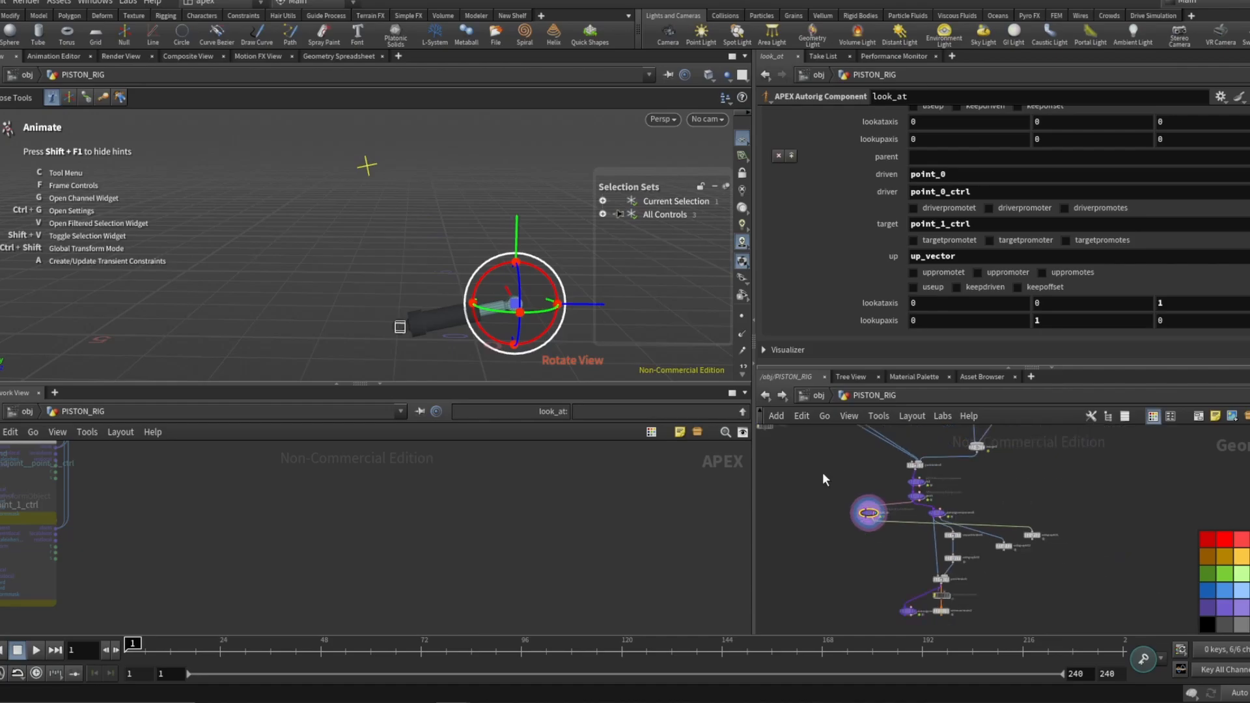
Select the sceneanimate2 node and drag the point_1_ctrl control upward to rotate the piston.
{"action": "scroll", "coordinate": [886, 579], "scroll_direction": "up", "scroll_amount": 5}
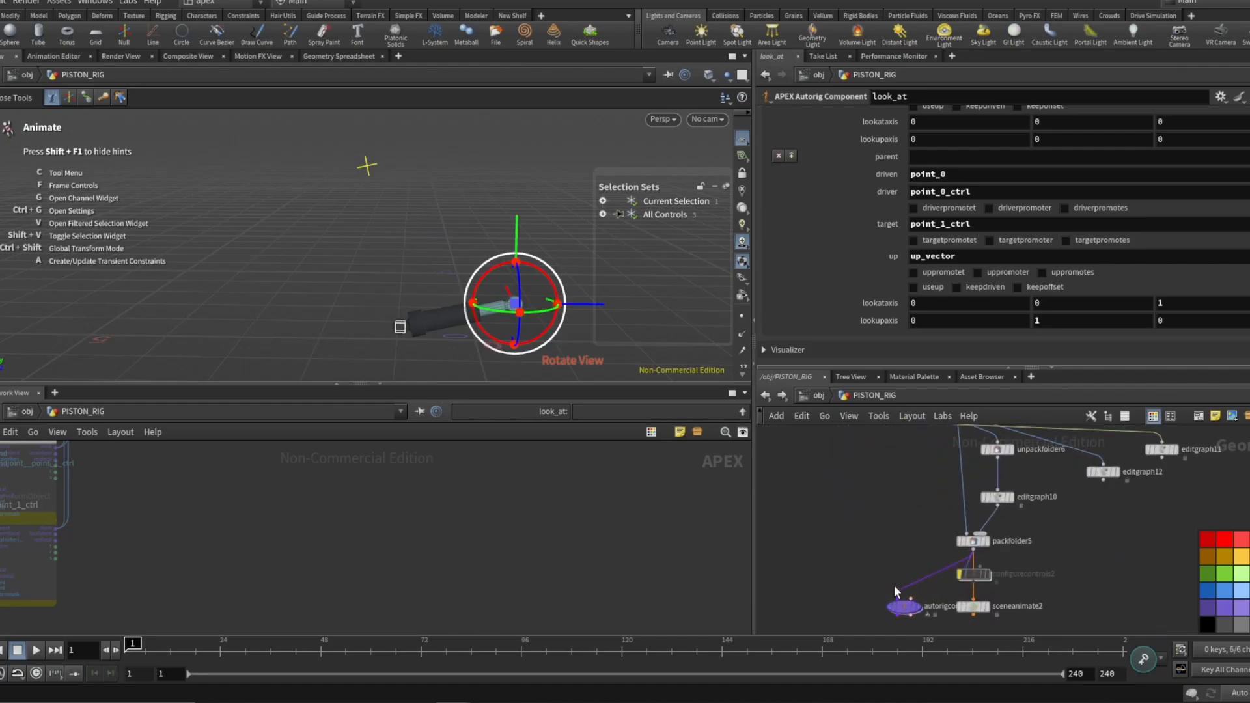
{"action": "left_click", "coordinate": [987, 608]}
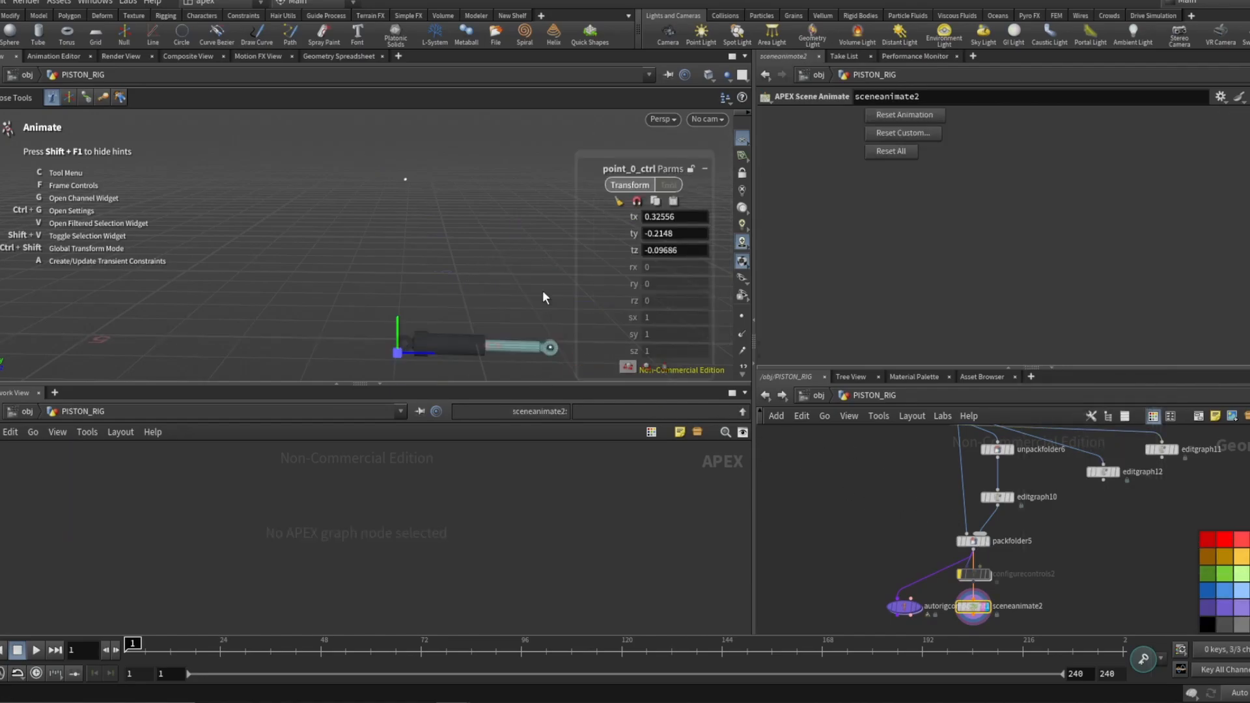
{"action": "left_click", "coordinate": [551, 349]}
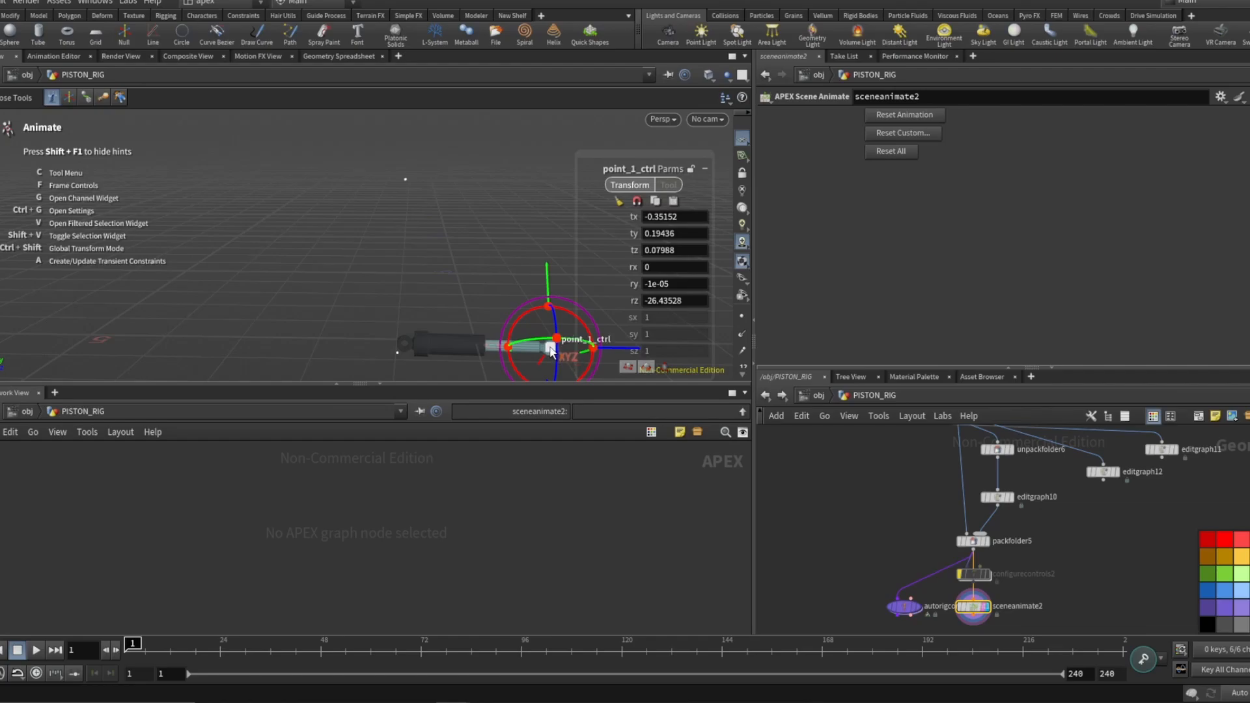
{"action": "left_click_drag", "start_coordinate": [551, 349], "coordinate": [562, 280]}
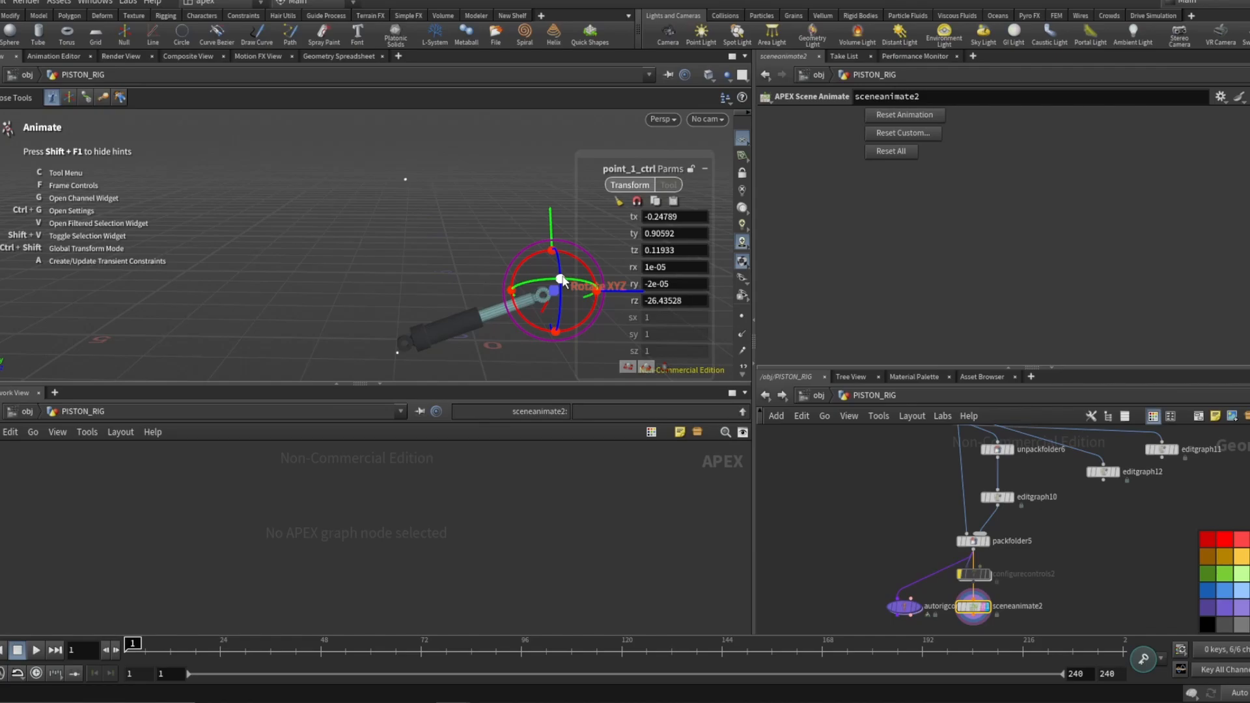
Set the display flag on the bonedeform2 node and reposition that node in the network.
{"action": "scroll", "coordinate": [857, 526], "scroll_direction": "down", "scroll_amount": 9}
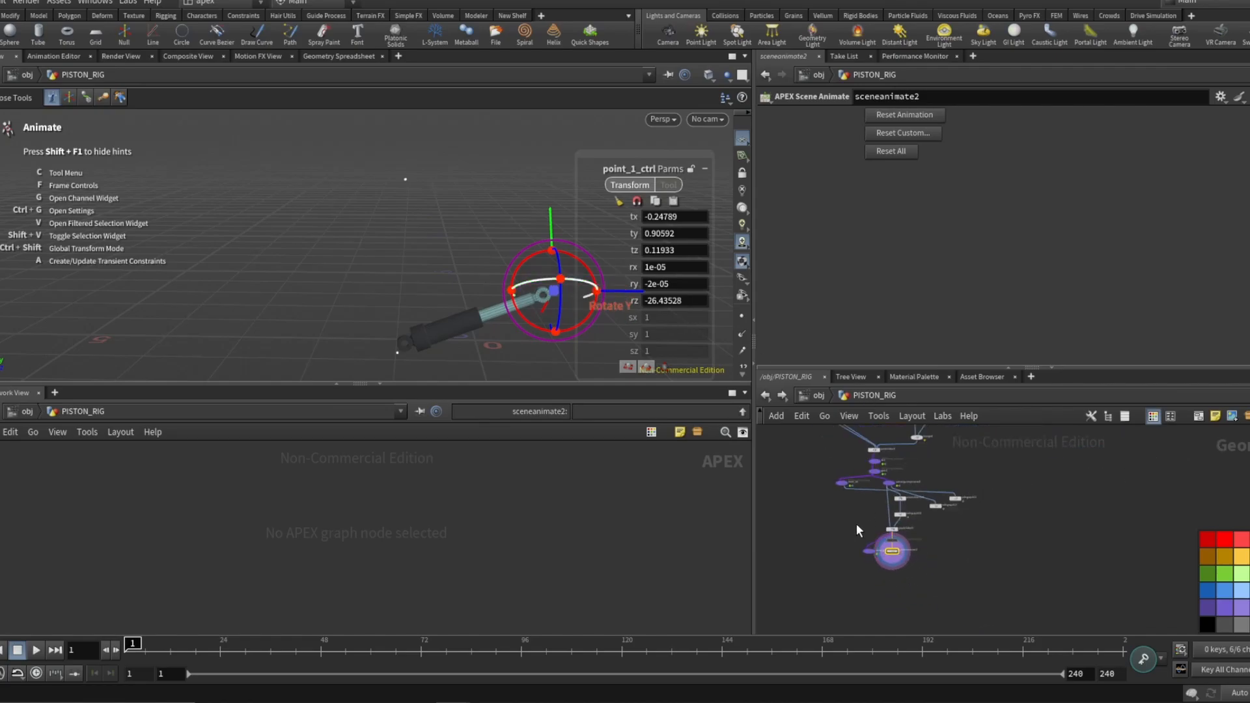
{"action": "scroll", "coordinate": [1127, 530], "scroll_direction": "up", "scroll_amount": 4}
{"action": "scroll", "coordinate": [1074, 547], "scroll_direction": "up", "scroll_amount": 4}
{"action": "scroll", "coordinate": [1037, 555], "scroll_direction": "up", "scroll_amount": 3}
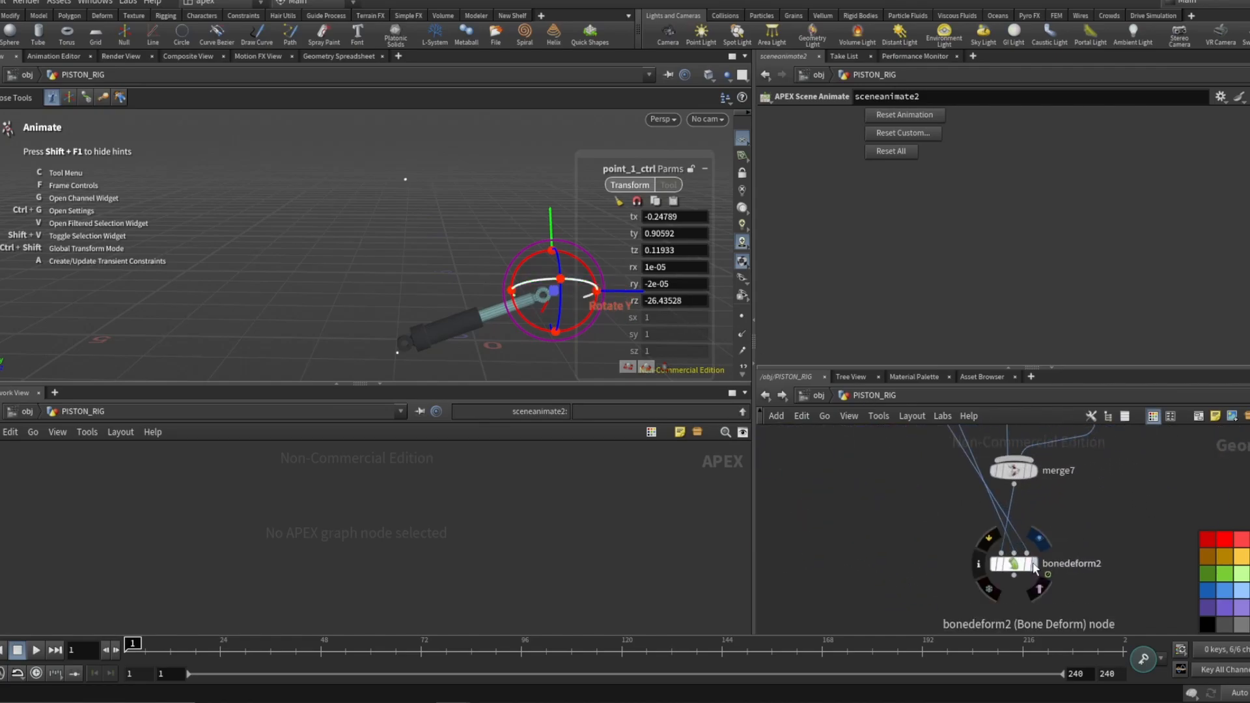
{"action": "left_click", "coordinate": [1039, 584]}
{"action": "left_click", "coordinate": [1033, 564]}
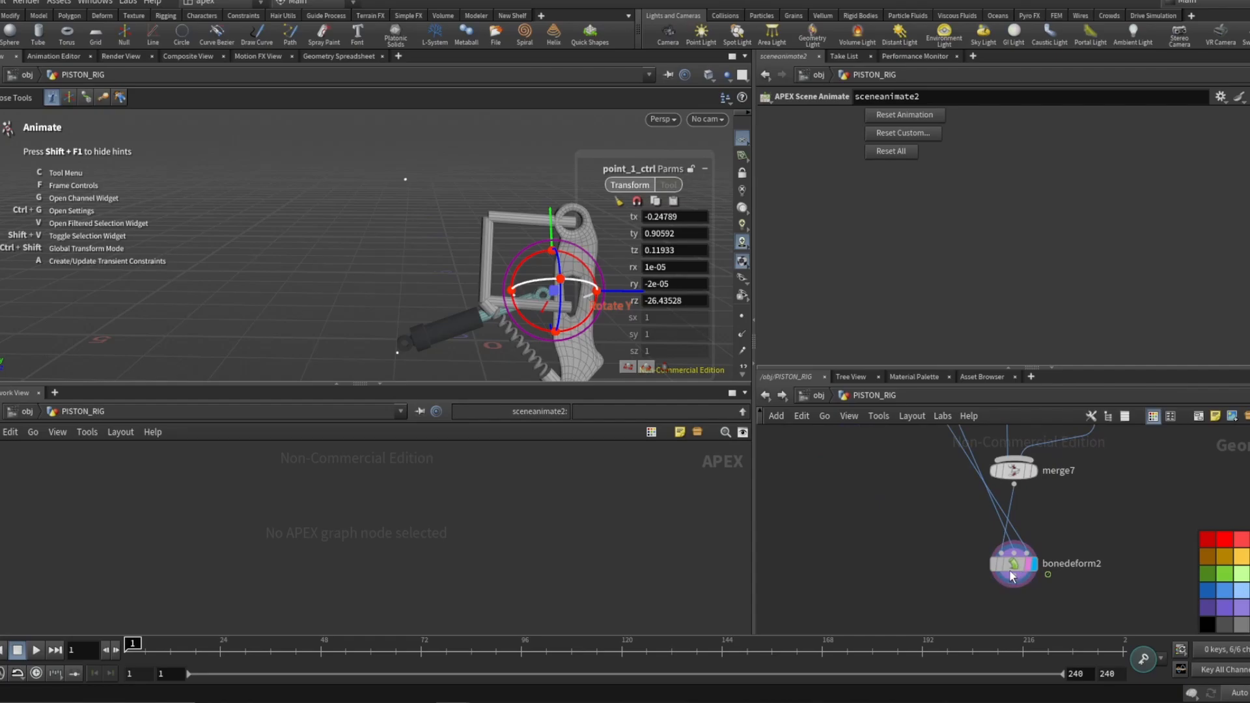
{"action": "left_click_drag", "start_coordinate": [1008, 569], "coordinate": [918, 561]}
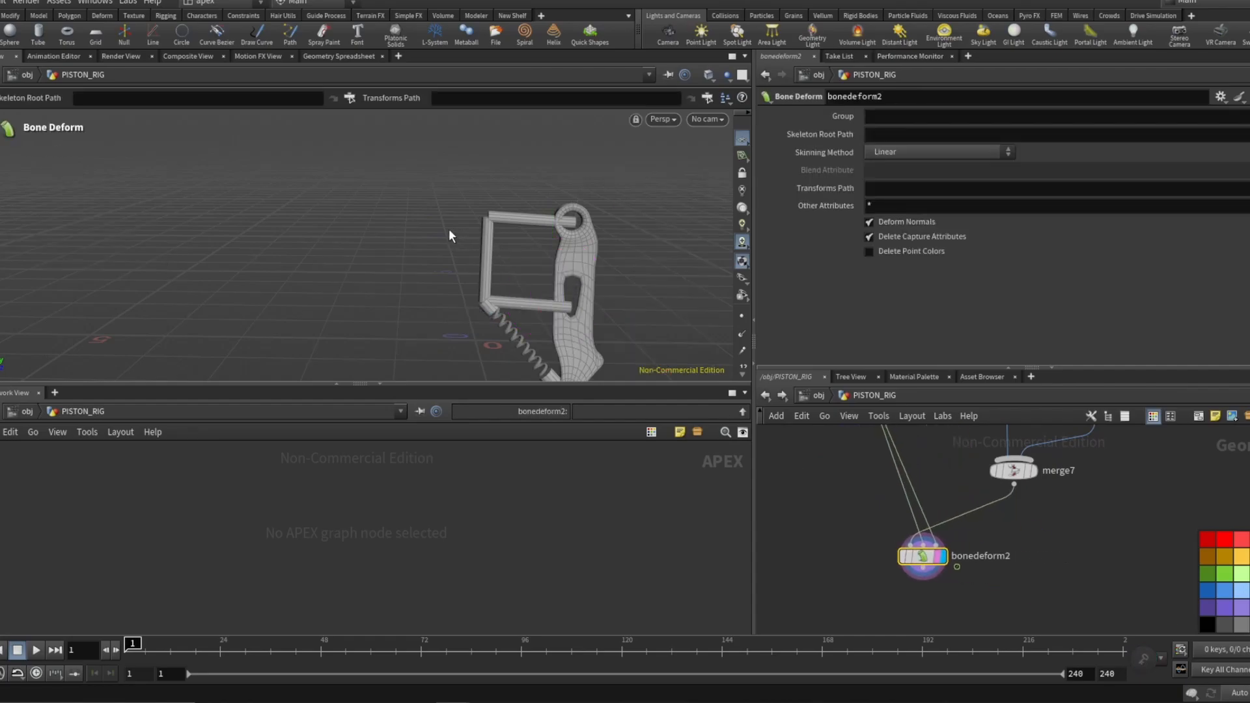
Set the display flag on the bonedeform1 node to view the deformed piston alone.
{"action": "left_click_drag", "start_coordinate": [446, 232], "coordinate": [377, 209]}
{"action": "mouse_move", "coordinate": [182, 645]}
{"action": "left_mouse_down"}
{"action": "mouse_move", "coordinate": [390, 648]}
{"action": "mouse_move", "coordinate": [464, 675]}
{"action": "mouse_move", "coordinate": [814, 687]}
{"action": "mouse_move", "coordinate": [1107, 670]}
{"action": "mouse_move", "coordinate": [307, 644]}
{"action": "mouse_move", "coordinate": [163, 619]}
{"action": "mouse_move", "coordinate": [784, 642]}
{"action": "mouse_move", "coordinate": [341, 643]}
{"action": "mouse_move", "coordinate": [101, 615]}
{"action": "left_mouse_up"}
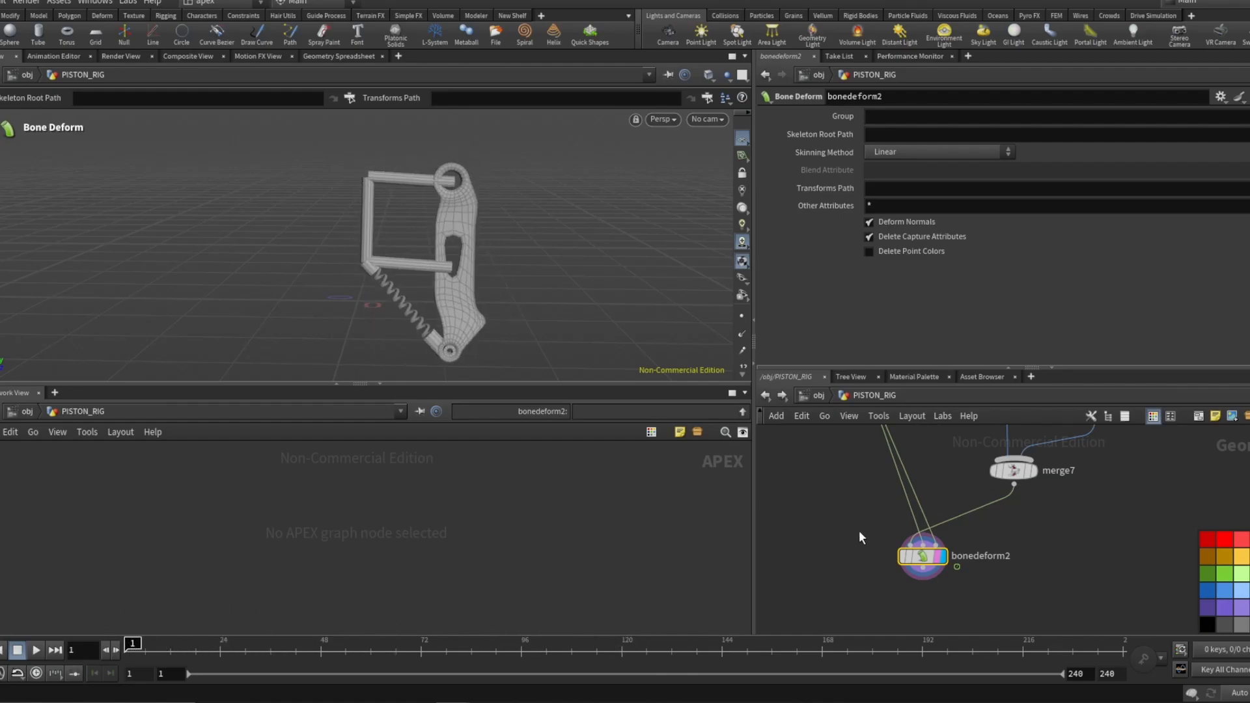
{"action": "scroll", "coordinate": [995, 541], "scroll_direction": "down", "scroll_amount": 1}
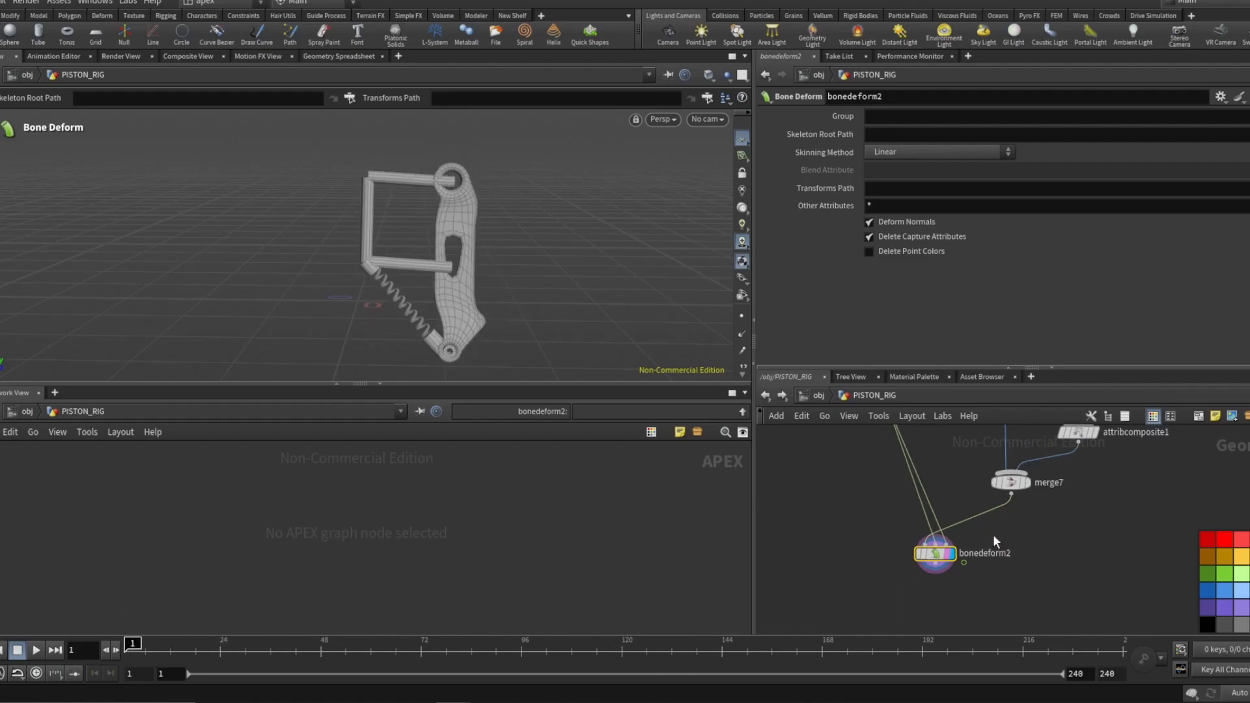
{"action": "scroll", "coordinate": [936, 549], "scroll_direction": "down", "scroll_amount": 5}
{"action": "scroll", "coordinate": [905, 513], "scroll_direction": "down", "scroll_amount": 5}
{"action": "middle_click_drag", "start_coordinate": [924, 513], "coordinate": [1044, 589]}
{"action": "scroll", "coordinate": [931, 588], "scroll_direction": "up", "scroll_amount": 6}
{"action": "scroll", "coordinate": [931, 588], "scroll_direction": "up", "scroll_amount": 1}
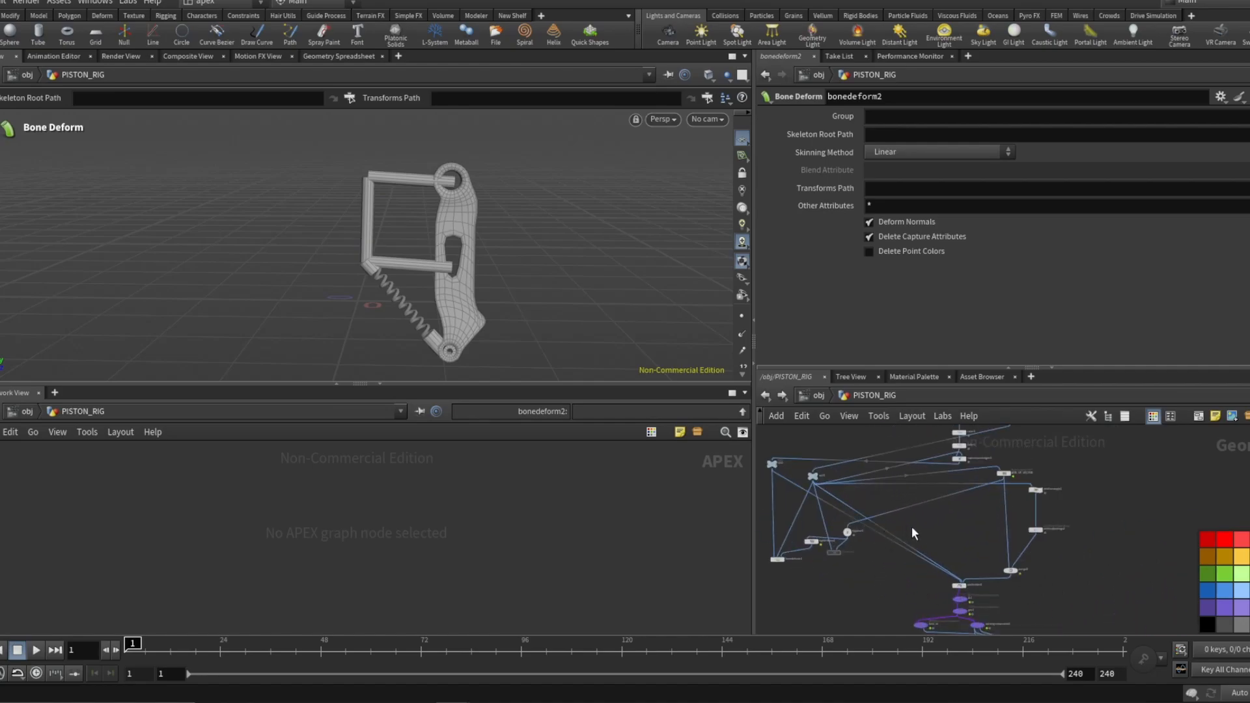
{"action": "scroll", "coordinate": [821, 545], "scroll_direction": "up", "scroll_amount": 5}
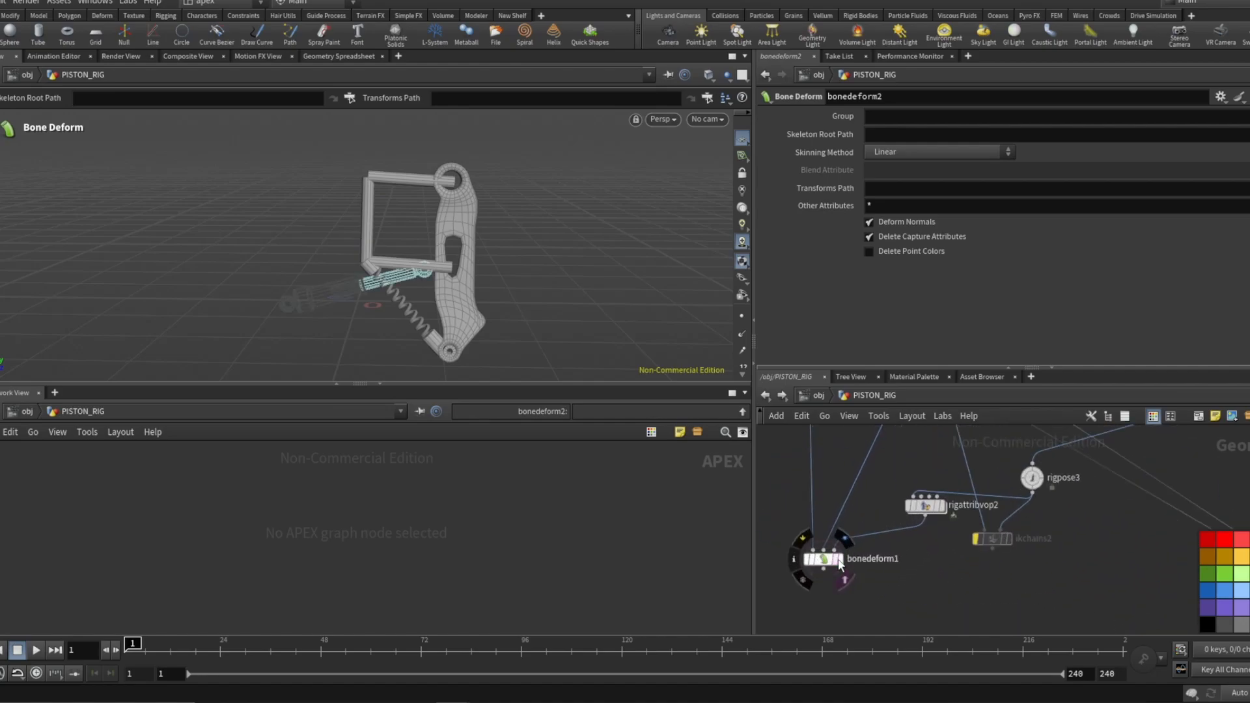
{"action": "left_click", "coordinate": [840, 561]}
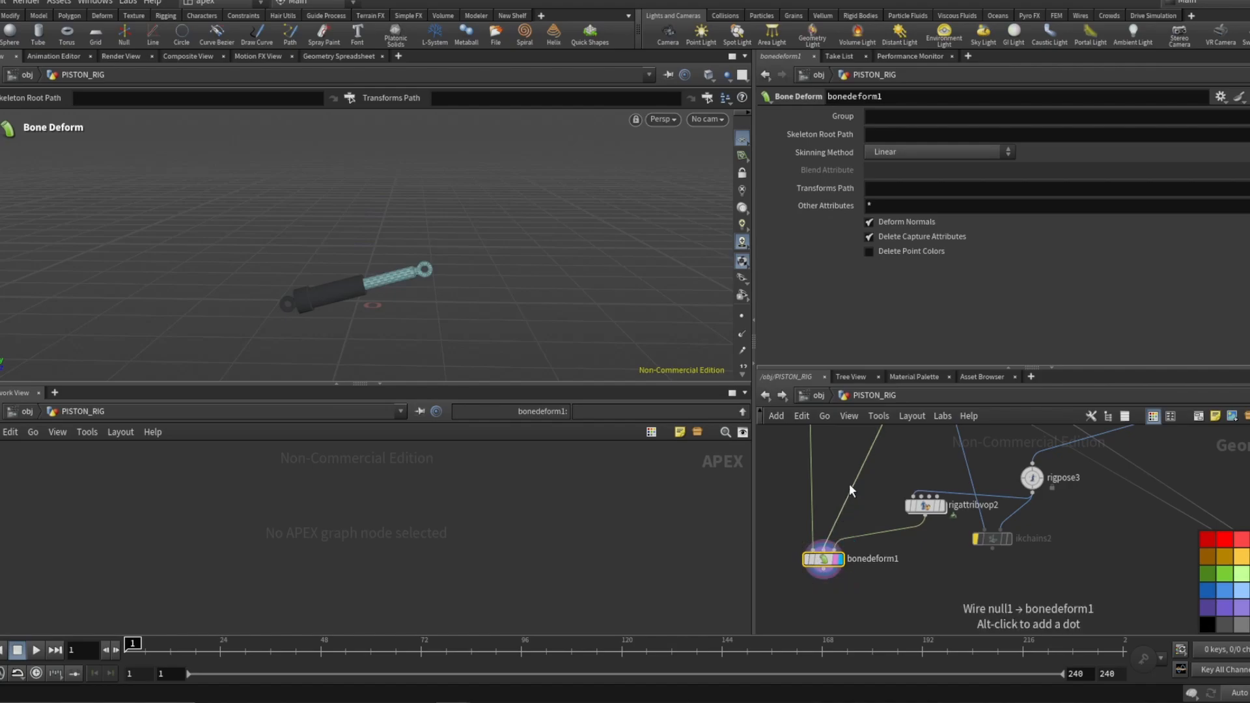
Set the display flag on the GEO null node to view the original piston geometry.
{"action": "scroll", "coordinate": [850, 552], "scroll_direction": "down", "scroll_amount": 5}
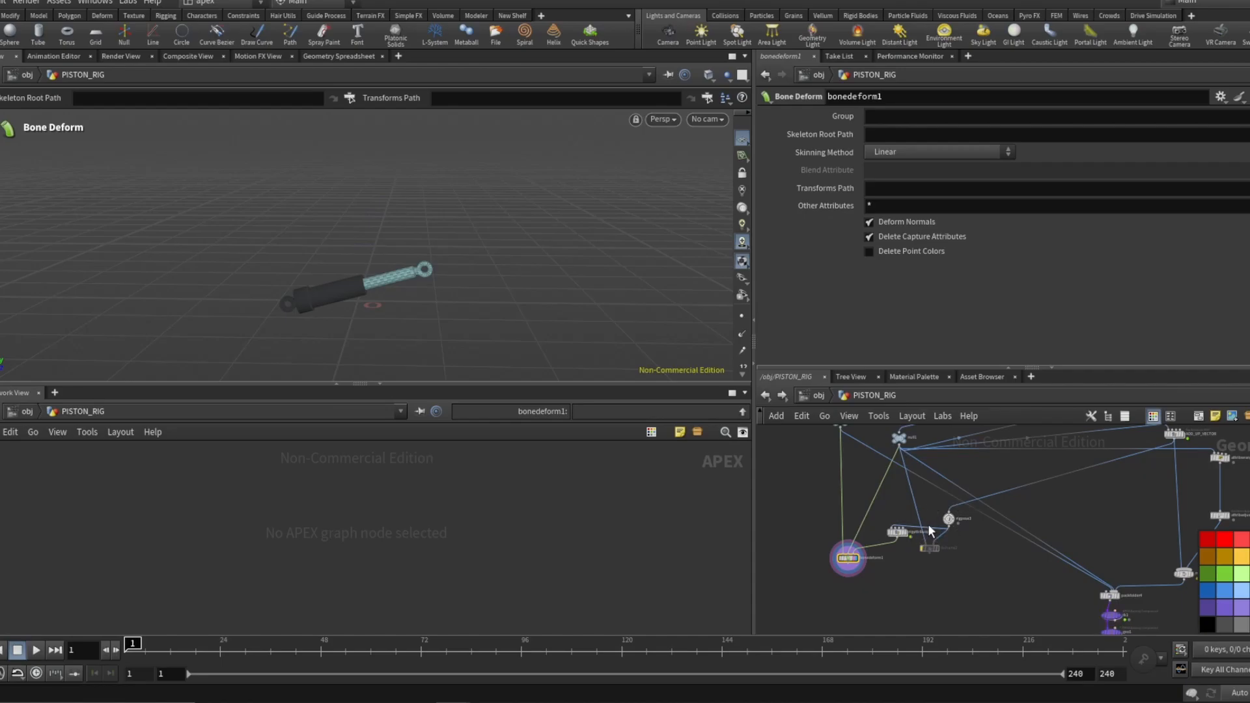
{"action": "scroll", "coordinate": [929, 523], "scroll_direction": "up", "scroll_amount": 3}
{"action": "scroll", "coordinate": [892, 534], "scroll_direction": "down", "scroll_amount": 3}
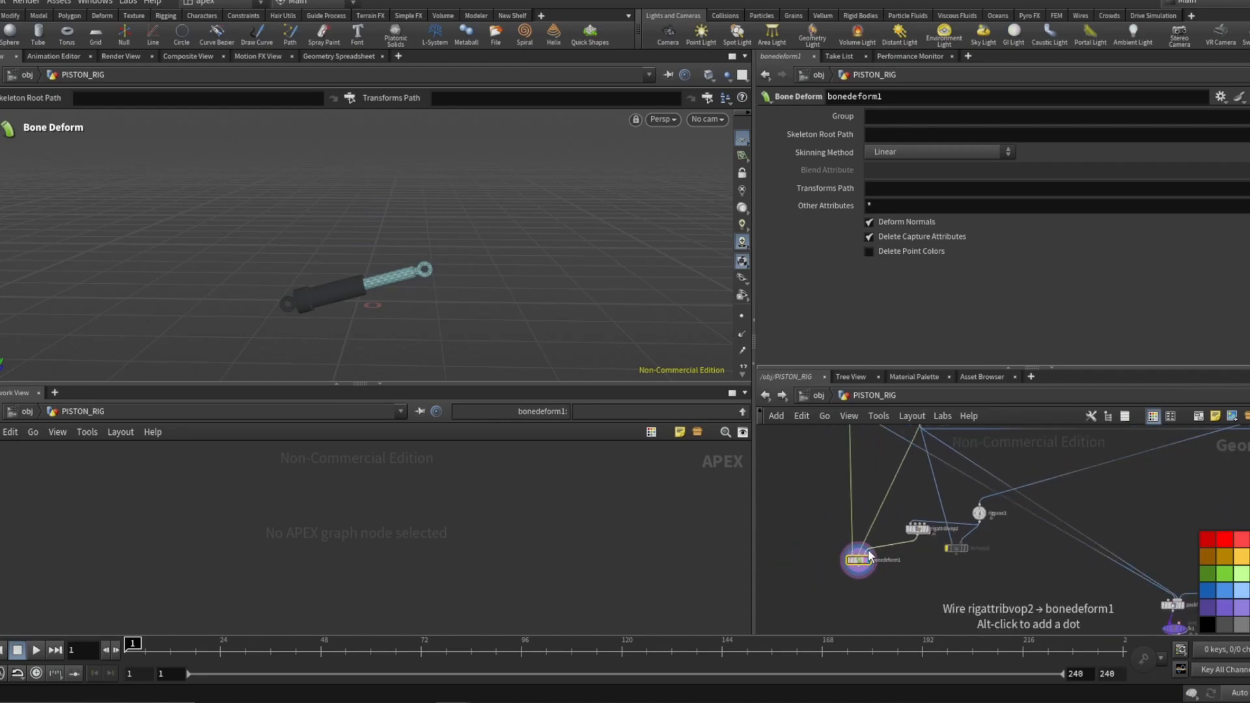
{"action": "scroll", "coordinate": [866, 549], "scroll_direction": "up", "scroll_amount": 3}
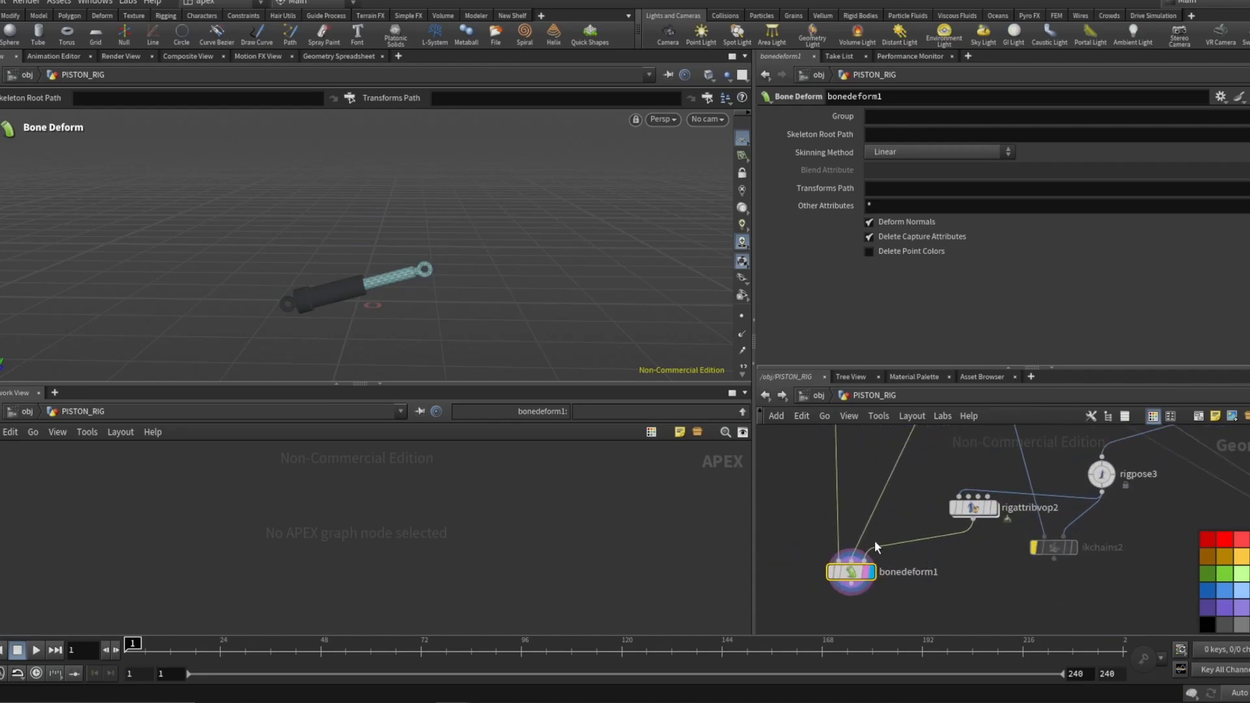
{"action": "scroll", "coordinate": [874, 541], "scroll_direction": "down", "scroll_amount": 3}
{"action": "scroll", "coordinate": [938, 538], "scroll_direction": "up", "scroll_amount": 2}
{"action": "left_click_drag", "start_coordinate": [936, 519], "coordinate": [918, 538]}
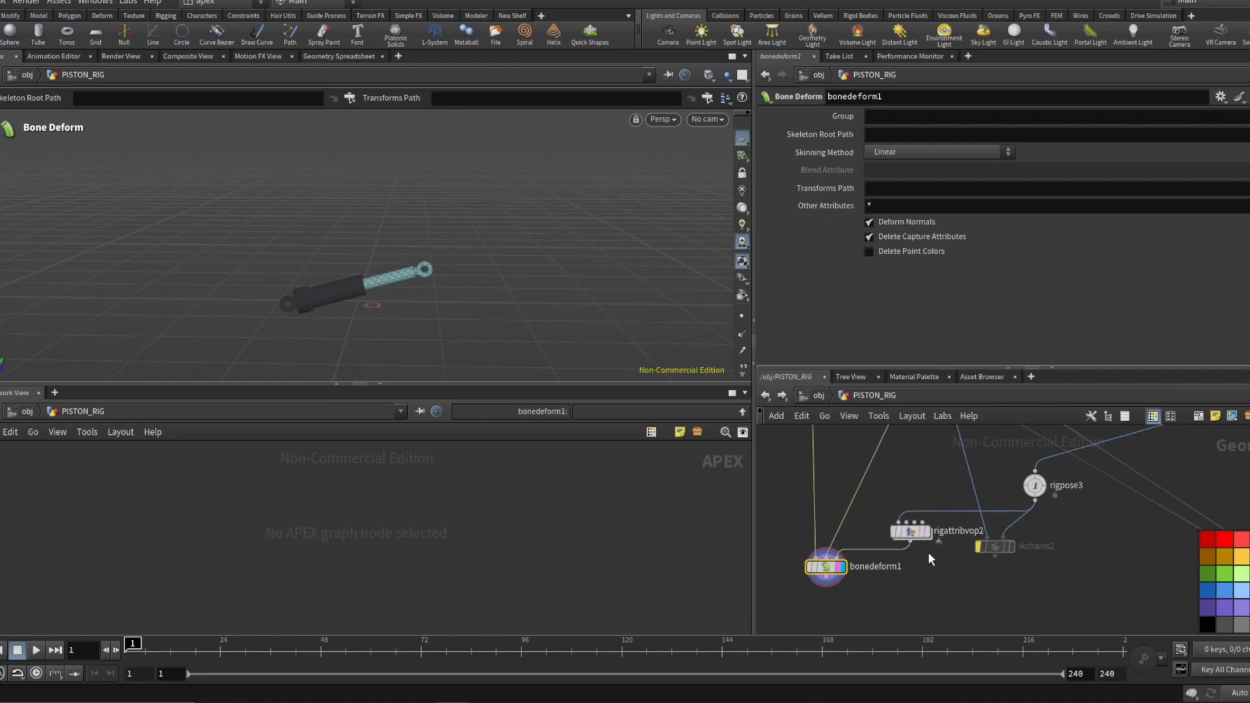
{"action": "scroll", "coordinate": [912, 541], "scroll_direction": "down", "scroll_amount": 3}
{"action": "scroll", "coordinate": [877, 445], "scroll_direction": "up", "scroll_amount": 4}
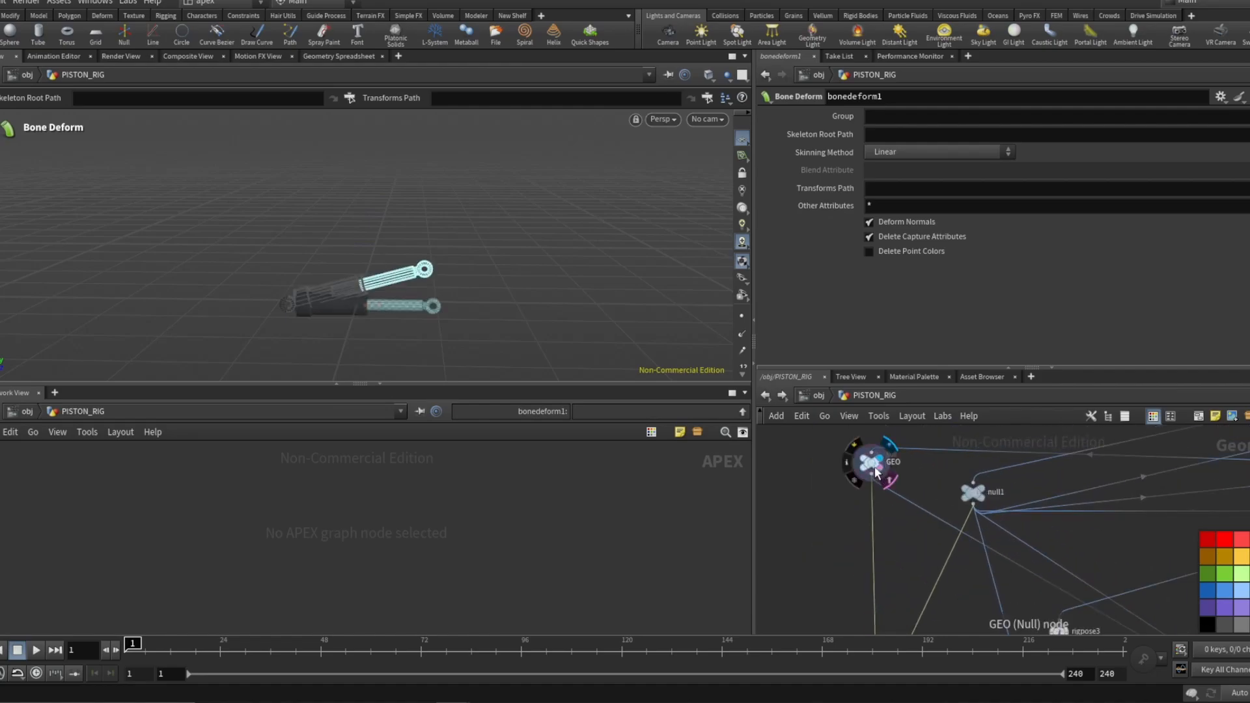
{"action": "left_click", "coordinate": [871, 464]}
Display and select the capturepackedgeo3 node to inspect its manual capture joints.
{"action": "scroll", "coordinate": [933, 568], "scroll_direction": "down", "scroll_amount": 3}
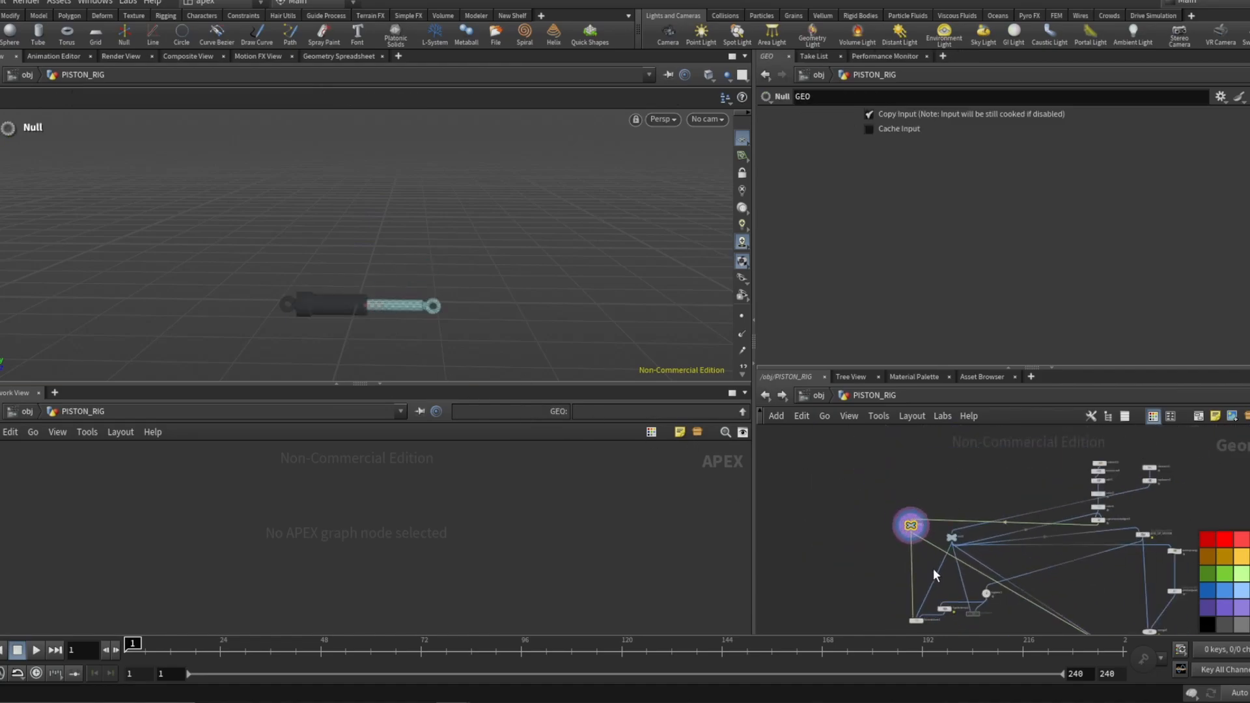
{"action": "scroll", "coordinate": [1059, 534], "scroll_direction": "up", "scroll_amount": 4}
{"action": "left_click", "coordinate": [1018, 529]}
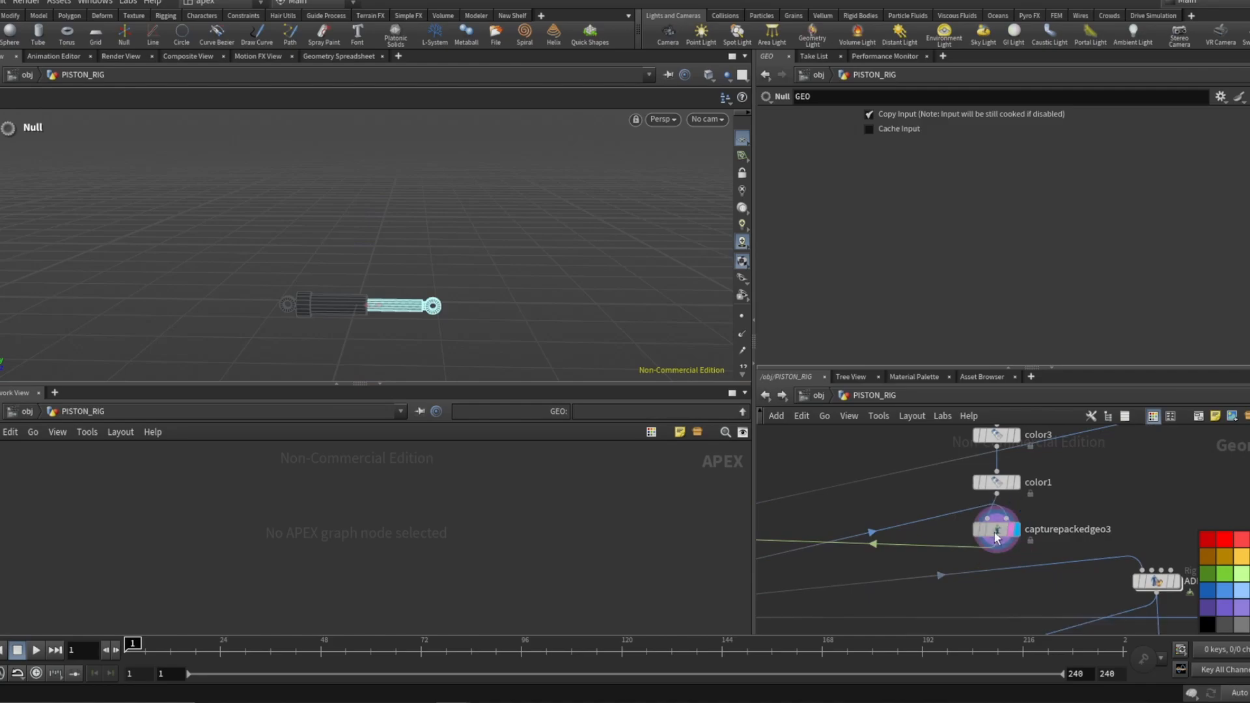
{"action": "left_click", "coordinate": [997, 529]}
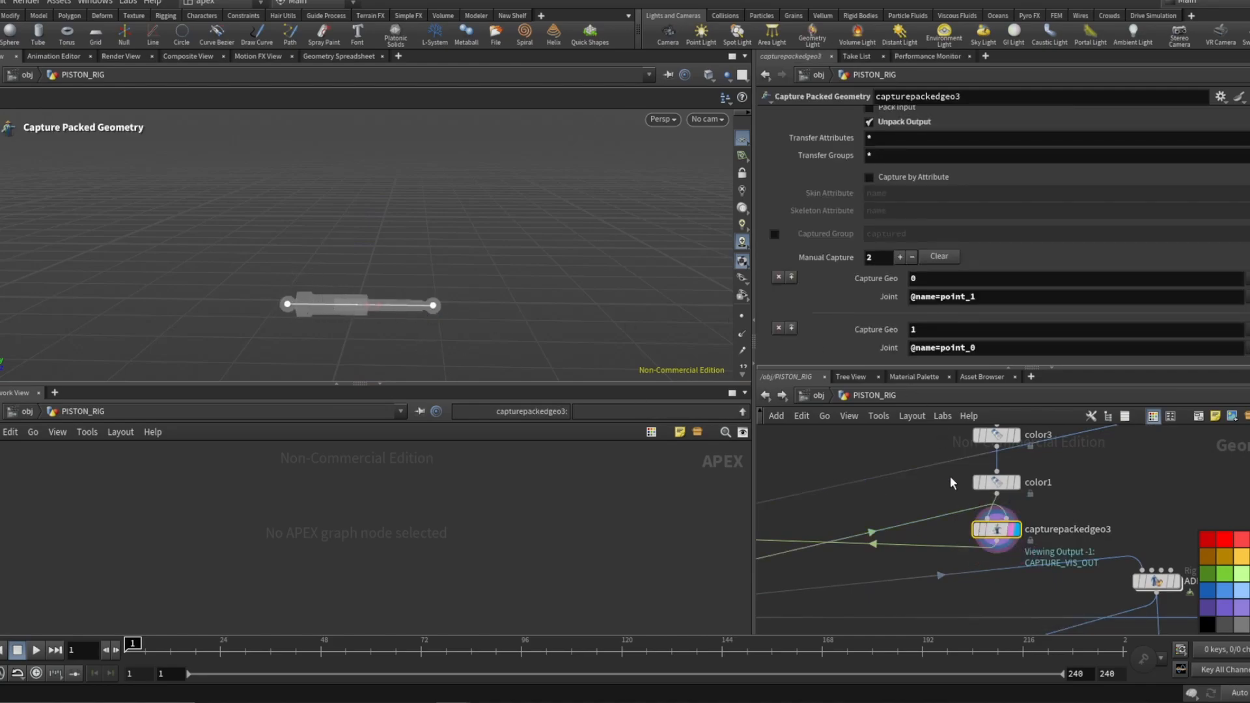
Set the display flag on the null1 node to view the piston skeleton line.
{"action": "scroll", "coordinate": [990, 475], "scroll_direction": "down", "scroll_amount": 7}
{"action": "scroll", "coordinate": [896, 562], "scroll_direction": "up", "scroll_amount": 5}
{"action": "scroll", "coordinate": [912, 486], "scroll_direction": "up", "scroll_amount": 2}
{"action": "middle_click_drag", "start_coordinate": [889, 490], "coordinate": [880, 521]}
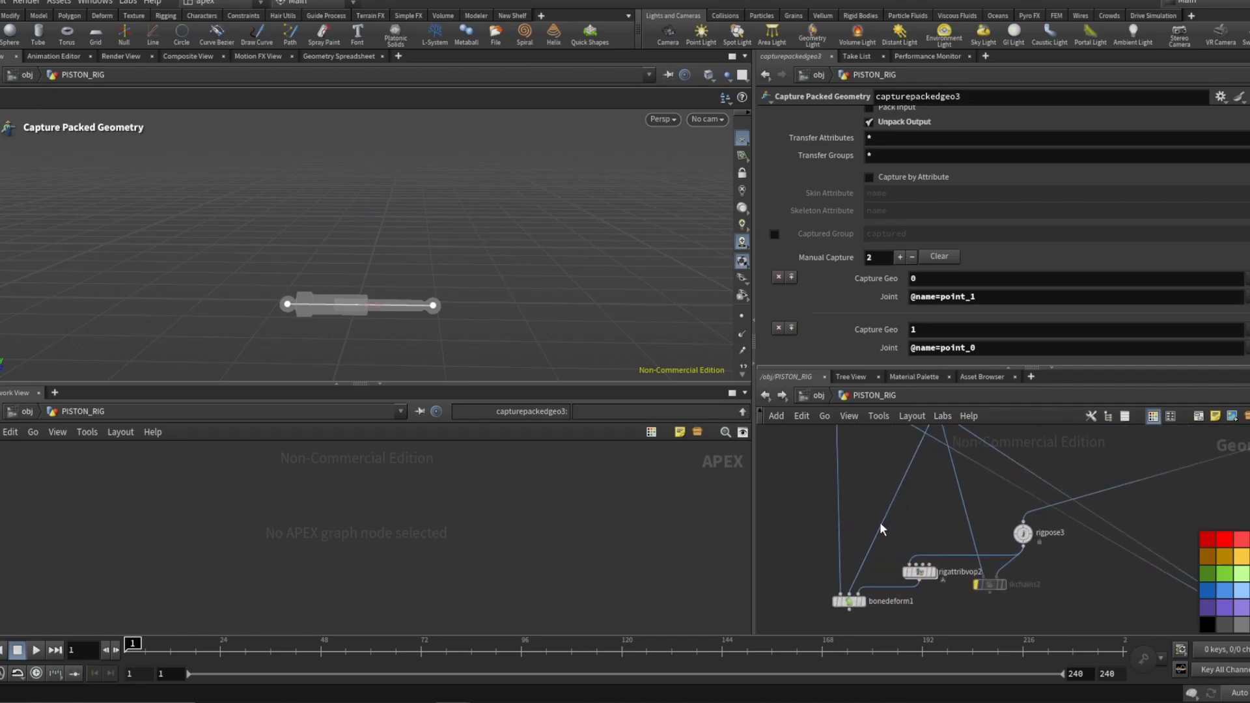
{"action": "scroll", "coordinate": [890, 518], "scroll_direction": "down", "scroll_amount": 1}
{"action": "scroll", "coordinate": [913, 561], "scroll_direction": "down", "scroll_amount": 2}
{"action": "scroll", "coordinate": [930, 456], "scroll_direction": "up", "scroll_amount": 2}
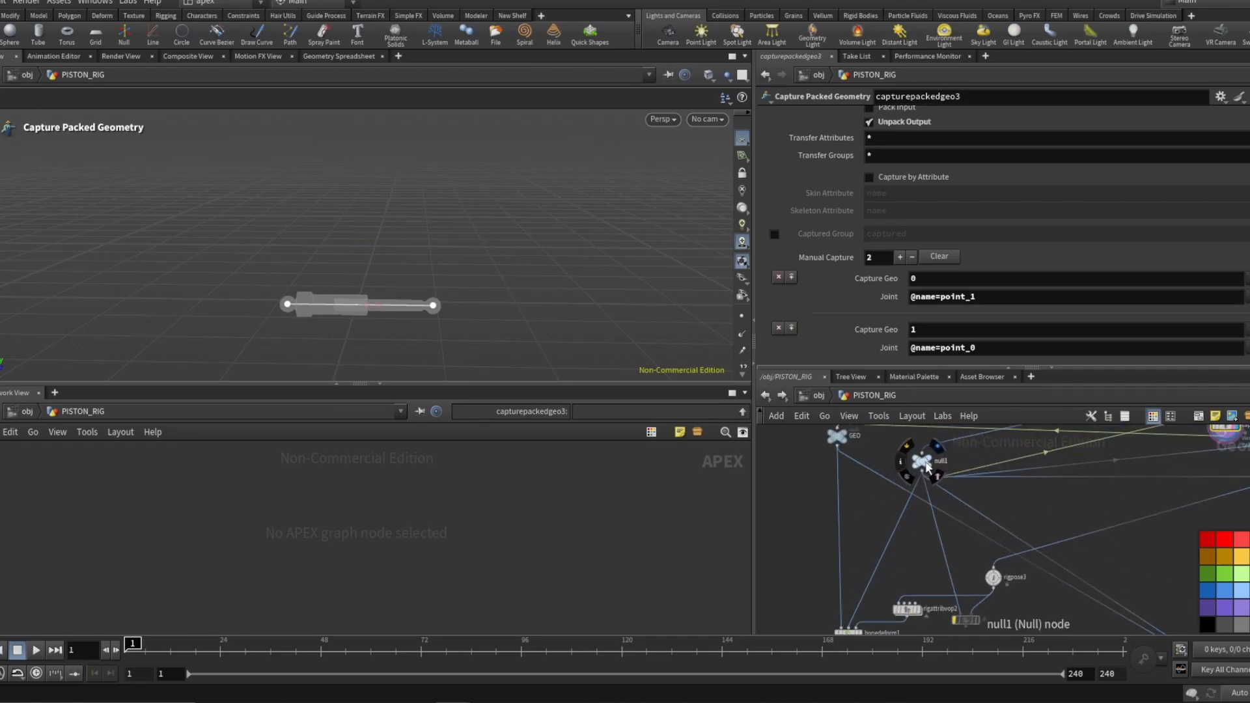
{"action": "left_click", "coordinate": [927, 464]}
Display the ADD_UP_VECTOR node and select its up-vector point in the viewport.
{"action": "scroll", "coordinate": [913, 466], "scroll_direction": "down", "scroll_amount": 2}
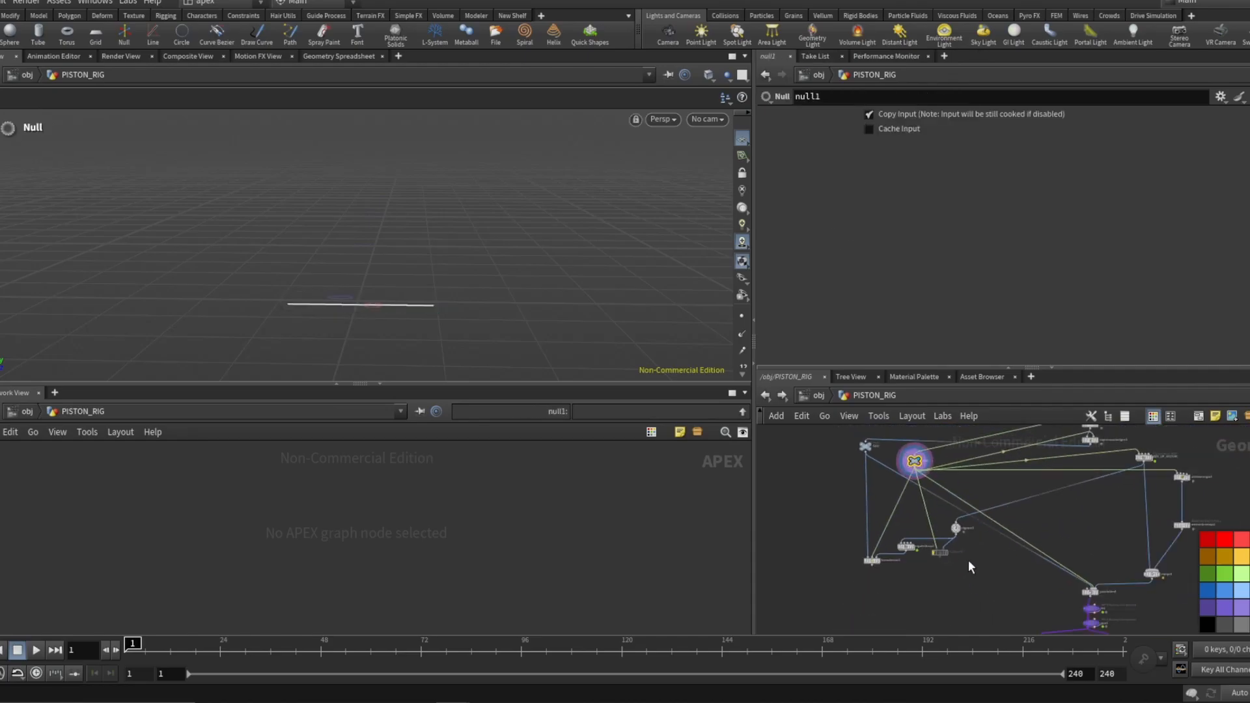
{"action": "scroll", "coordinate": [1035, 469], "scroll_direction": "up", "scroll_amount": 6}
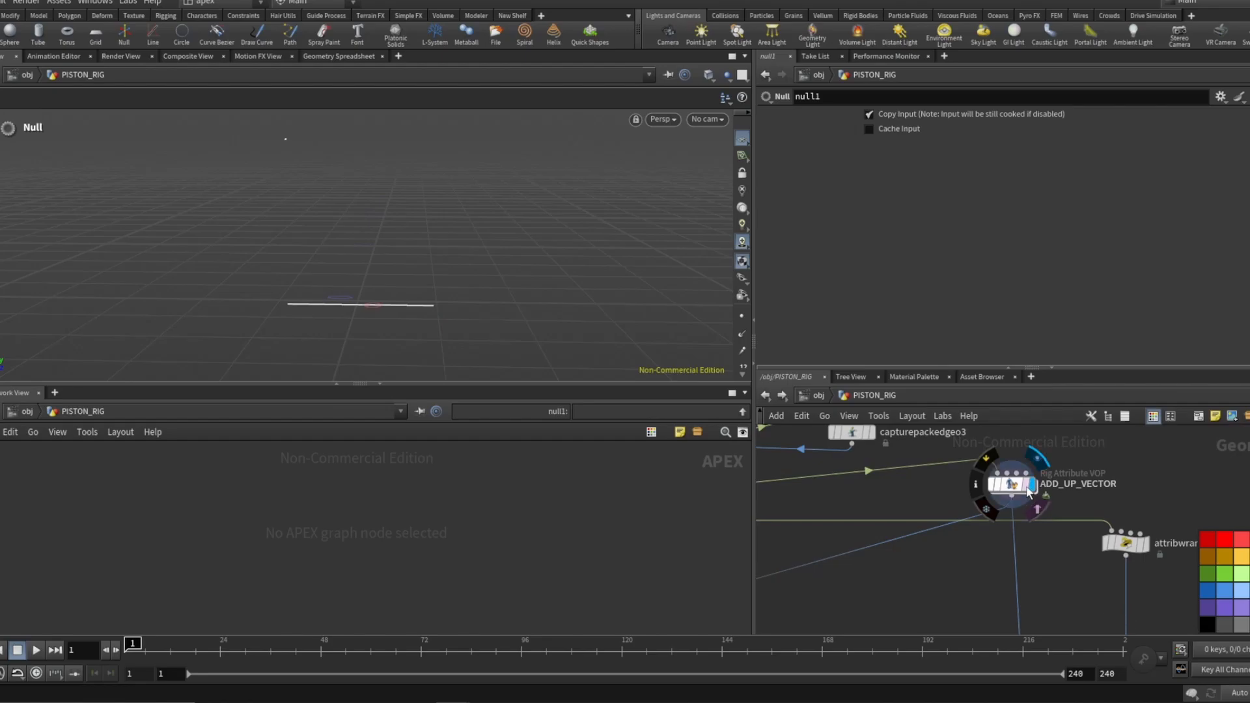
{"action": "left_click", "coordinate": [1028, 490]}
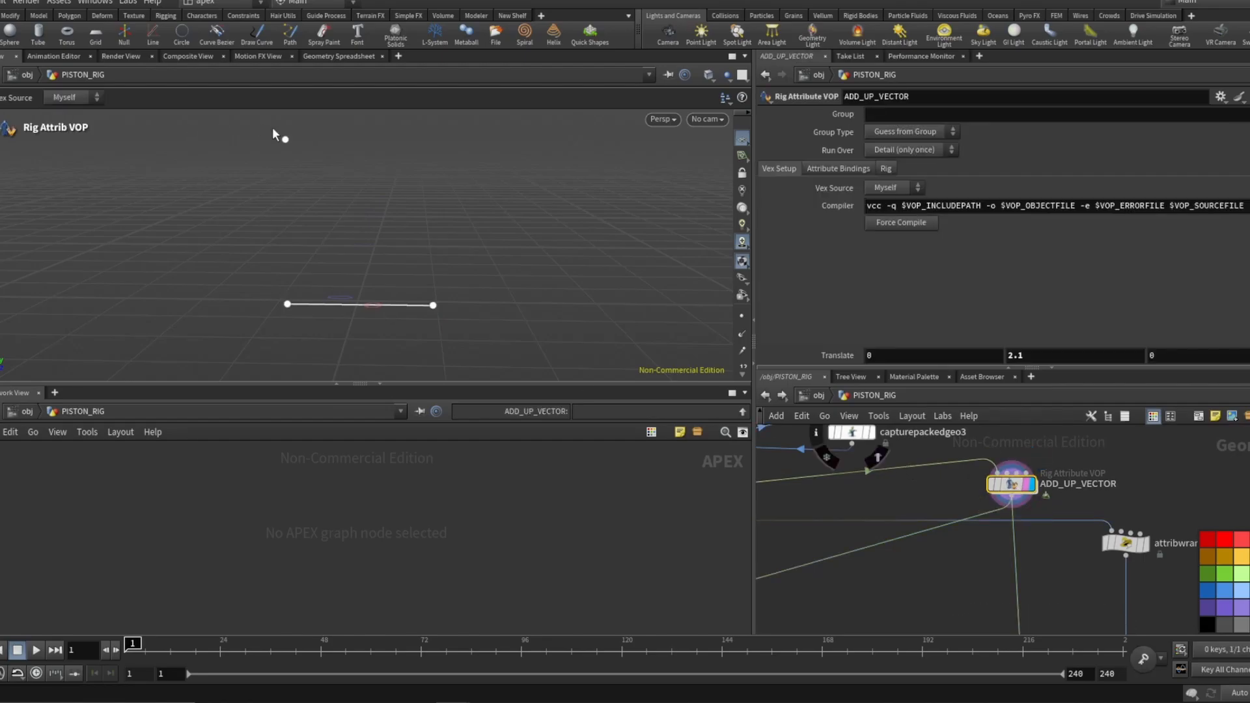
{"action": "left_click", "coordinate": [284, 141]}
Set the display flag on the rigattribvop2 node to view the constrained skeleton.
{"action": "scroll", "coordinate": [990, 504], "scroll_direction": "down", "scroll_amount": 5}
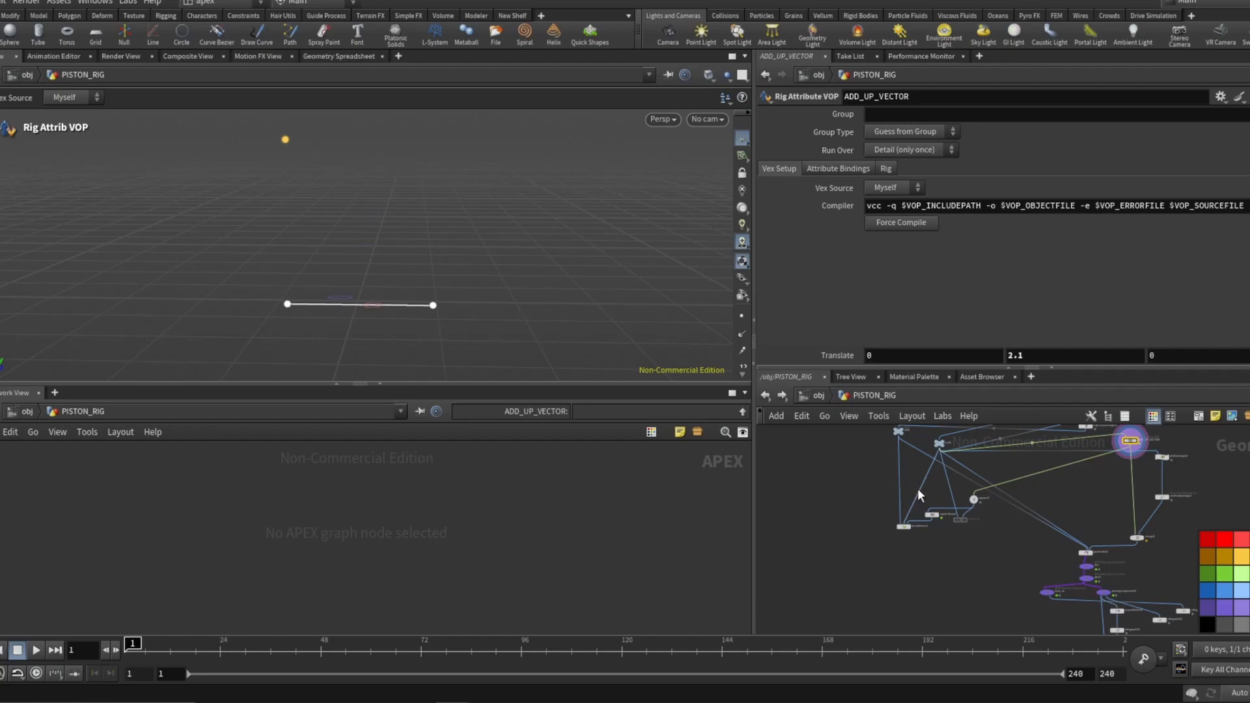
{"action": "scroll", "coordinate": [938, 518], "scroll_direction": "up", "scroll_amount": 4}
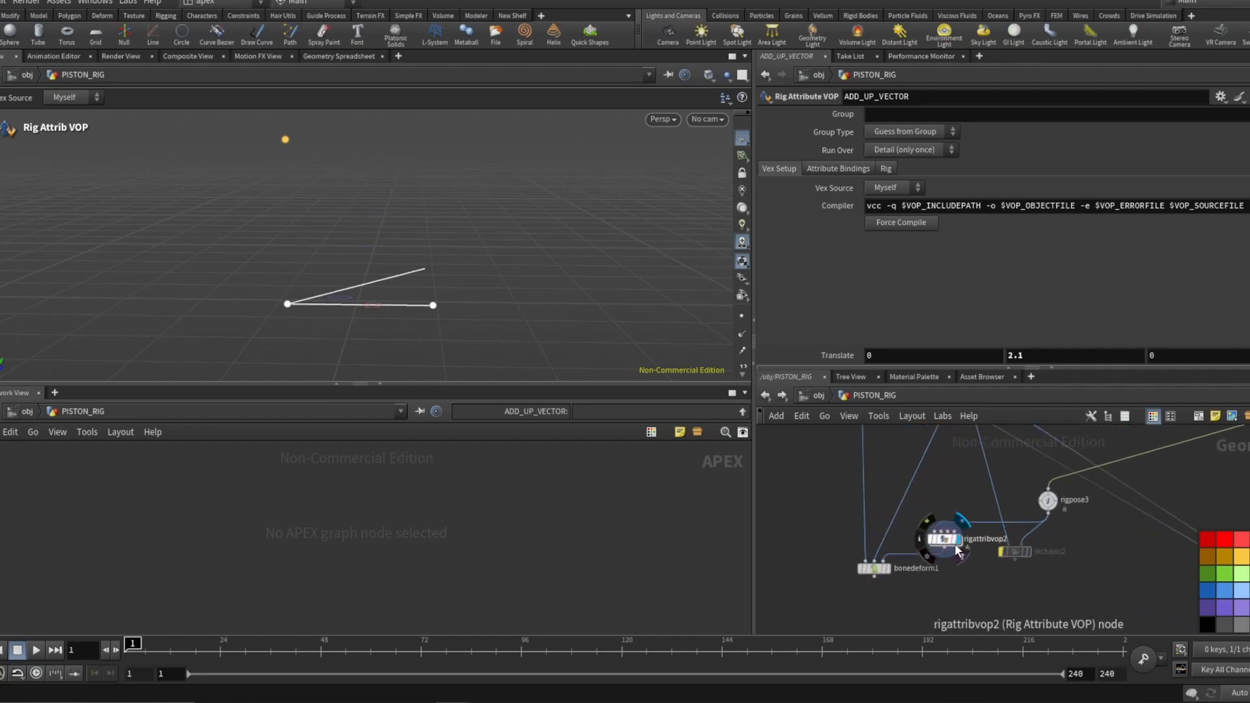
{"action": "left_click", "coordinate": [948, 546]}
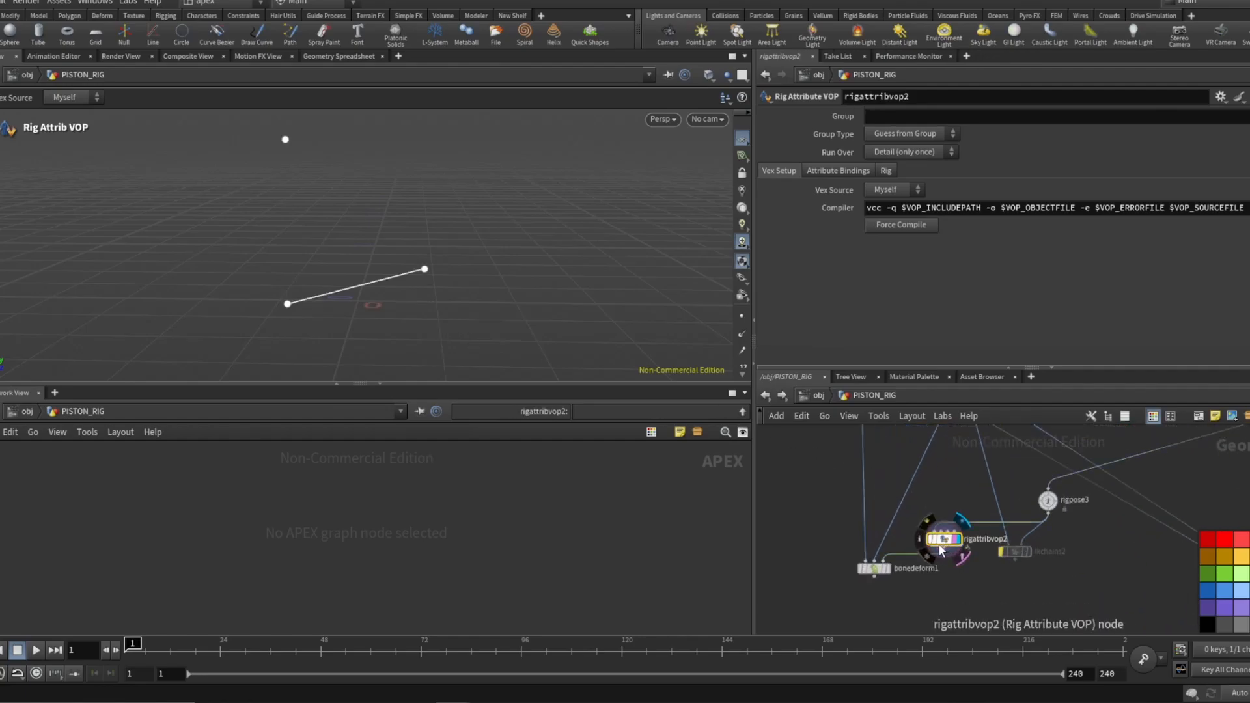
Dive into rigattribvop2 and examine how the point transforms feed the two look-at constraints.
{"action": "double_click", "coordinate": [940, 545]}
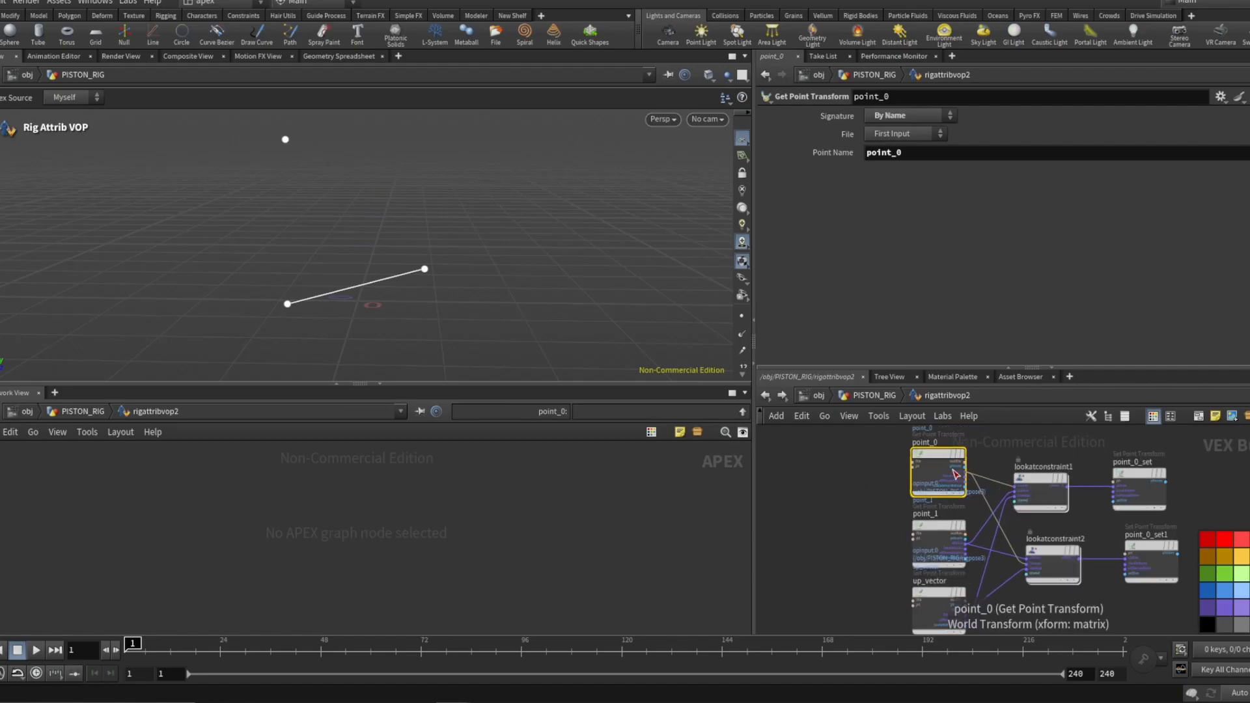
{"action": "scroll", "coordinate": [953, 469], "scroll_direction": "up", "scroll_amount": 1}
{"action": "left_click_drag", "start_coordinate": [945, 465], "coordinate": [906, 451]}
{"action": "left_click_drag", "start_coordinate": [924, 558], "coordinate": [875, 584]}
{"action": "scroll", "coordinate": [848, 496], "scroll_direction": "down", "scroll_amount": 1}
{"action": "scroll", "coordinate": [869, 494], "scroll_direction": "down", "scroll_amount": 2}
{"action": "scroll", "coordinate": [900, 572], "scroll_direction": "up", "scroll_amount": 2}
{"action": "scroll", "coordinate": [836, 555], "scroll_direction": "down", "scroll_amount": 1}
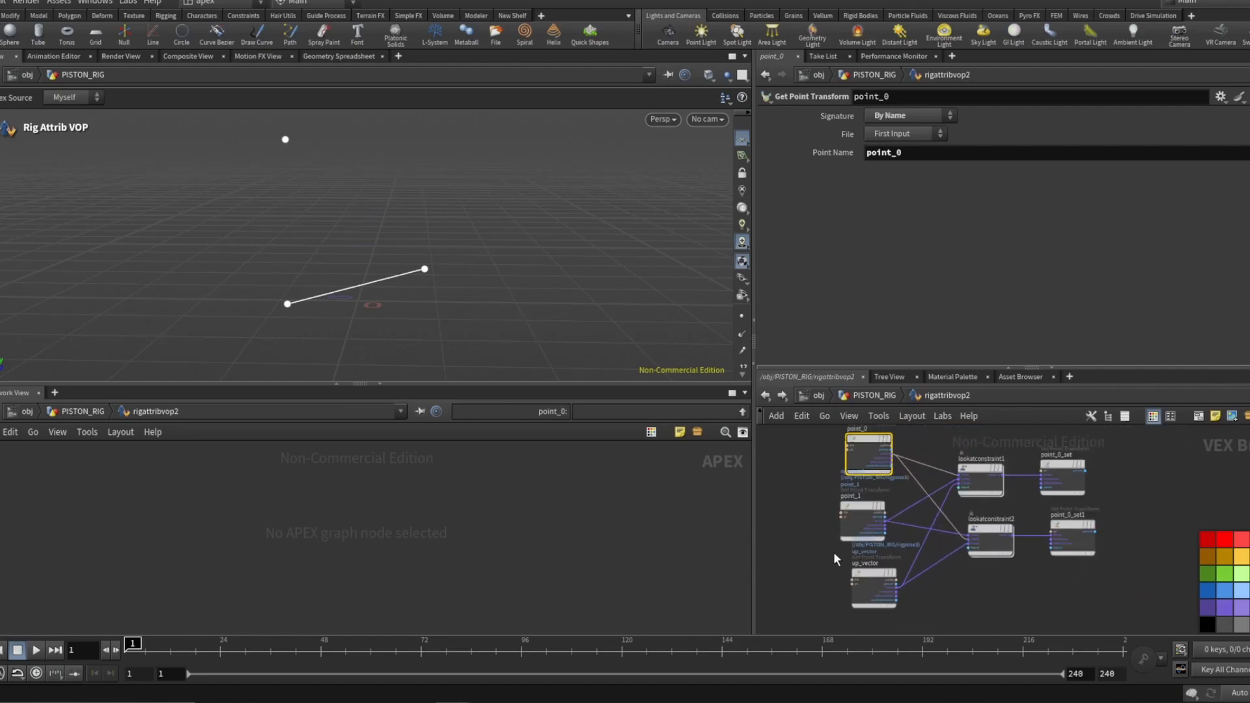
{"action": "scroll", "coordinate": [911, 508], "scroll_direction": "up", "scroll_amount": 2}
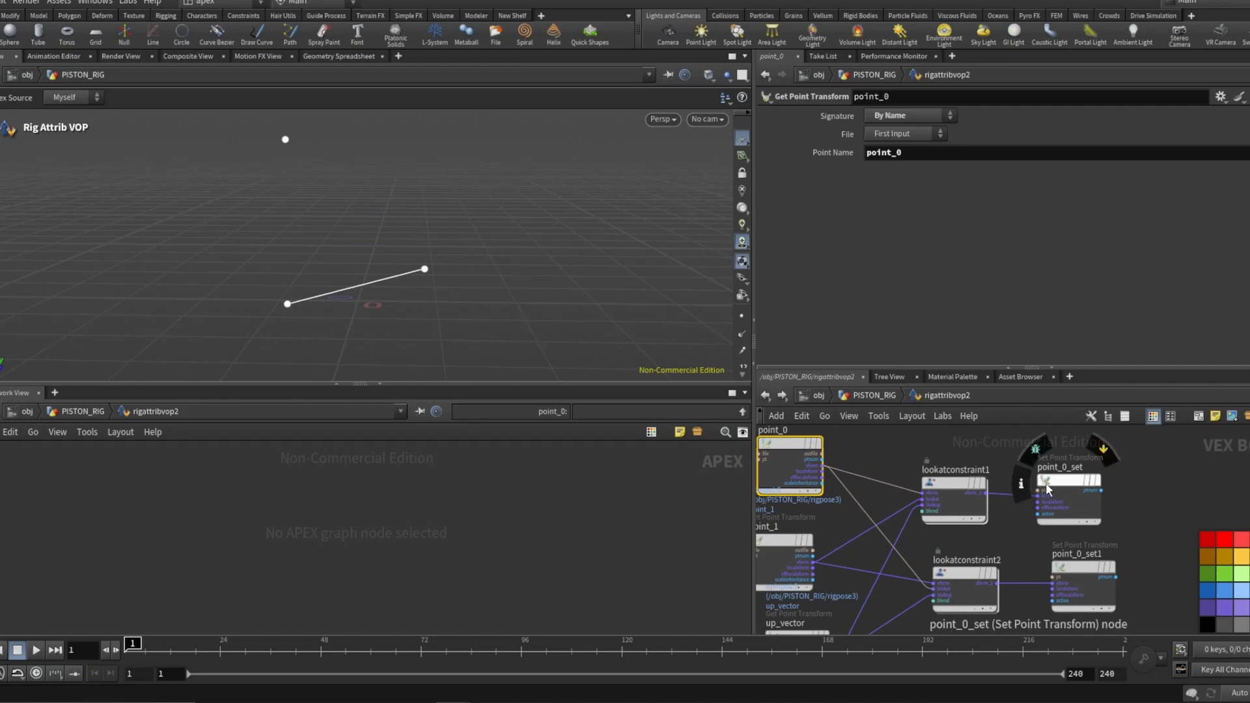
{"action": "scroll", "coordinate": [960, 486], "scroll_direction": "down", "scroll_amount": 2}
{"action": "middle_click_drag", "start_coordinate": [816, 534], "coordinate": [839, 527]}
{"action": "scroll", "coordinate": [839, 526], "scroll_direction": "up", "scroll_amount": 2}
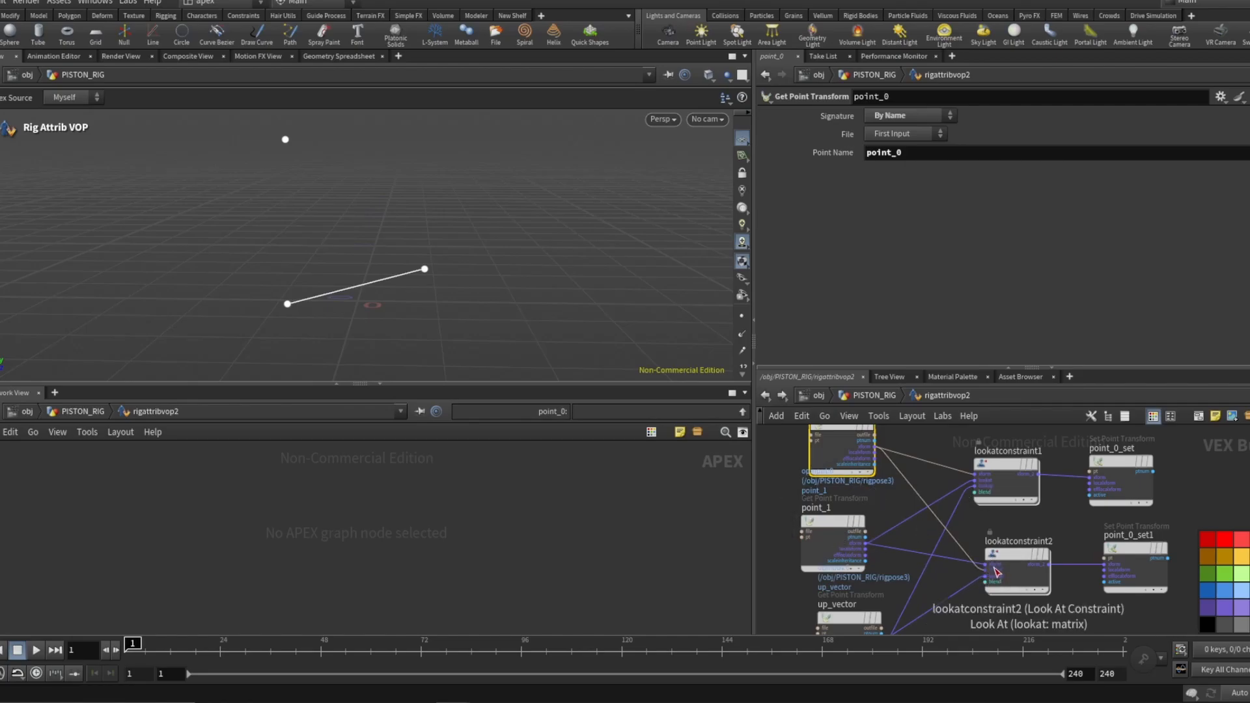
{"action": "scroll", "coordinate": [932, 561], "scroll_direction": "down", "scroll_amount": 2}
{"action": "scroll", "coordinate": [871, 449], "scroll_direction": "up", "scroll_amount": 2}
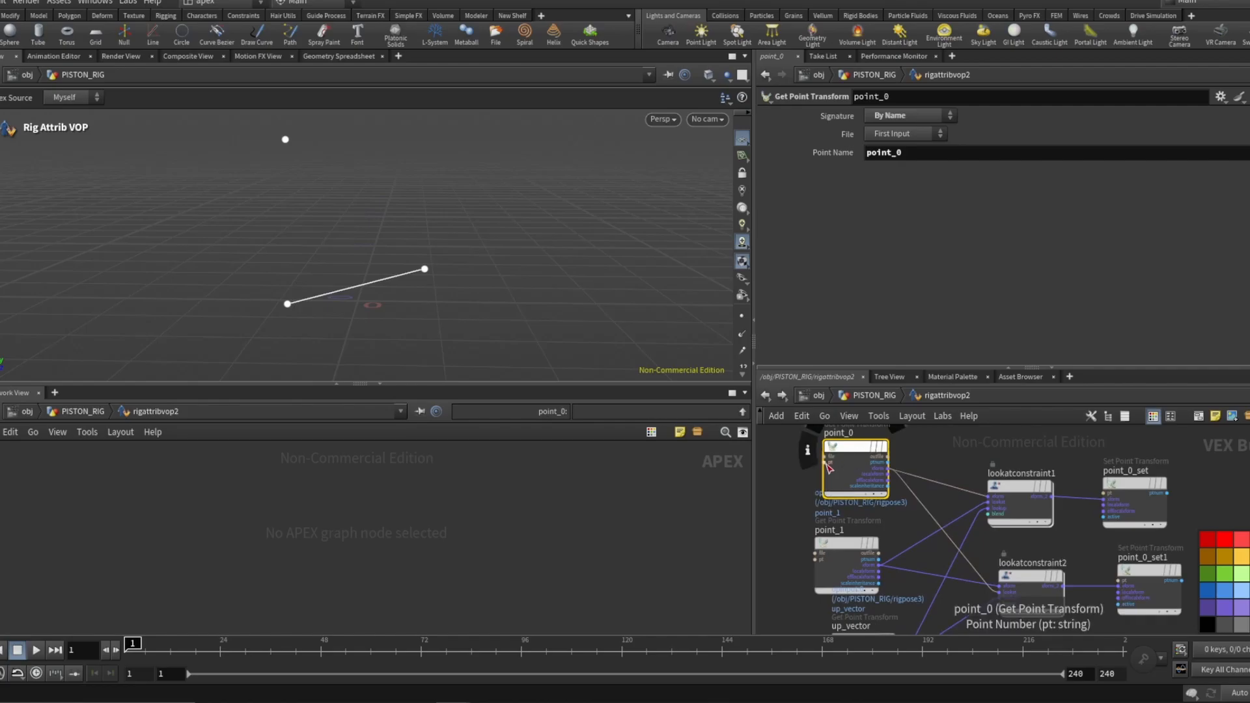
Inspect the look-at and up axis settings of both look-at constraints.
{"action": "middle_click_drag", "start_coordinate": [1031, 571], "coordinate": [955, 534]}
{"action": "left_click", "coordinate": [956, 538]}
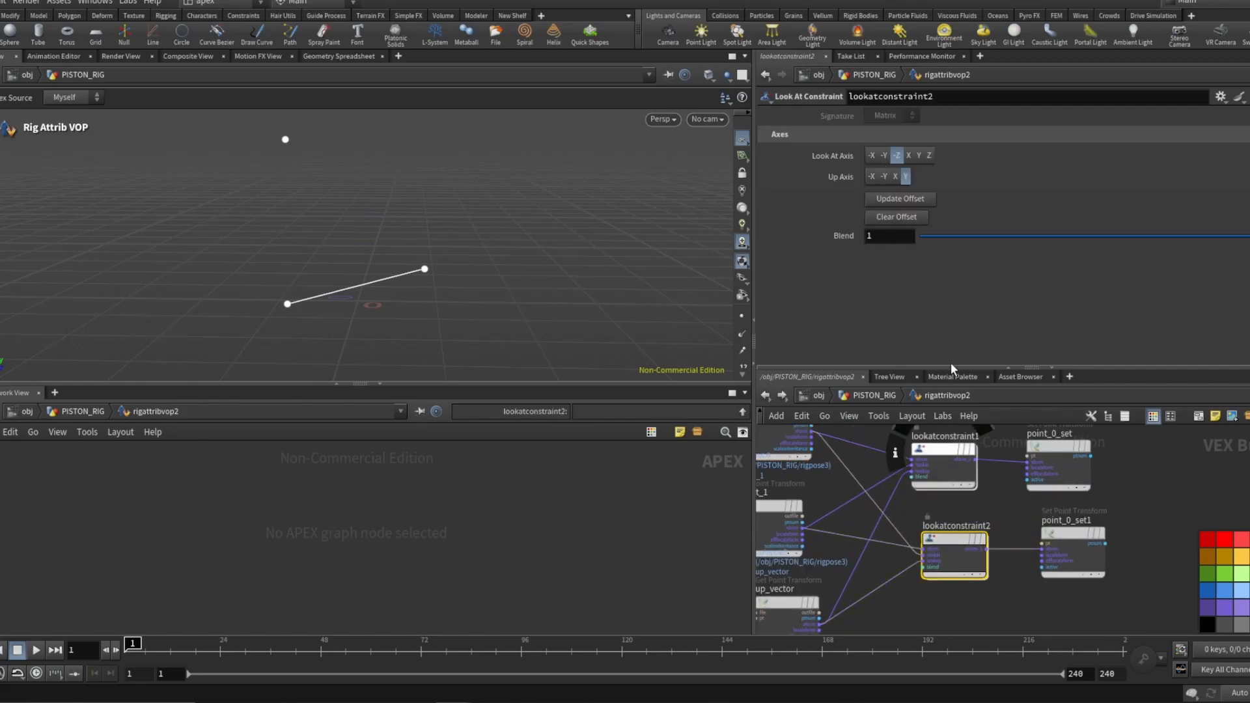
{"action": "left_click", "coordinate": [945, 466]}
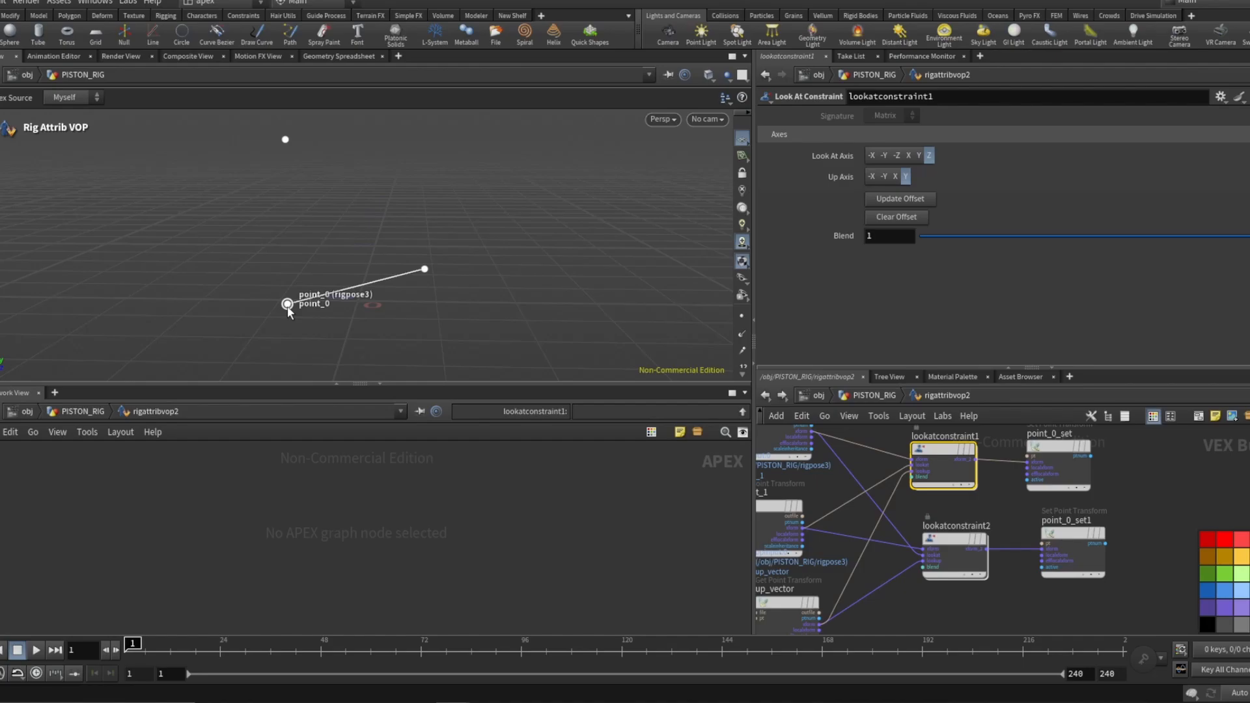
Return to the rig network, view the bonedeform1 result, and drag the point_1 joint with the rig pose tool to test it.
{"action": "left_click", "coordinate": [881, 398]}
{"action": "left_click", "coordinate": [887, 569]}
{"action": "left_click", "coordinate": [877, 568]}
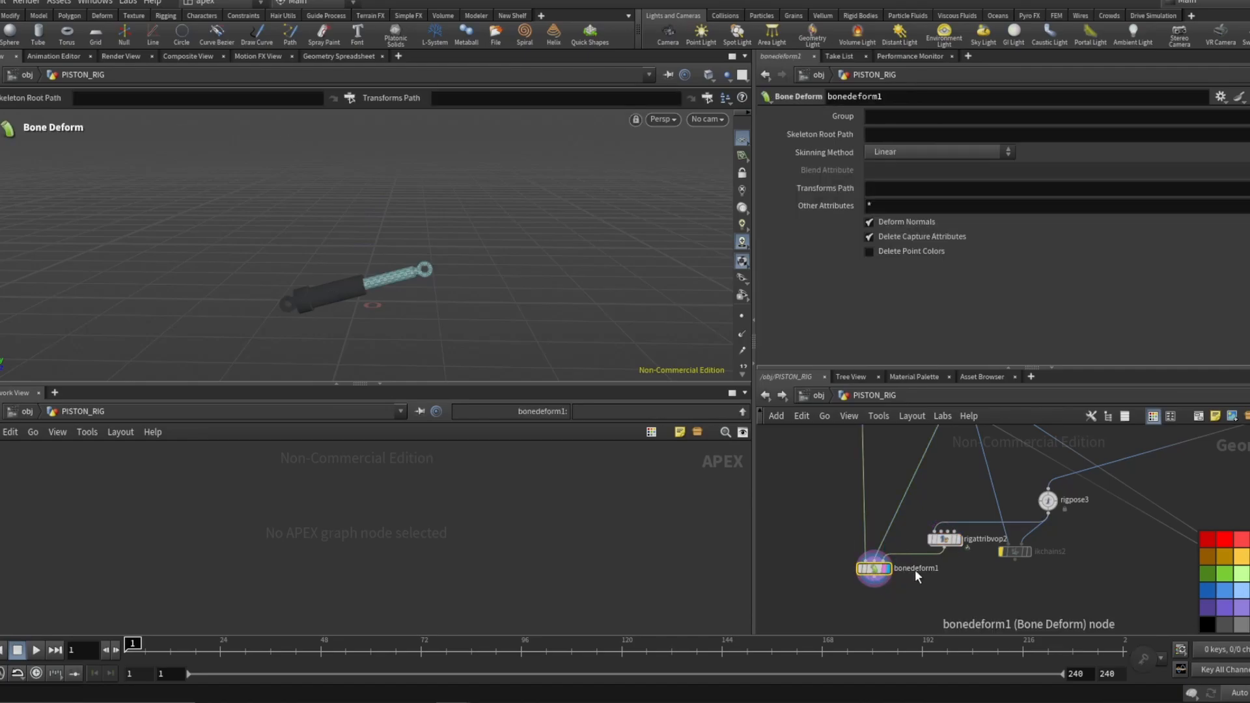
{"action": "middle_click_drag", "start_coordinate": [1014, 503], "coordinate": [997, 527]}
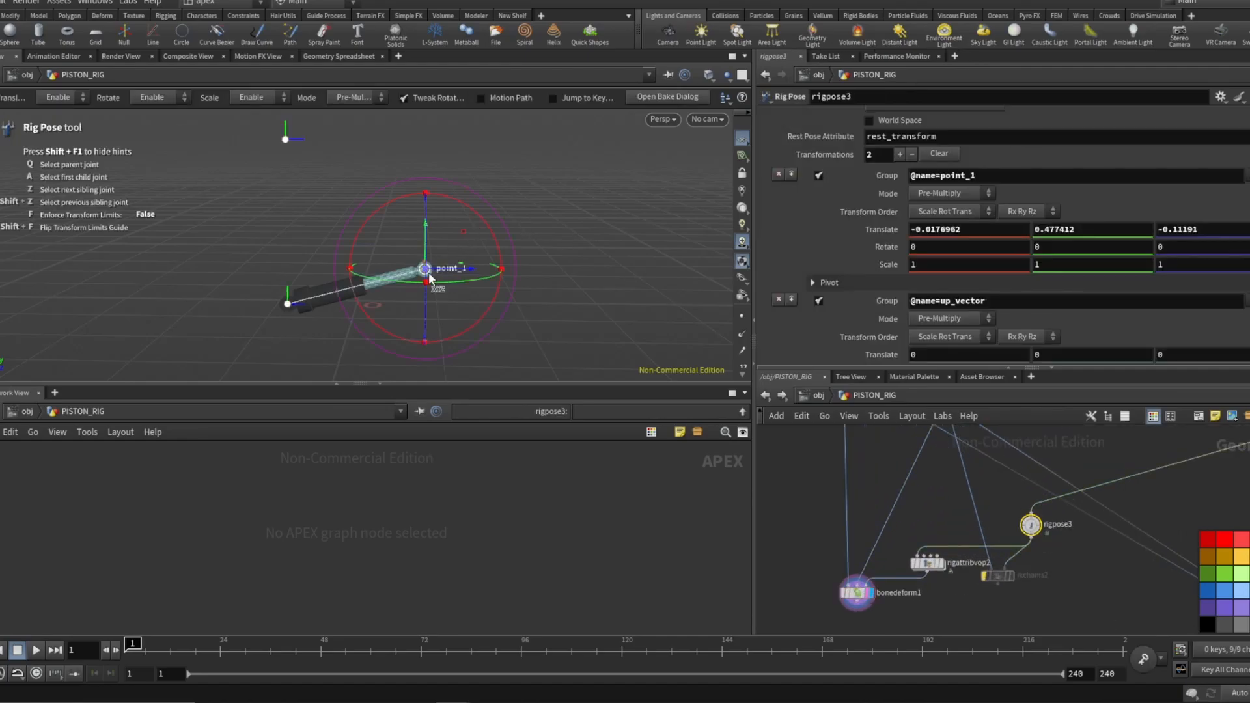
{"action": "mouse_move", "coordinate": [427, 272]}
{"action": "left_mouse_down"}
{"action": "mouse_move", "coordinate": [432, 306]}
{"action": "mouse_move", "coordinate": [417, 311]}
{"action": "mouse_move", "coordinate": [421, 154]}
{"action": "mouse_move", "coordinate": [428, 341]}
{"action": "mouse_move", "coordinate": [440, 255]}
{"action": "mouse_move", "coordinate": [440, 280]}
{"action": "left_mouse_up"}
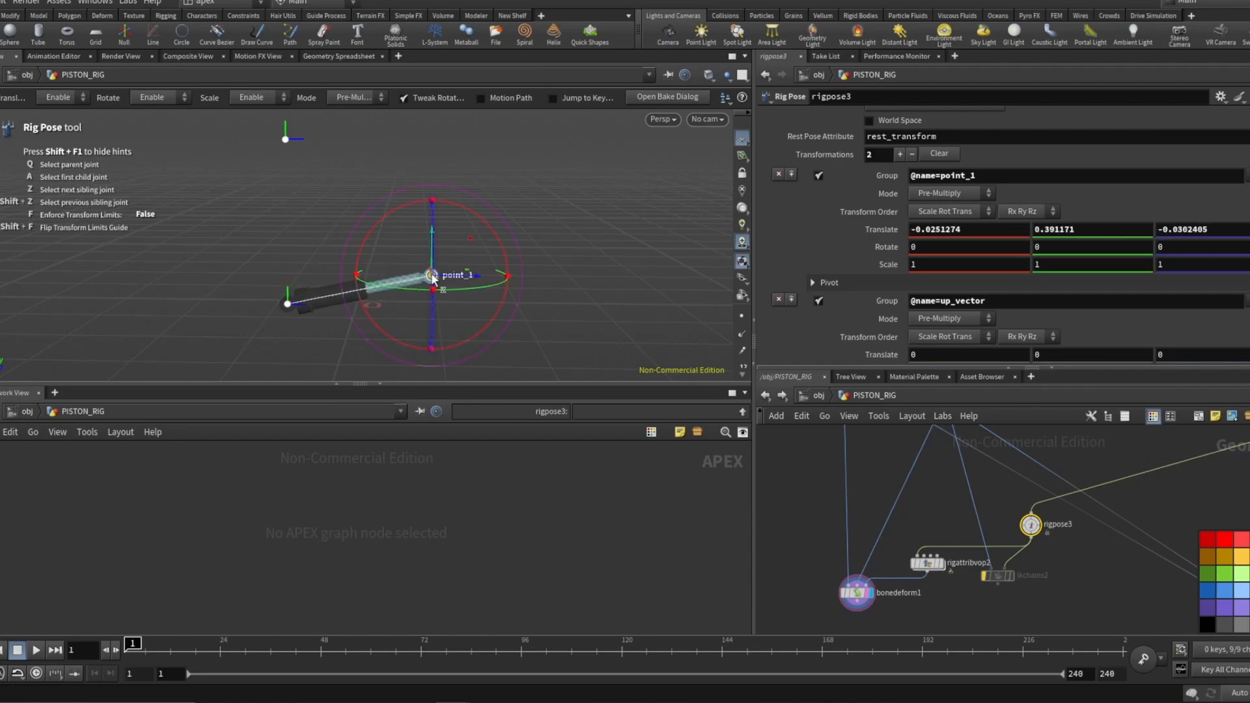
Display the ikchains2 node, move point_1 again in the viewport, and select ikchains2 to view its chain settings.
{"action": "left_click", "coordinate": [985, 575]}
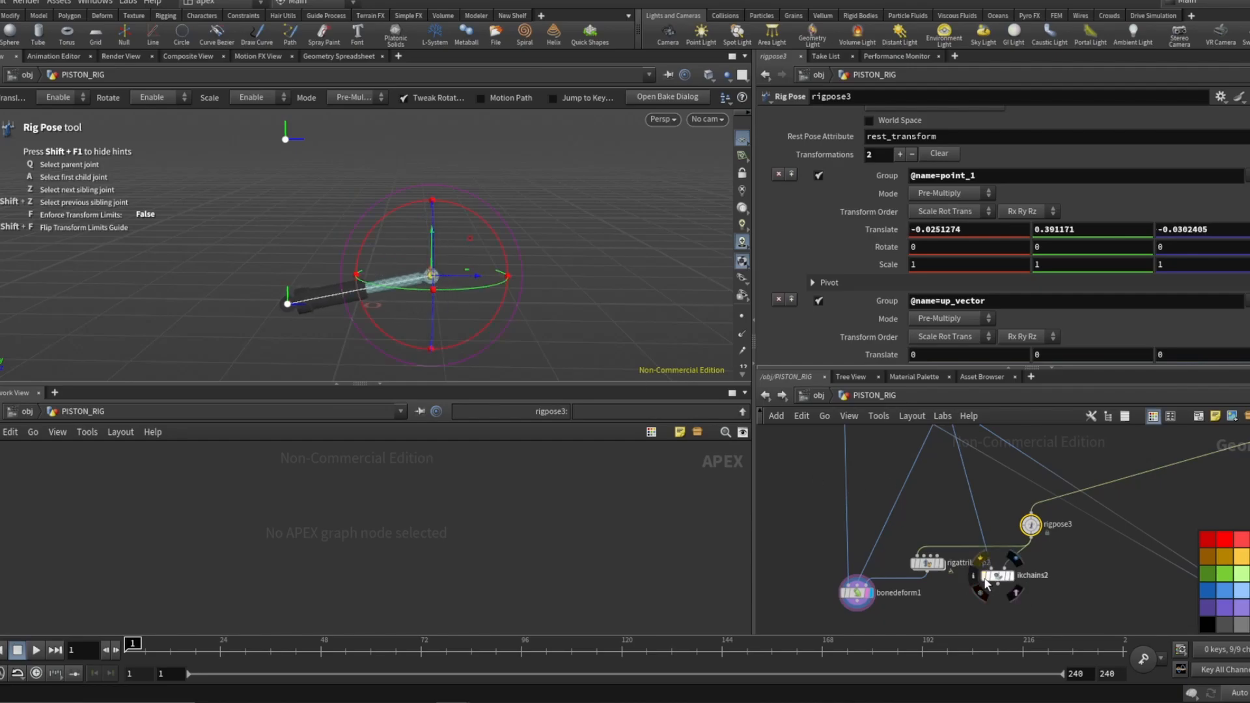
{"action": "left_click", "coordinate": [997, 584]}
{"action": "left_click", "coordinate": [918, 559]}
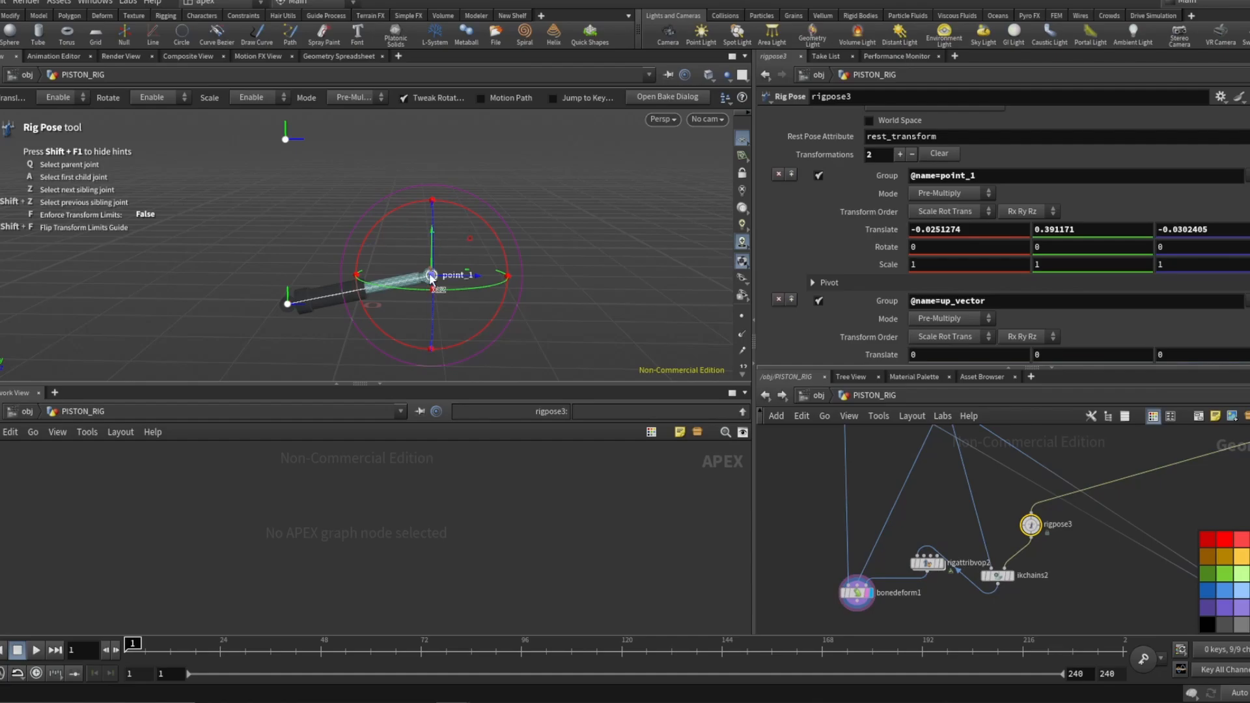
{"action": "mouse_move", "coordinate": [431, 275]}
{"action": "left_mouse_down"}
{"action": "mouse_move", "coordinate": [436, 311]}
{"action": "mouse_move", "coordinate": [373, 189]}
{"action": "mouse_move", "coordinate": [420, 299]}
{"action": "mouse_move", "coordinate": [391, 188]}
{"action": "mouse_move", "coordinate": [409, 285]}
{"action": "left_mouse_up"}
{"action": "left_click", "coordinate": [997, 576]}
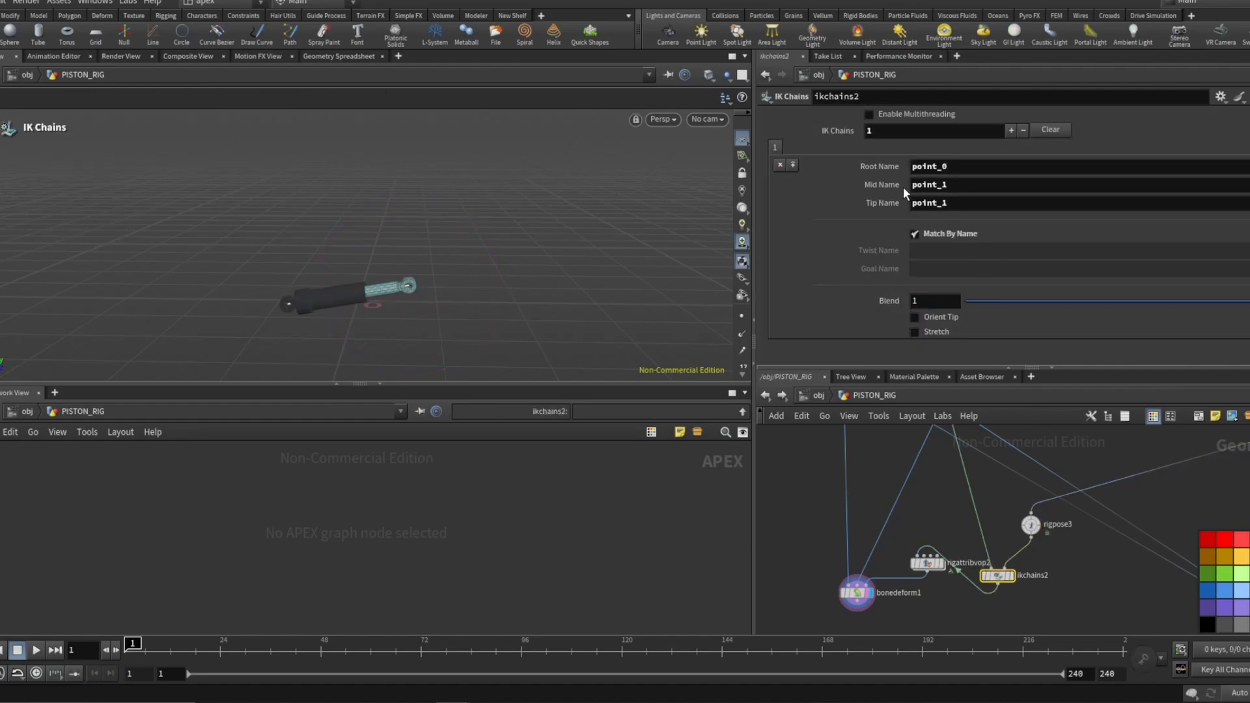
{"action": "double_click", "coordinate": [945, 186]}
{"action": "key", "text": "BackSpace"}
{"action": "key", "text": "Return"}
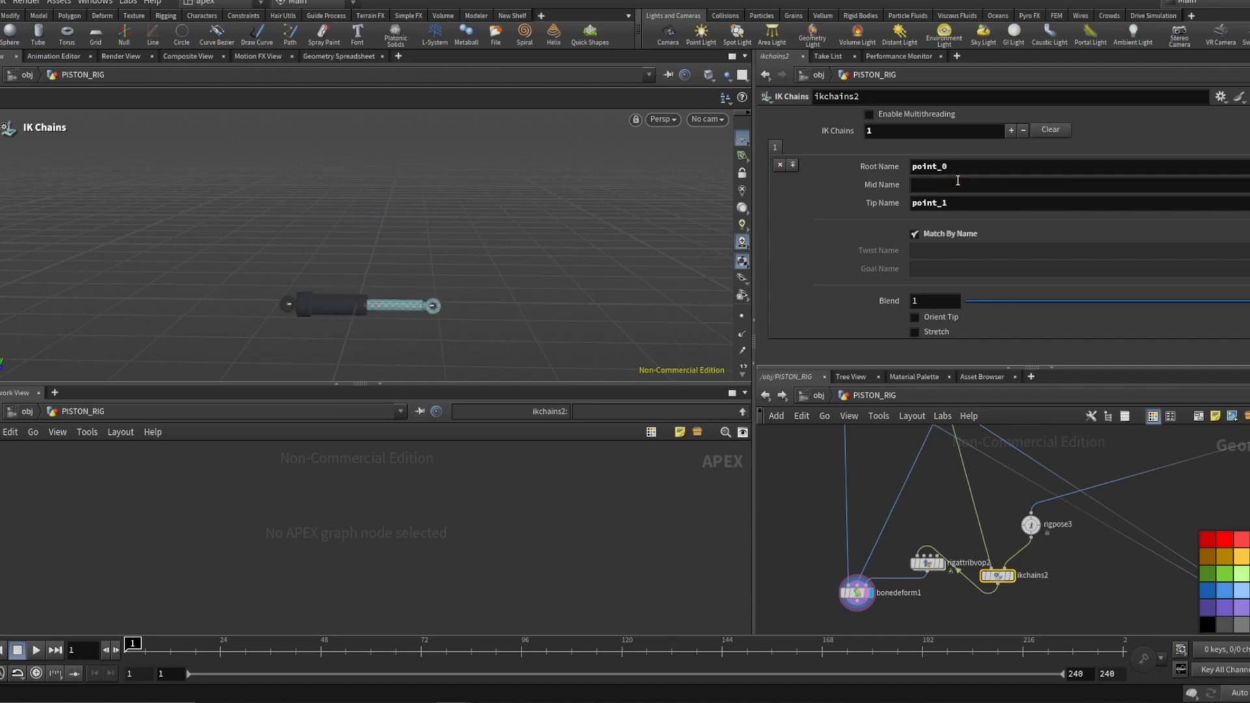
Copy point_1 from the Tip Name and paste it into the IK chain's Mid Name.
{"action": "double_click", "coordinate": [949, 208]}
{"action": "key", "text": "ctrl+c"}
{"action": "left_click", "coordinate": [952, 186]}
{"action": "key", "text": "ctrl+v"}
{"action": "key", "text": "Return"}
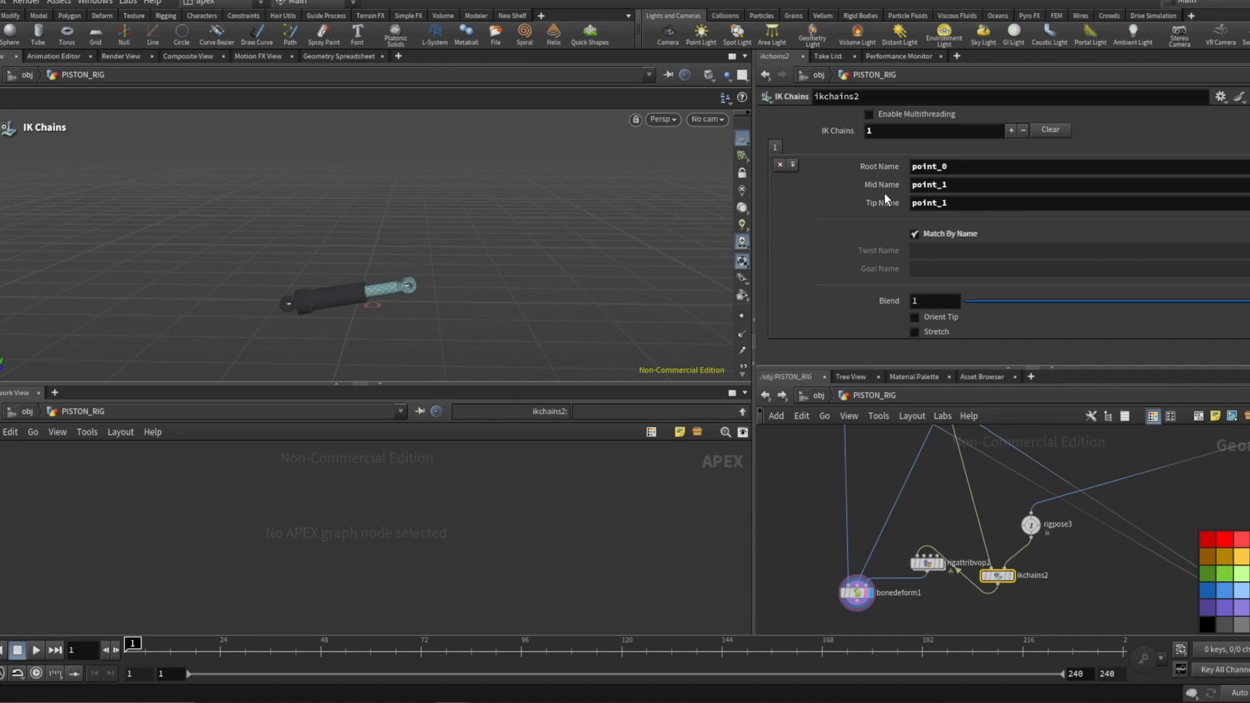
Rearrange the nodes in the rig network.
{"action": "left_click", "coordinate": [937, 550]}
{"action": "scroll", "coordinate": [972, 541], "scroll_direction": "down", "scroll_amount": 5}
{"action": "scroll", "coordinate": [972, 542], "scroll_direction": "down", "scroll_amount": 2}
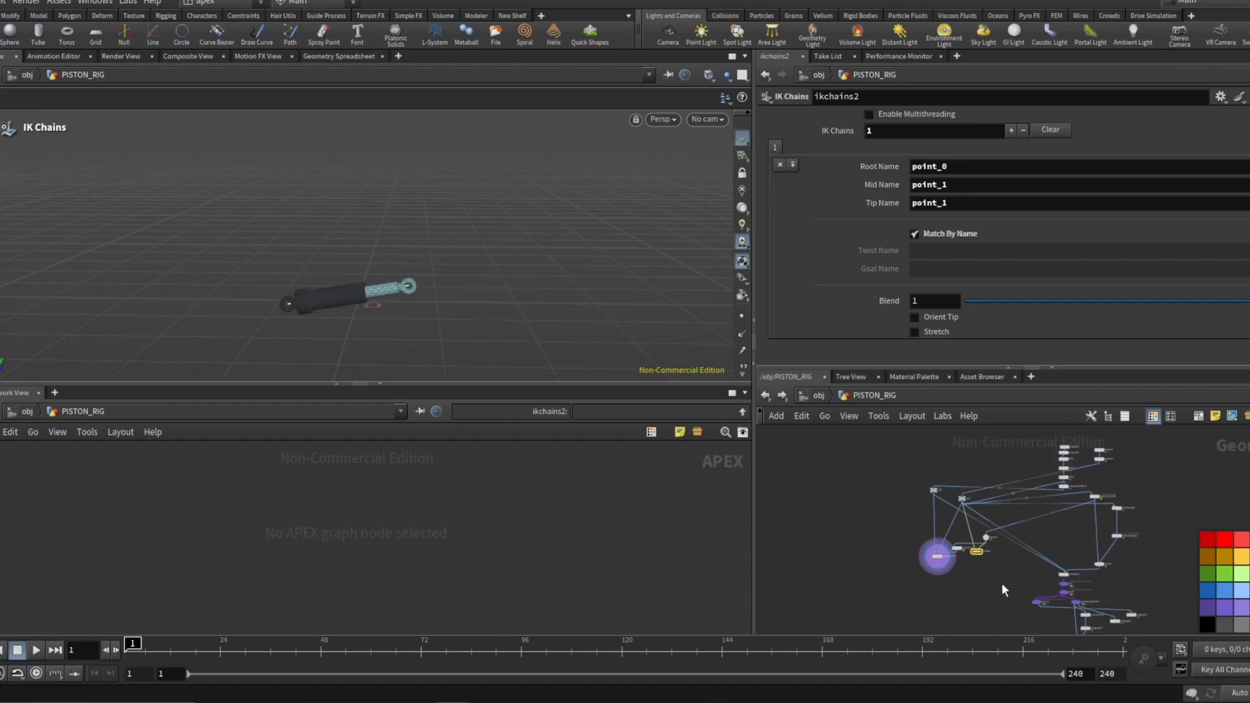
{"action": "left_click_drag", "start_coordinate": [1008, 583], "coordinate": [909, 468]}
{"action": "left_click", "coordinate": [919, 479]}
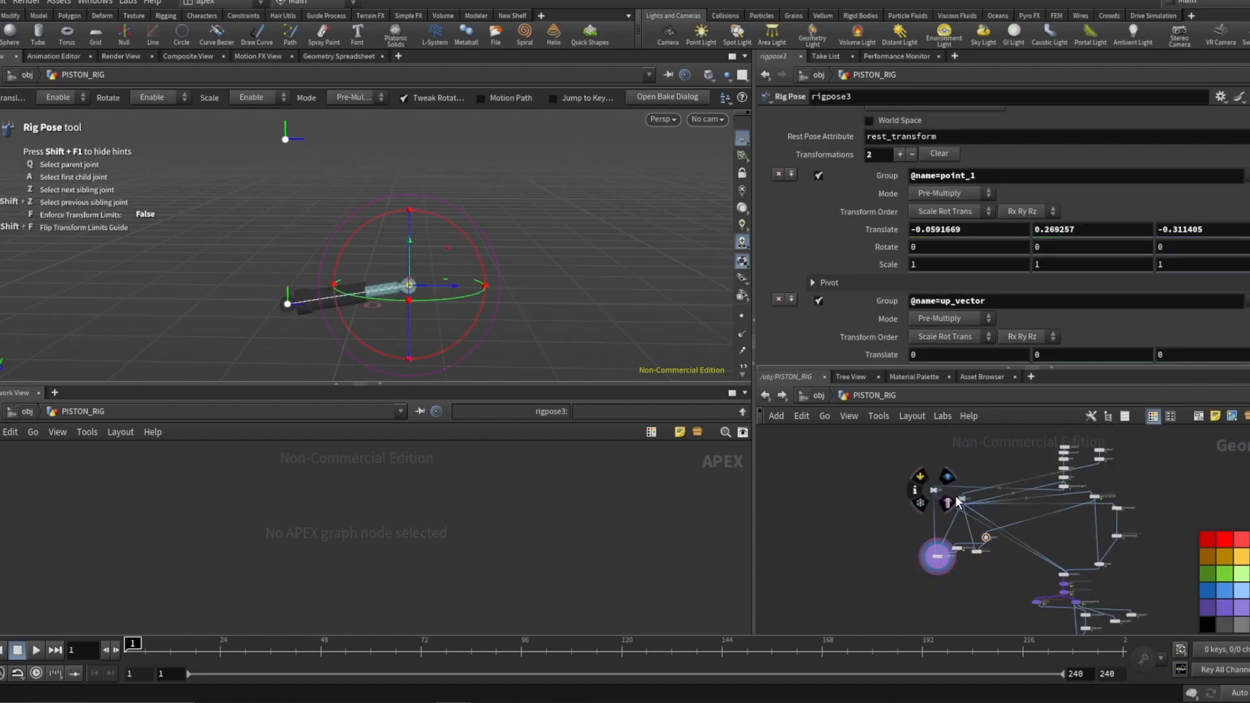
{"action": "left_click_drag", "start_coordinate": [962, 499], "coordinate": [1060, 499]}
{"action": "left_click_drag", "start_coordinate": [932, 488], "coordinate": [1047, 498]}
{"action": "scroll", "coordinate": [1047, 498], "scroll_direction": "up", "scroll_amount": 3}
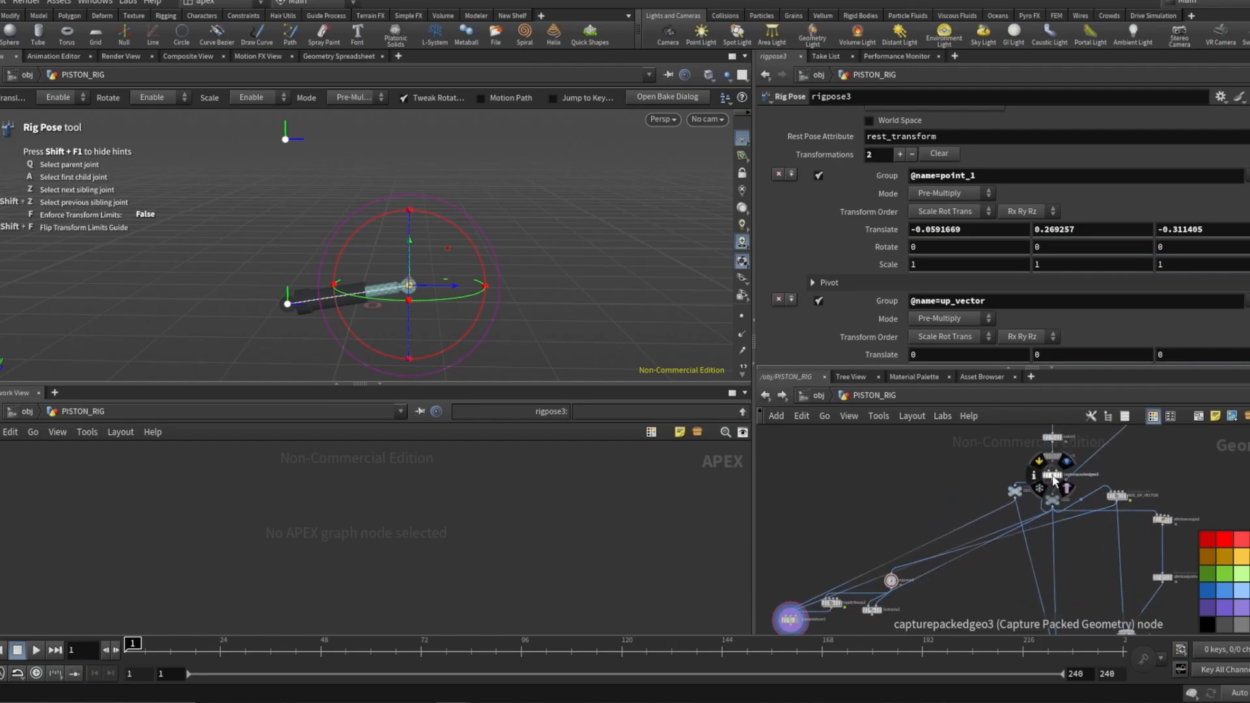
{"action": "left_click_drag", "start_coordinate": [1053, 501], "coordinate": [1099, 451]}
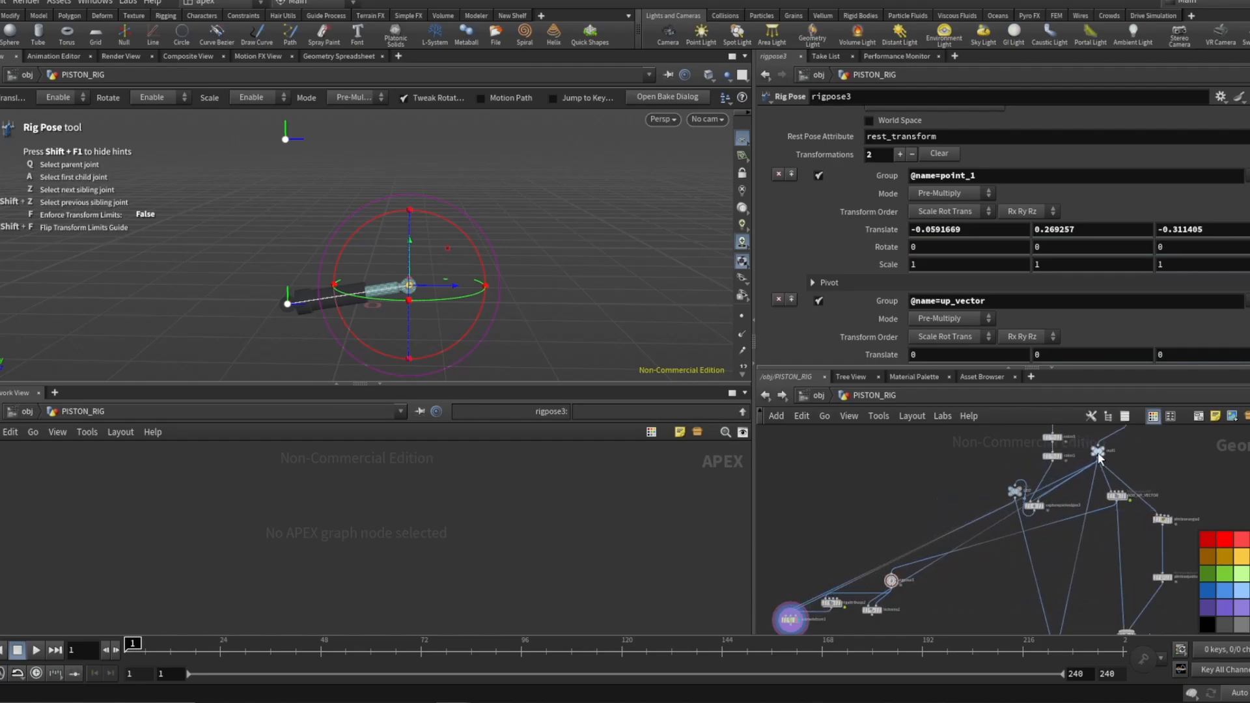
{"action": "left_click_drag", "start_coordinate": [1035, 507], "coordinate": [1023, 464]}
Select the four test nodes of the bone-deform branch and delete them.
{"action": "scroll", "coordinate": [1026, 469], "scroll_direction": "down", "scroll_amount": 3}
{"action": "left_click_drag", "start_coordinate": [856, 517], "coordinate": [948, 576]}
{"action": "key", "text": "super"}
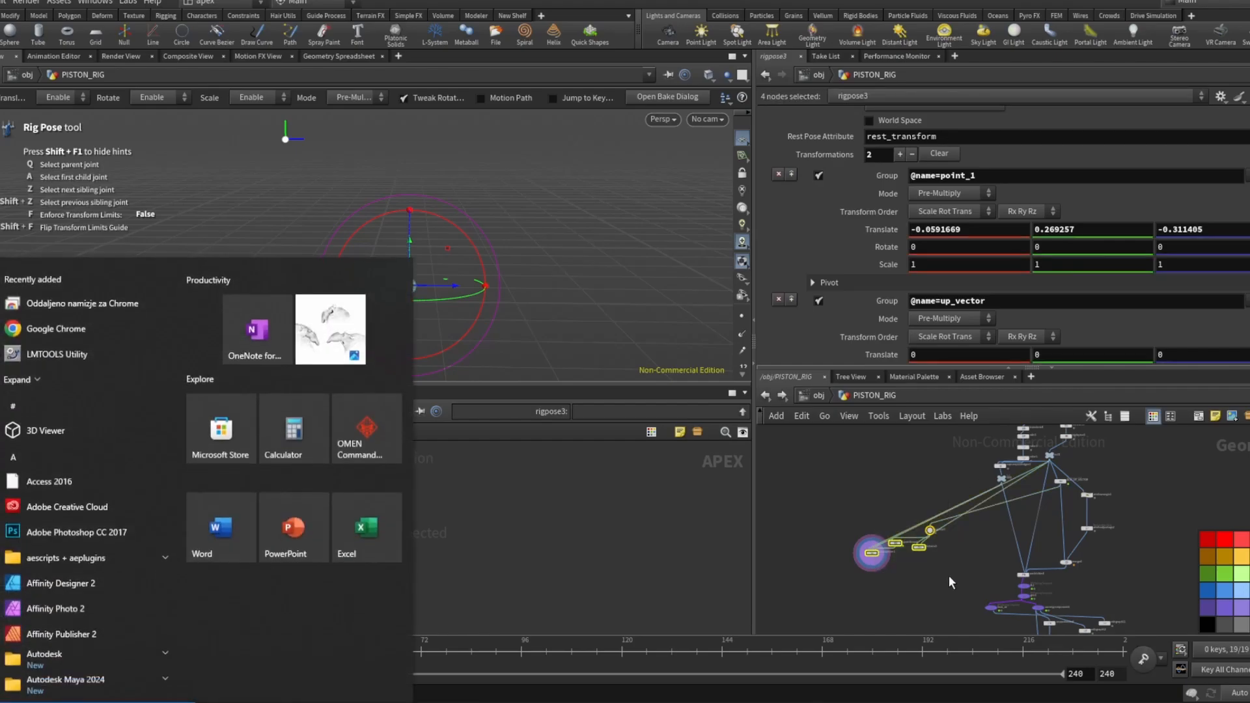
{"action": "left_click_drag", "start_coordinate": [864, 507], "coordinate": [956, 576]}
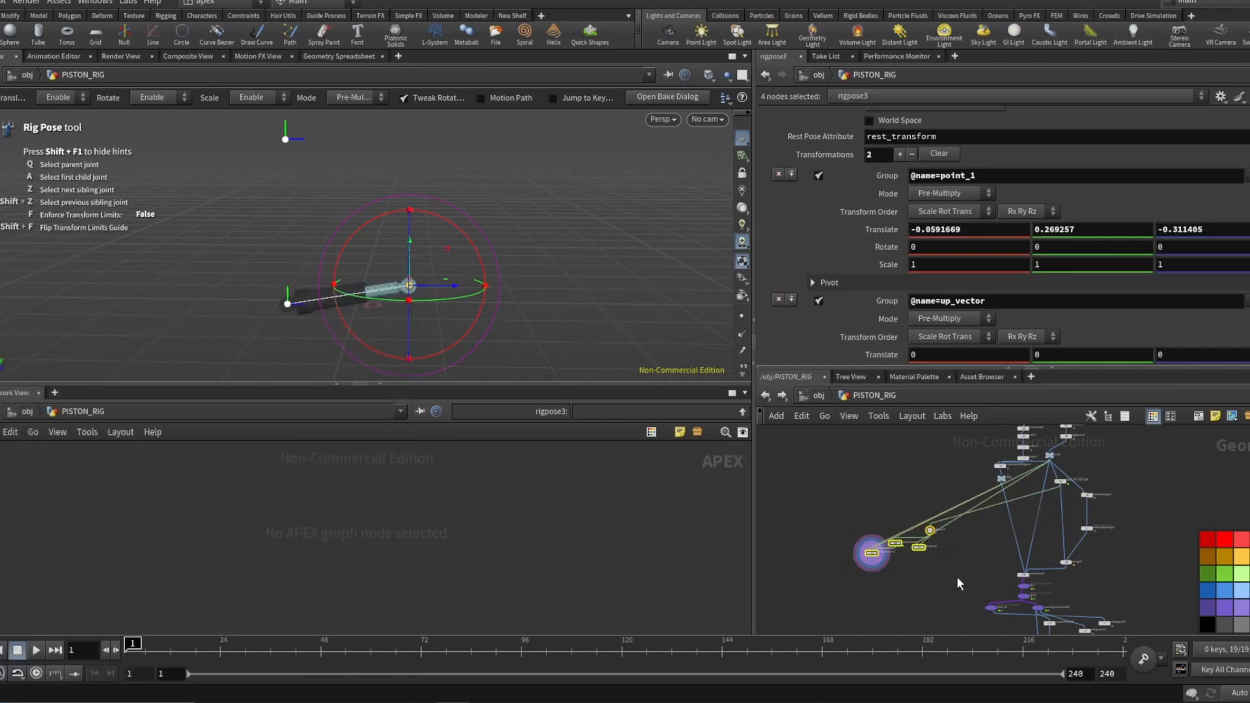
{"action": "key", "text": "Delete"}
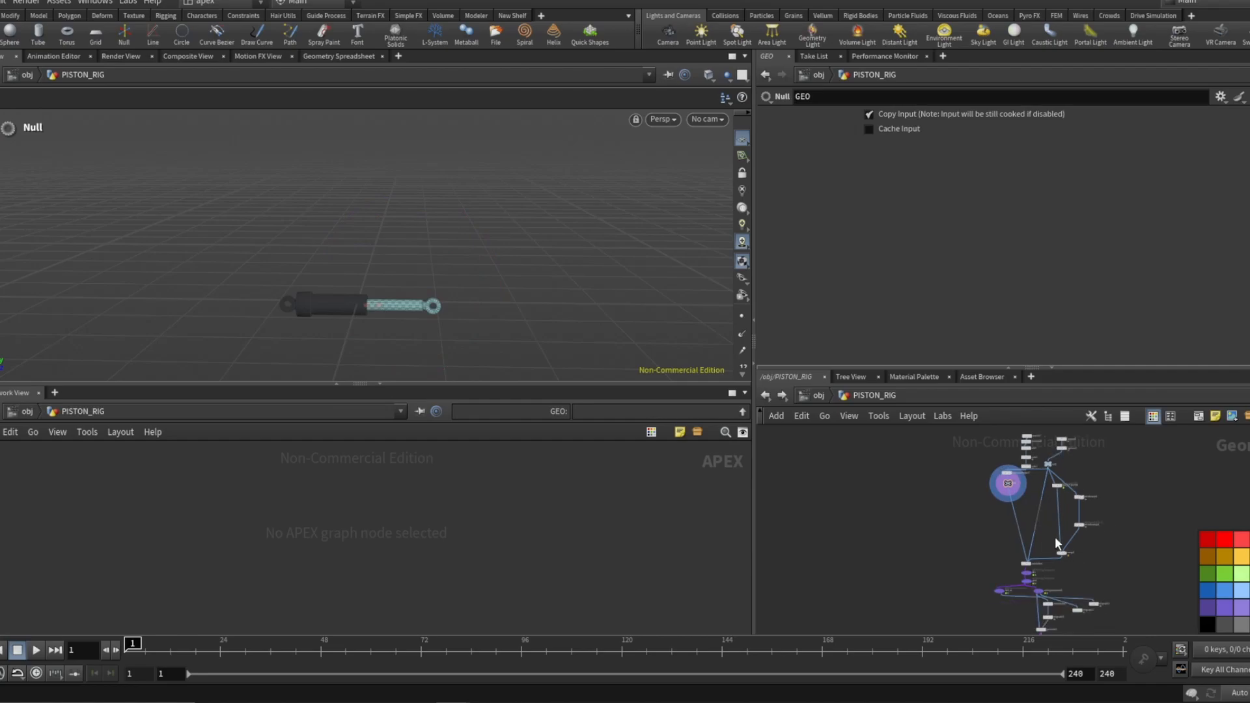
Move the color1 node above capturepackedgeo3 and select the Capture Packed Geometry node.
{"action": "scroll", "coordinate": [1055, 541], "scroll_direction": "up", "scroll_amount": 3}
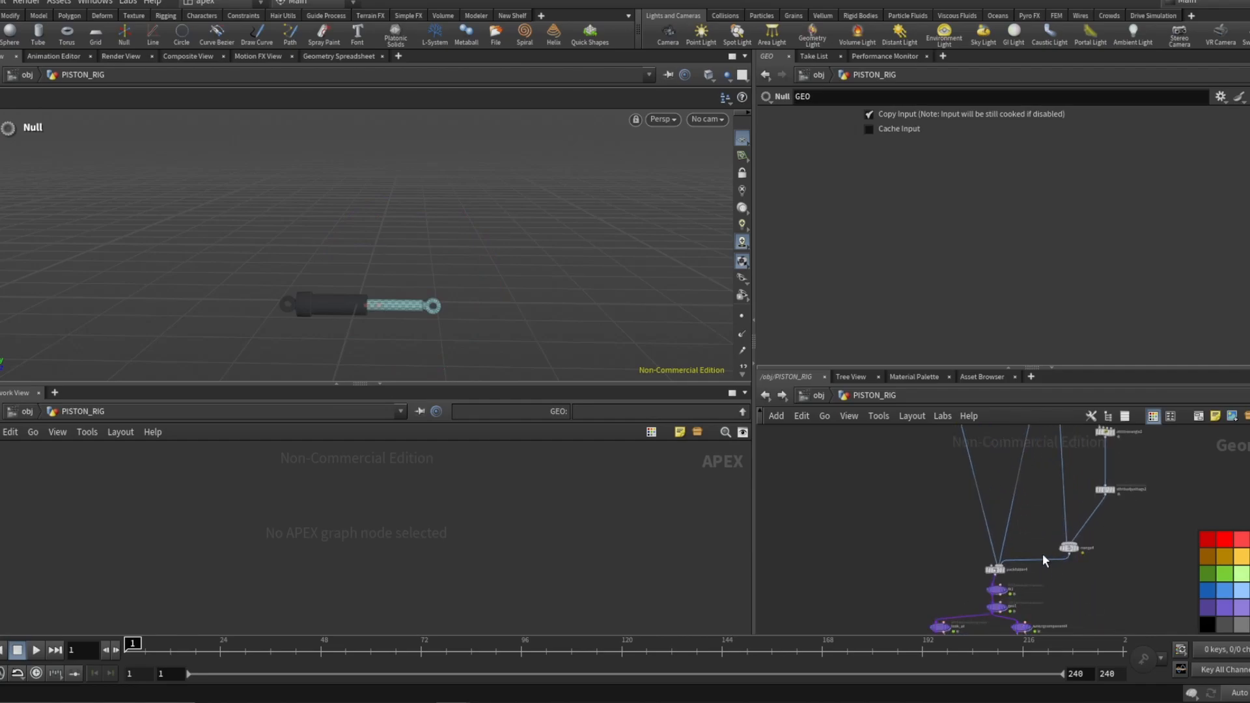
{"action": "scroll", "coordinate": [1000, 564], "scroll_direction": "down", "scroll_amount": 5}
{"action": "scroll", "coordinate": [988, 472], "scroll_direction": "up", "scroll_amount": 6}
{"action": "scroll", "coordinate": [989, 470], "scroll_direction": "up", "scroll_amount": 2}
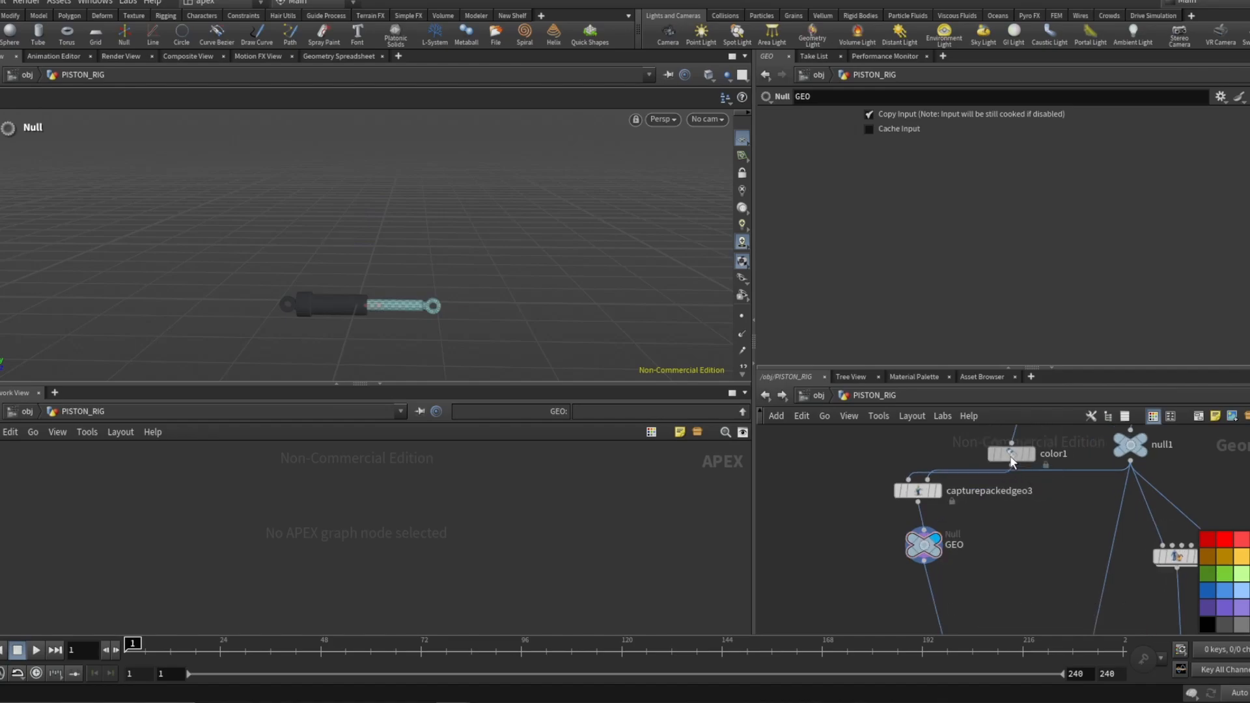
{"action": "left_click_drag", "start_coordinate": [1017, 458], "coordinate": [925, 446]}
{"action": "left_click", "coordinate": [932, 544]}
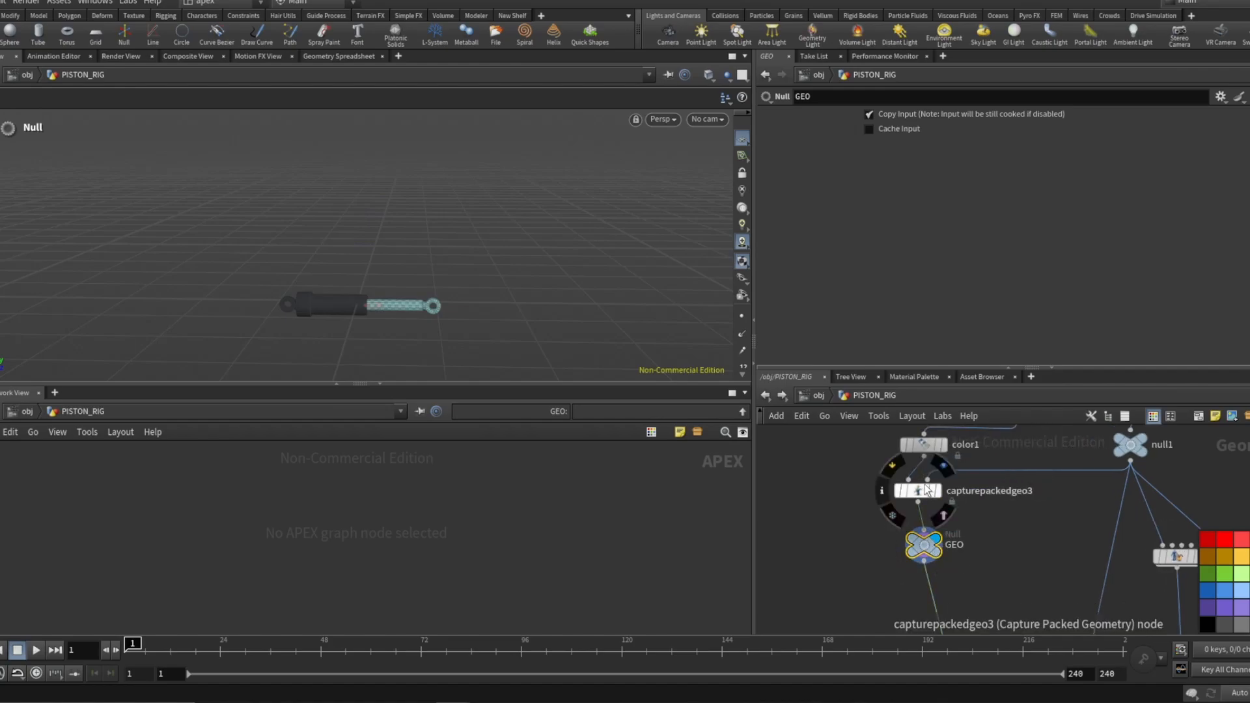
{"action": "left_click", "coordinate": [926, 490]}
Examine the Capture Packed Geometry manual capture joints and the surrounding network.
{"action": "scroll", "coordinate": [938, 293], "scroll_direction": "down", "scroll_amount": 1}
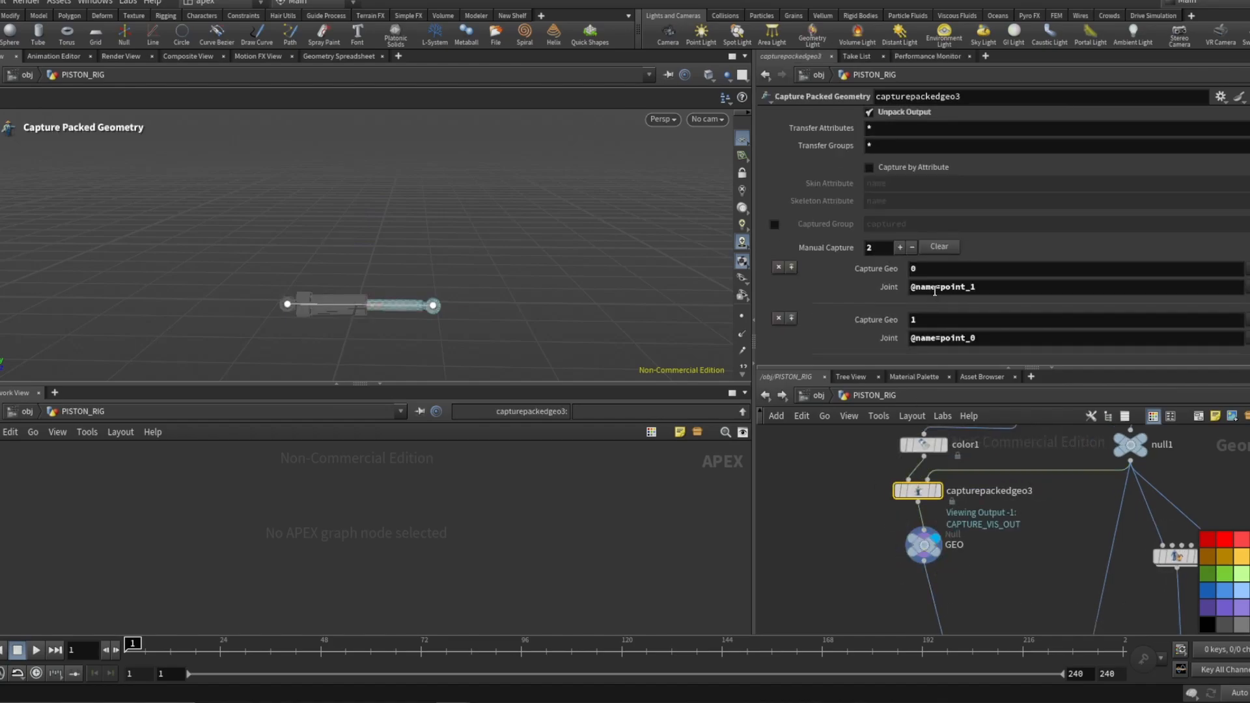
{"action": "scroll", "coordinate": [877, 295], "scroll_direction": "up", "scroll_amount": 2}
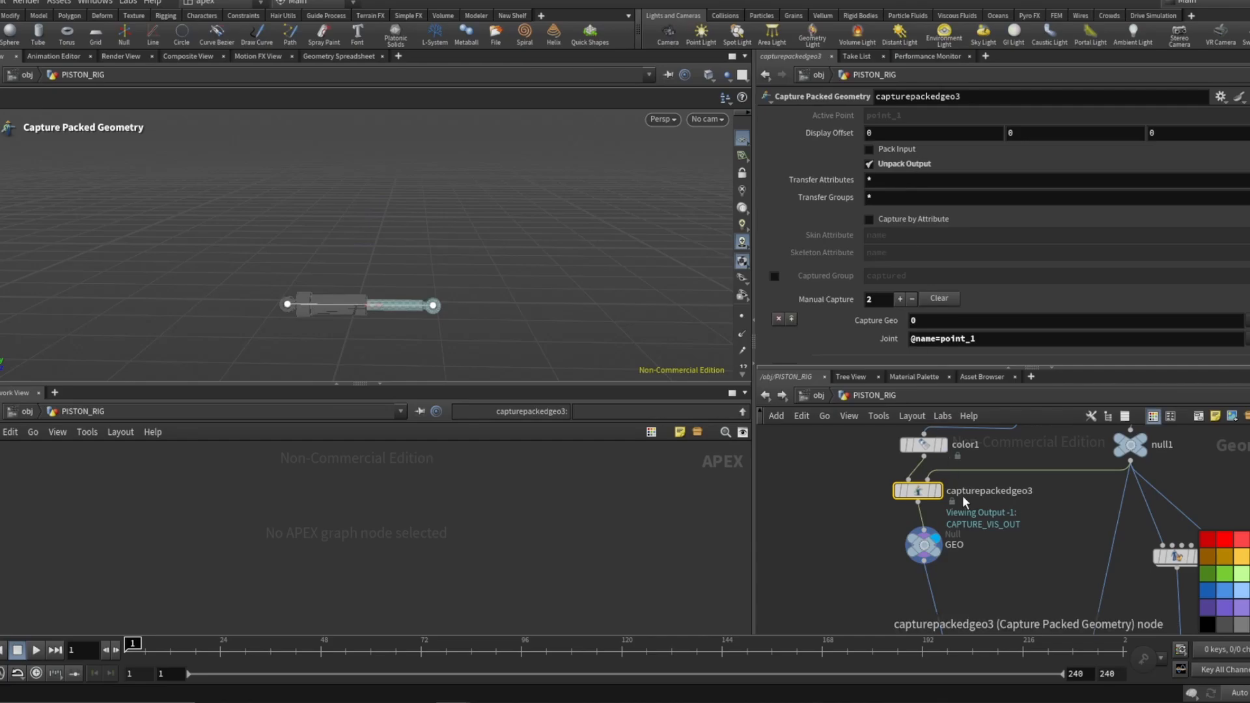
{"action": "scroll", "coordinate": [965, 504], "scroll_direction": "down", "scroll_amount": 2}
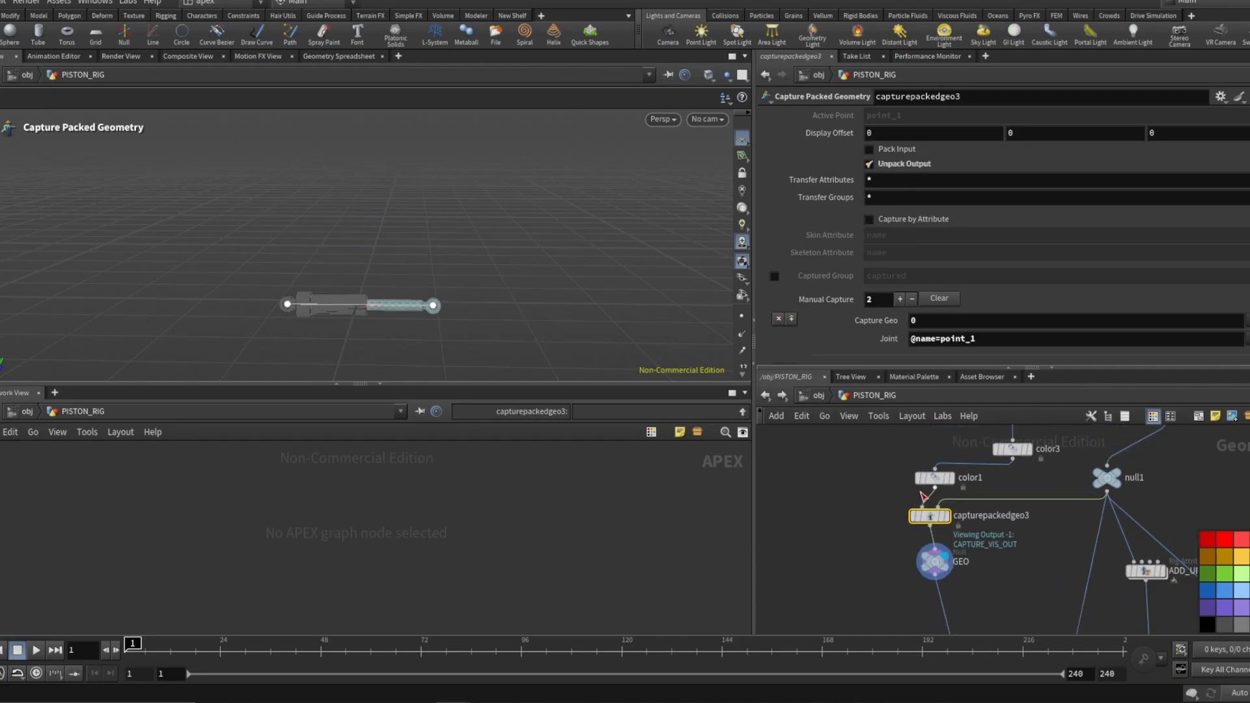
{"action": "scroll", "coordinate": [904, 322], "scroll_direction": "down", "scroll_amount": 2}
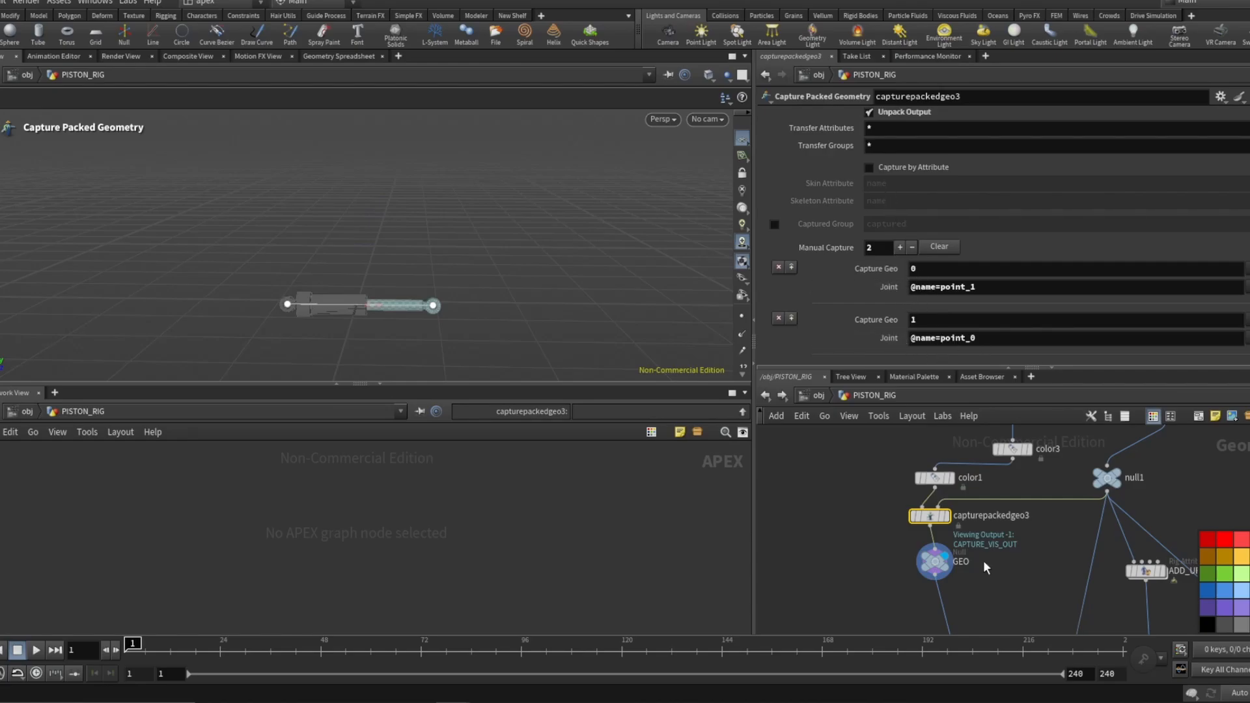
{"action": "scroll", "coordinate": [960, 509], "scroll_direction": "down", "scroll_amount": 3}
{"action": "scroll", "coordinate": [1031, 552], "scroll_direction": "up", "scroll_amount": 4}
{"action": "middle_click_drag", "start_coordinate": [1031, 552], "coordinate": [955, 488]}
{"action": "scroll", "coordinate": [954, 491], "scroll_direction": "down", "scroll_amount": 4}
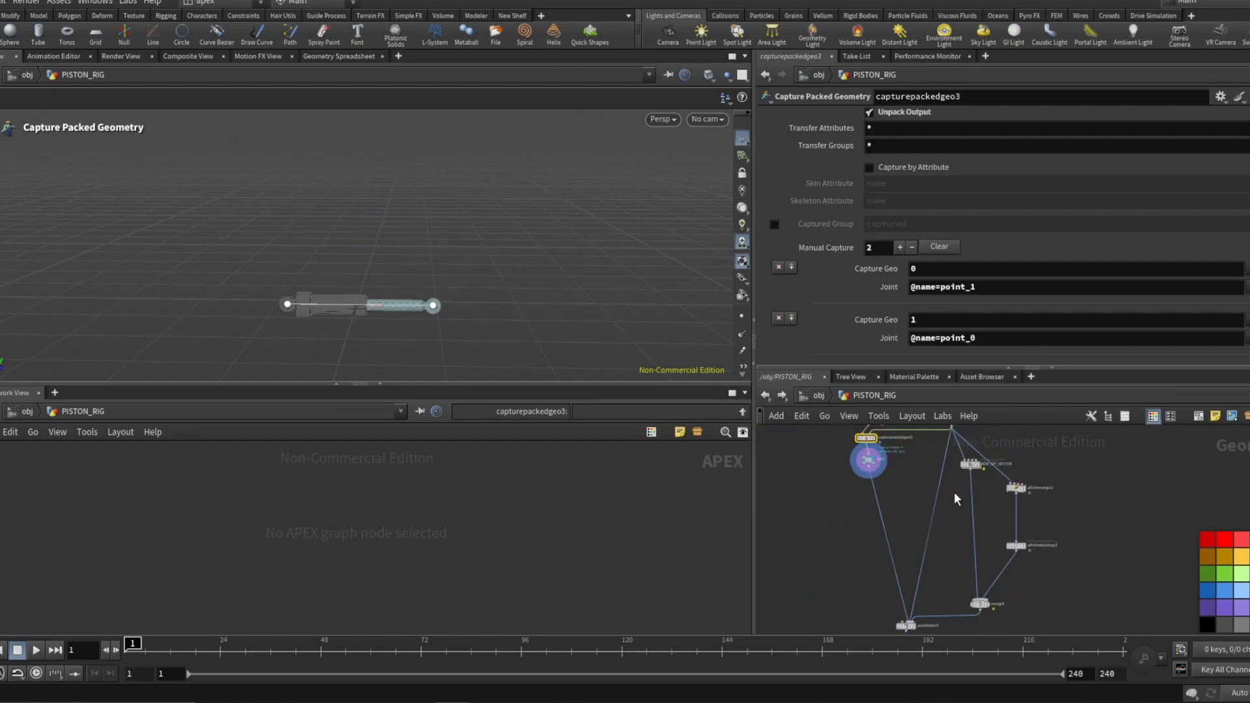
{"action": "scroll", "coordinate": [973, 456], "scroll_direction": "up", "scroll_amount": 3}
{"action": "scroll", "coordinate": [944, 466], "scroll_direction": "down", "scroll_amount": 5}
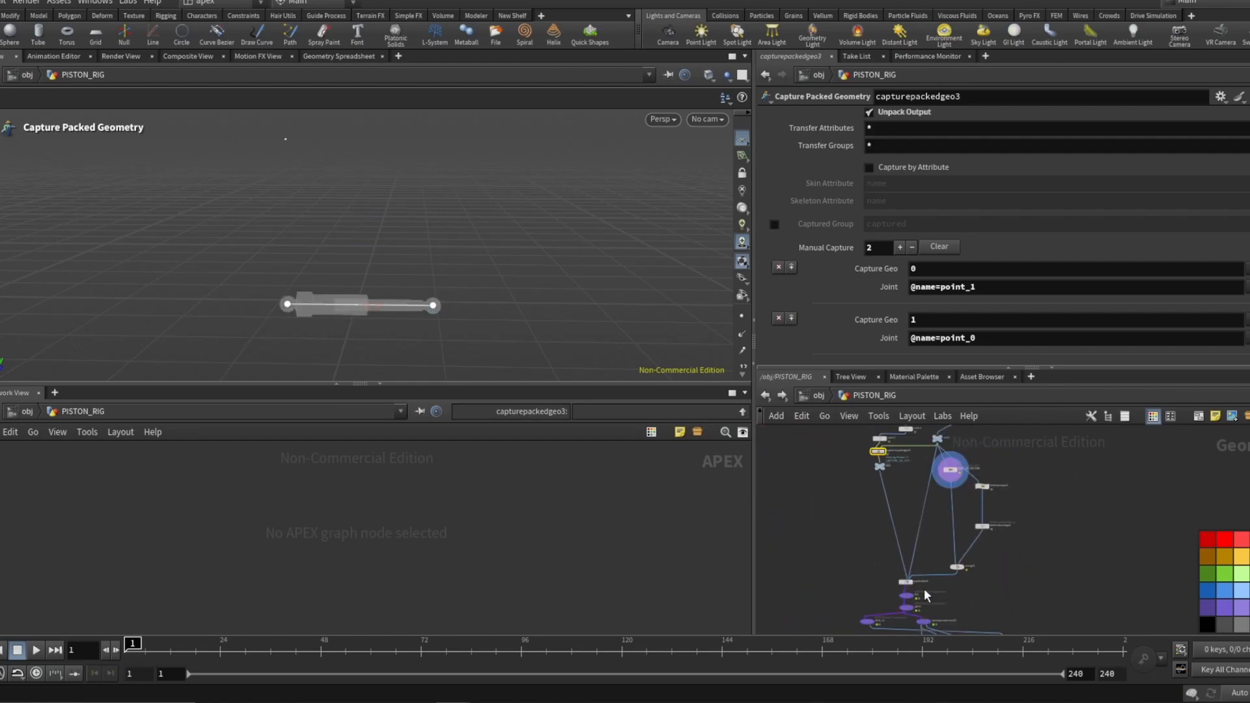
{"action": "scroll", "coordinate": [918, 596], "scroll_direction": "up", "scroll_amount": 5}
{"action": "scroll", "coordinate": [885, 547], "scroll_direction": "up", "scroll_amount": 3}
Select packfolder4 and review its names, types and input operators.
{"action": "left_click", "coordinate": [885, 546]}
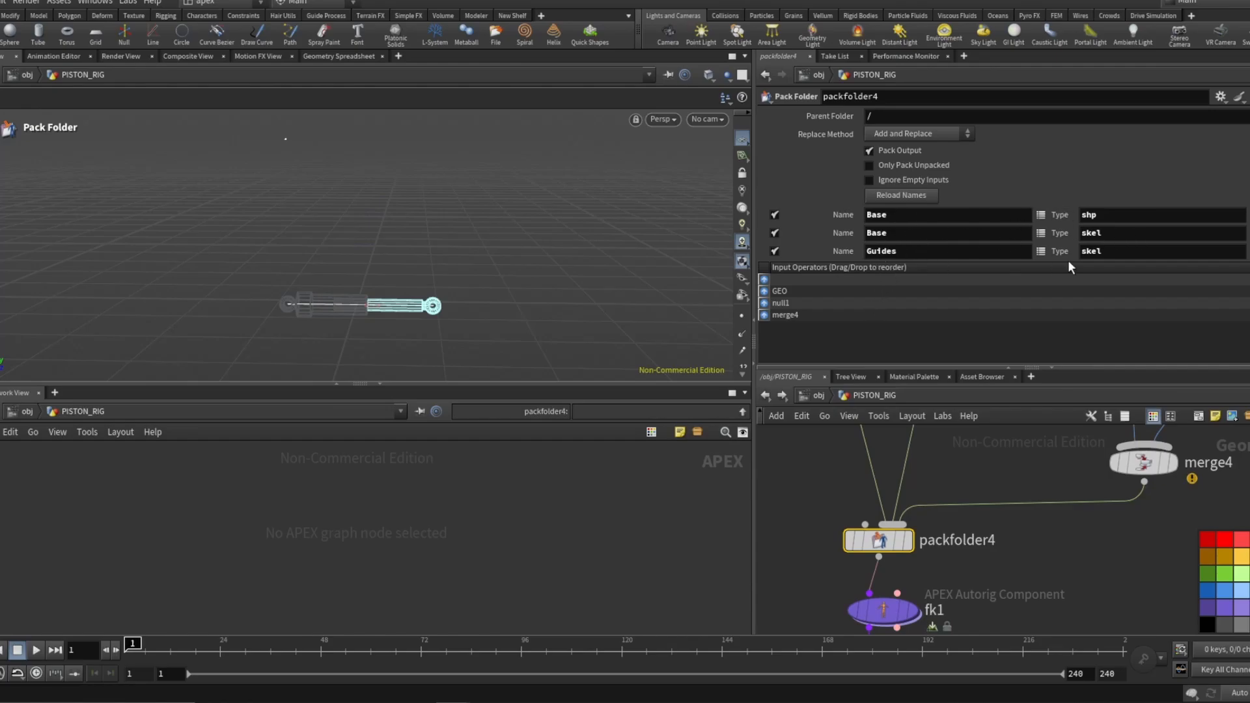
{"action": "scroll", "coordinate": [908, 443], "scroll_direction": "down", "scroll_amount": 3}
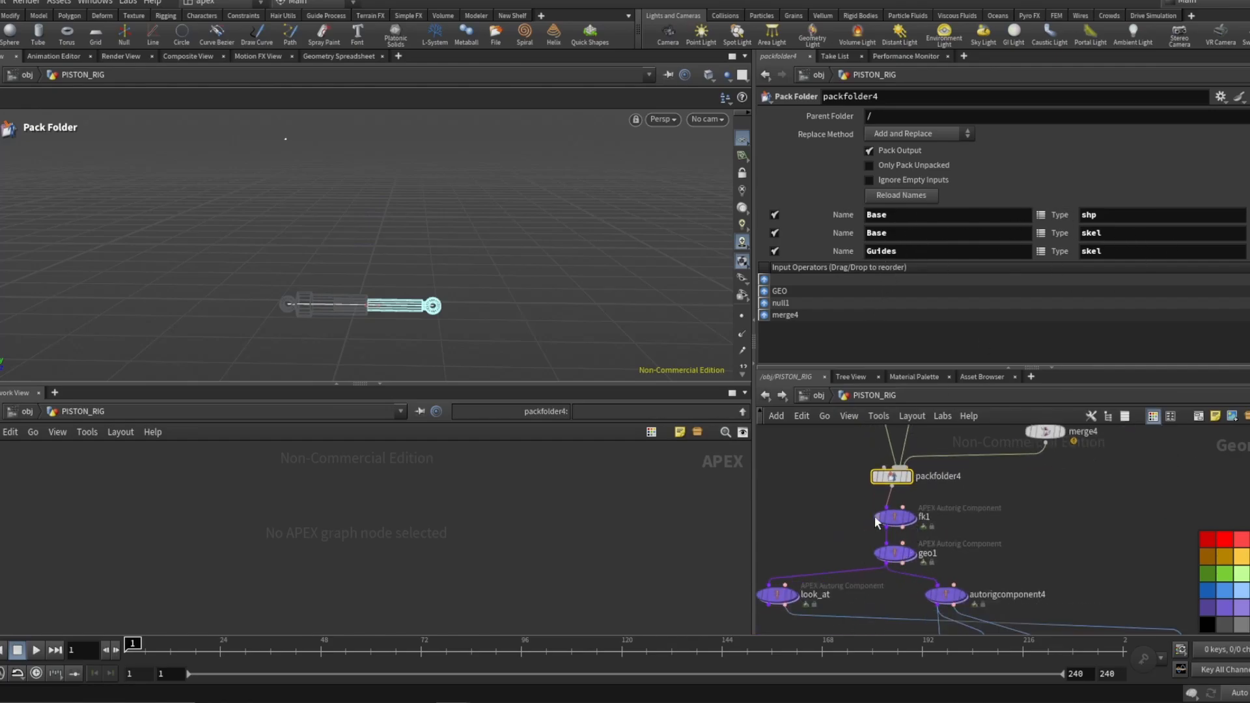
{"action": "scroll", "coordinate": [859, 544], "scroll_direction": "up", "scroll_amount": 1}
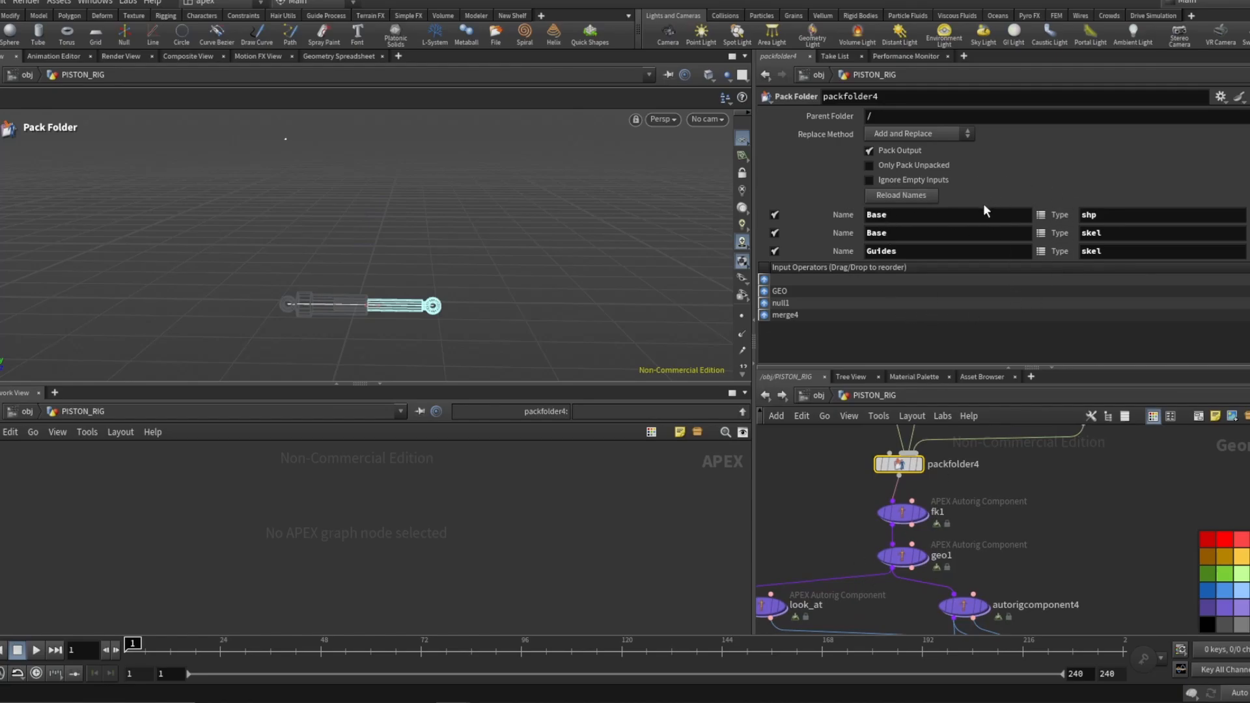
{"action": "scroll", "coordinate": [941, 430], "scroll_direction": "down", "scroll_amount": 1}
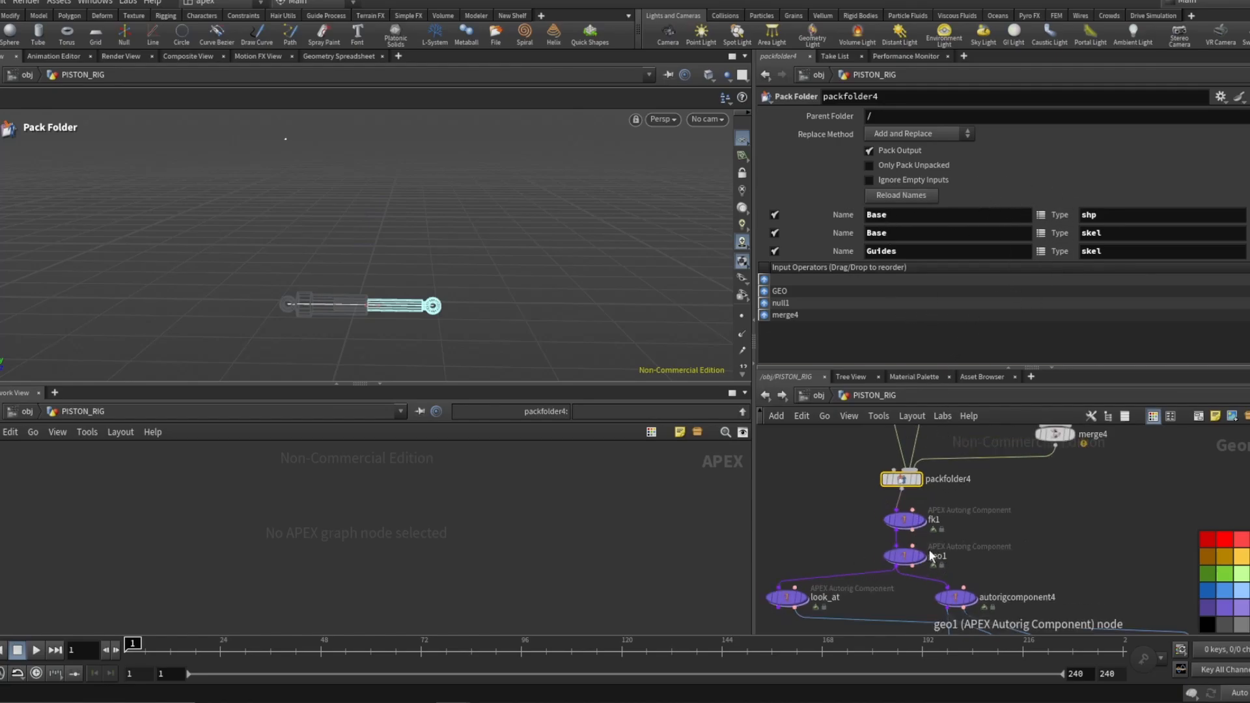
{"action": "scroll", "coordinate": [928, 549], "scroll_direction": "up", "scroll_amount": 2}
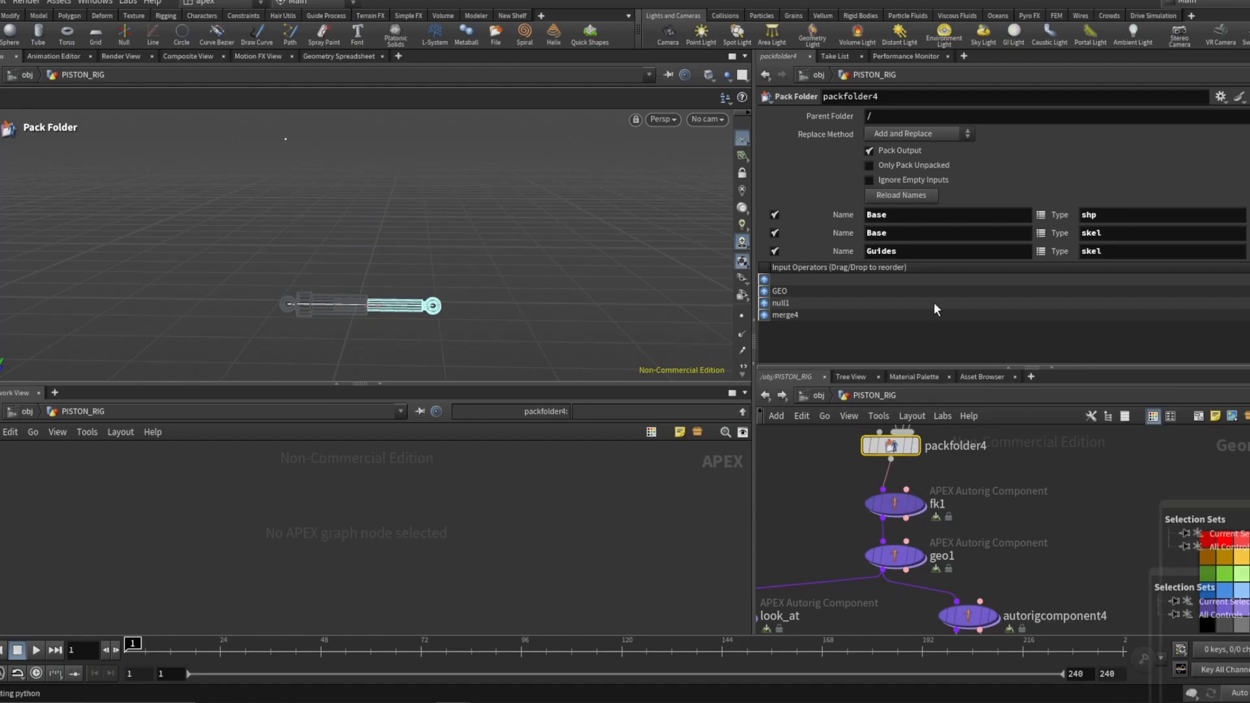
Inspect the fk1 autorig component parameters, then select the ADD_UP_VECTOR node.
{"action": "left_click", "coordinate": [913, 506]}
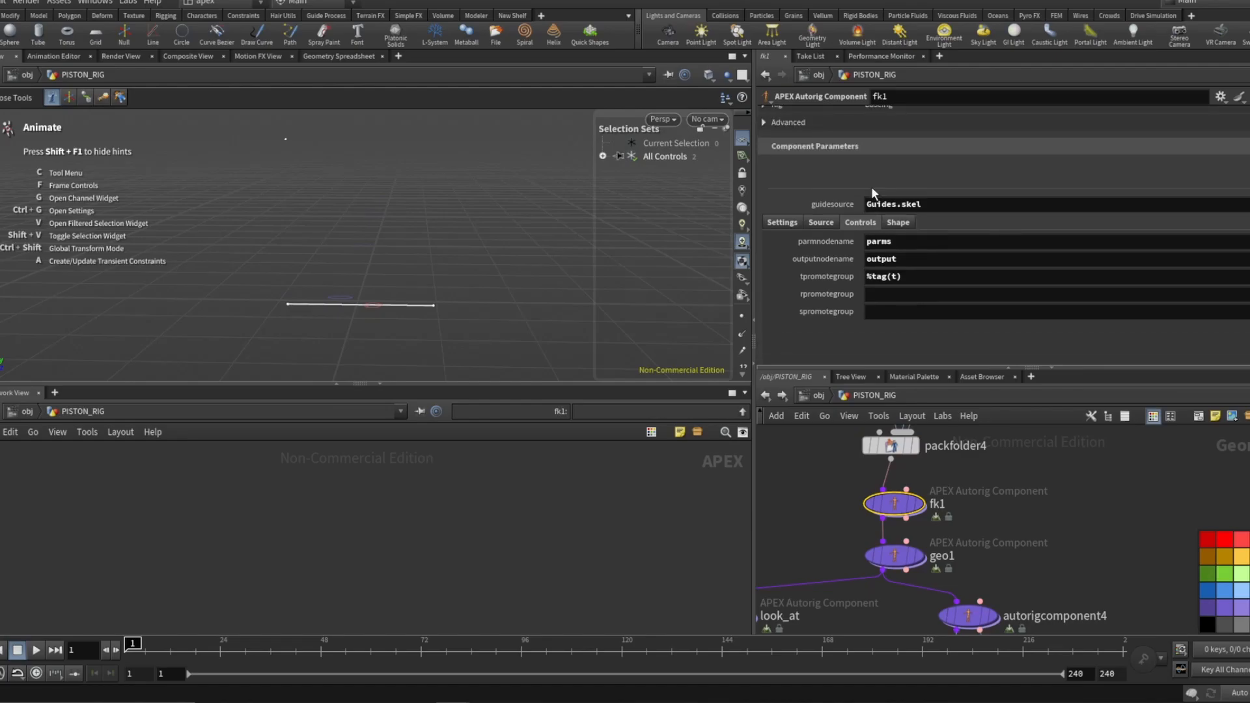
{"action": "scroll", "coordinate": [885, 573], "scroll_direction": "down", "scroll_amount": 7}
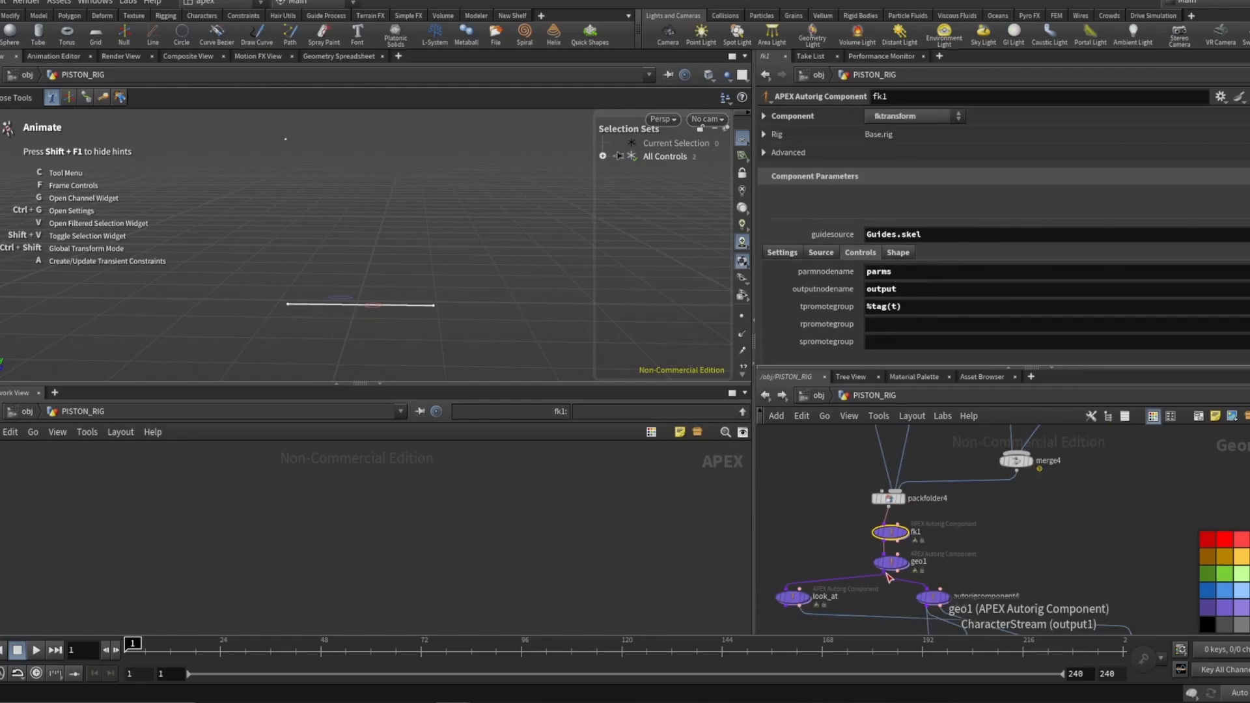
{"action": "scroll", "coordinate": [933, 482], "scroll_direction": "up", "scroll_amount": 3}
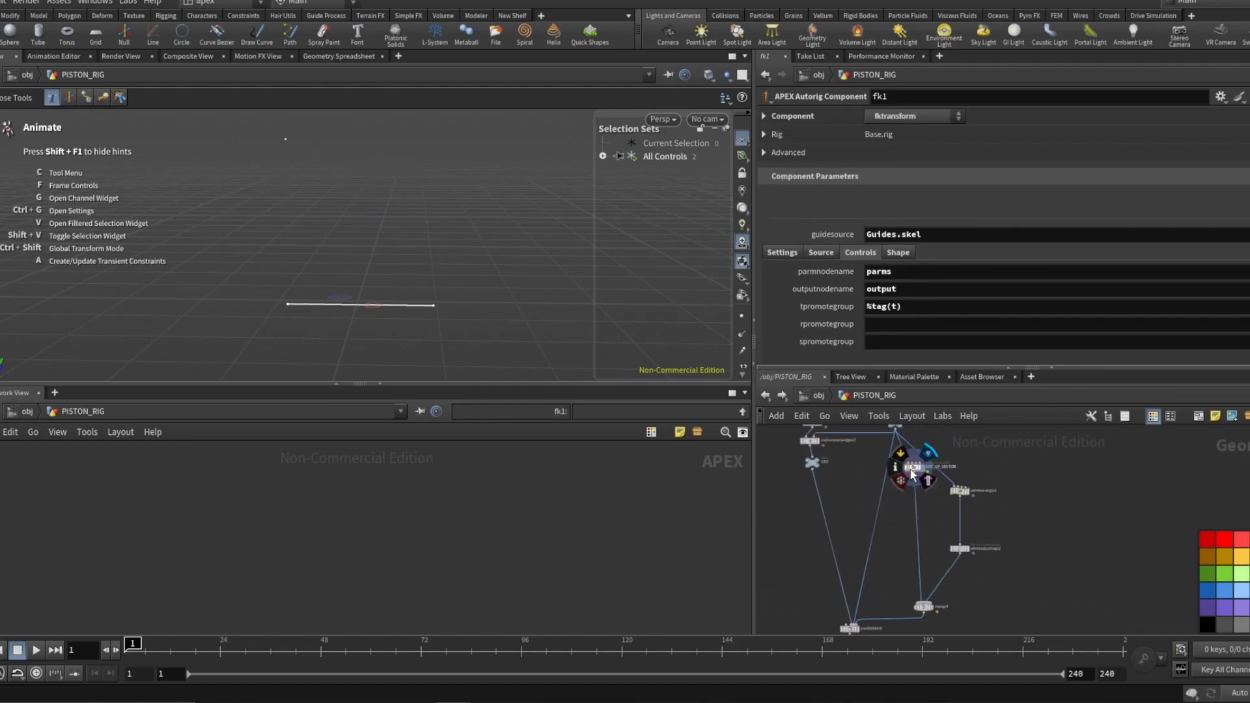
{"action": "scroll", "coordinate": [915, 501], "scroll_direction": "up", "scroll_amount": 4}
{"action": "left_click", "coordinate": [911, 504]}
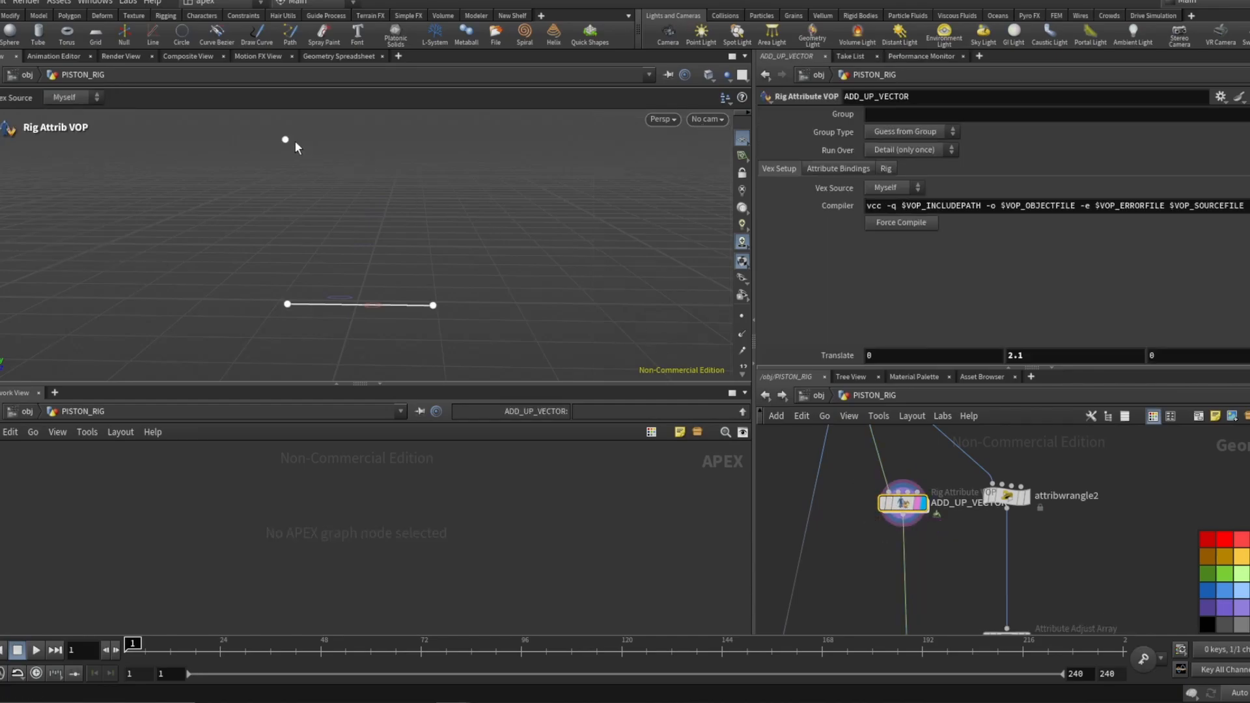
Open the ADD_UP_VECTOR node to inspect its point, offset transform and up_vector nodes, then return to PISTON_RIG.
{"action": "double_click", "coordinate": [905, 507]}
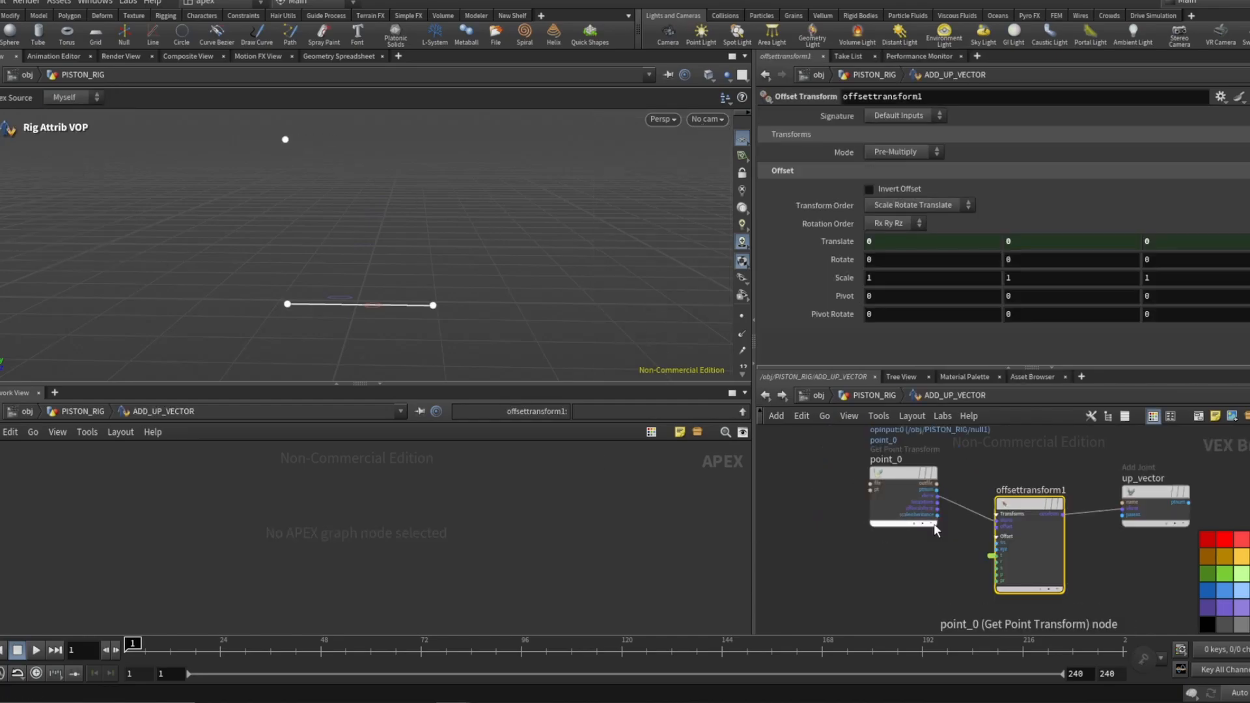
{"action": "left_click", "coordinate": [1028, 511]}
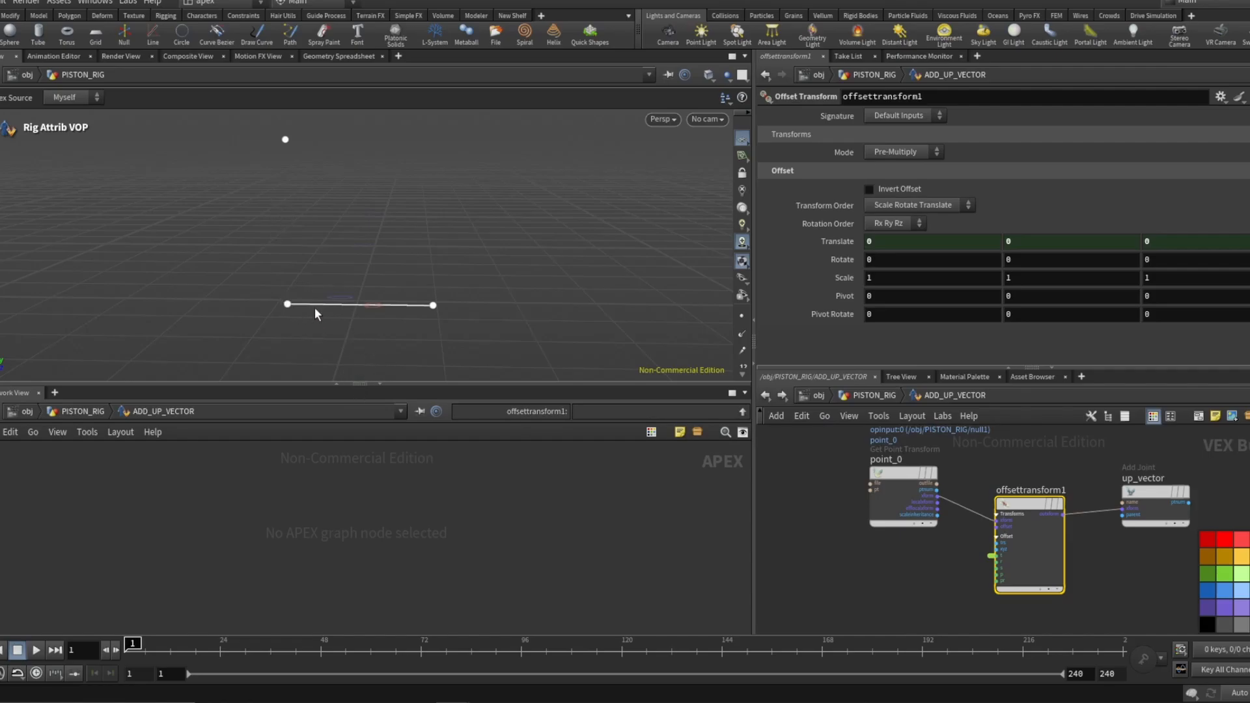
{"action": "left_click", "coordinate": [866, 397]}
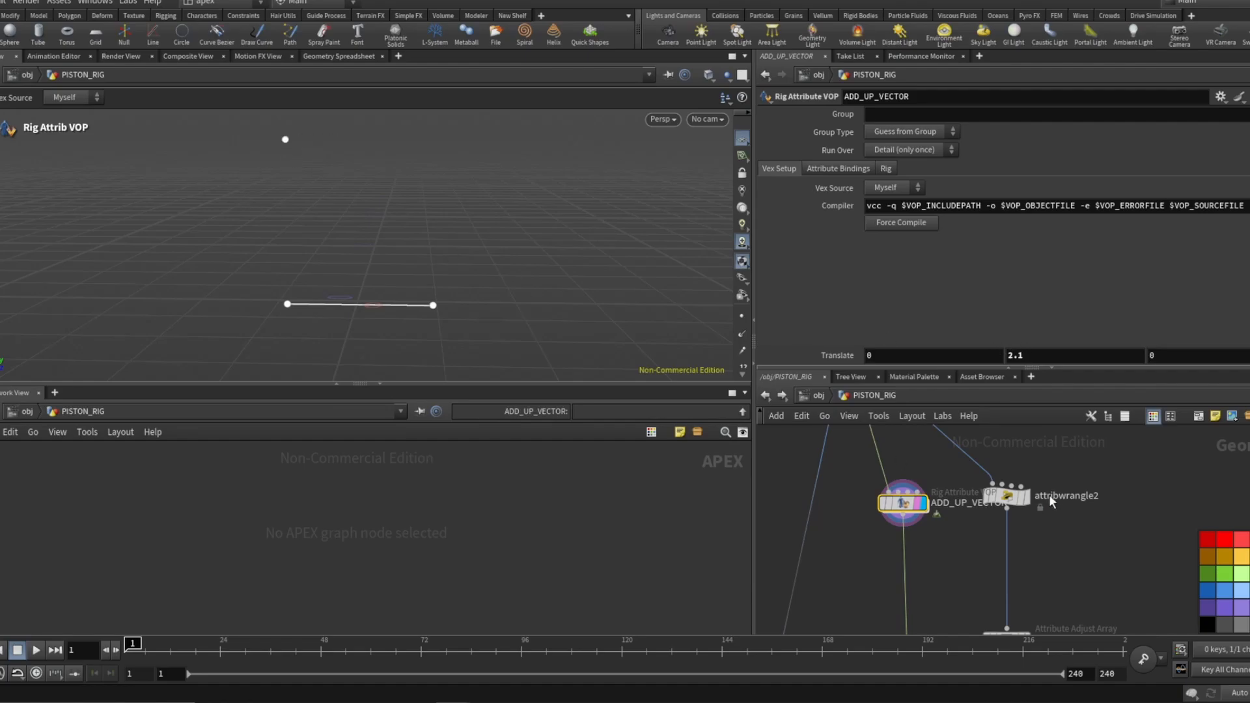
Navigate the PISTON_RIG network and select the packfolder4 and null1 nodes to review them.
{"action": "left_click", "coordinate": [1026, 499]}
{"action": "scroll", "coordinate": [940, 525], "scroll_direction": "down", "scroll_amount": 5}
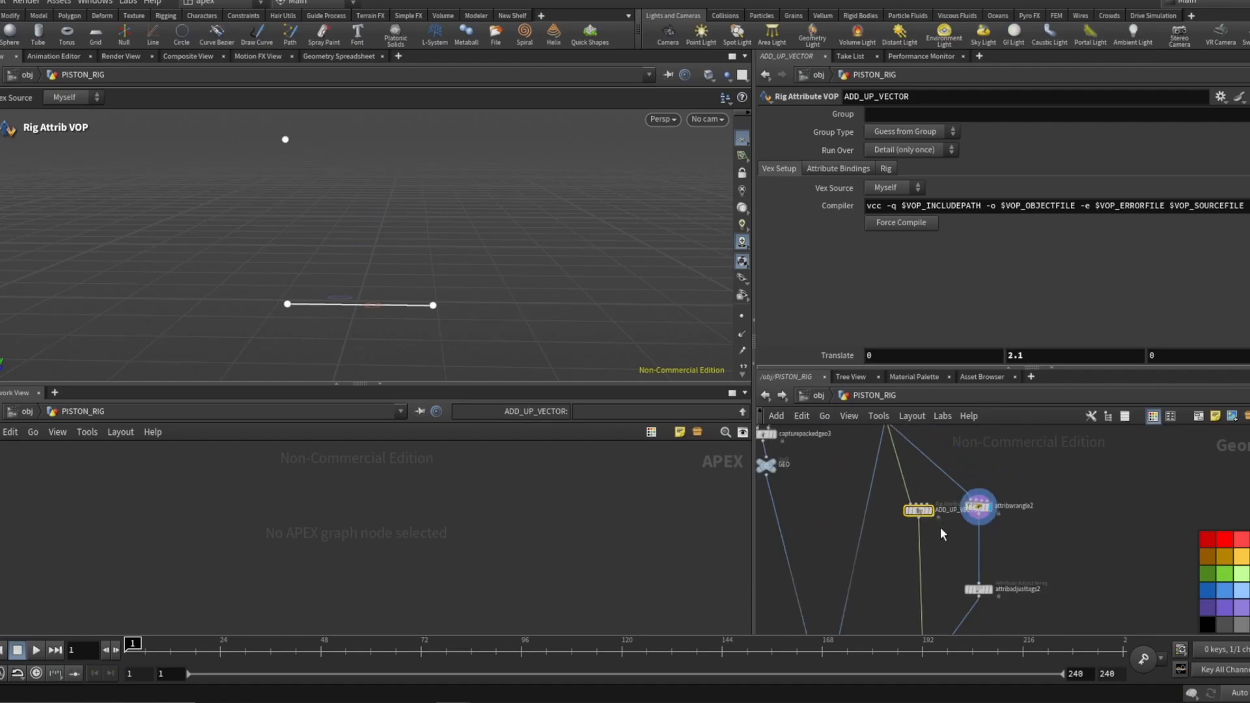
{"action": "middle_click_drag", "start_coordinate": [912, 599], "coordinate": [949, 476]}
{"action": "scroll", "coordinate": [896, 529], "scroll_direction": "up", "scroll_amount": 4}
{"action": "left_click", "coordinate": [896, 527]}
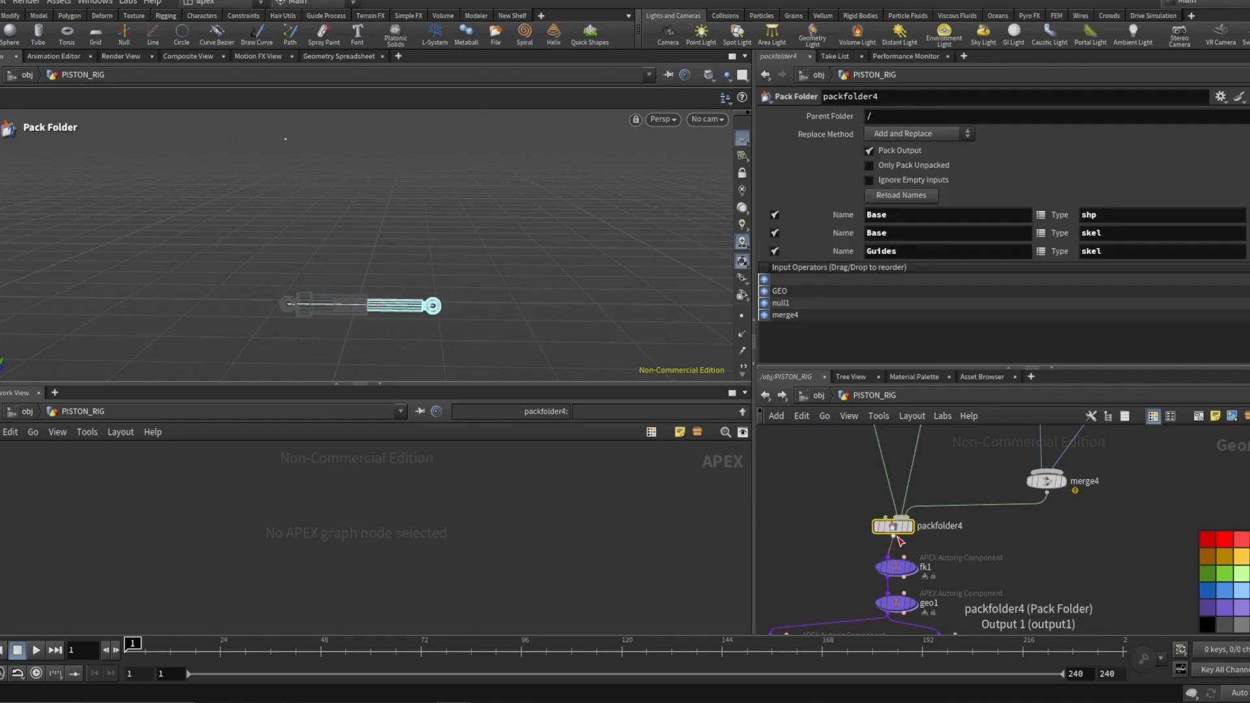
{"action": "scroll", "coordinate": [1001, 501], "scroll_direction": "down", "scroll_amount": 5}
{"action": "middle_click_drag", "start_coordinate": [1001, 501], "coordinate": [965, 548]}
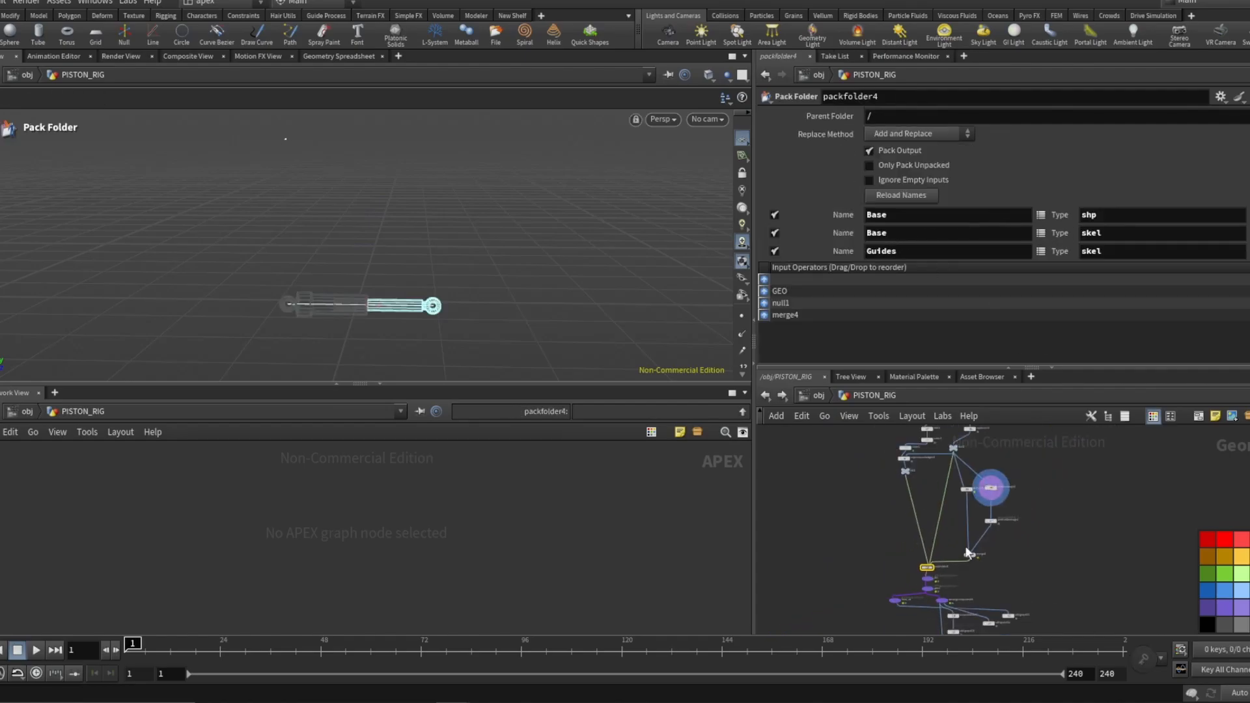
{"action": "scroll", "coordinate": [963, 443], "scroll_direction": "up", "scroll_amount": 7}
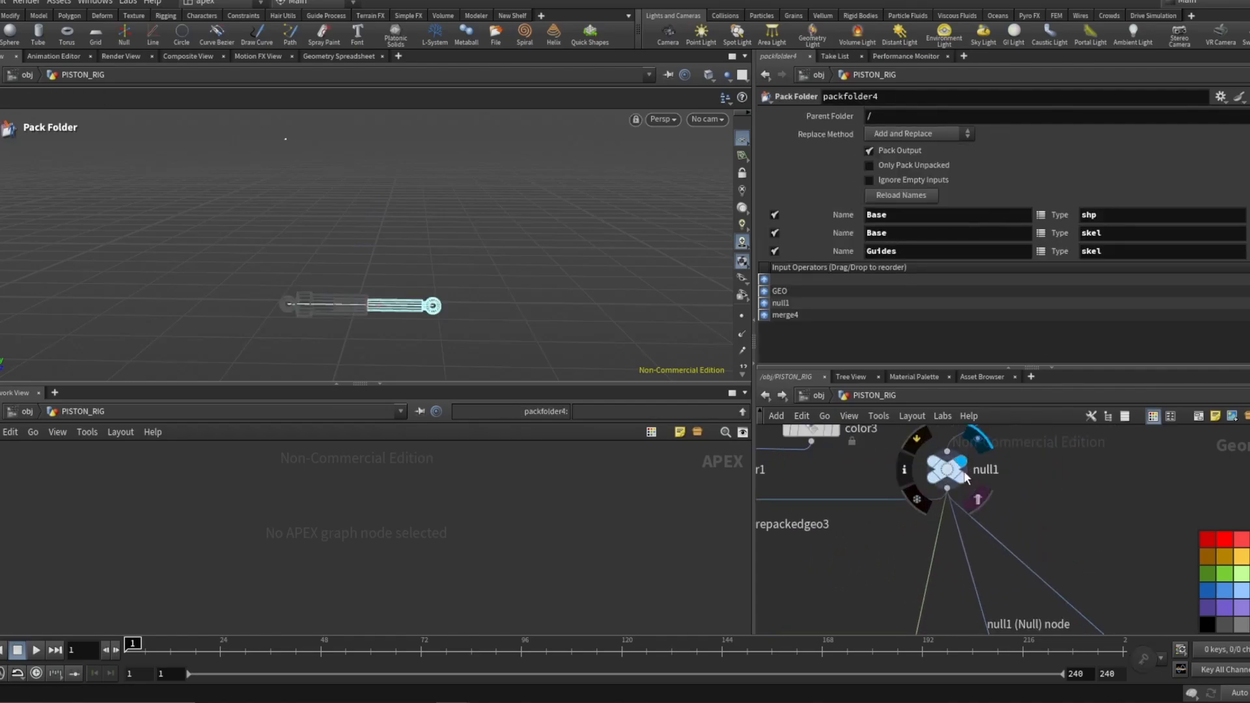
{"action": "left_click", "coordinate": [946, 472]}
Select the ADD_UP_VECTOR node and highlight its up_vector point in the viewport.
{"action": "scroll", "coordinate": [947, 472], "scroll_direction": "down", "scroll_amount": 4}
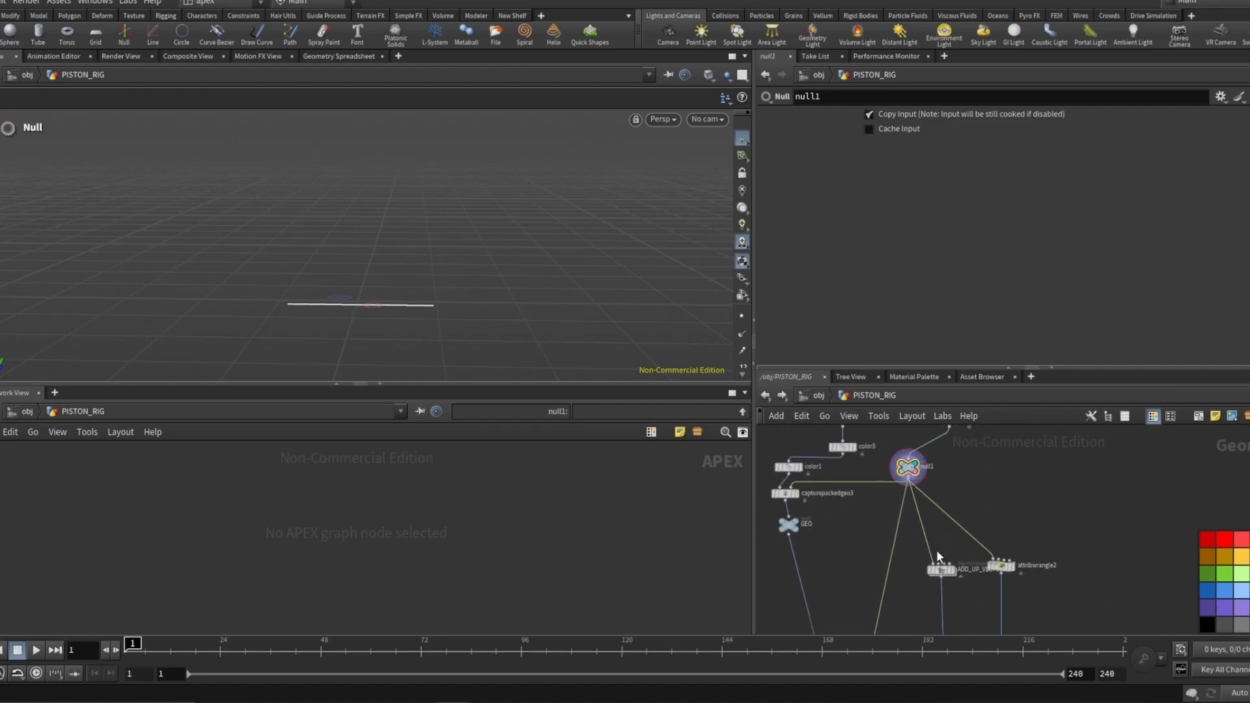
{"action": "scroll", "coordinate": [952, 566], "scroll_direction": "down", "scroll_amount": 3}
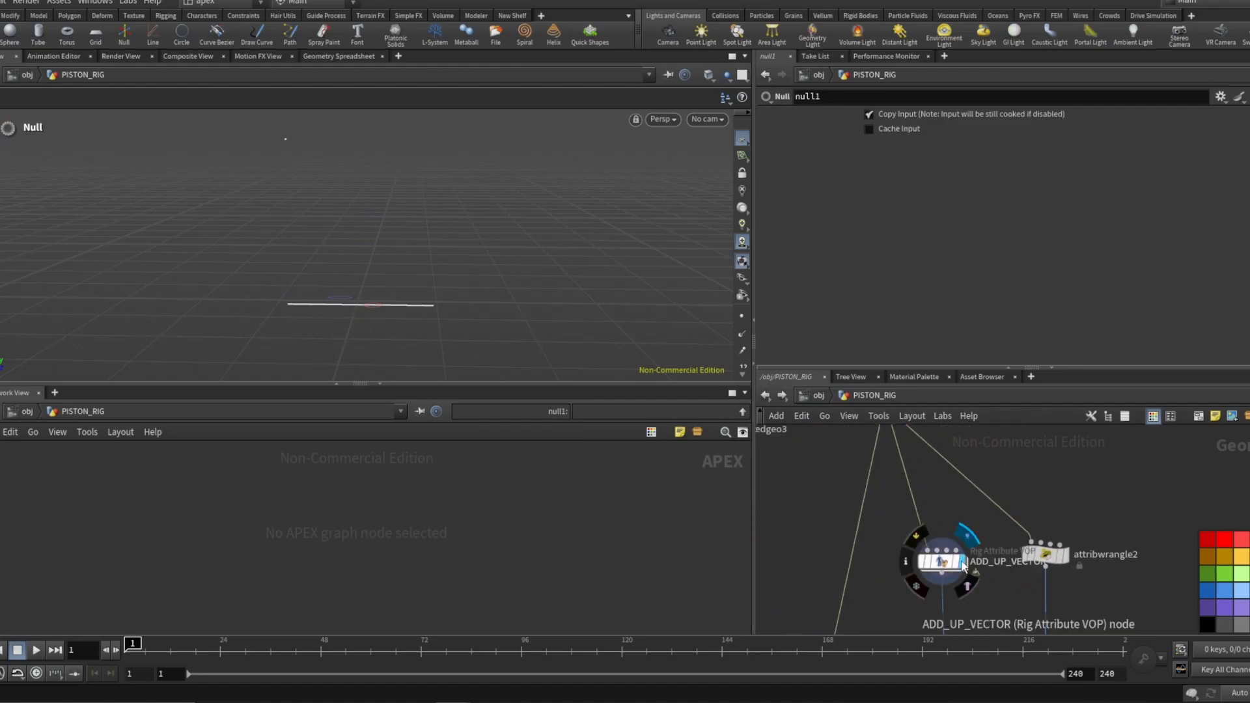
{"action": "left_click", "coordinate": [930, 524]}
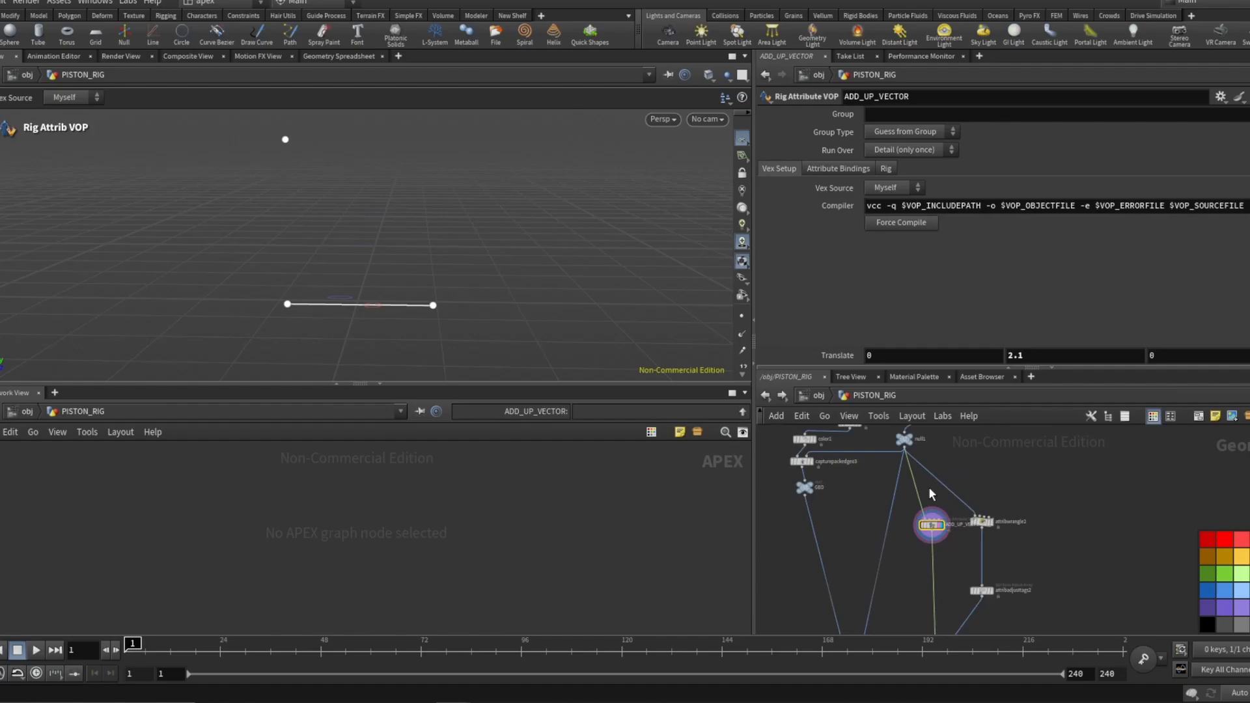
{"action": "scroll", "coordinate": [929, 487], "scroll_direction": "down", "scroll_amount": 2}
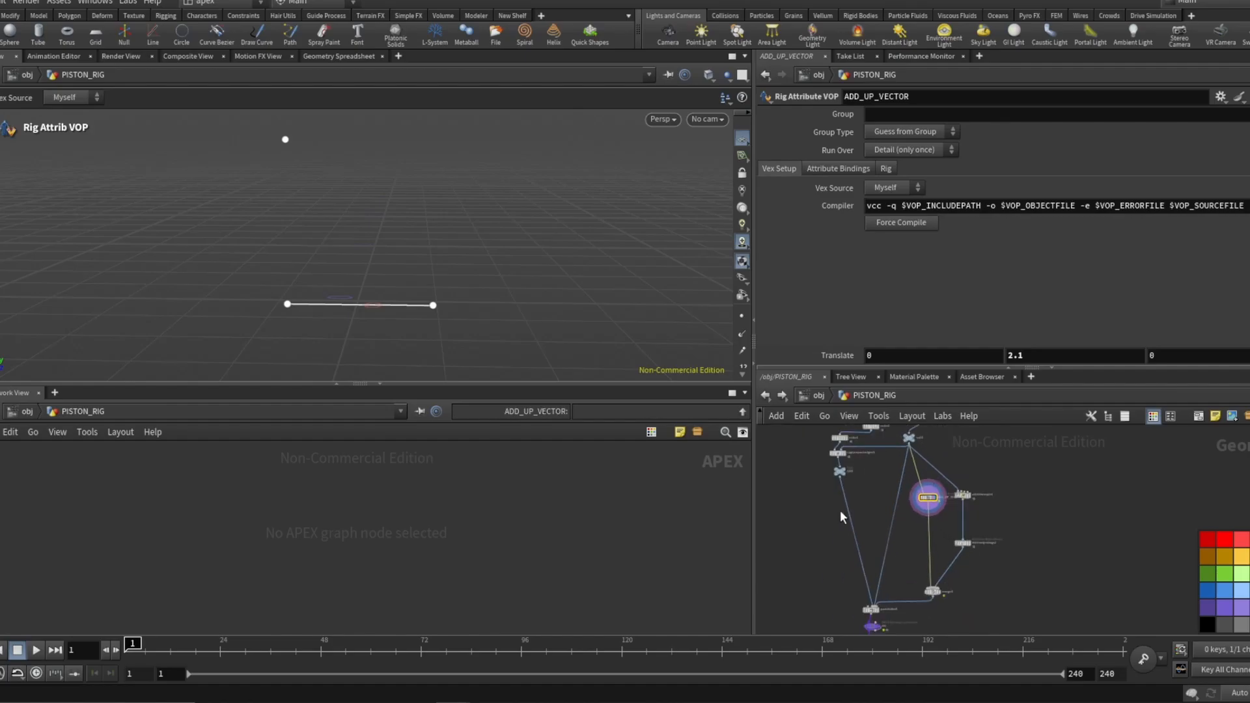
{"action": "left_click", "coordinate": [286, 138]}
{"action": "scroll", "coordinate": [913, 514], "scroll_direction": "up", "scroll_amount": 5}
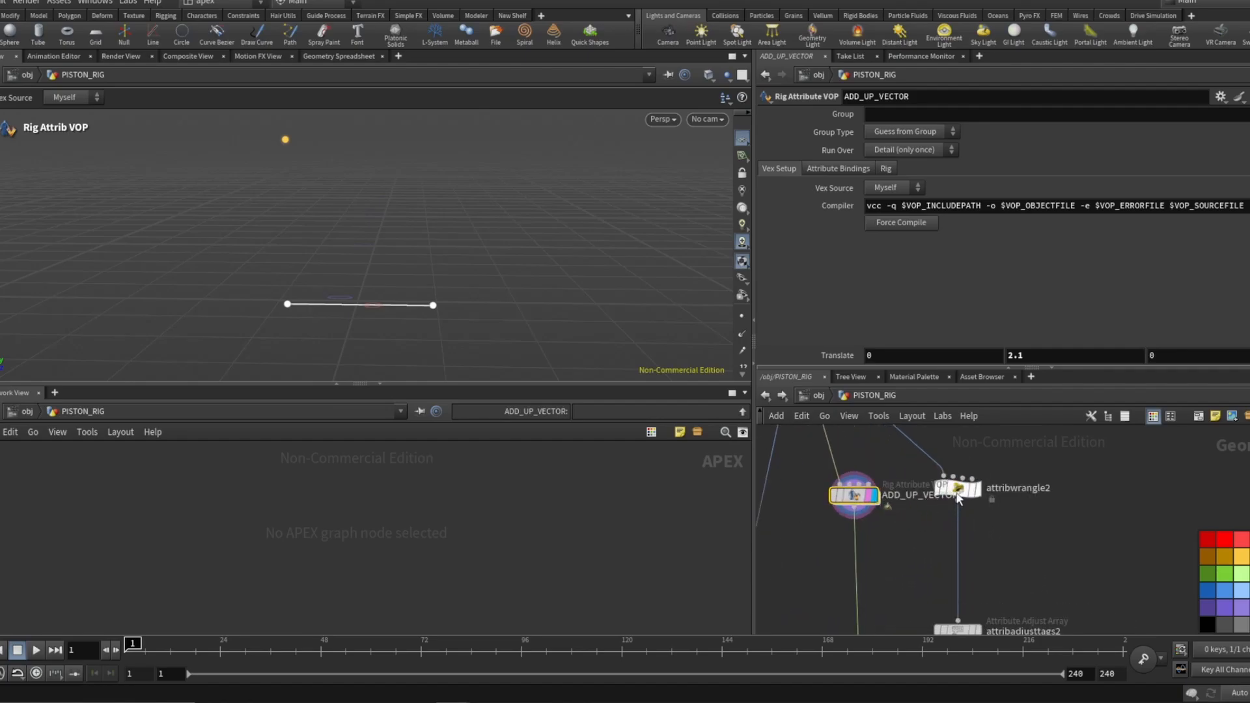
Select attribwrangle2 and examine its VEX expression that appends _ctrl to point names.
{"action": "left_click", "coordinate": [956, 490]}
{"action": "scroll", "coordinate": [930, 543], "scroll_direction": "down", "scroll_amount": 4}
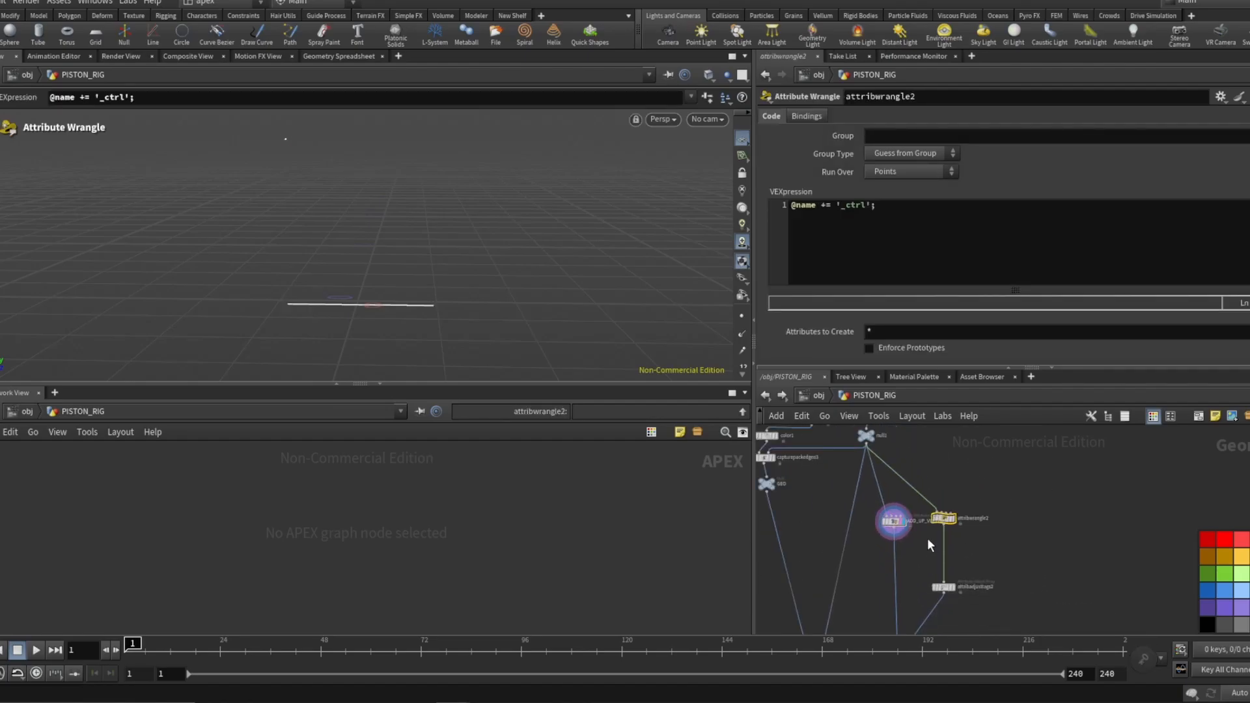
{"action": "scroll", "coordinate": [859, 446], "scroll_direction": "up", "scroll_amount": 2}
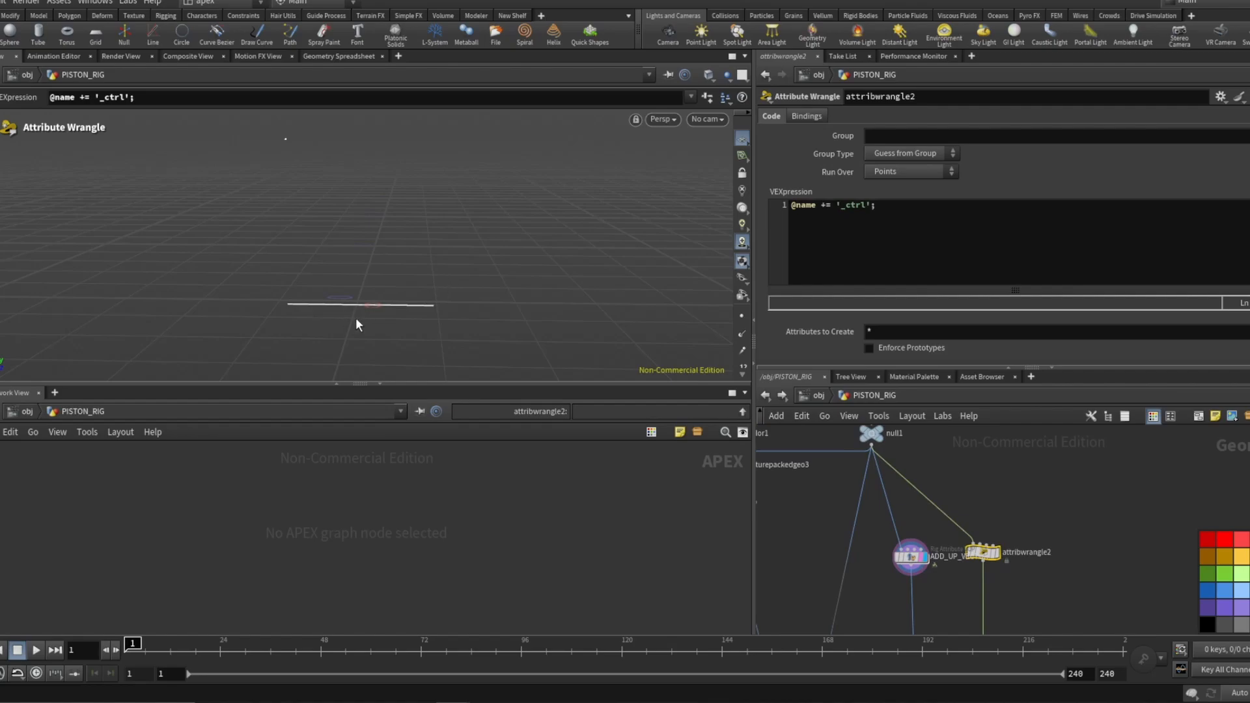
{"action": "scroll", "coordinate": [894, 477], "scroll_direction": "down", "scroll_amount": 1}
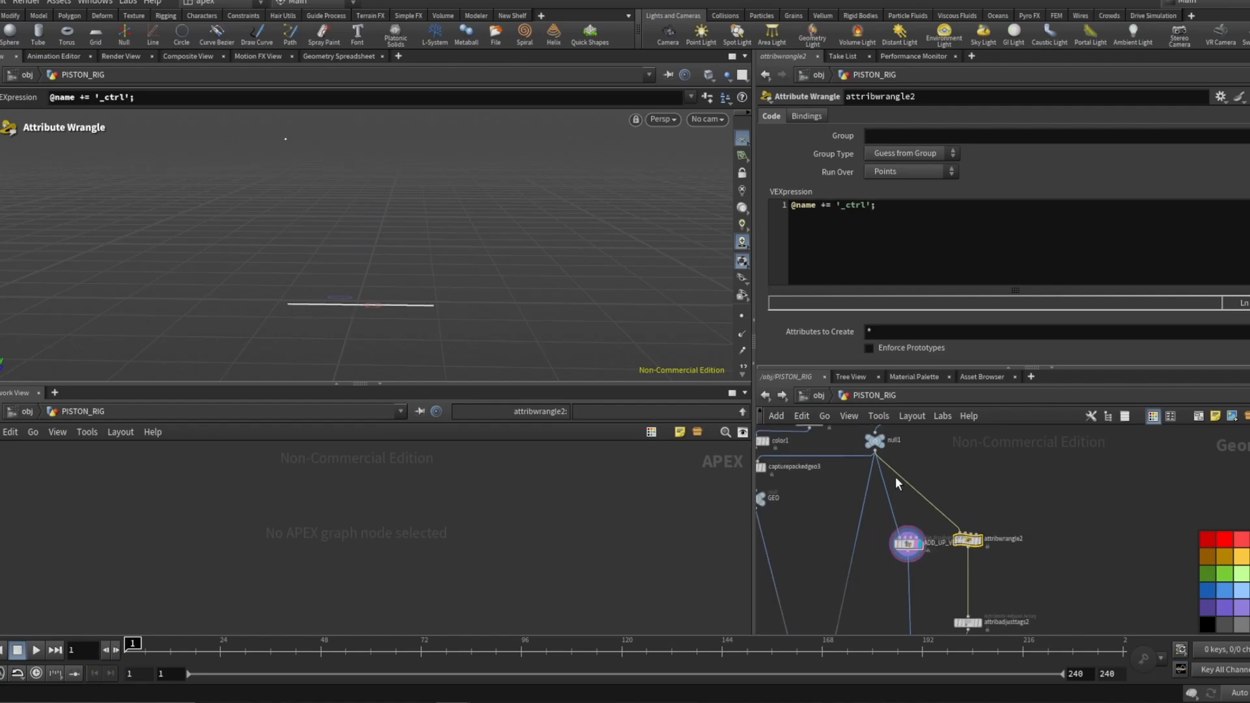
{"action": "middle_click_drag", "start_coordinate": [976, 557], "coordinate": [958, 533]}
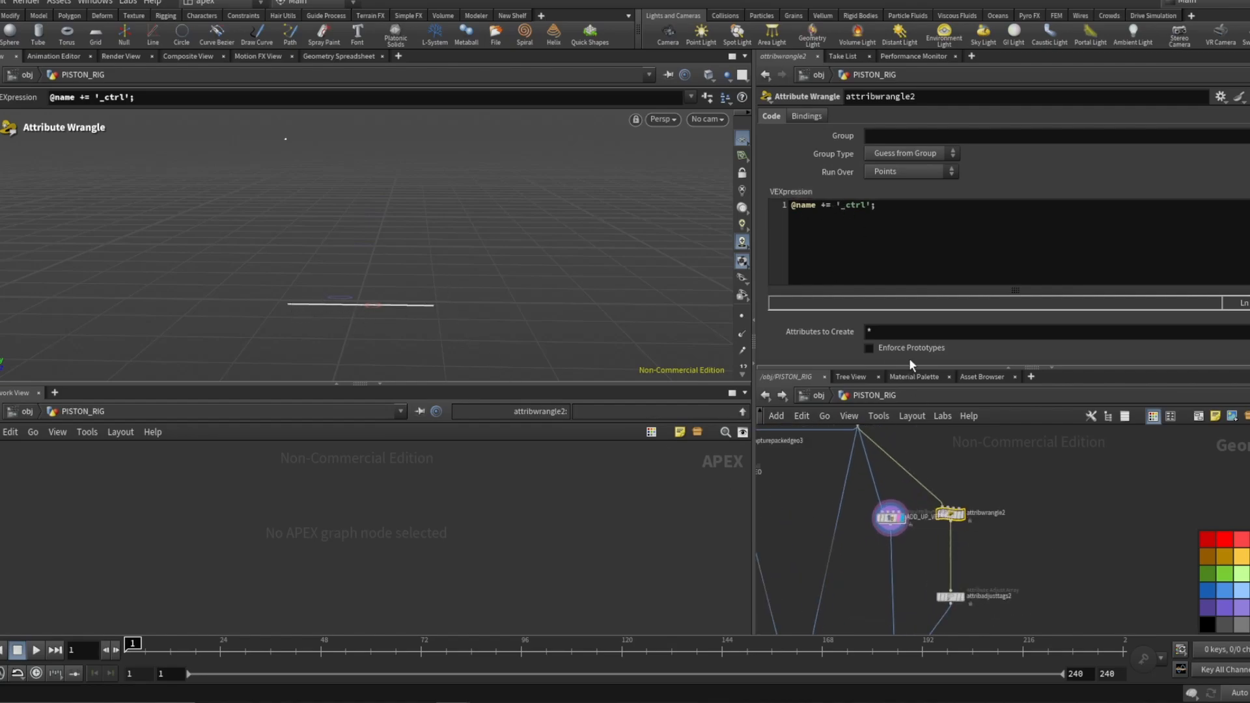
{"action": "scroll", "coordinate": [943, 488], "scroll_direction": "down", "scroll_amount": 3}
{"action": "scroll", "coordinate": [927, 627], "scroll_direction": "up", "scroll_amount": 4}
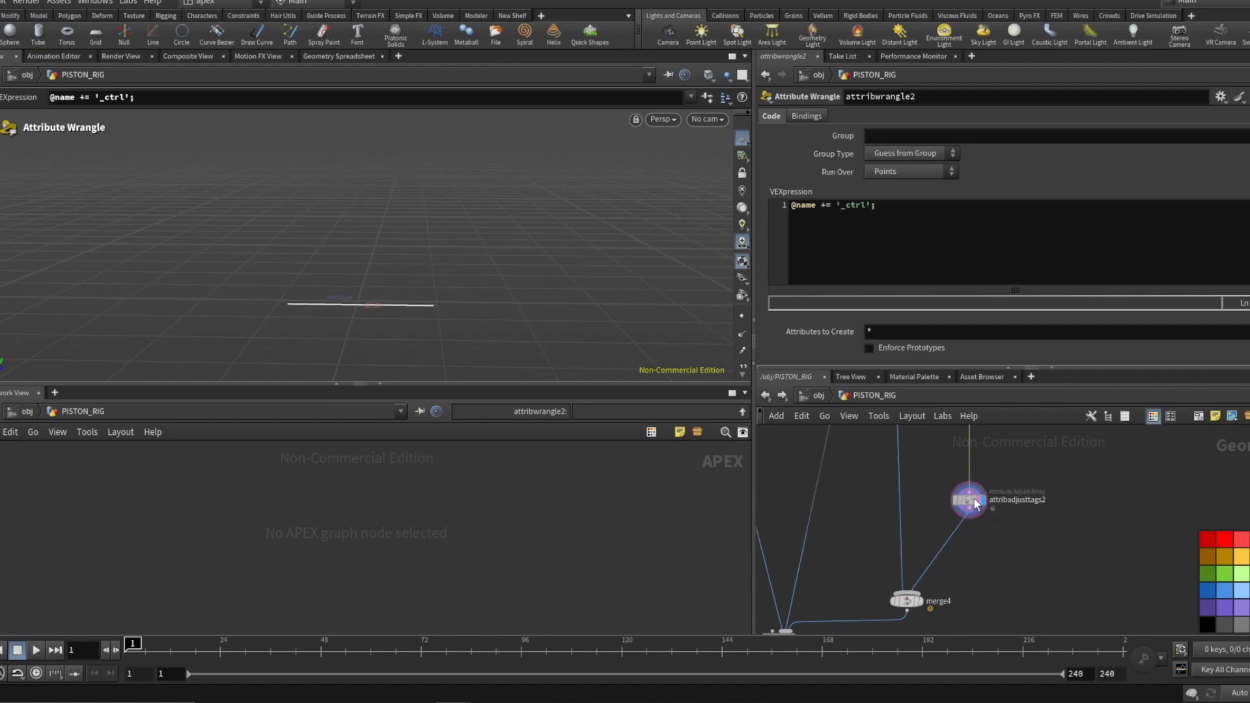
Select attribadjusttags2 and merge4 to review the tags and merged input operators.
{"action": "left_click", "coordinate": [971, 500]}
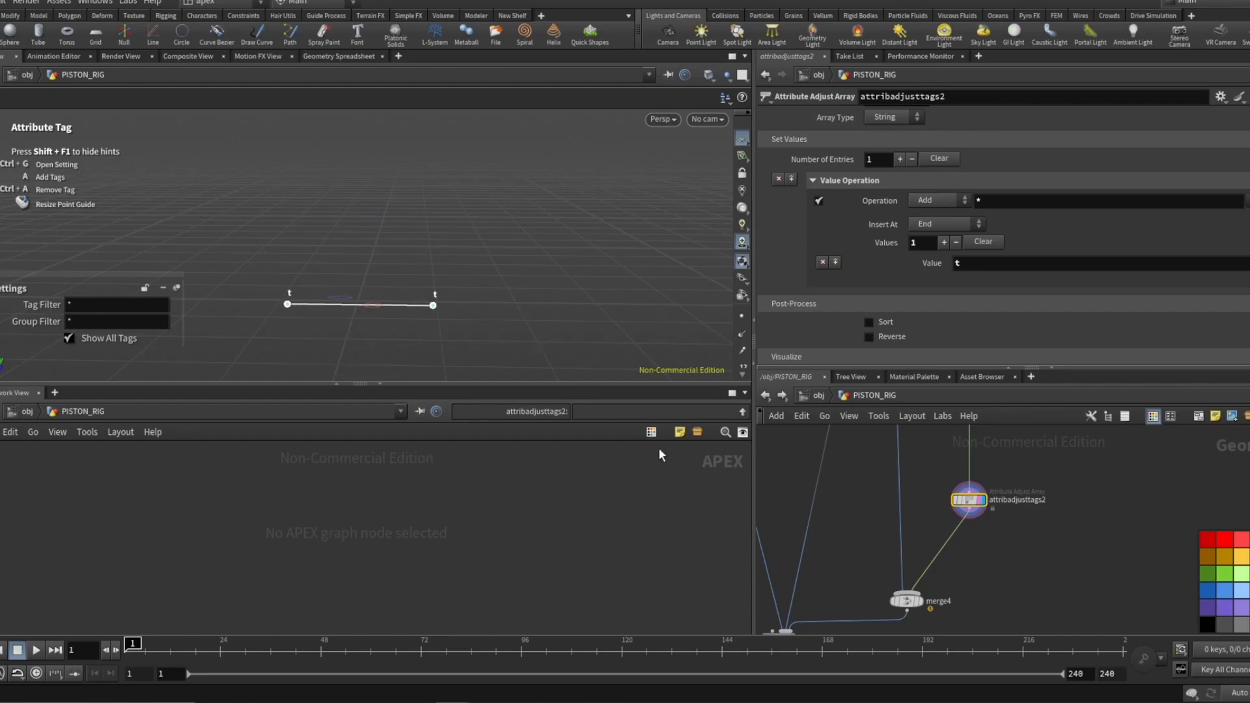
{"action": "left_click", "coordinate": [910, 600]}
{"action": "scroll", "coordinate": [921, 469], "scroll_direction": "down", "scroll_amount": 3}
{"action": "scroll", "coordinate": [915, 567], "scroll_direction": "up", "scroll_amount": 4}
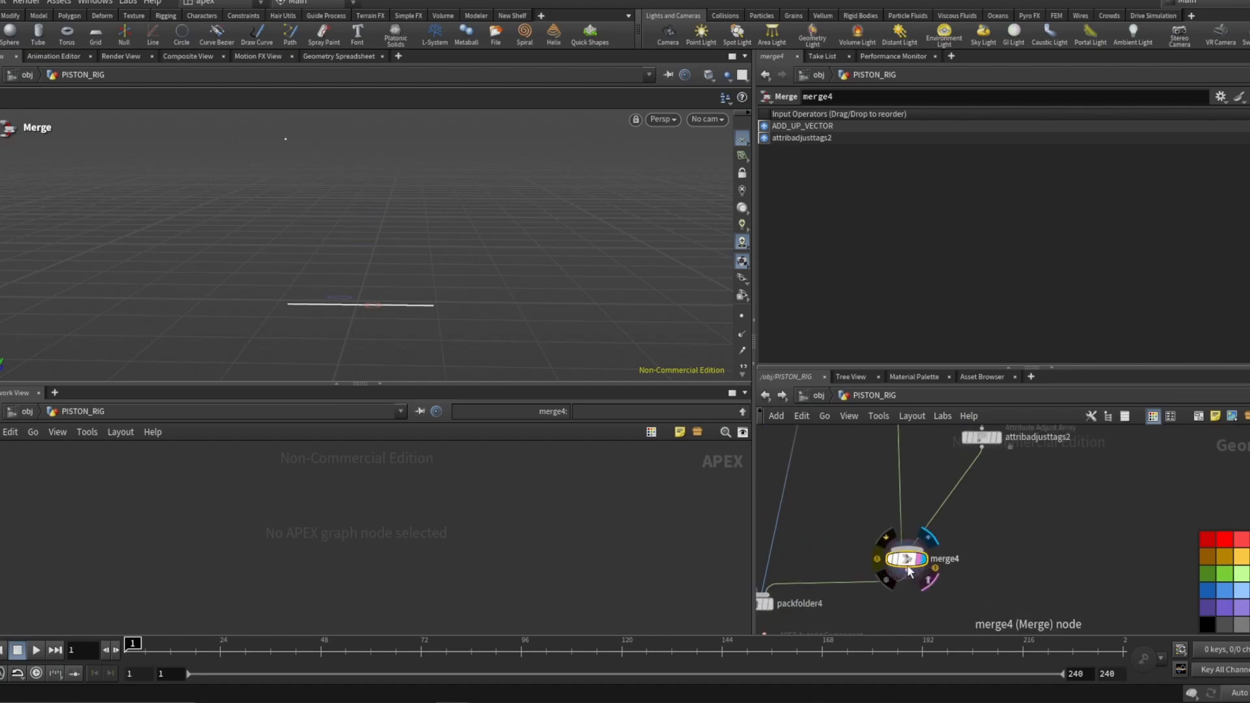
{"action": "middle_click", "coordinate": [912, 572]}
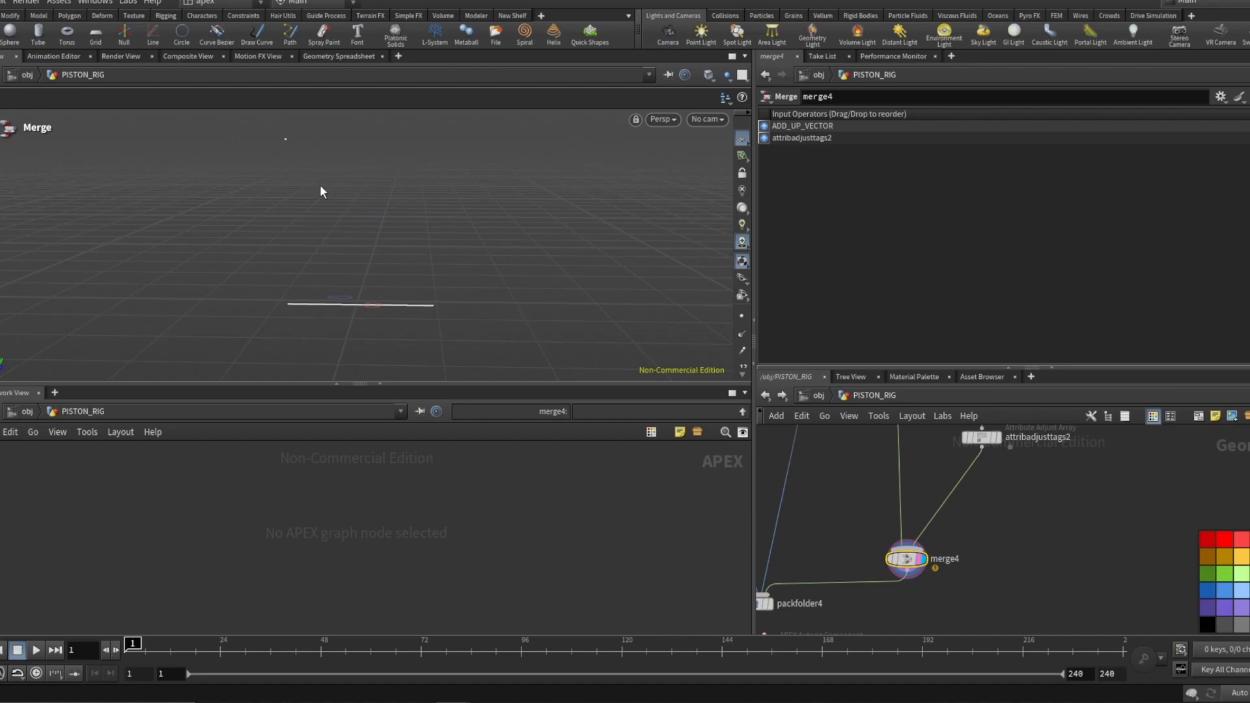
Select the fk1 autorig component in the network.
{"action": "middle_click_drag", "start_coordinate": [756, 565], "coordinate": [838, 394]}
{"action": "mouse_move", "coordinate": [845, 485]}
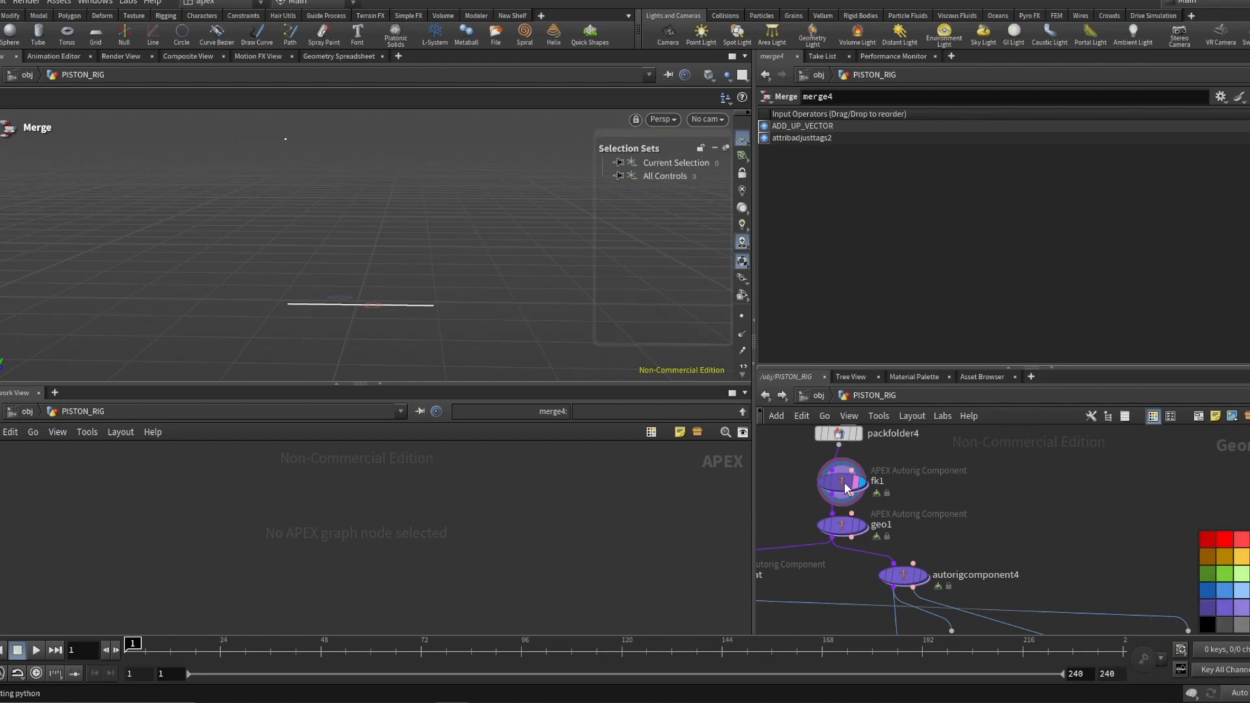
{"action": "left_click", "coordinate": [845, 486]}
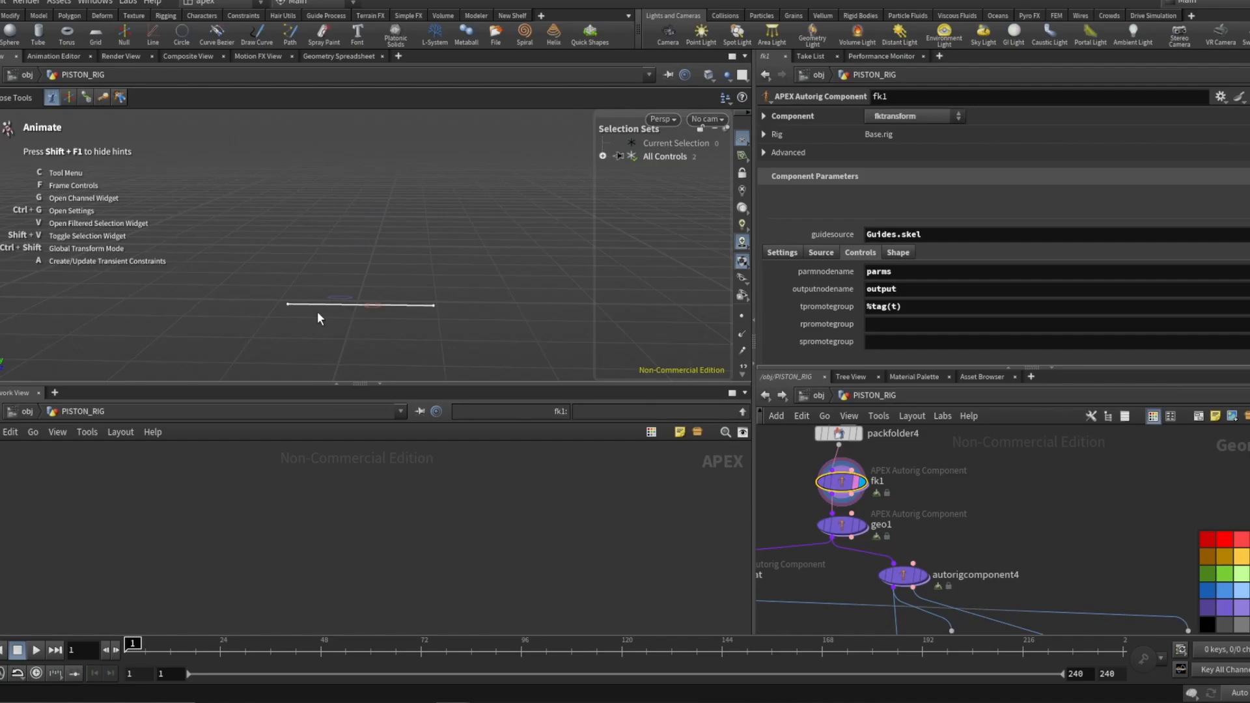
Test the fk1 rig by moving the point_0_ctrl and point_1_ctrl controls in the viewport.
{"action": "left_click", "coordinate": [286, 305]}
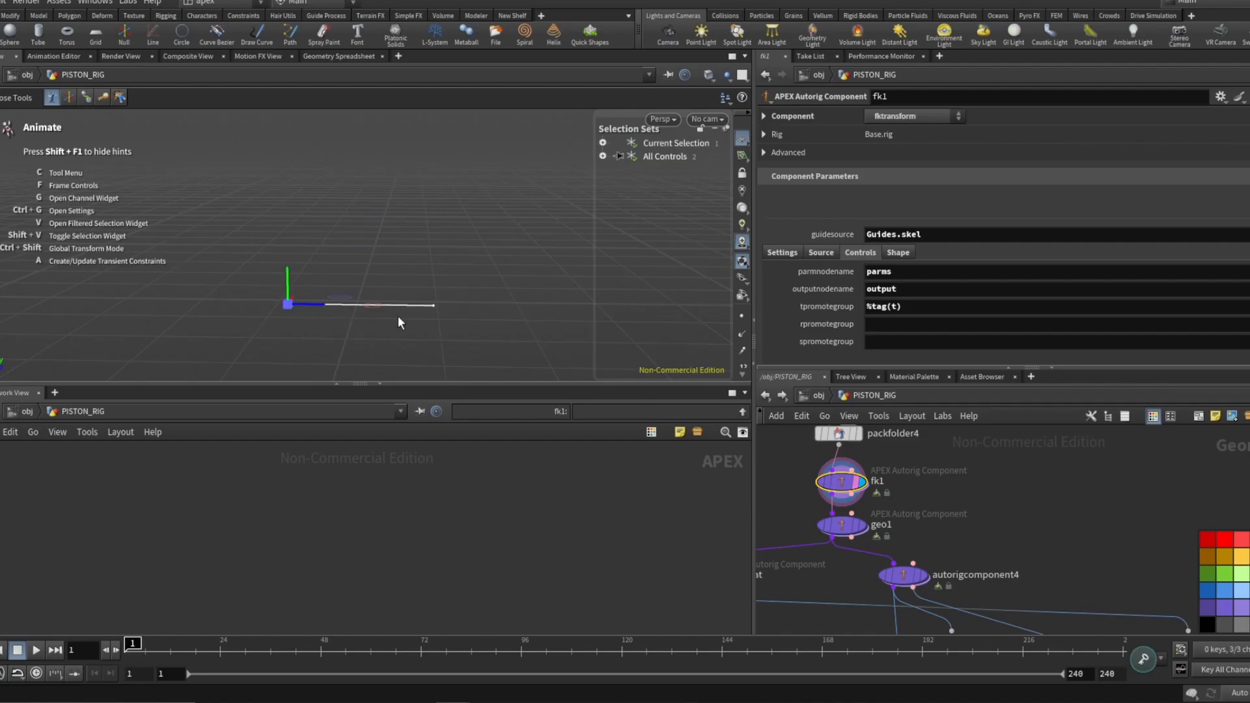
{"action": "left_click", "coordinate": [433, 306]}
{"action": "left_click_drag", "start_coordinate": [436, 306], "coordinate": [463, 297]}
{"action": "left_click_drag", "start_coordinate": [287, 306], "coordinate": [291, 267]}
{"action": "left_click", "coordinate": [489, 337]}
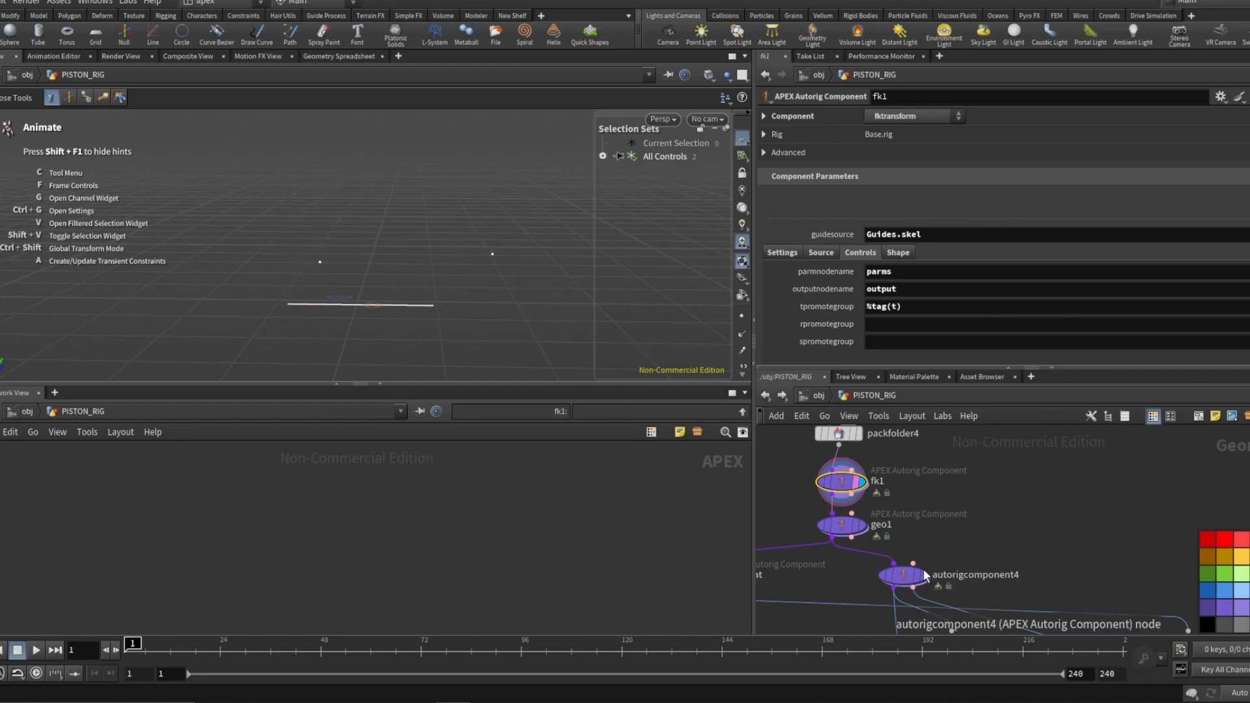
Select the geo1 bone deform component and test its control on the piston in the viewport.
{"action": "left_click", "coordinate": [867, 550]}
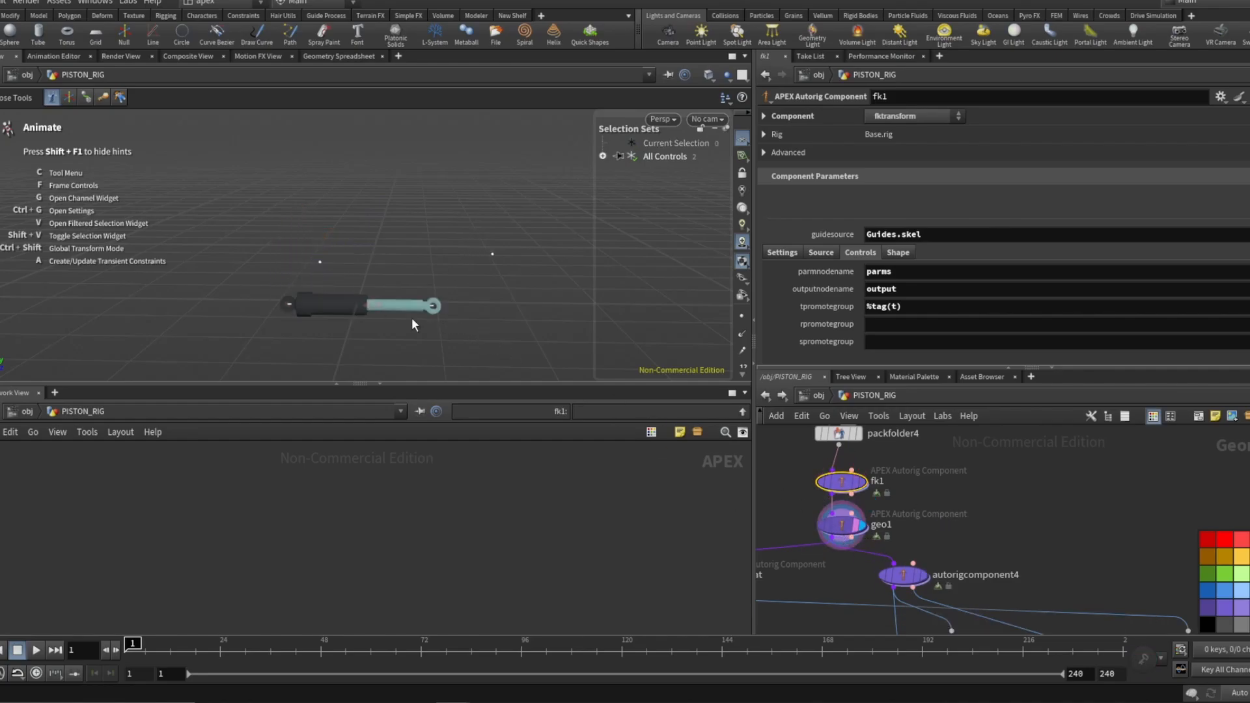
{"action": "left_click", "coordinate": [842, 525]}
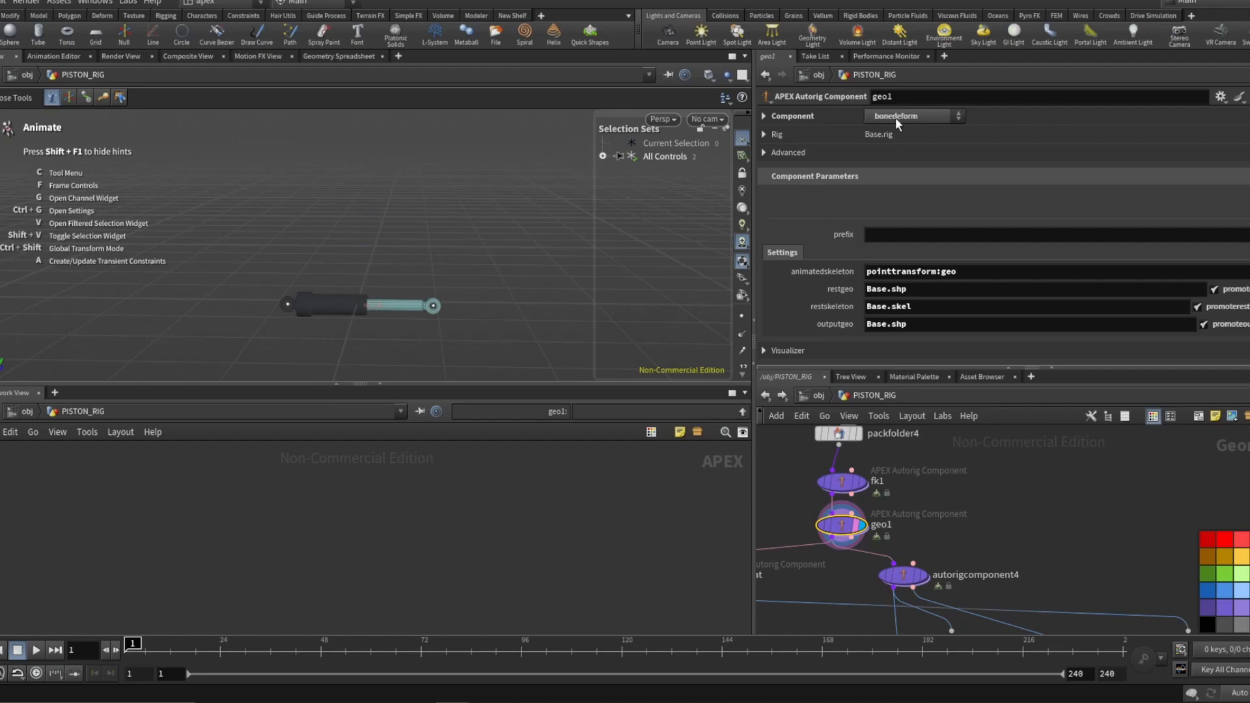
{"action": "left_click", "coordinate": [284, 305]}
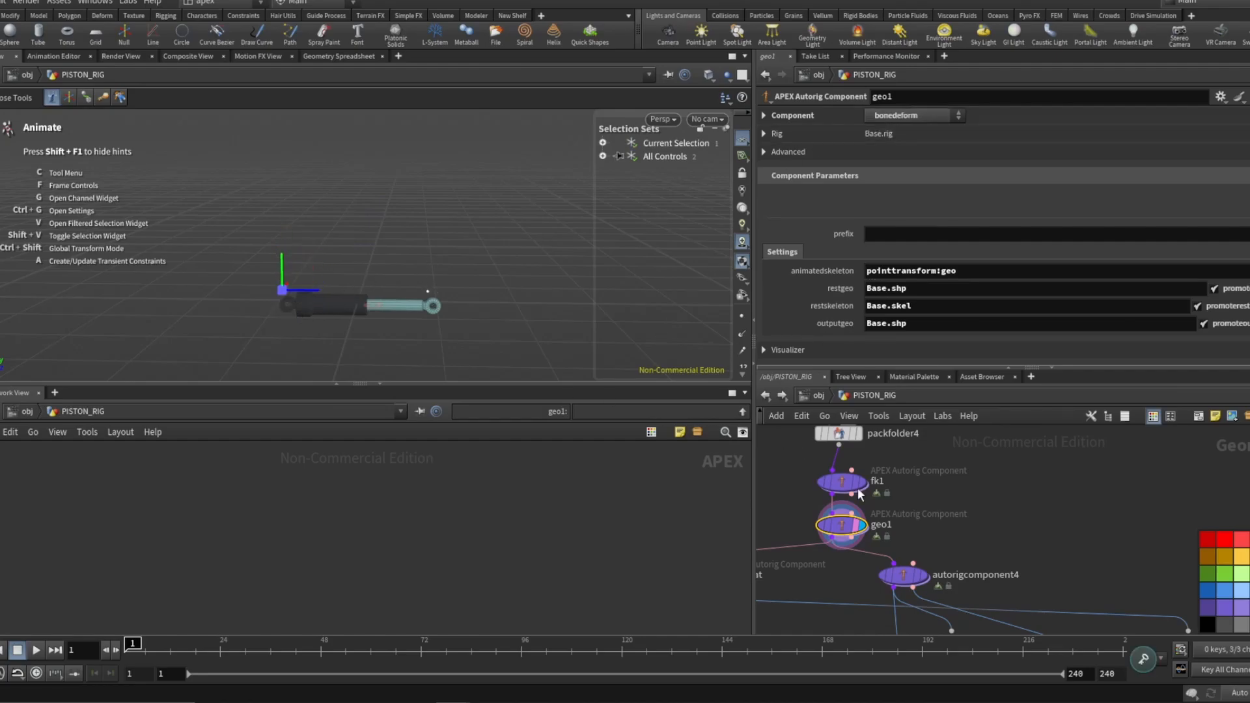
Select the look_at autorig component and review its component type and driven, driver, target and up settings.
{"action": "scroll", "coordinate": [956, 492], "scroll_direction": "down", "scroll_amount": 3}
{"action": "scroll", "coordinate": [845, 538], "scroll_direction": "up", "scroll_amount": 3}
{"action": "scroll", "coordinate": [998, 504], "scroll_direction": "down", "scroll_amount": 4}
{"action": "scroll", "coordinate": [842, 538], "scroll_direction": "up", "scroll_amount": 4}
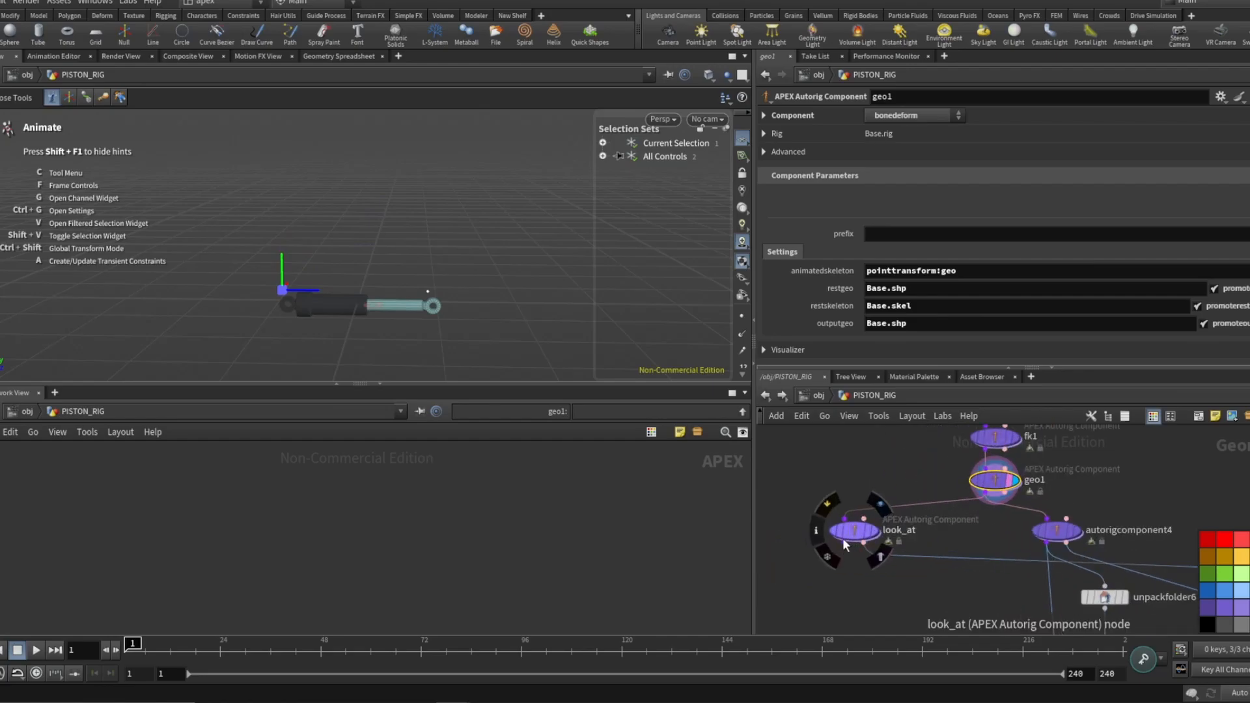
{"action": "left_click", "coordinate": [859, 536]}
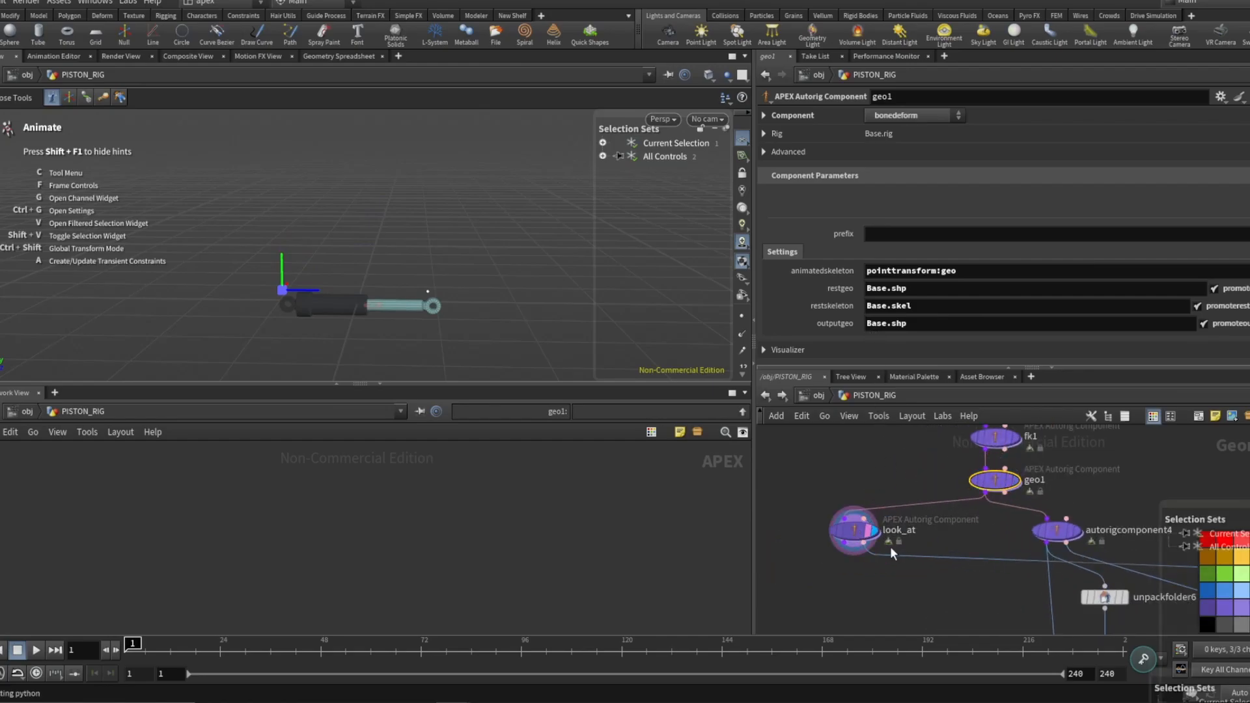
{"action": "left_click", "coordinate": [857, 538]}
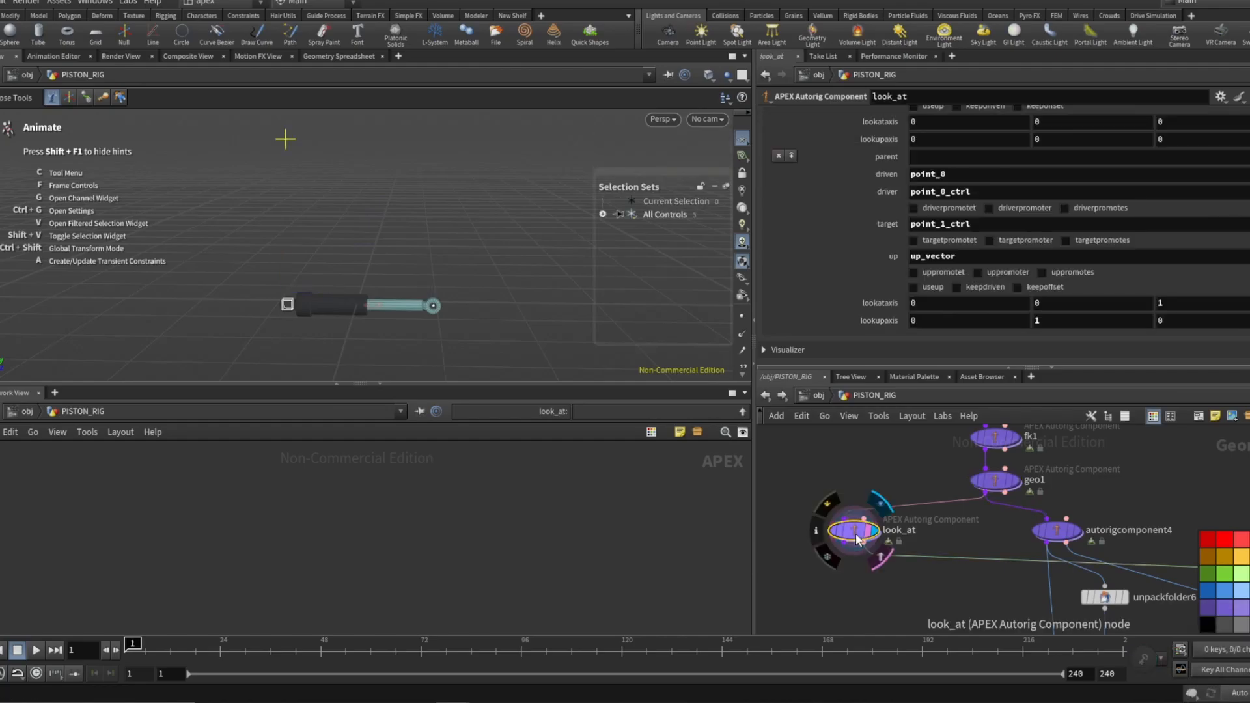
{"action": "scroll", "coordinate": [920, 498], "scroll_direction": "down", "scroll_amount": 5}
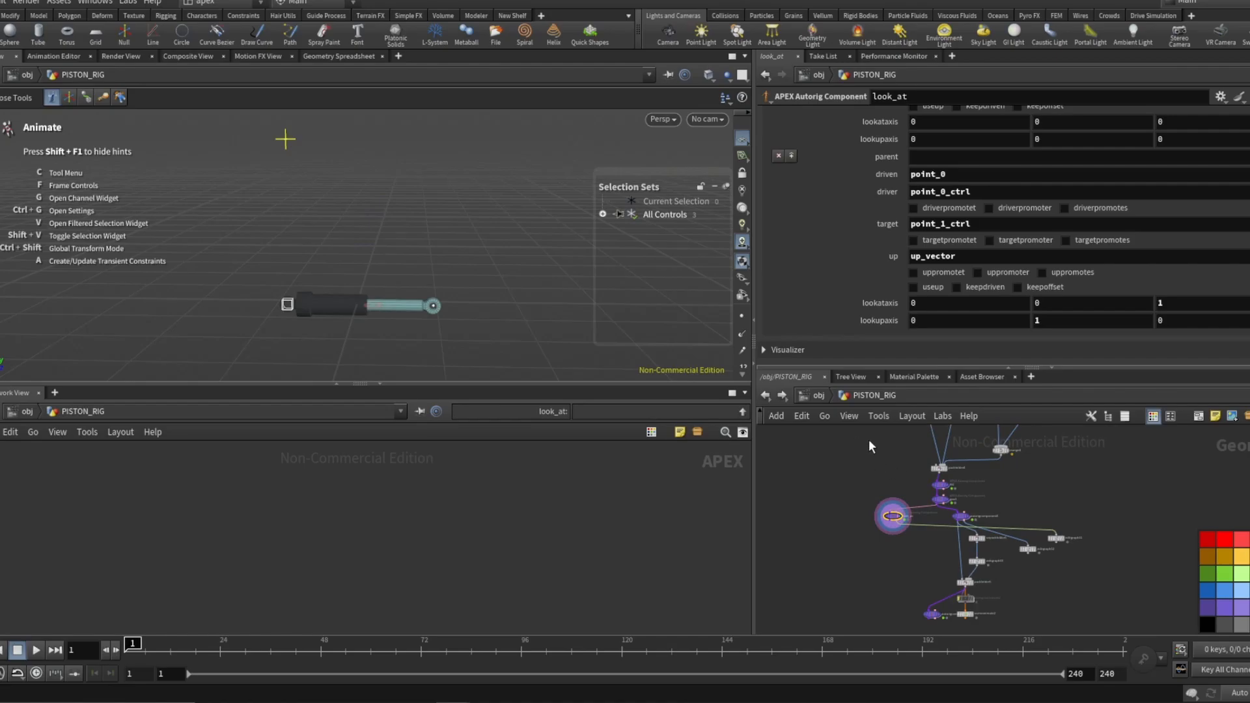
{"action": "scroll", "coordinate": [907, 494], "scroll_direction": "up", "scroll_amount": 5}
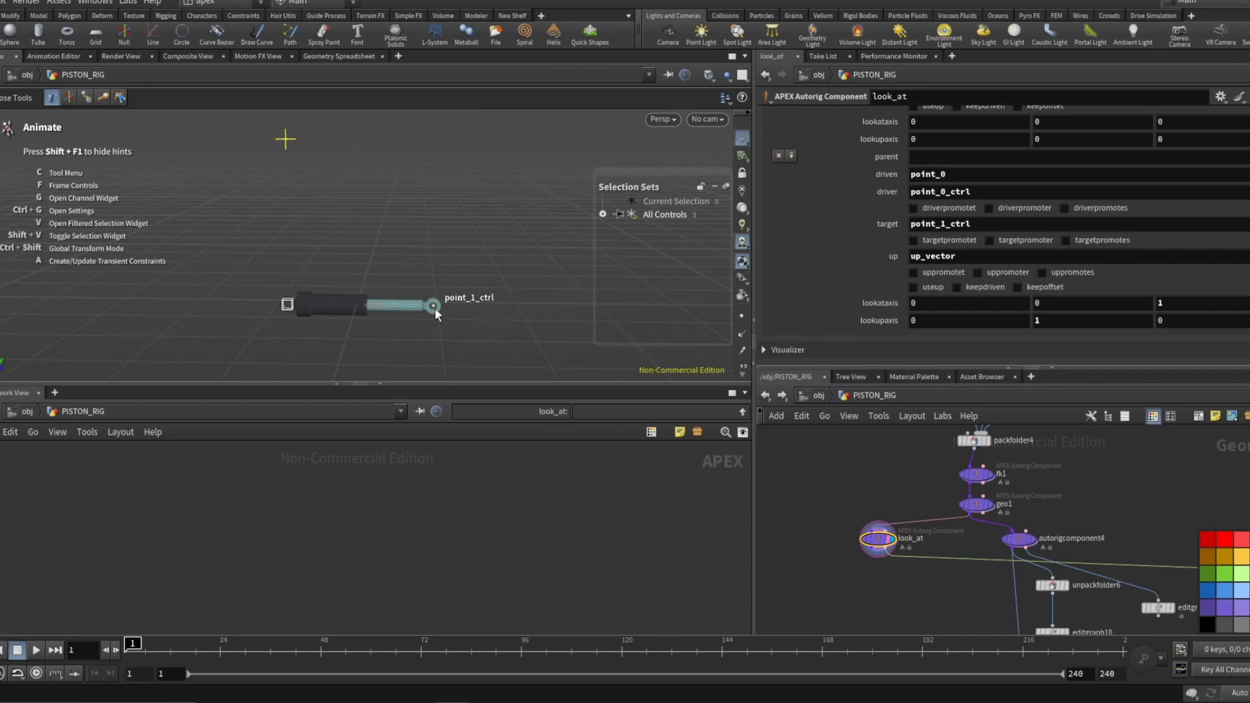
{"action": "scroll", "coordinate": [923, 282], "scroll_direction": "up", "scroll_amount": 10}
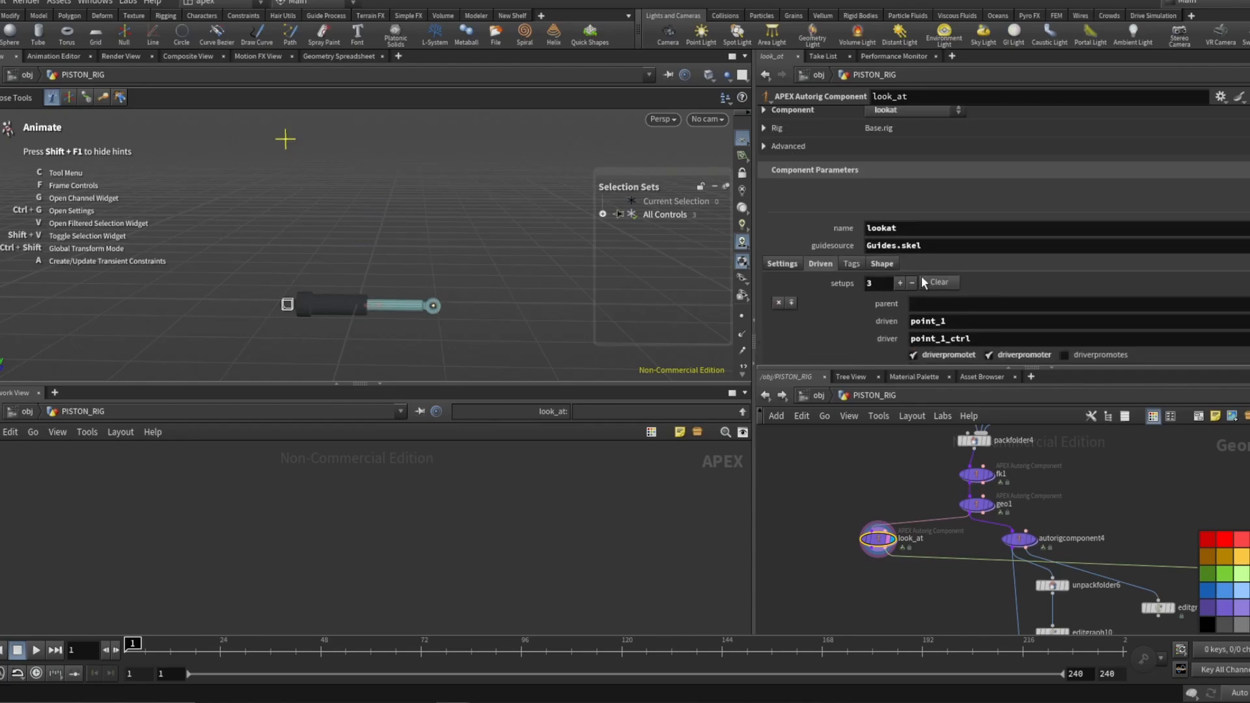
{"action": "left_click", "coordinate": [884, 116]}
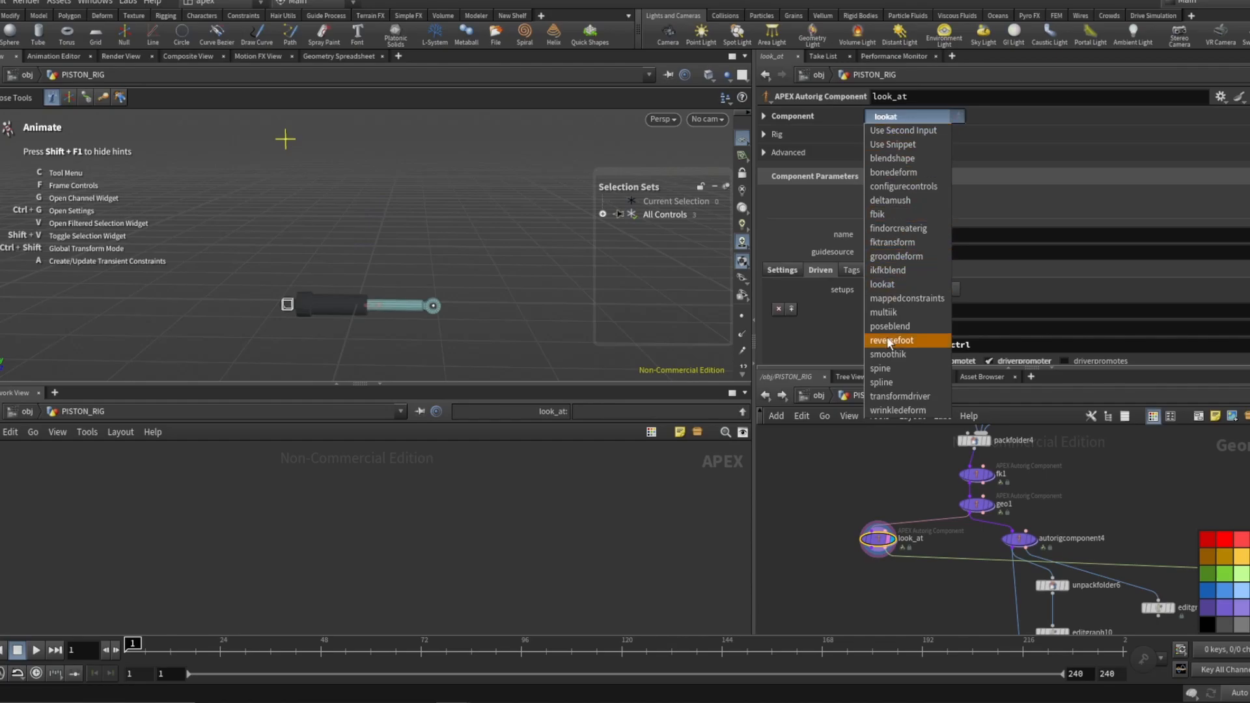
{"action": "left_click", "coordinate": [1106, 167]}
{"action": "scroll", "coordinate": [927, 261], "scroll_direction": "down", "scroll_amount": 3}
{"action": "scroll", "coordinate": [910, 291], "scroll_direction": "down", "scroll_amount": 2}
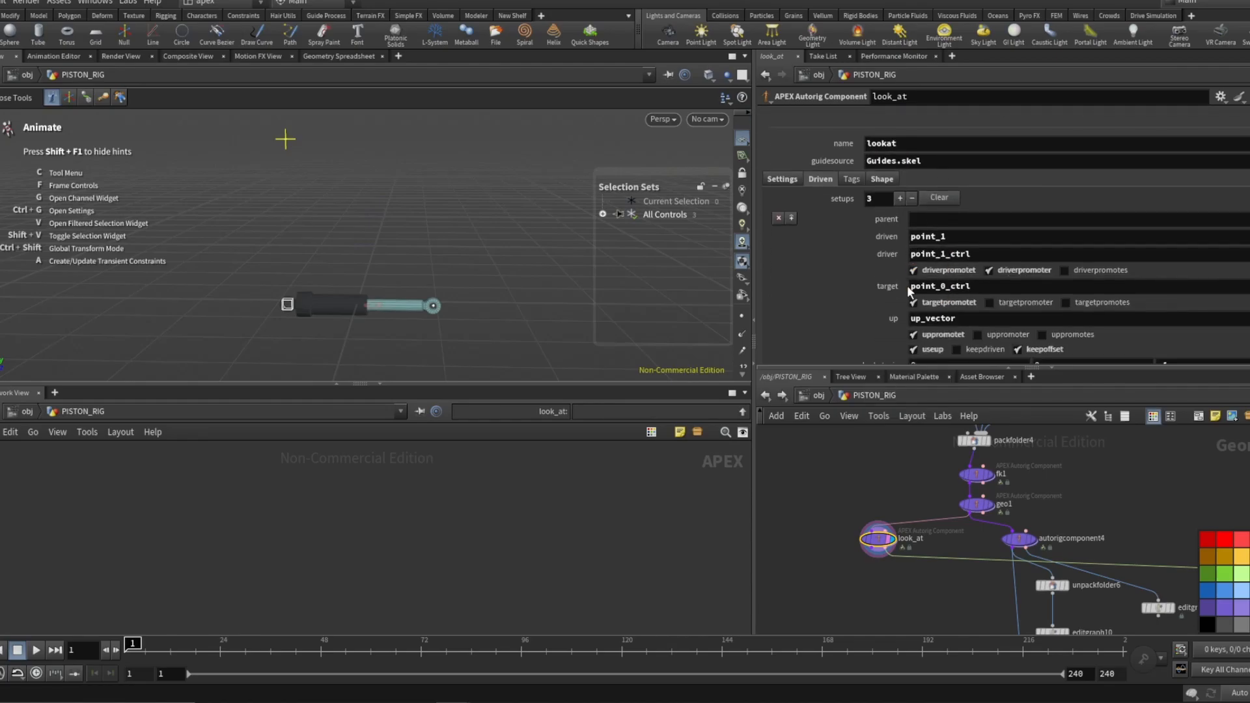
Review the look_at component's two setups, comparing their driven, driver, target, up and look-at axis settings.
{"action": "scroll", "coordinate": [908, 277], "scroll_direction": "down", "scroll_amount": 1}
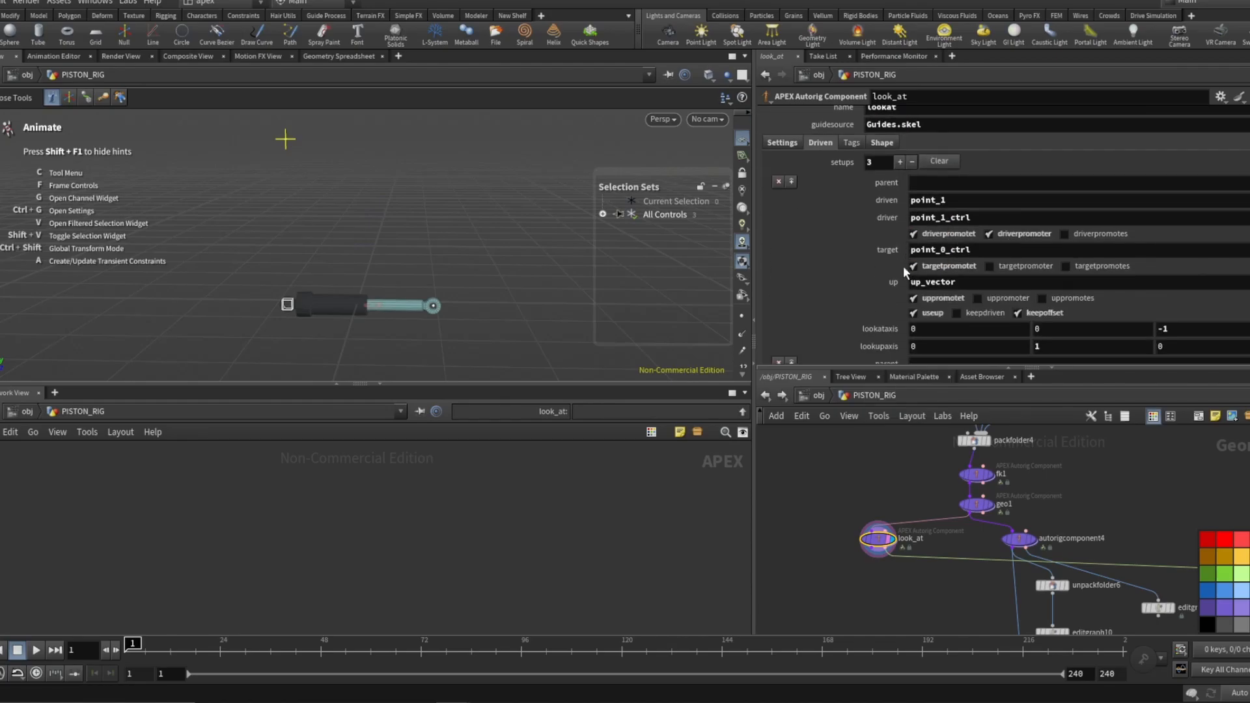
{"action": "scroll", "coordinate": [904, 266], "scroll_direction": "down", "scroll_amount": 5}
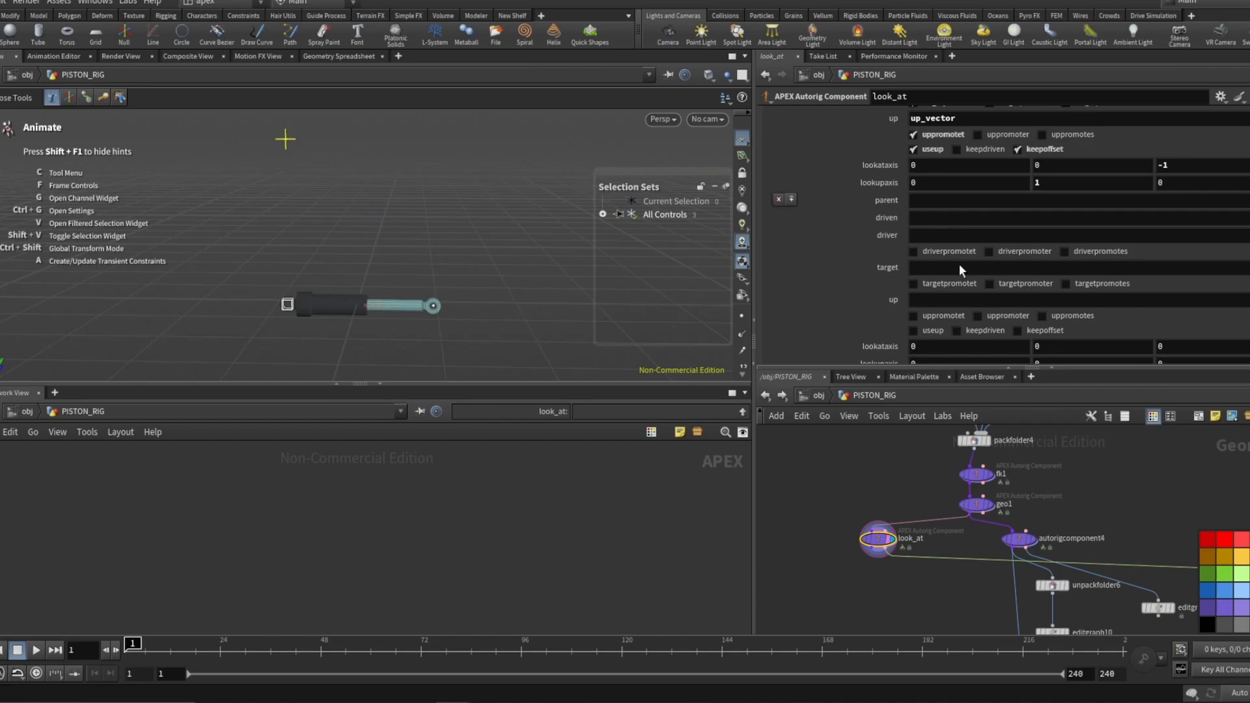
{"action": "scroll", "coordinate": [862, 233], "scroll_direction": "up", "scroll_amount": 9}
{"action": "scroll", "coordinate": [863, 233], "scroll_direction": "down", "scroll_amount": 3}
{"action": "scroll", "coordinate": [869, 234], "scroll_direction": "up", "scroll_amount": 2}
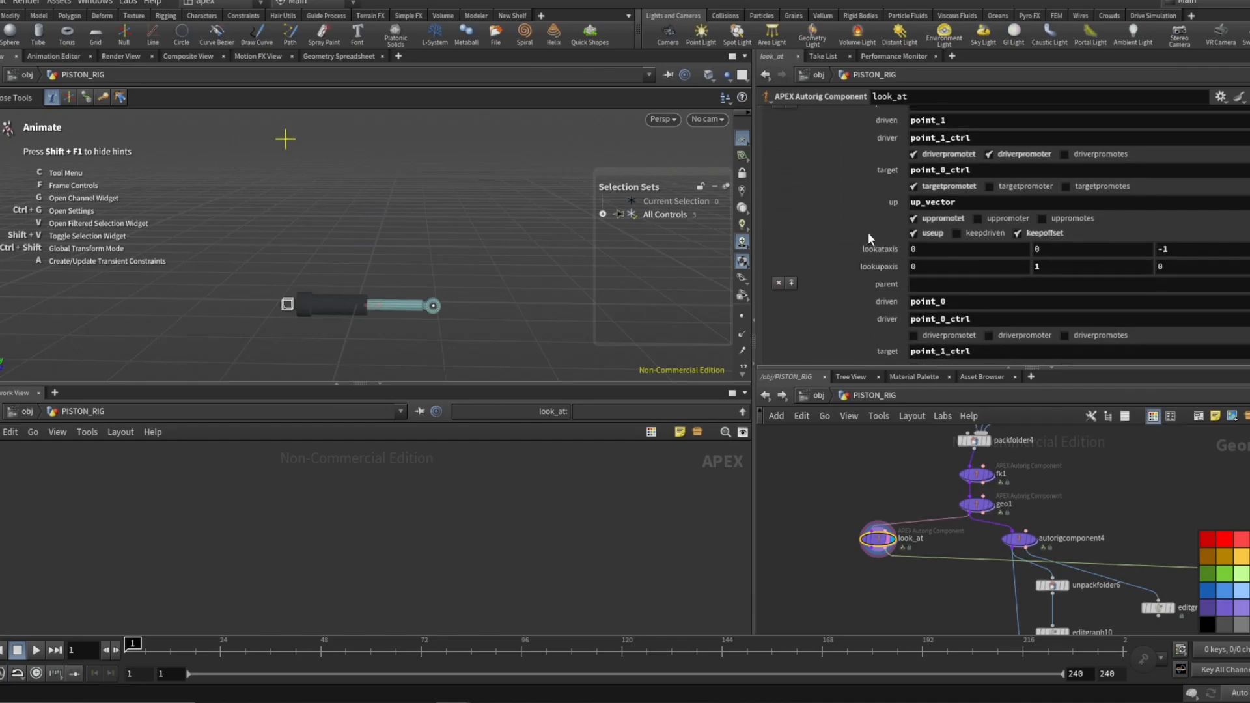
{"action": "scroll", "coordinate": [868, 232], "scroll_direction": "up", "scroll_amount": 2}
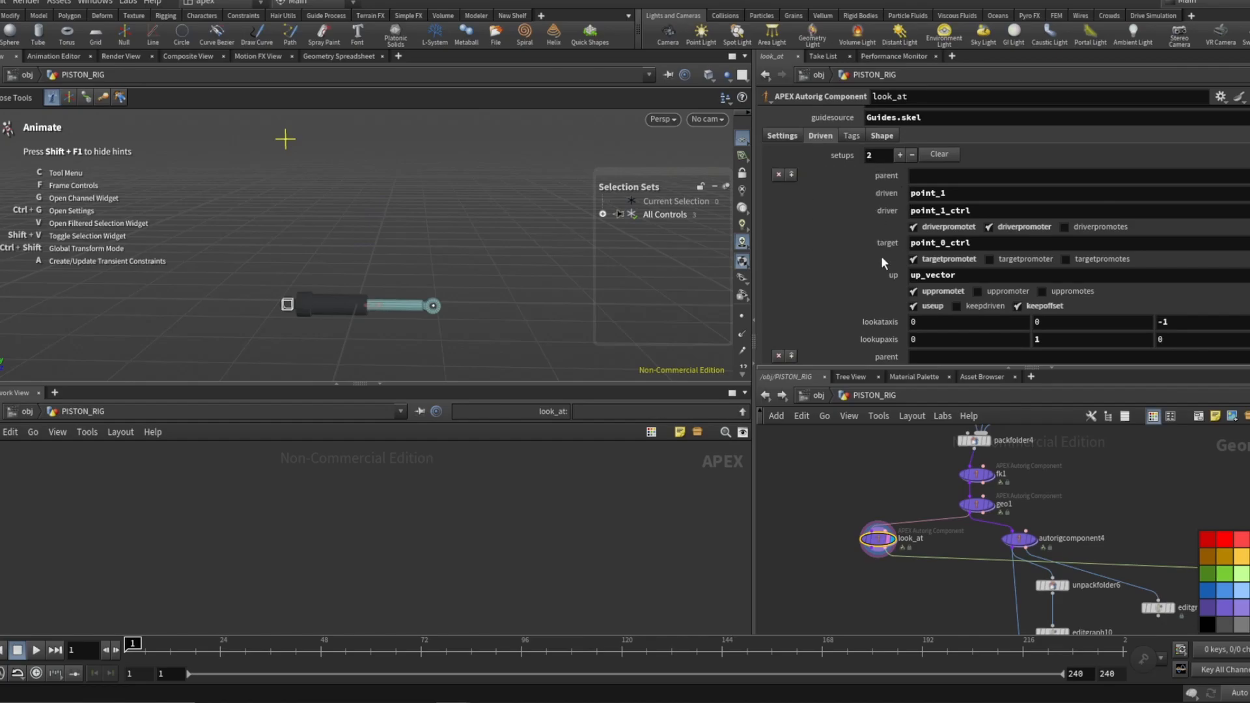
{"action": "scroll", "coordinate": [943, 209], "scroll_direction": "down", "scroll_amount": 4}
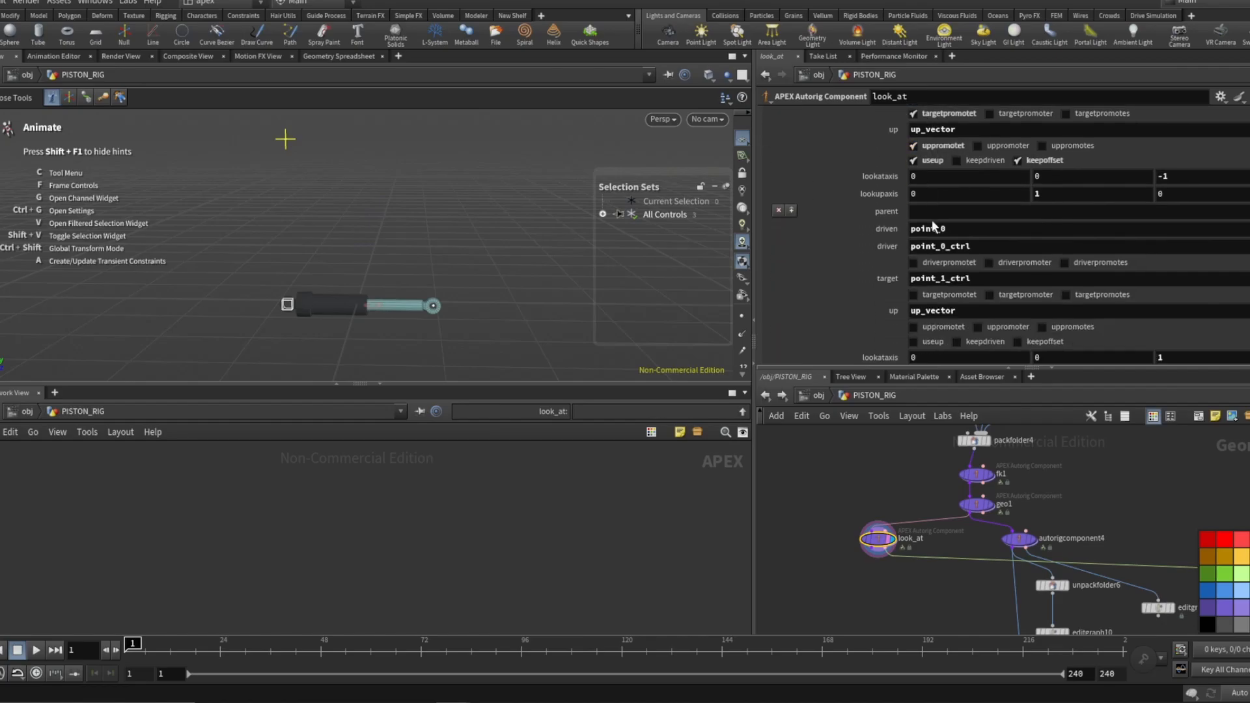
{"action": "scroll", "coordinate": [947, 241], "scroll_direction": "up", "scroll_amount": 2}
{"action": "scroll", "coordinate": [948, 247], "scroll_direction": "up", "scroll_amount": 3}
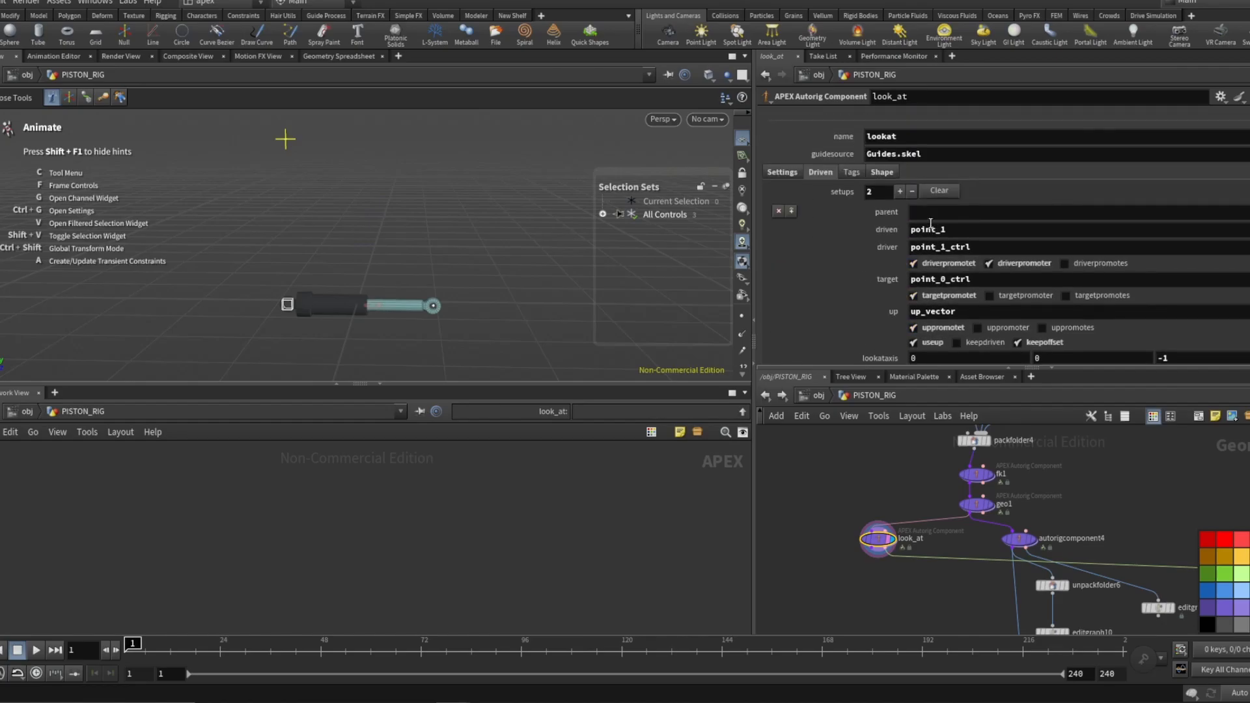
{"action": "scroll", "coordinate": [933, 228], "scroll_direction": "down", "scroll_amount": 1}
{"action": "scroll", "coordinate": [933, 229], "scroll_direction": "down", "scroll_amount": 2}
{"action": "scroll", "coordinate": [919, 267], "scroll_direction": "up", "scroll_amount": 3}
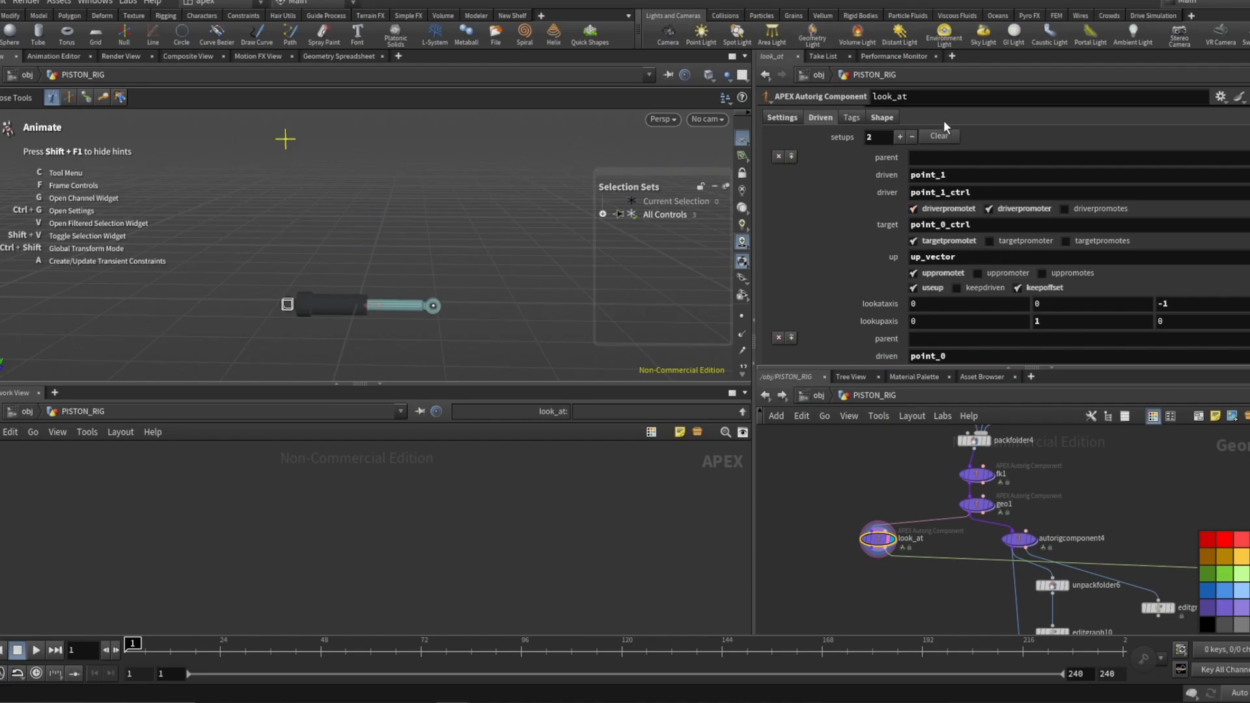
{"action": "scroll", "coordinate": [915, 181], "scroll_direction": "down", "scroll_amount": 1}
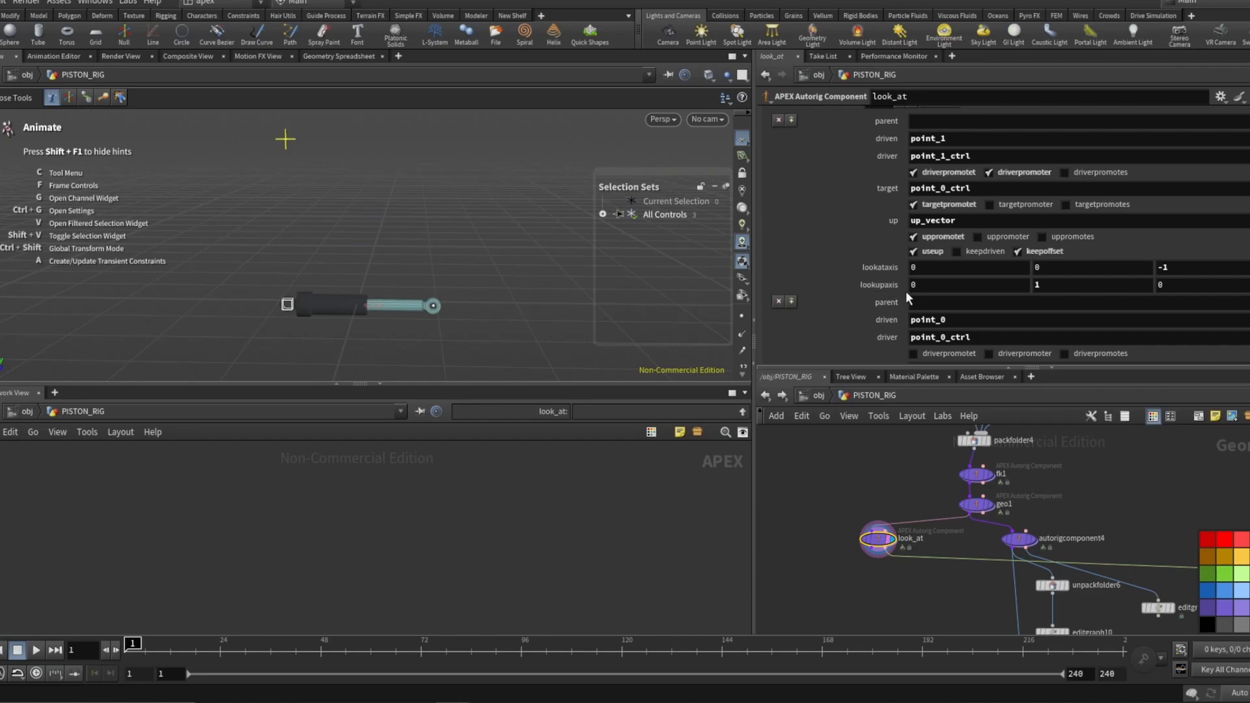
{"action": "scroll", "coordinate": [895, 288], "scroll_direction": "down", "scroll_amount": 3}
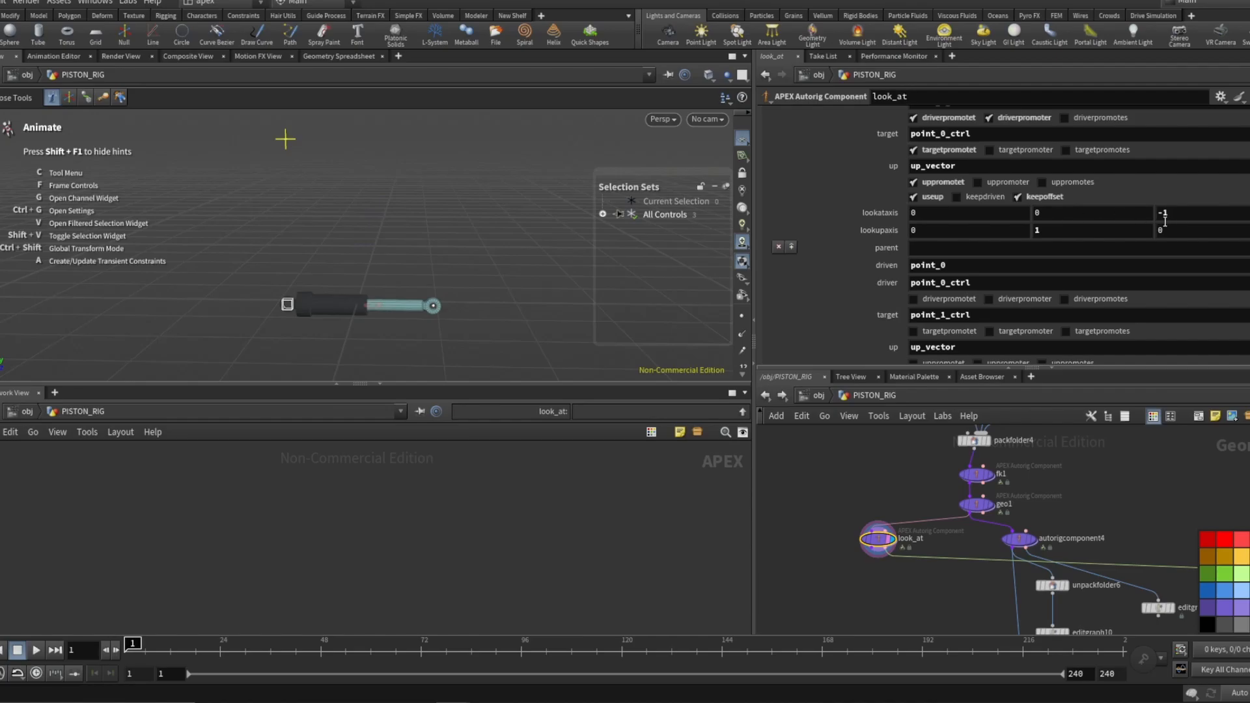
{"action": "scroll", "coordinate": [970, 241], "scroll_direction": "down", "scroll_amount": 5}
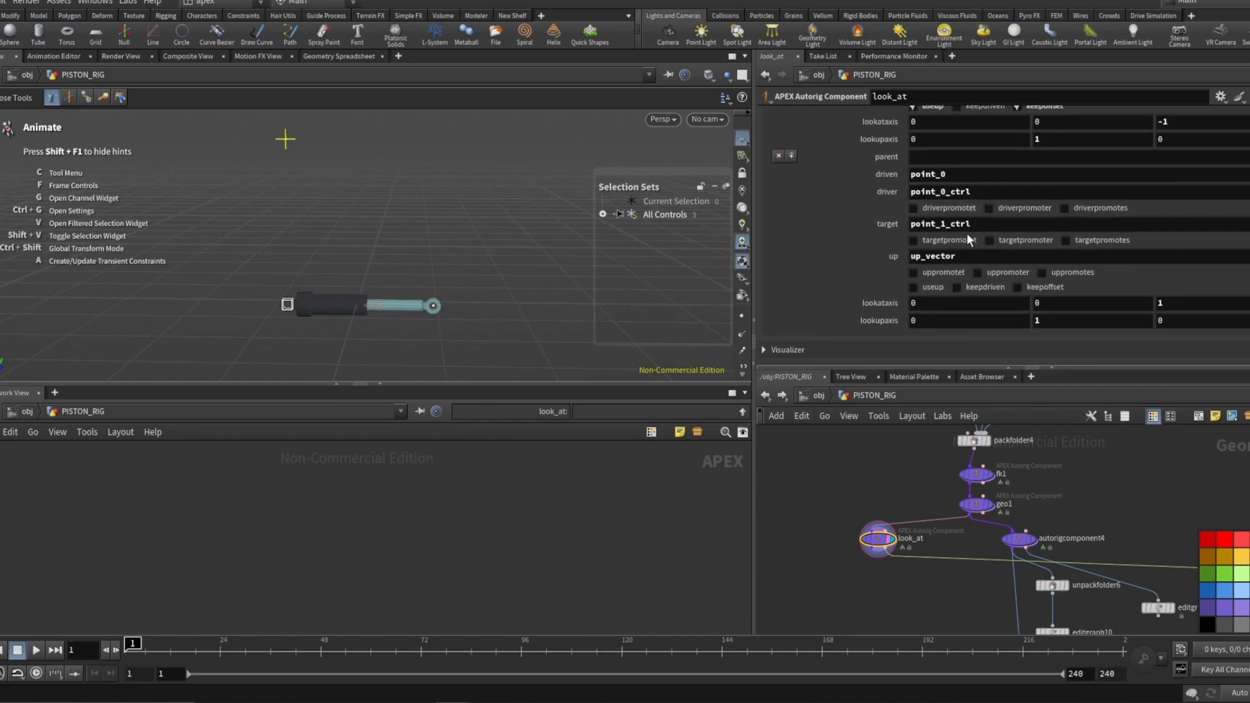
{"action": "scroll", "coordinate": [951, 222], "scroll_direction": "up", "scroll_amount": 2}
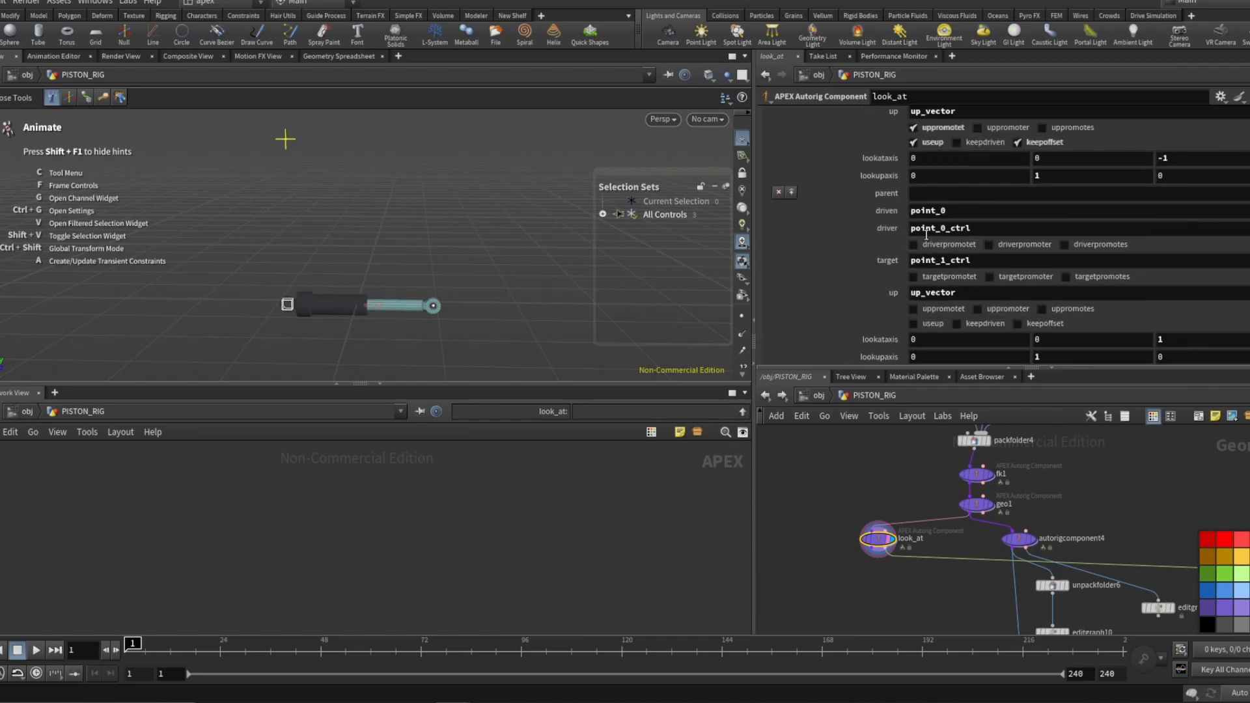
{"action": "scroll", "coordinate": [926, 234], "scroll_direction": "up", "scroll_amount": 3}
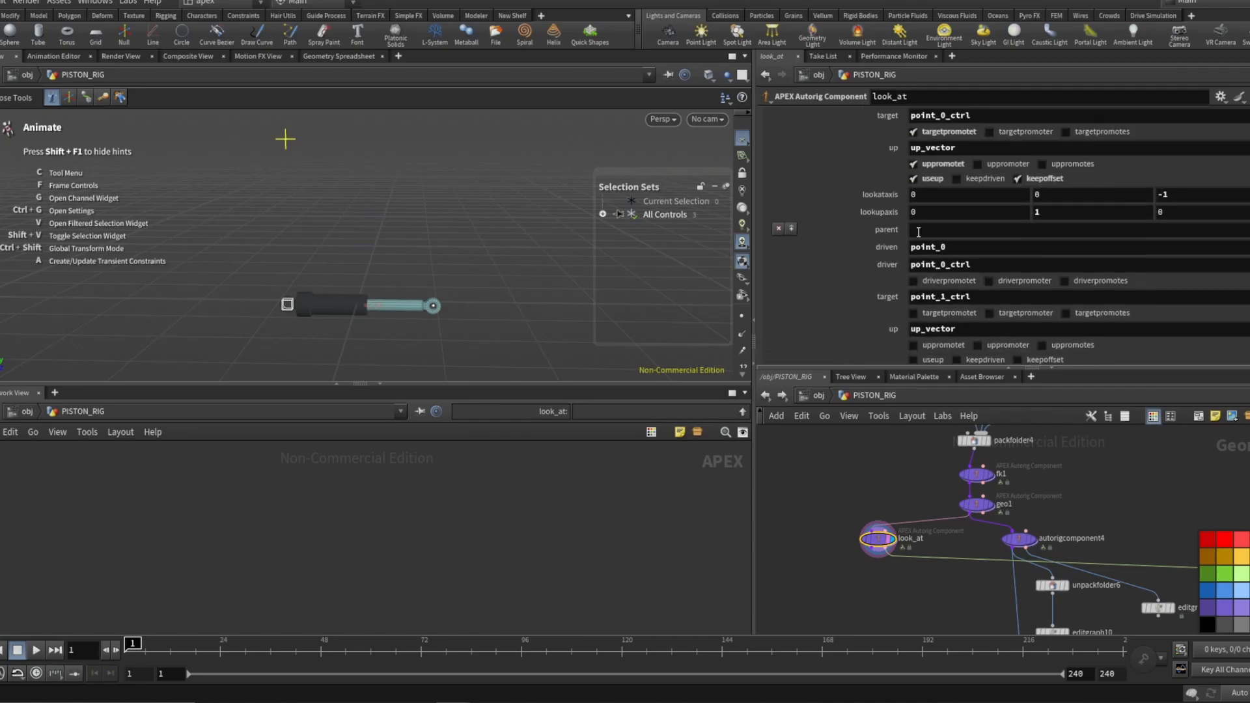
Test the look-at constraints by moving point_1_ctrl and point_0_ctrl in the viewport, undoing the trial moves.
{"action": "left_click", "coordinate": [432, 307]}
{"action": "mouse_move", "coordinate": [433, 307]}
{"action": "left_mouse_down"}
{"action": "mouse_move", "coordinate": [448, 276]}
{"action": "mouse_move", "coordinate": [438, 267]}
{"action": "mouse_move", "coordinate": [399, 309]}
{"action": "mouse_move", "coordinate": [438, 325]}
{"action": "left_mouse_up"}
{"action": "left_click", "coordinate": [286, 305]}
{"action": "mouse_move", "coordinate": [286, 304]}
{"action": "left_mouse_down"}
{"action": "mouse_move", "coordinate": [318, 306]}
{"action": "mouse_move", "coordinate": [314, 273]}
{"action": "mouse_move", "coordinate": [315, 306]}
{"action": "mouse_move", "coordinate": [299, 311]}
{"action": "left_mouse_up"}
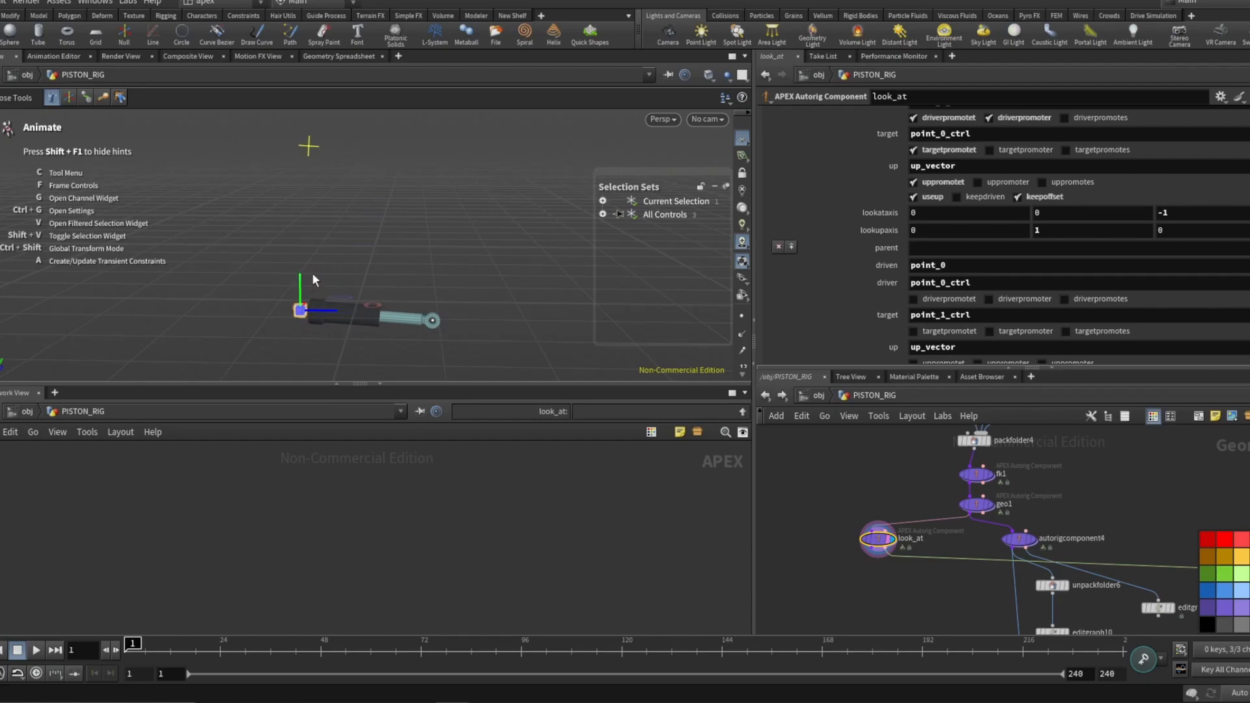
{"action": "left_click", "coordinate": [436, 323]}
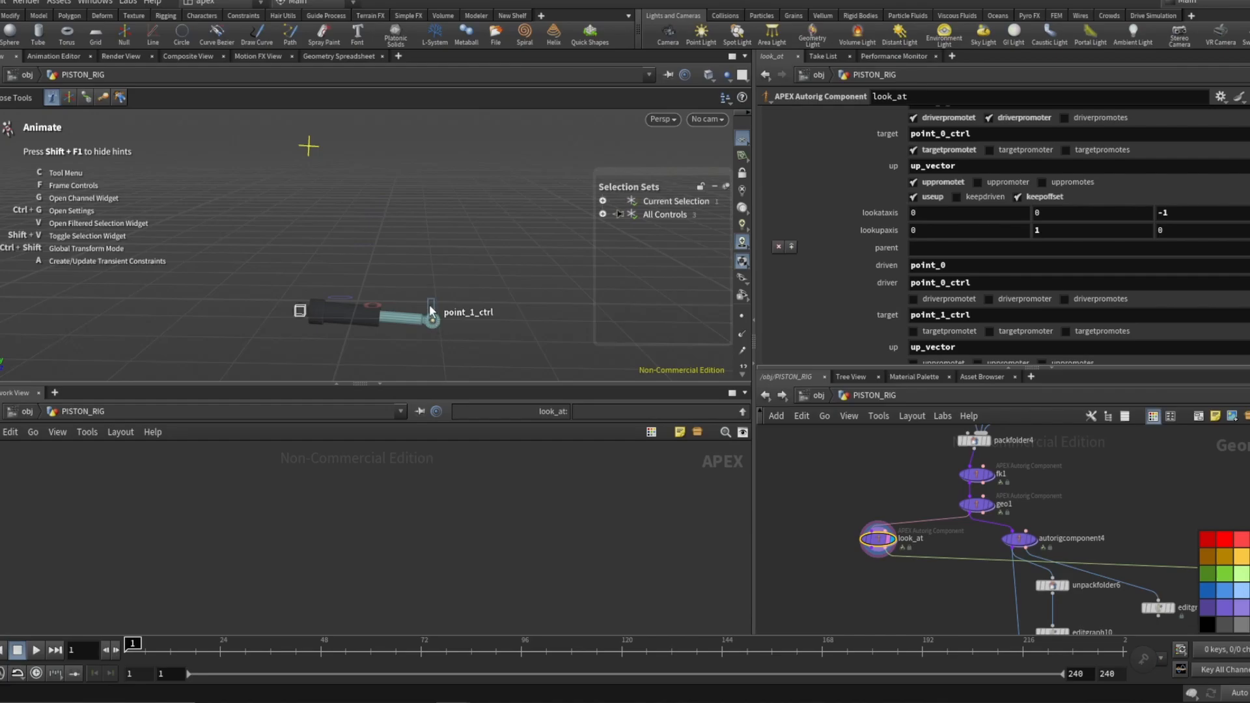
{"action": "mouse_move", "coordinate": [433, 321]}
{"action": "left_mouse_down"}
{"action": "mouse_move", "coordinate": [418, 287]}
{"action": "mouse_move", "coordinate": [439, 314]}
{"action": "left_mouse_up"}
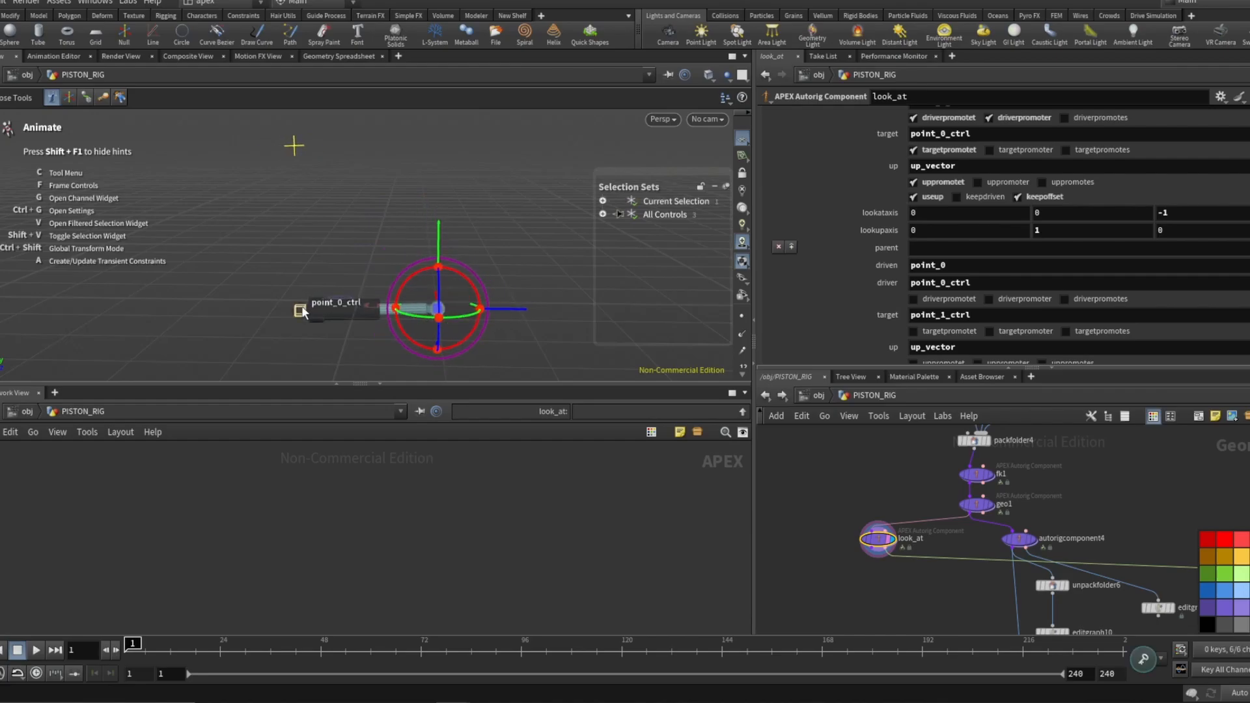
{"action": "left_click", "coordinate": [300, 312]}
{"action": "left_click", "coordinate": [300, 287]}
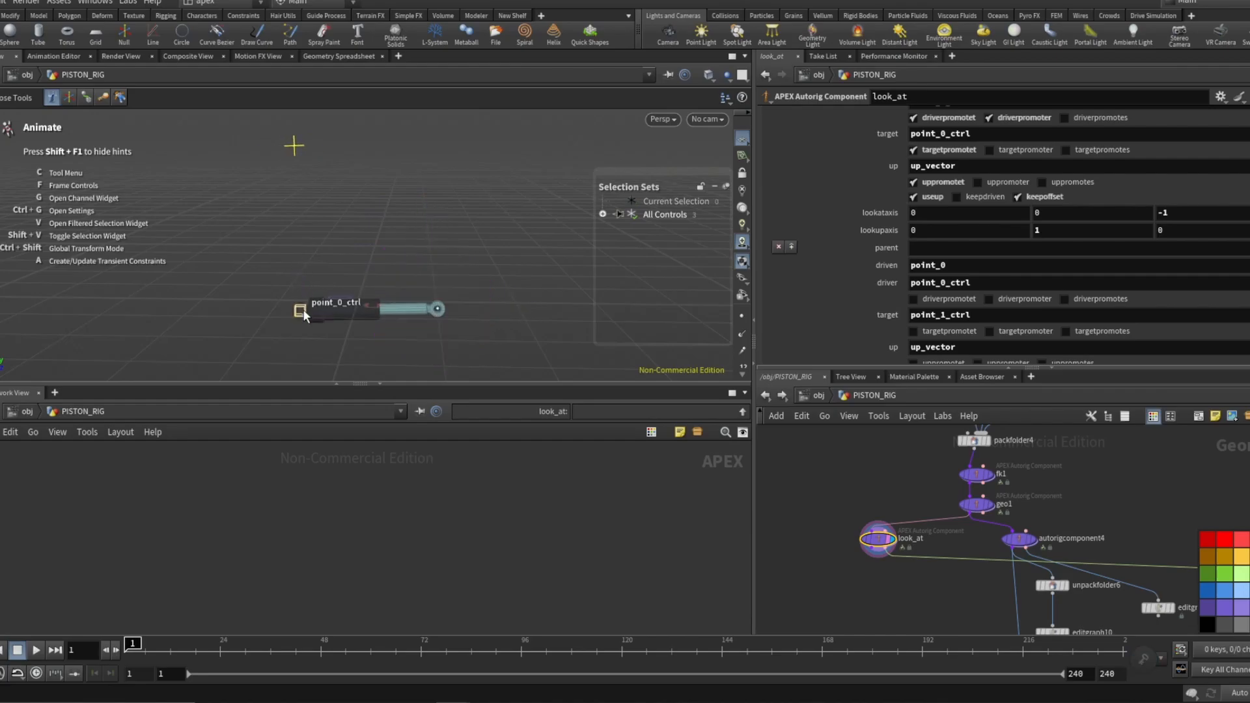
{"action": "left_click", "coordinate": [299, 310]}
{"action": "left_click_drag", "start_coordinate": [303, 288], "coordinate": [321, 258]}
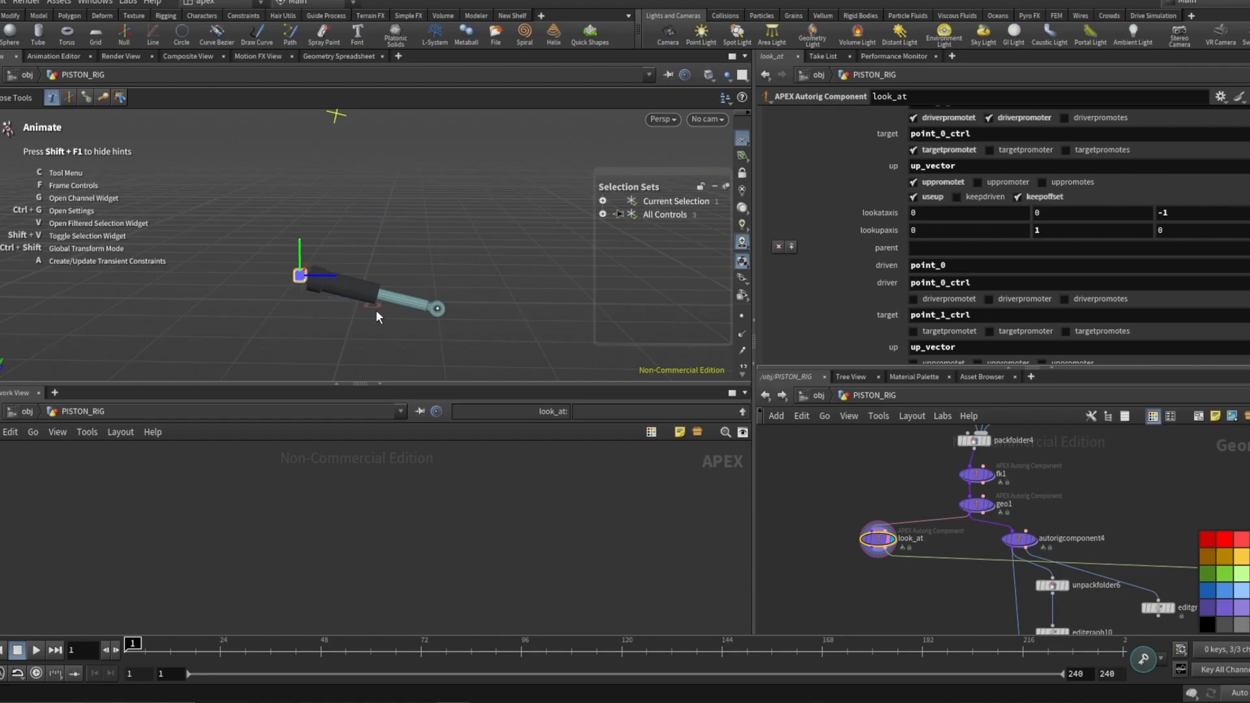
{"action": "key", "text": "ctrl+z"}
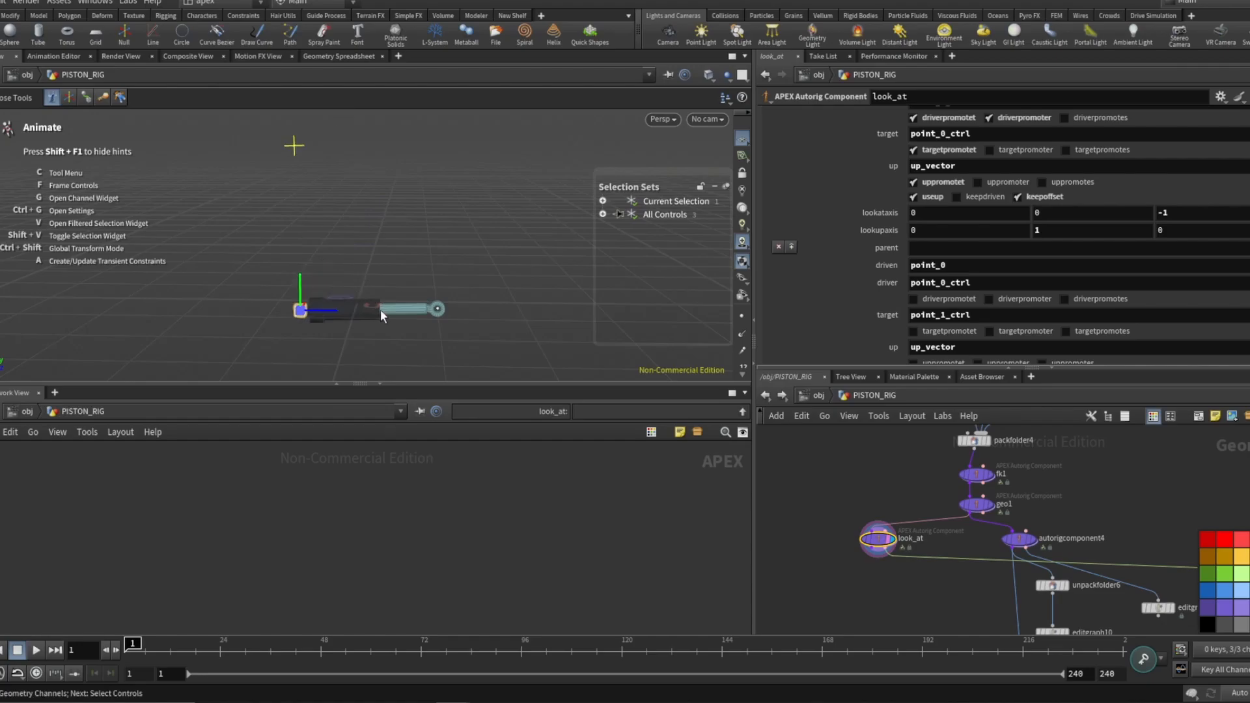
{"action": "left_click", "coordinate": [439, 310], "text": "shift"}
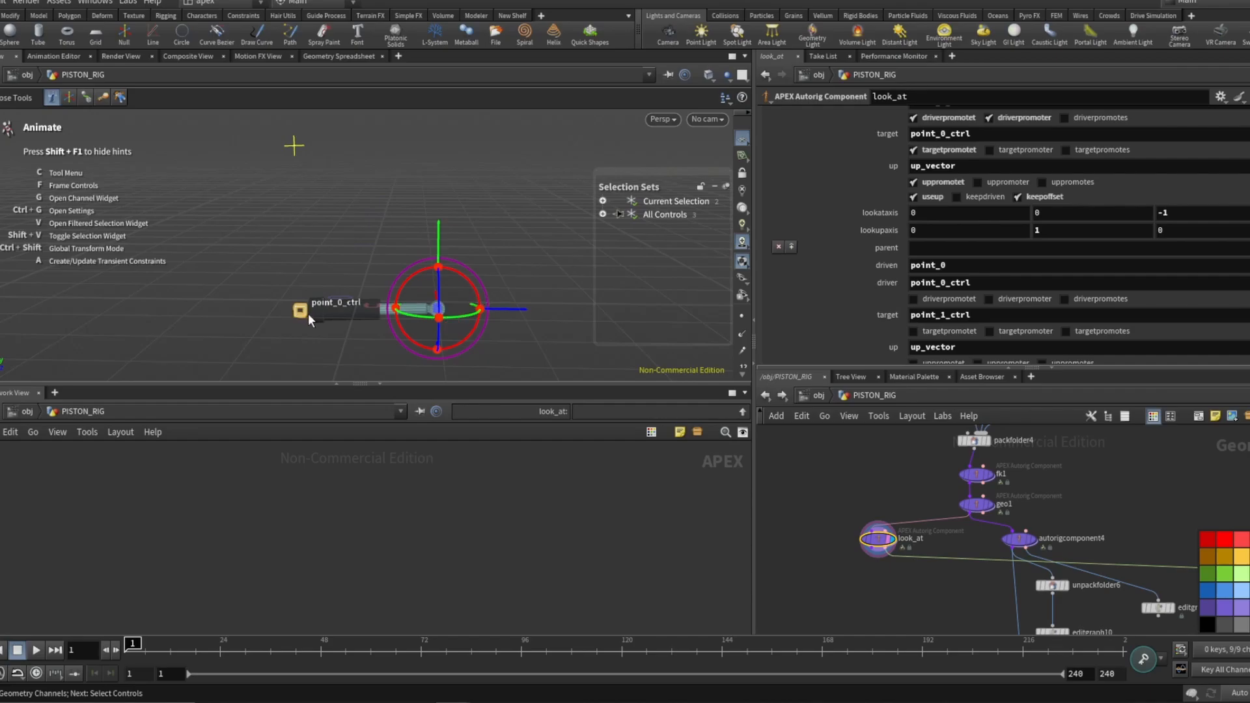
{"action": "left_click", "coordinate": [304, 312]}
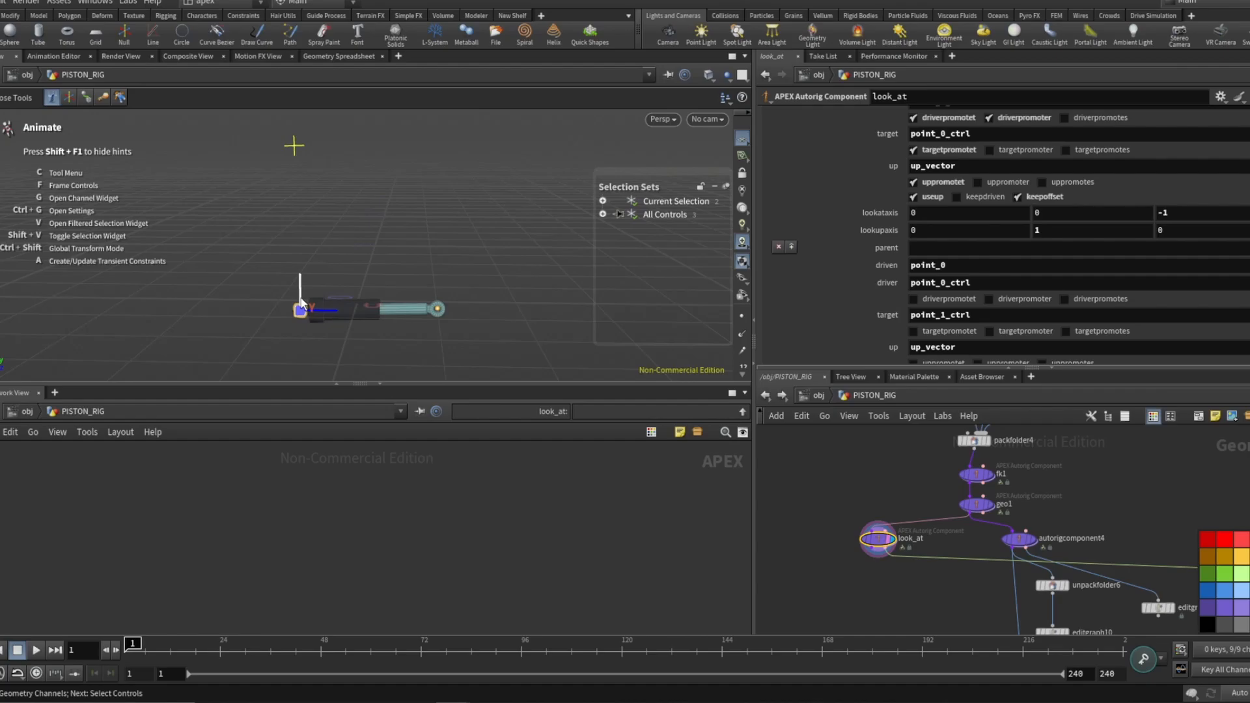
{"action": "left_click_drag", "start_coordinate": [301, 301], "coordinate": [318, 267]}
{"action": "key", "text": "ctrl+z"}
{"action": "mouse_move", "coordinate": [301, 310]}
{"action": "left_mouse_down"}
{"action": "mouse_move", "coordinate": [310, 339]}
{"action": "mouse_move", "coordinate": [320, 330]}
{"action": "mouse_move", "coordinate": [289, 304]}
{"action": "left_mouse_up"}
{"action": "left_click", "coordinate": [308, 258]}
{"action": "left_click", "coordinate": [293, 302]}
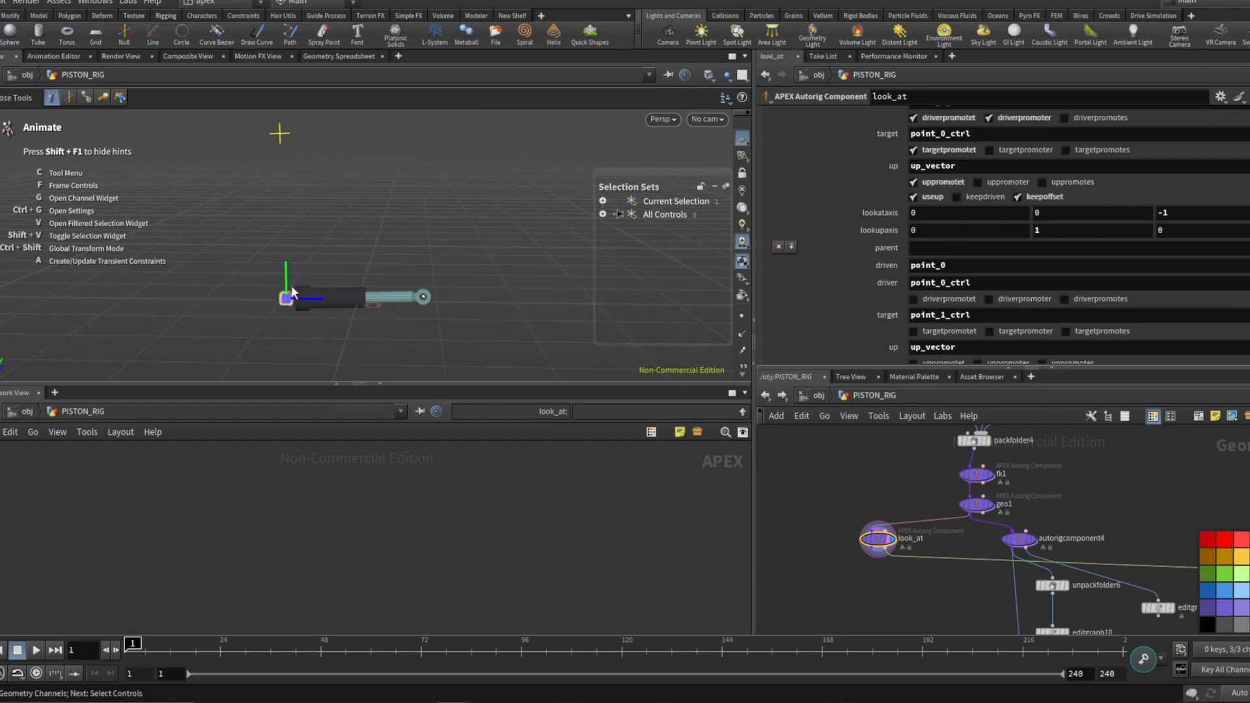
{"action": "mouse_move", "coordinate": [288, 298]}
{"action": "left_mouse_down"}
{"action": "mouse_move", "coordinate": [303, 322]}
{"action": "mouse_move", "coordinate": [323, 293]}
{"action": "mouse_move", "coordinate": [302, 291]}
{"action": "mouse_move", "coordinate": [305, 304]}
{"action": "mouse_move", "coordinate": [289, 294]}
{"action": "left_mouse_up"}
Navigate the network to the autorigcomponent4 node and review its smoothik component parameters.
{"action": "scroll", "coordinate": [820, 489], "scroll_direction": "down", "scroll_amount": 3}
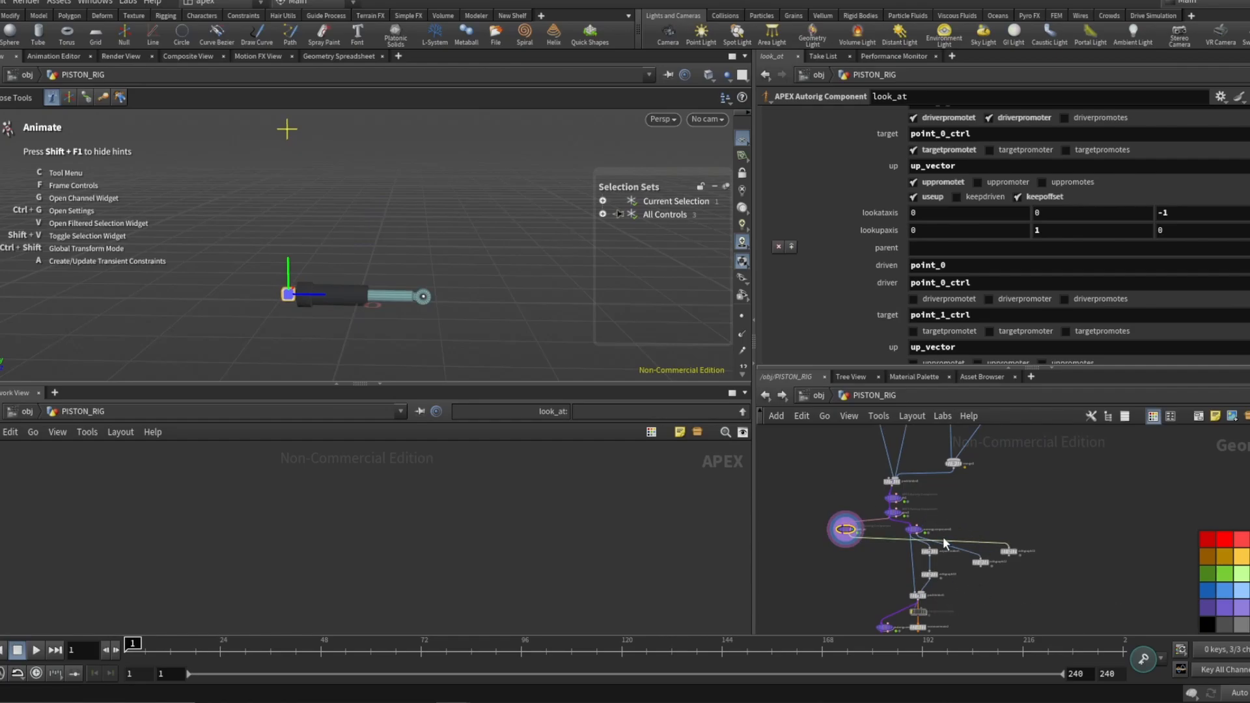
{"action": "scroll", "coordinate": [943, 537], "scroll_direction": "up", "scroll_amount": 4}
{"action": "left_click_drag", "start_coordinate": [880, 507], "coordinate": [905, 513]}
{"action": "scroll", "coordinate": [905, 527], "scroll_direction": "down", "scroll_amount": 6}
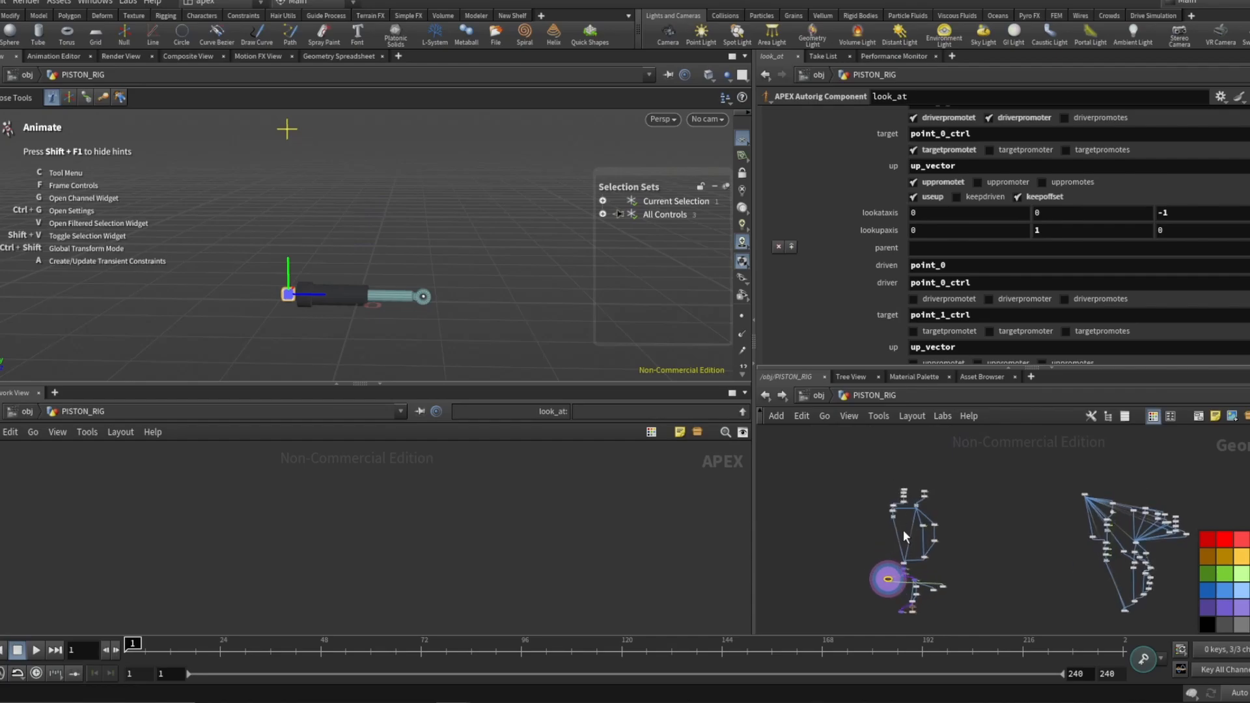
{"action": "scroll", "coordinate": [905, 535], "scroll_direction": "up", "scroll_amount": 6}
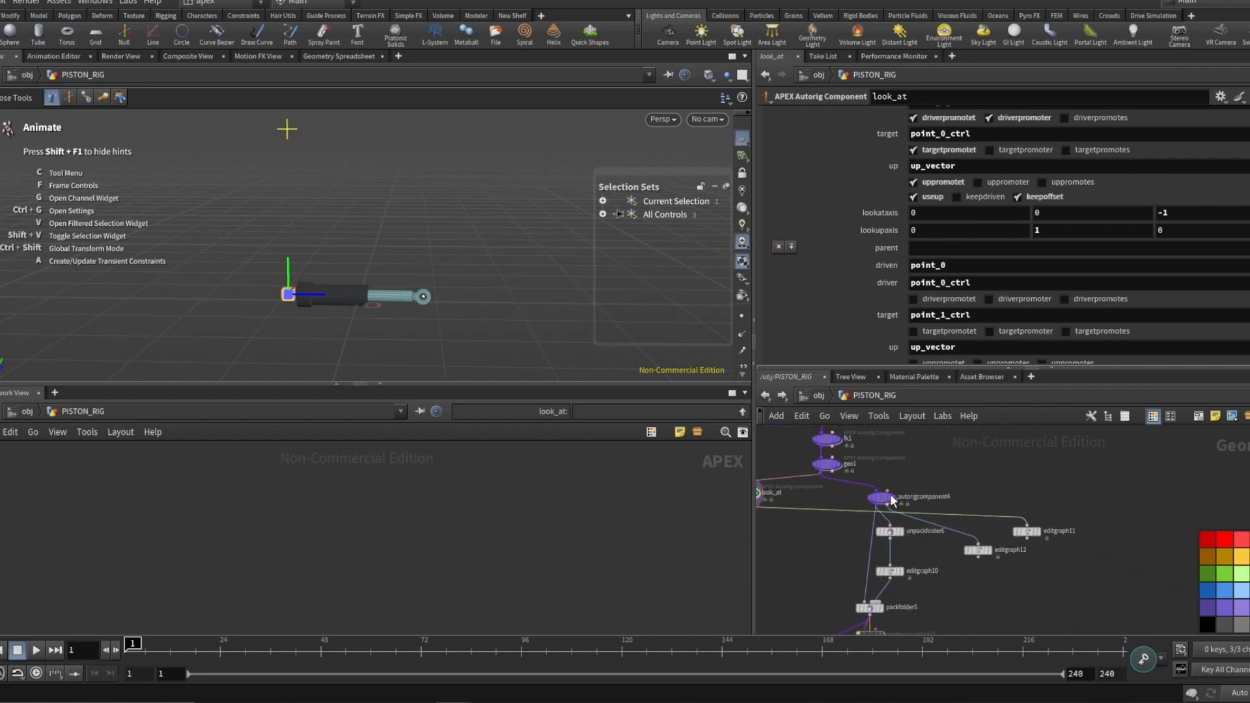
{"action": "scroll", "coordinate": [895, 500], "scroll_direction": "up", "scroll_amount": 1}
{"action": "scroll", "coordinate": [905, 501], "scroll_direction": "down", "scroll_amount": 3}
{"action": "scroll", "coordinate": [918, 503], "scroll_direction": "up", "scroll_amount": 4}
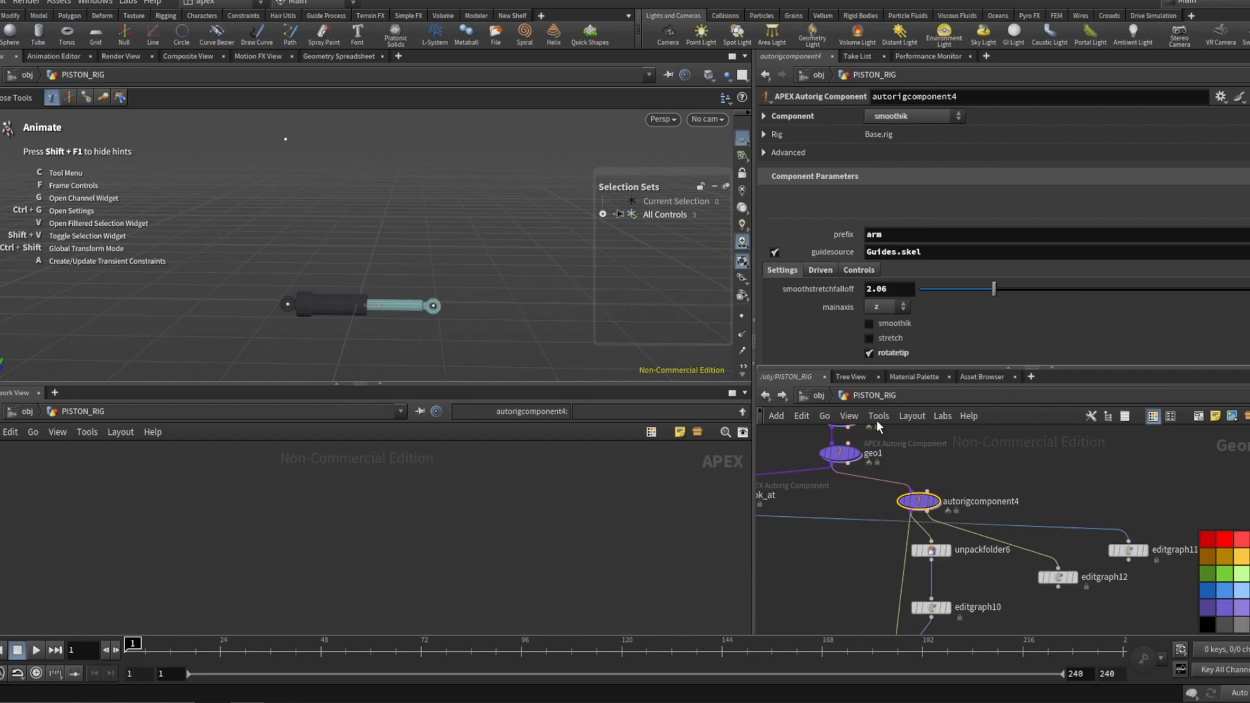
{"action": "scroll", "coordinate": [997, 465], "scroll_direction": "down", "scroll_amount": 2}
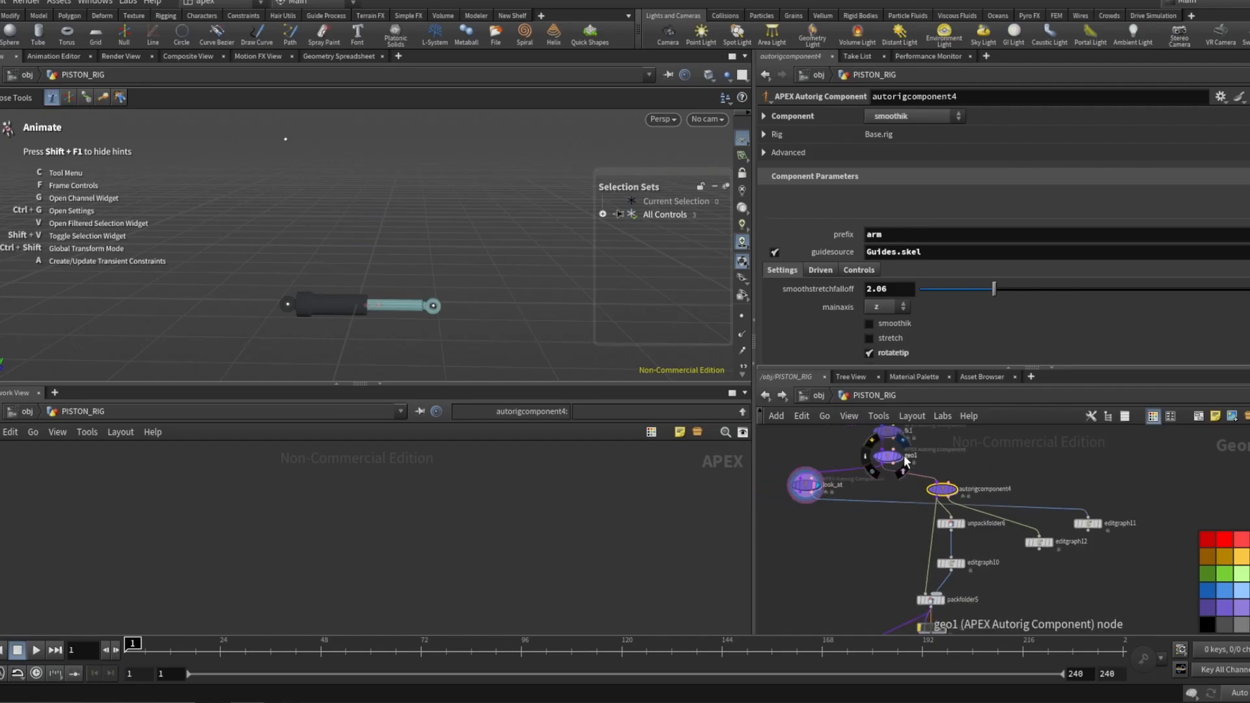
{"action": "scroll", "coordinate": [951, 523], "scroll_direction": "up", "scroll_amount": 2}
{"action": "scroll", "coordinate": [951, 525], "scroll_direction": "up", "scroll_amount": 2}
{"action": "scroll", "coordinate": [975, 561], "scroll_direction": "down", "scroll_amount": 2}
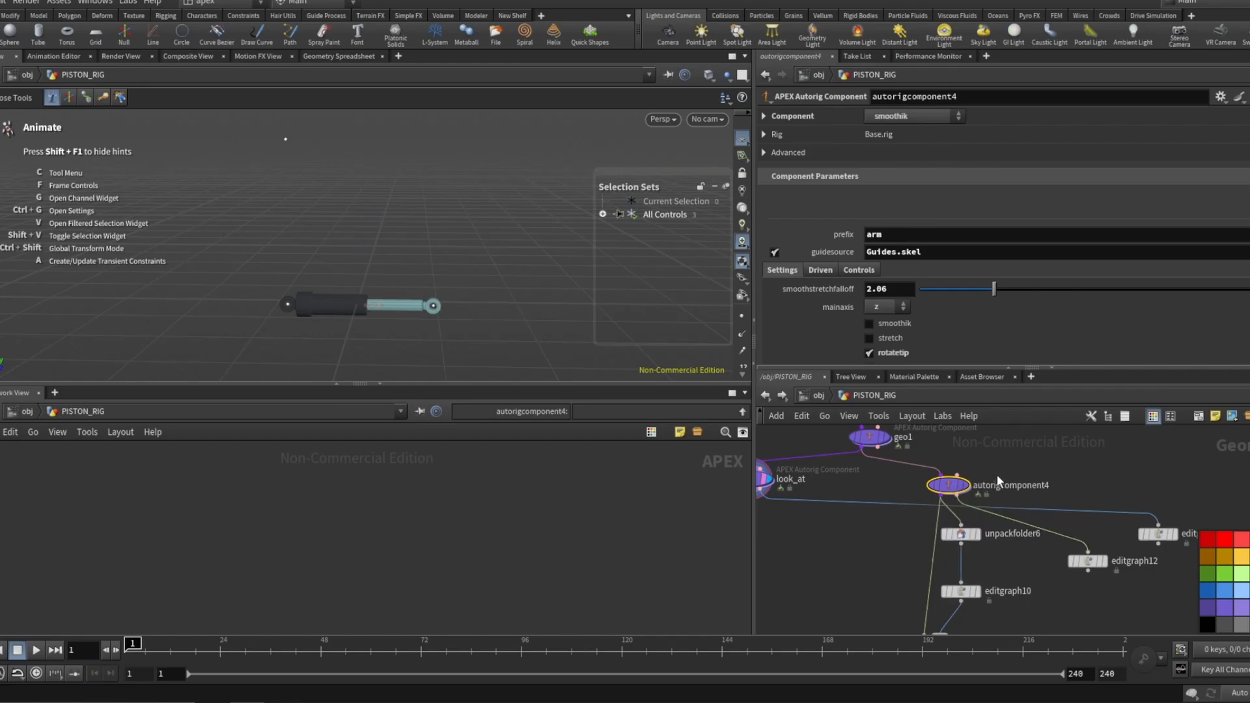
{"action": "scroll", "coordinate": [995, 486], "scroll_direction": "down", "scroll_amount": 2}
{"action": "scroll", "coordinate": [969, 475], "scroll_direction": "up", "scroll_amount": 2}
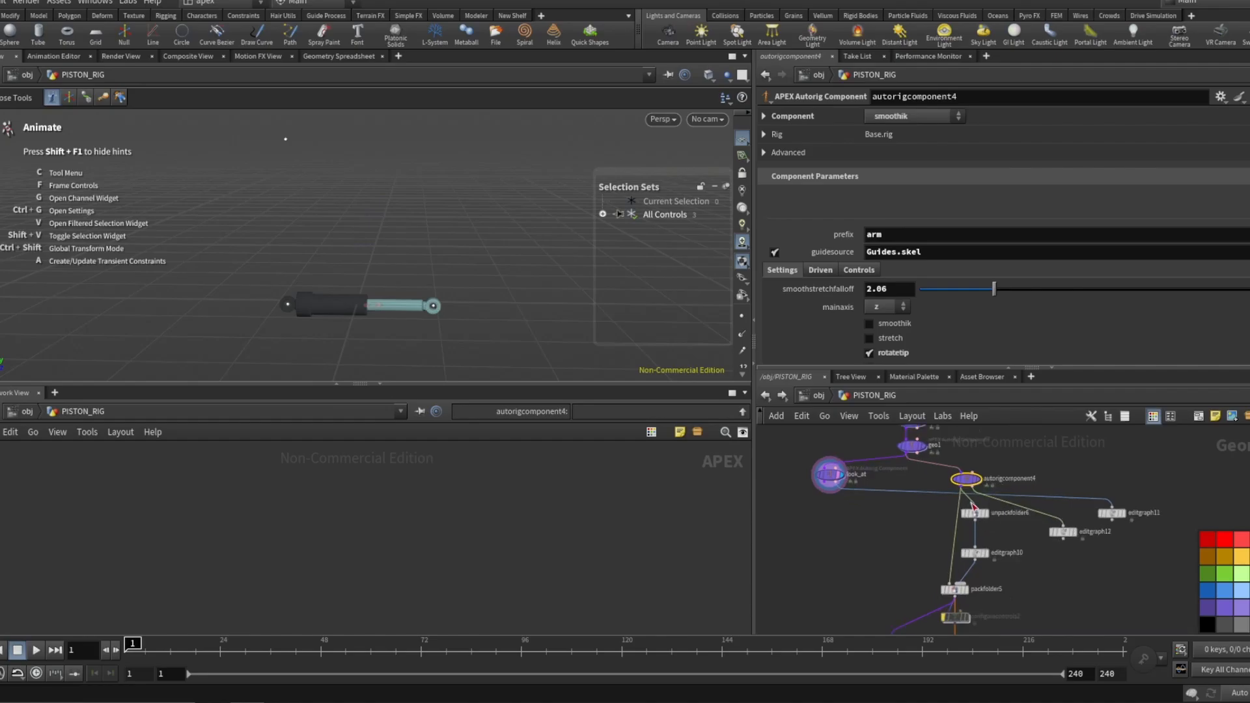
{"action": "left_click_drag", "start_coordinate": [968, 475], "coordinate": [964, 474]}
{"action": "scroll", "coordinate": [958, 477], "scroll_direction": "down", "scroll_amount": 1}
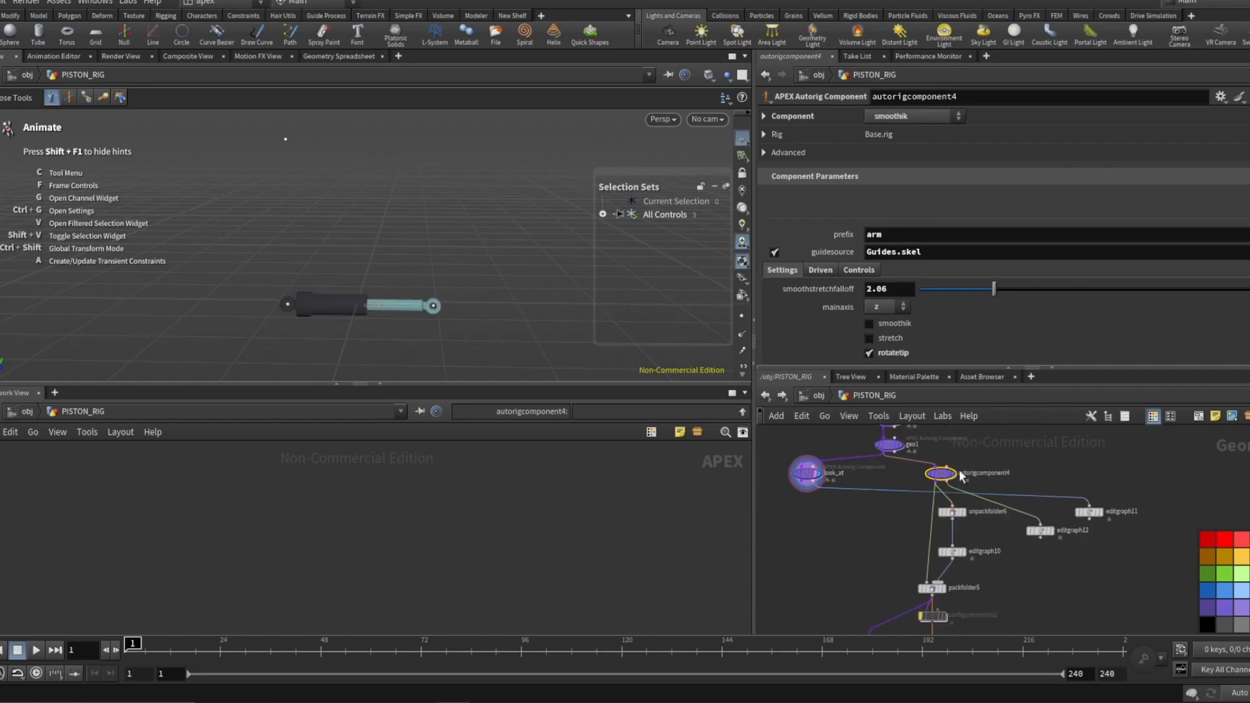
{"action": "scroll", "coordinate": [948, 482], "scroll_direction": "up", "scroll_amount": 2}
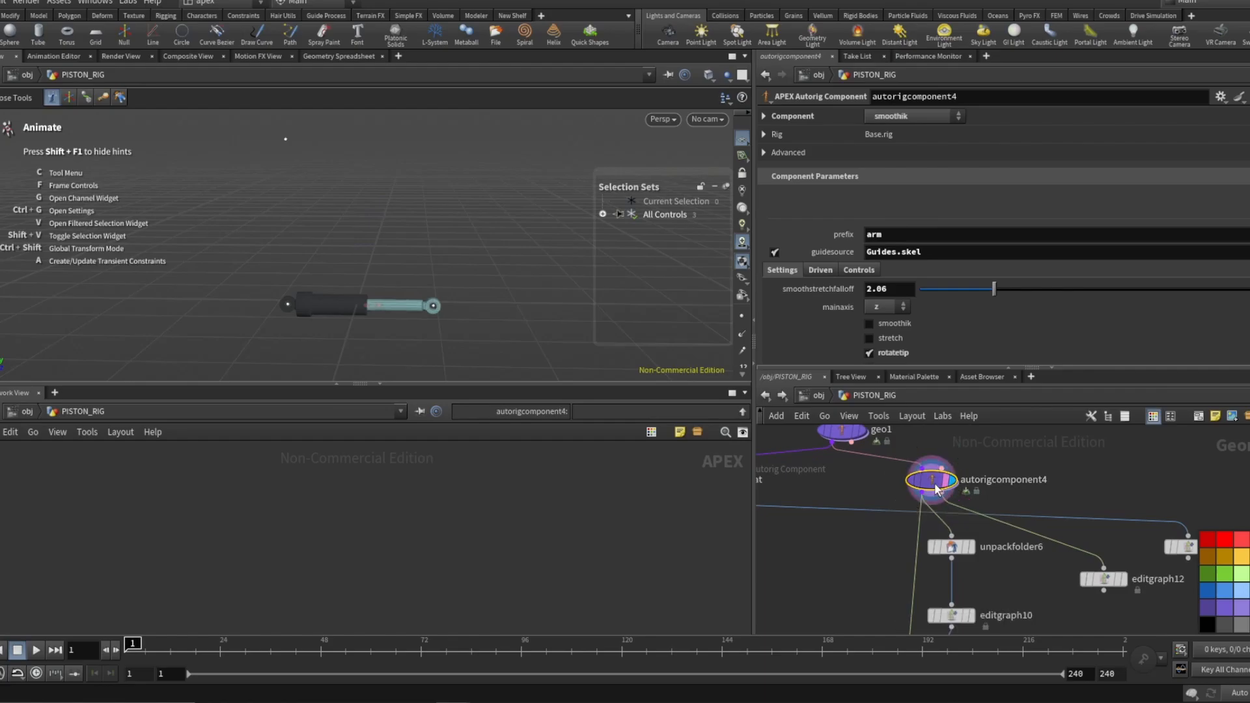
{"action": "mouse_move", "coordinate": [939, 493]}
Test the autorigcomponent4 rig by moving point_1_ctrl in the viewport and review its root, mid and tip driven settings.
{"action": "left_click_drag", "start_coordinate": [436, 307], "coordinate": [428, 277]}
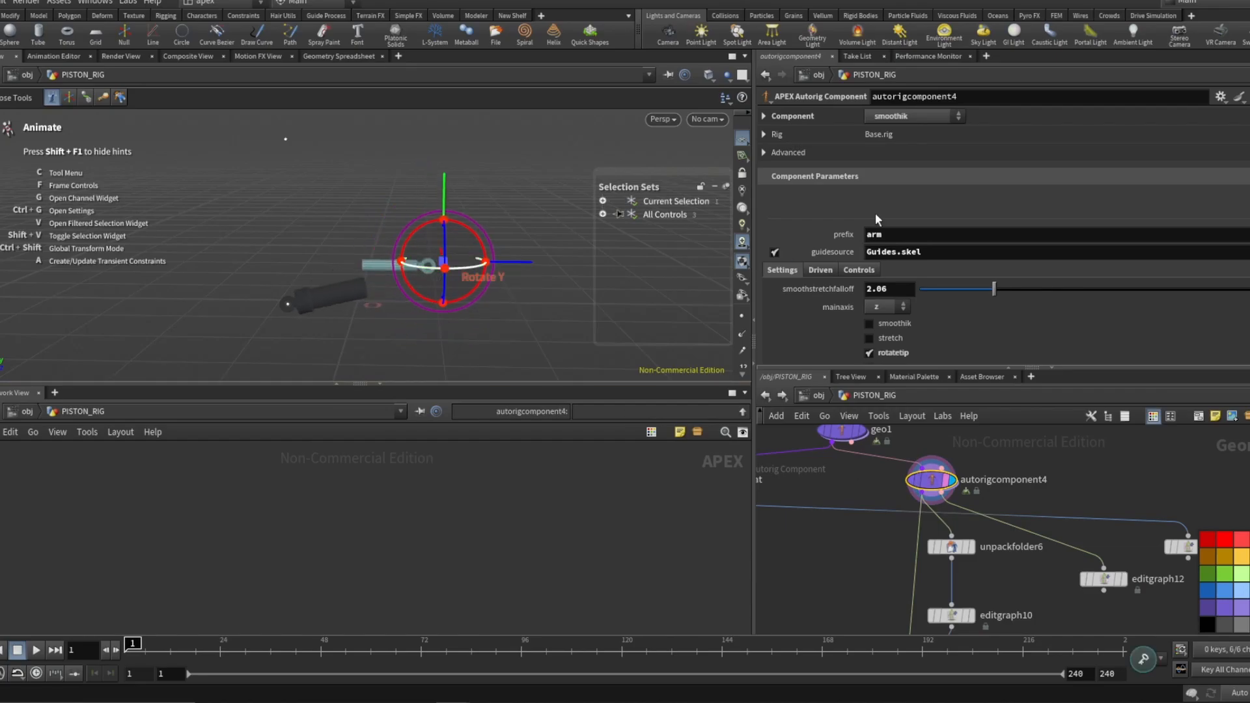
{"action": "scroll", "coordinate": [872, 213], "scroll_direction": "down", "scroll_amount": 2}
{"action": "left_click", "coordinate": [857, 211]}
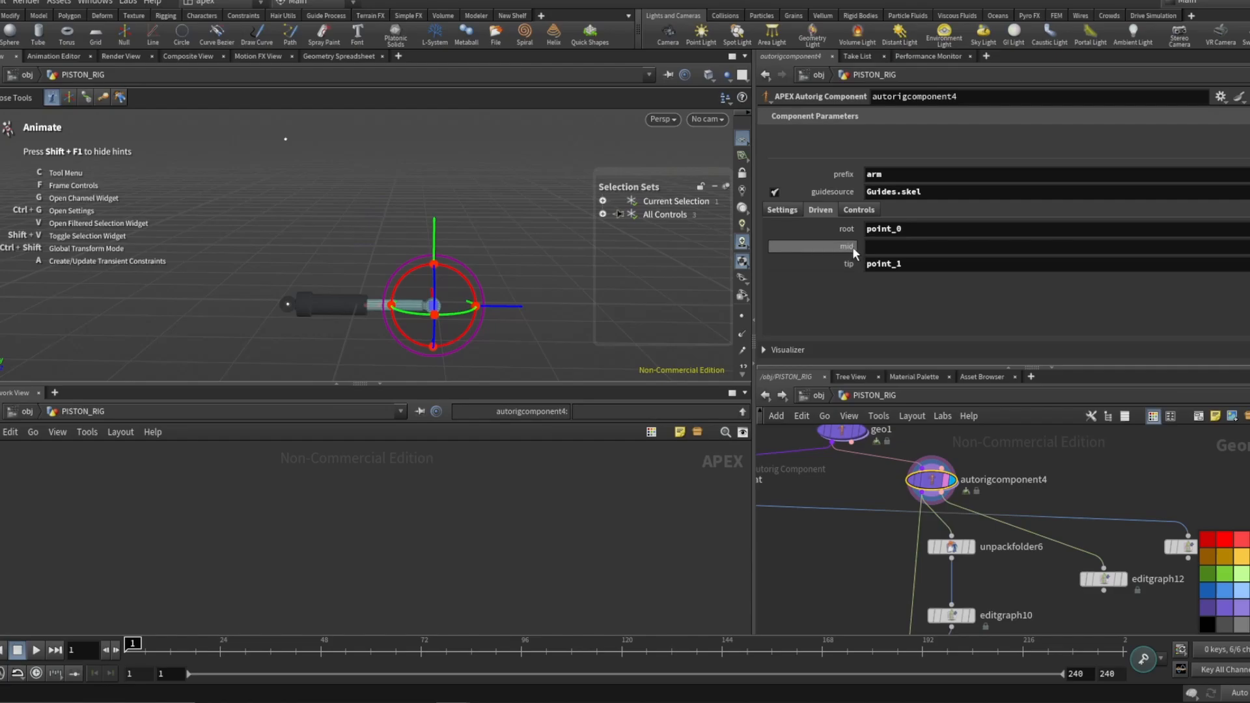
{"action": "left_click", "coordinate": [402, 266]}
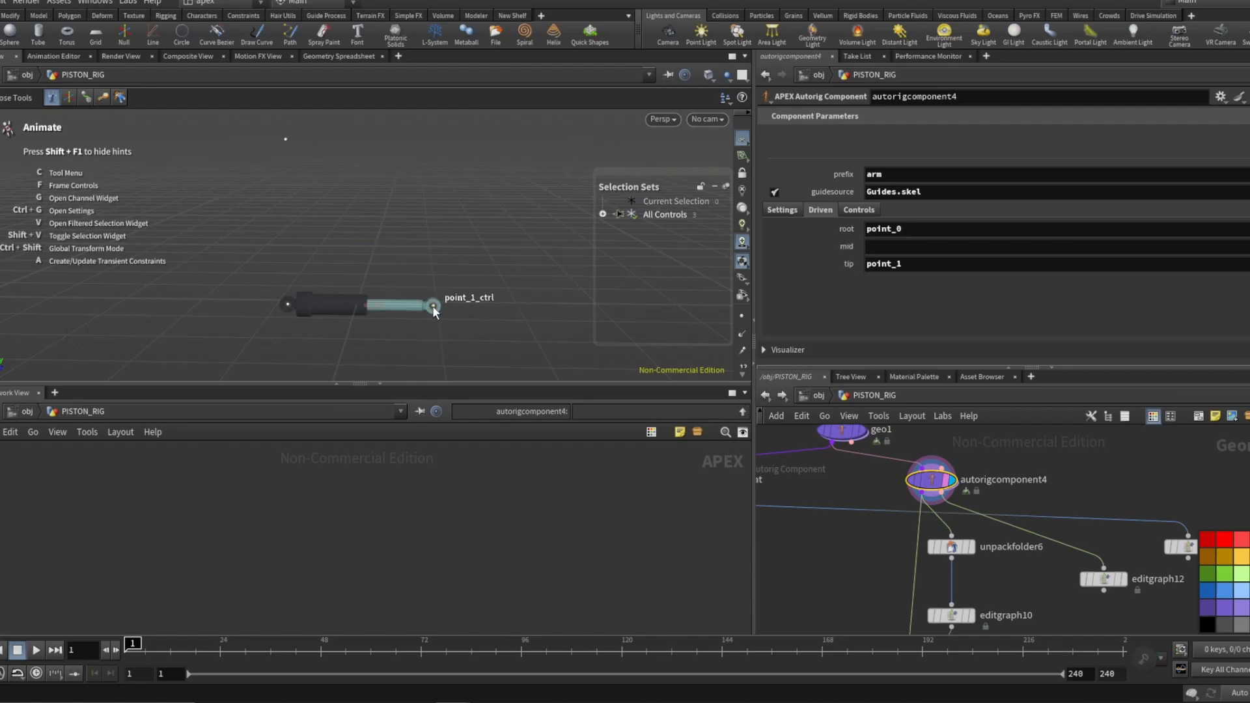
{"action": "left_click_drag", "start_coordinate": [432, 306], "coordinate": [444, 234]}
{"action": "scroll", "coordinate": [974, 517], "scroll_direction": "down", "scroll_amount": 2}
{"action": "scroll", "coordinate": [798, 495], "scroll_direction": "up", "scroll_amount": 4}
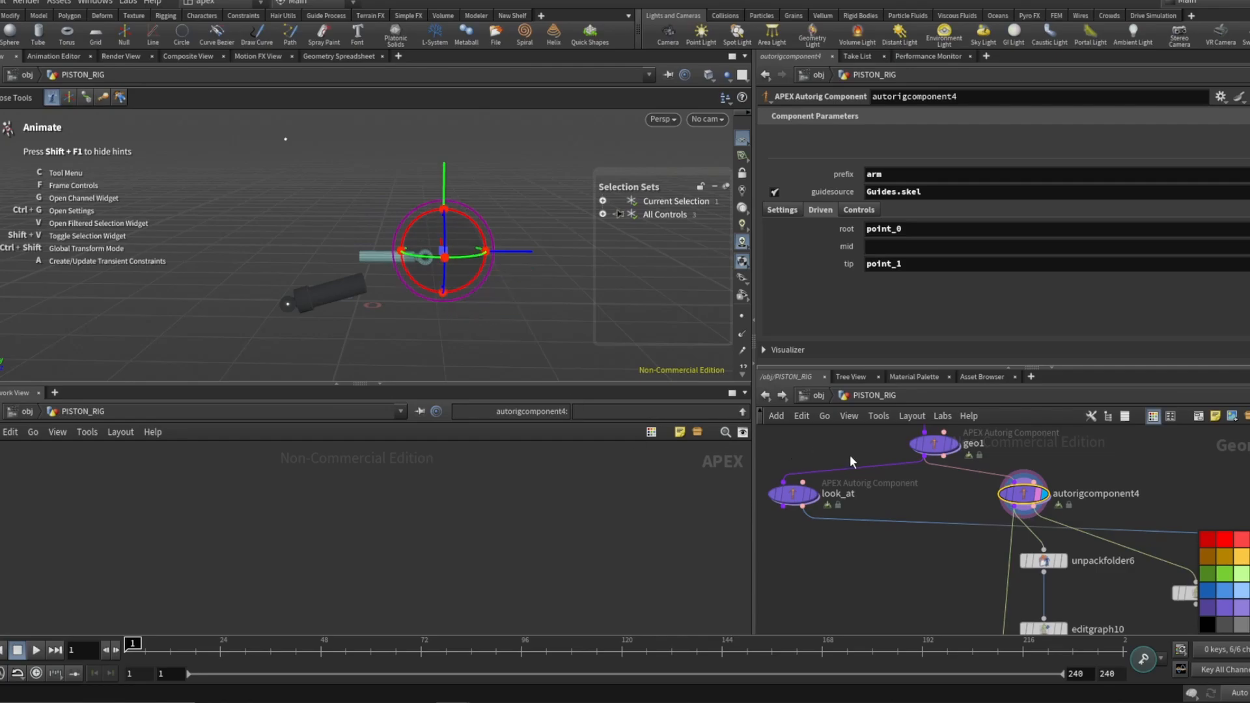
{"action": "scroll", "coordinate": [798, 466], "scroll_direction": "down", "scroll_amount": 2}
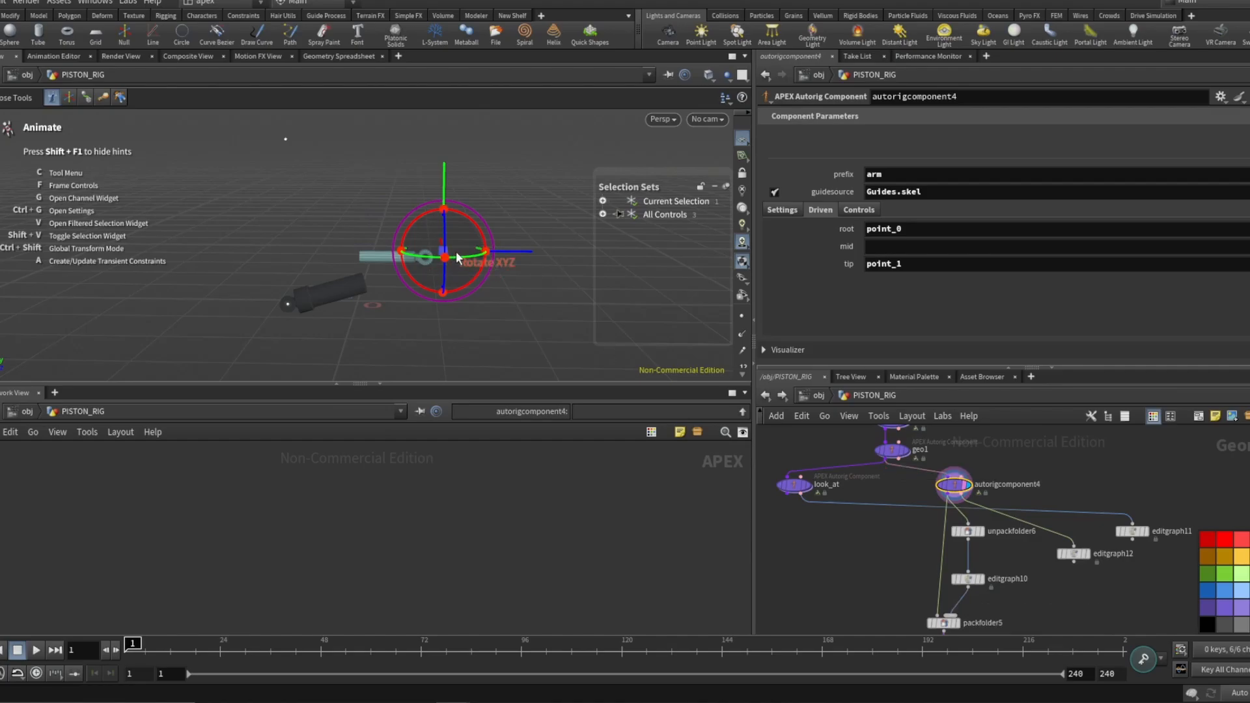
Rotate the piston's point control in the viewport to test the autorigcomponent4 rig.
{"action": "left_click_drag", "start_coordinate": [485, 236], "coordinate": [431, 255]}
{"action": "scroll", "coordinate": [938, 497], "scroll_direction": "down", "scroll_amount": 1}
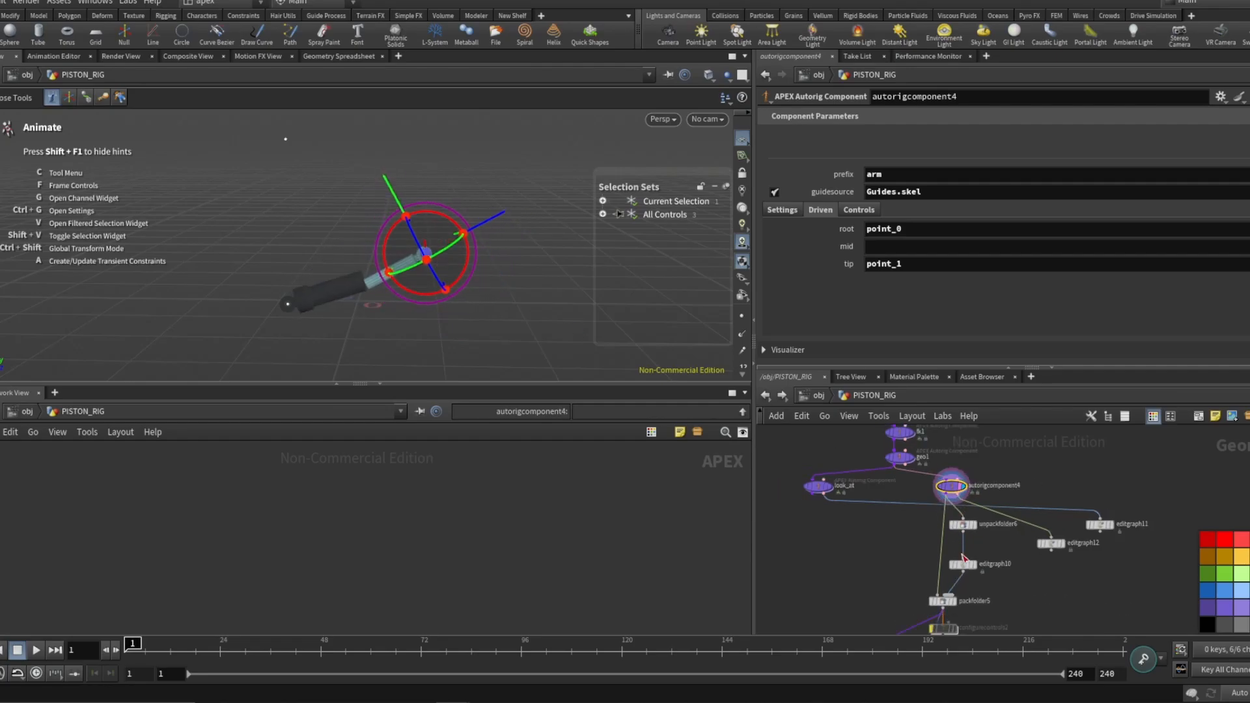
{"action": "scroll", "coordinate": [964, 606], "scroll_direction": "up", "scroll_amount": 2}
{"action": "left_click_drag", "start_coordinate": [932, 594], "coordinate": [914, 575]}
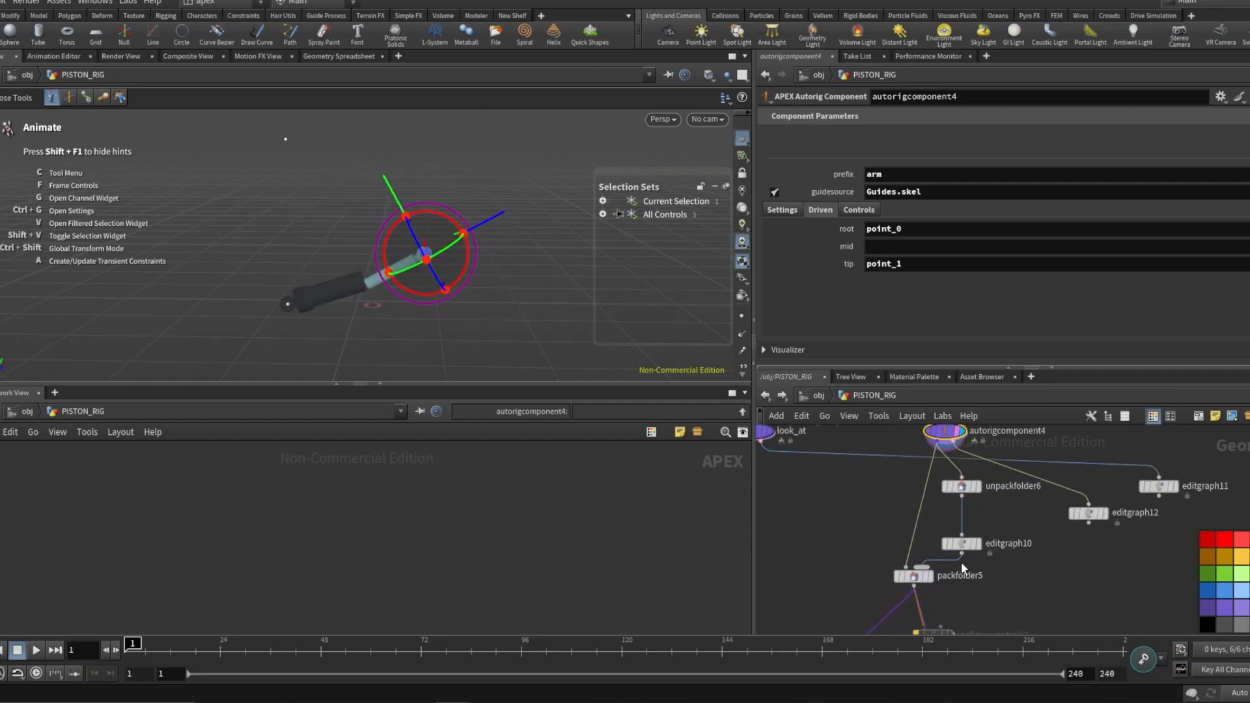
Select the editgraph10 node and inspect its APEX graph.
{"action": "left_click", "coordinate": [970, 546]}
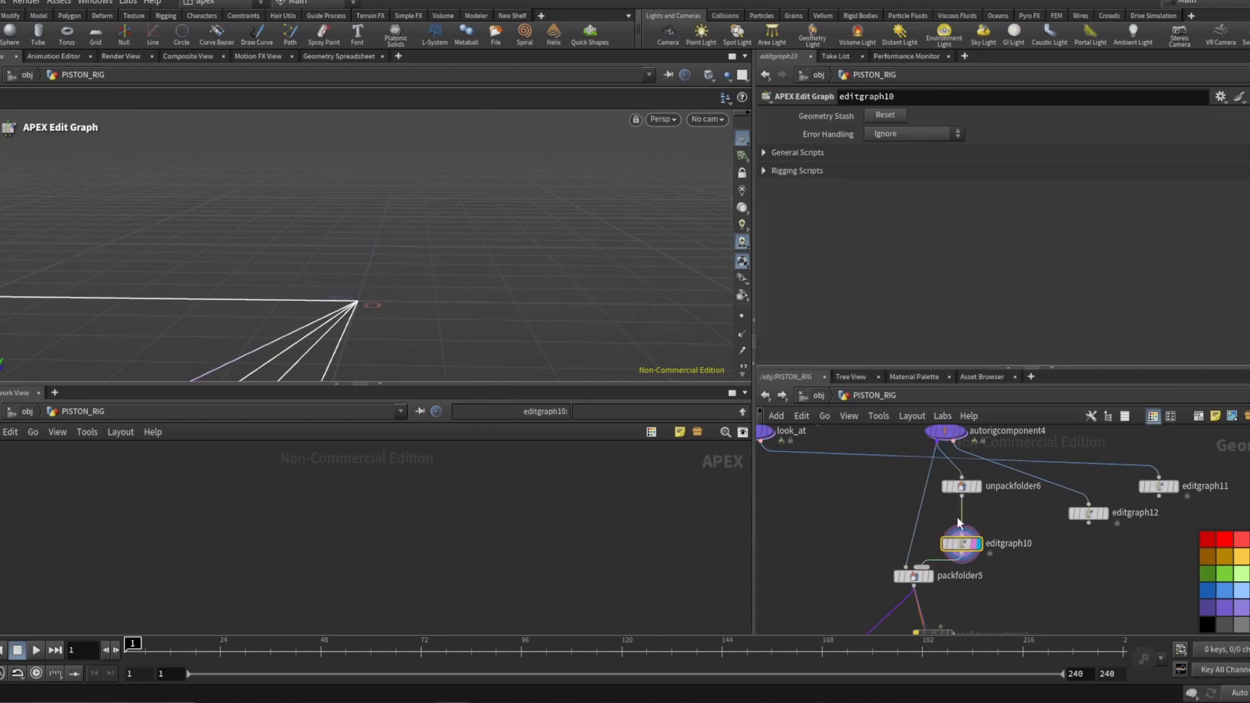
{"action": "scroll", "coordinate": [966, 577], "scroll_direction": "down", "scroll_amount": 1}
{"action": "scroll", "coordinate": [967, 570], "scroll_direction": "down", "scroll_amount": 1}
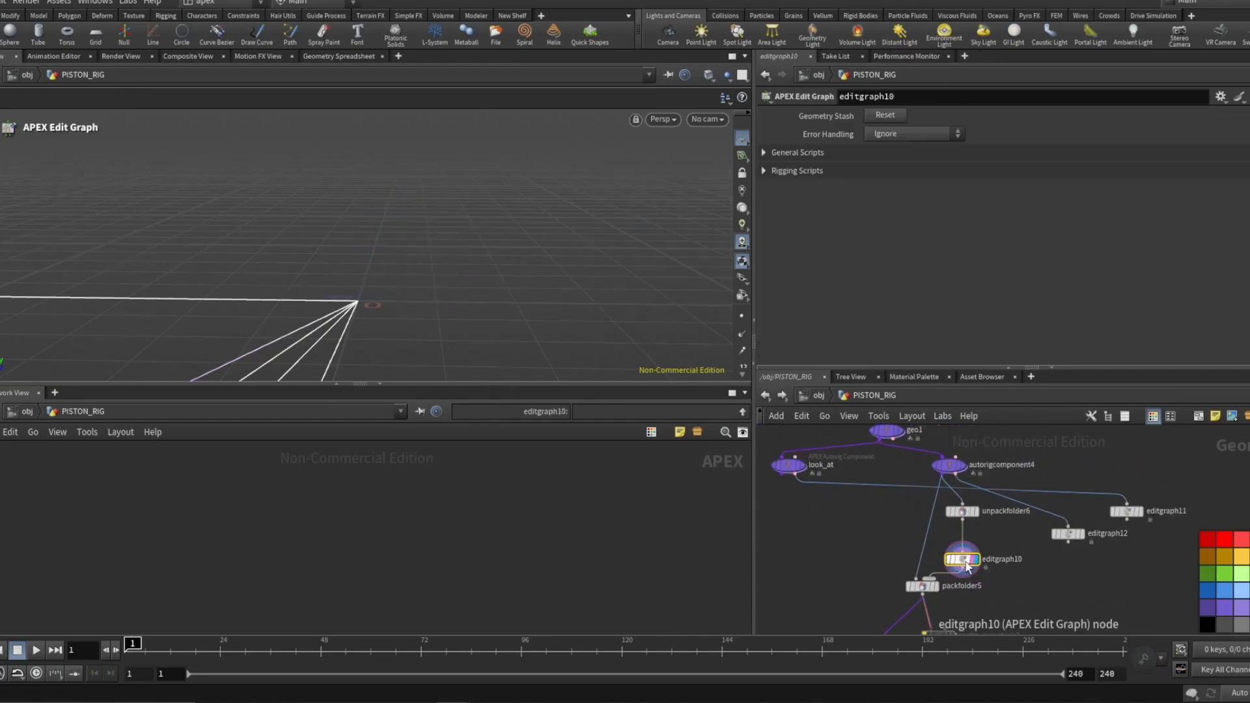
{"action": "key", "text": "h"}
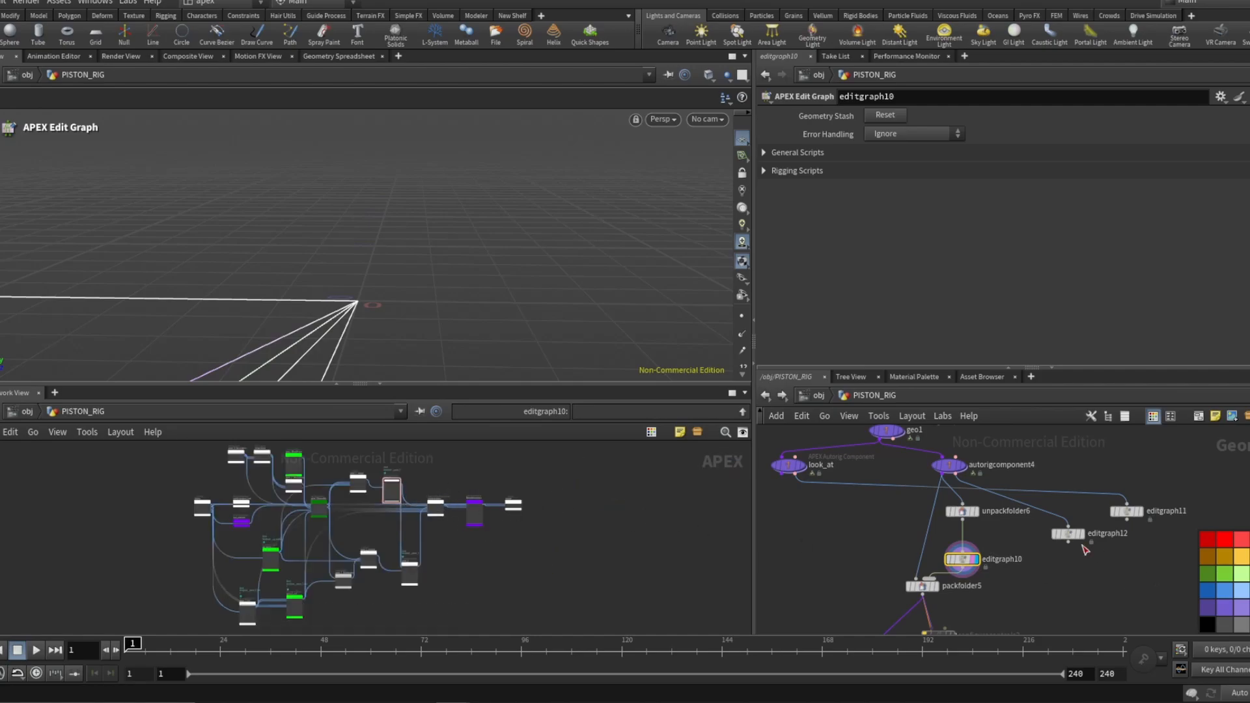
{"action": "scroll", "coordinate": [309, 489], "scroll_direction": "up", "scroll_amount": 1}
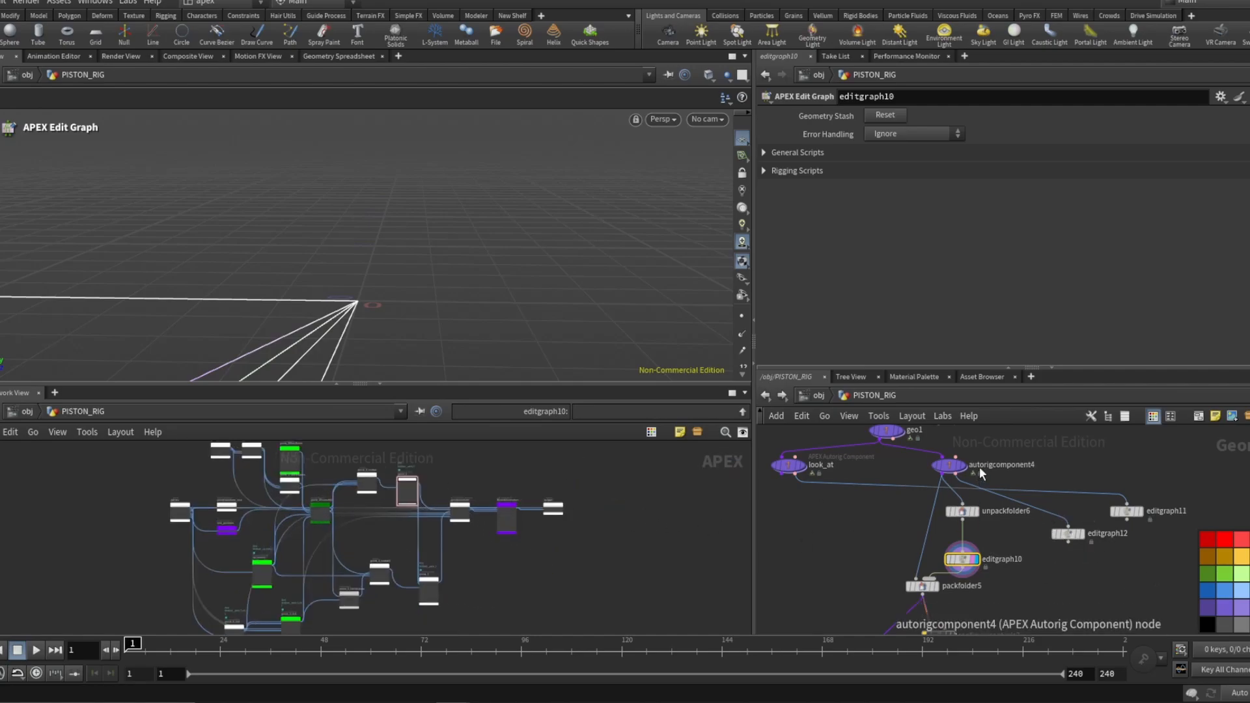
{"action": "scroll", "coordinate": [958, 477], "scroll_direction": "up", "scroll_amount": 2}
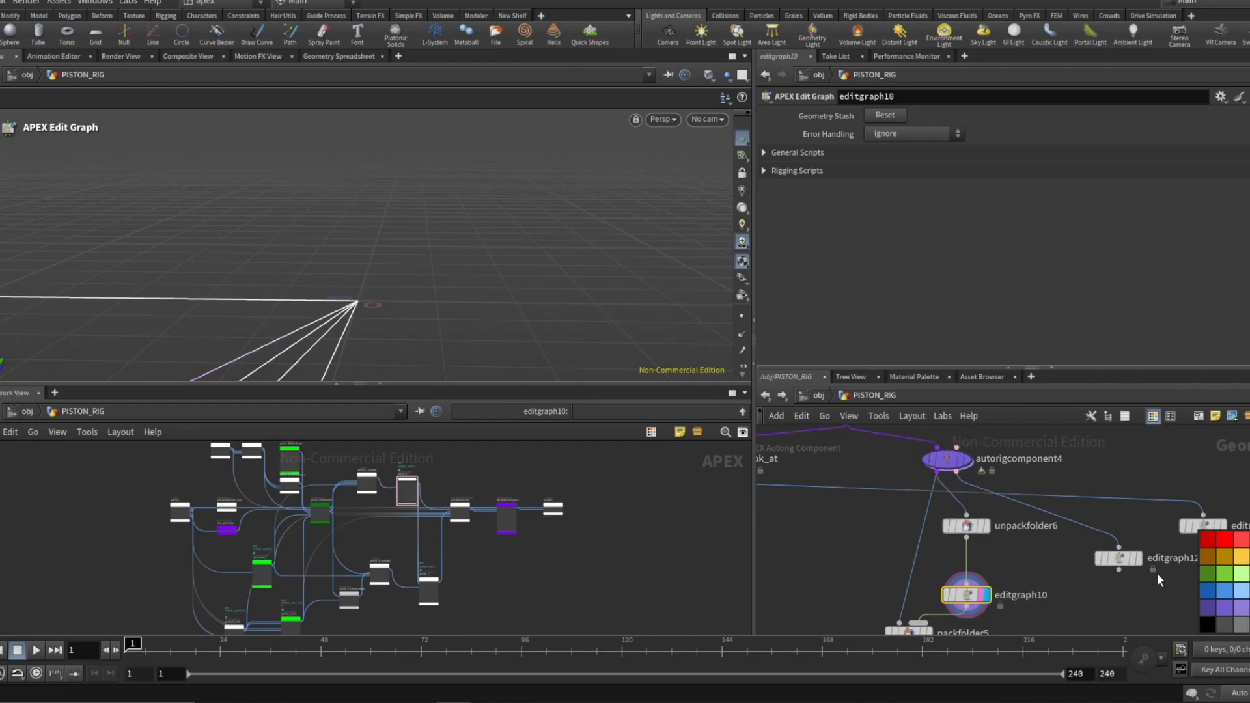
Select the editgraph12 node and inspect its APEX graph.
{"action": "left_click", "coordinate": [1117, 558]}
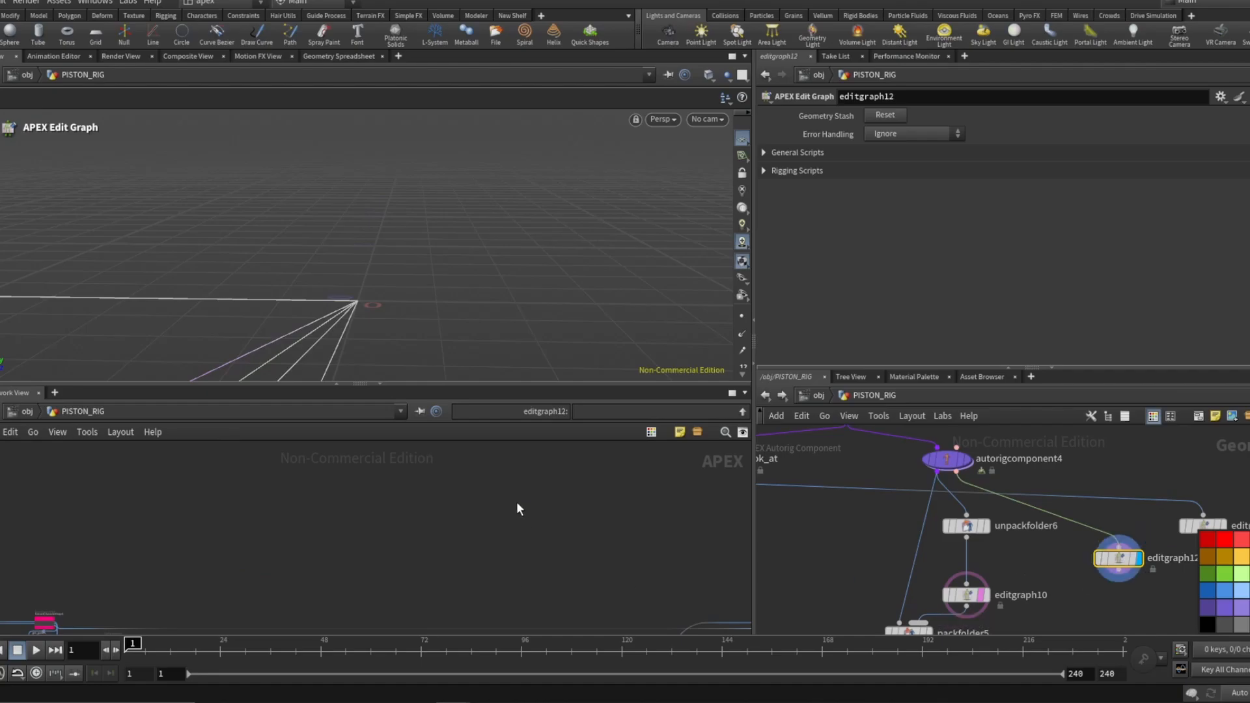
{"action": "key", "text": "f"}
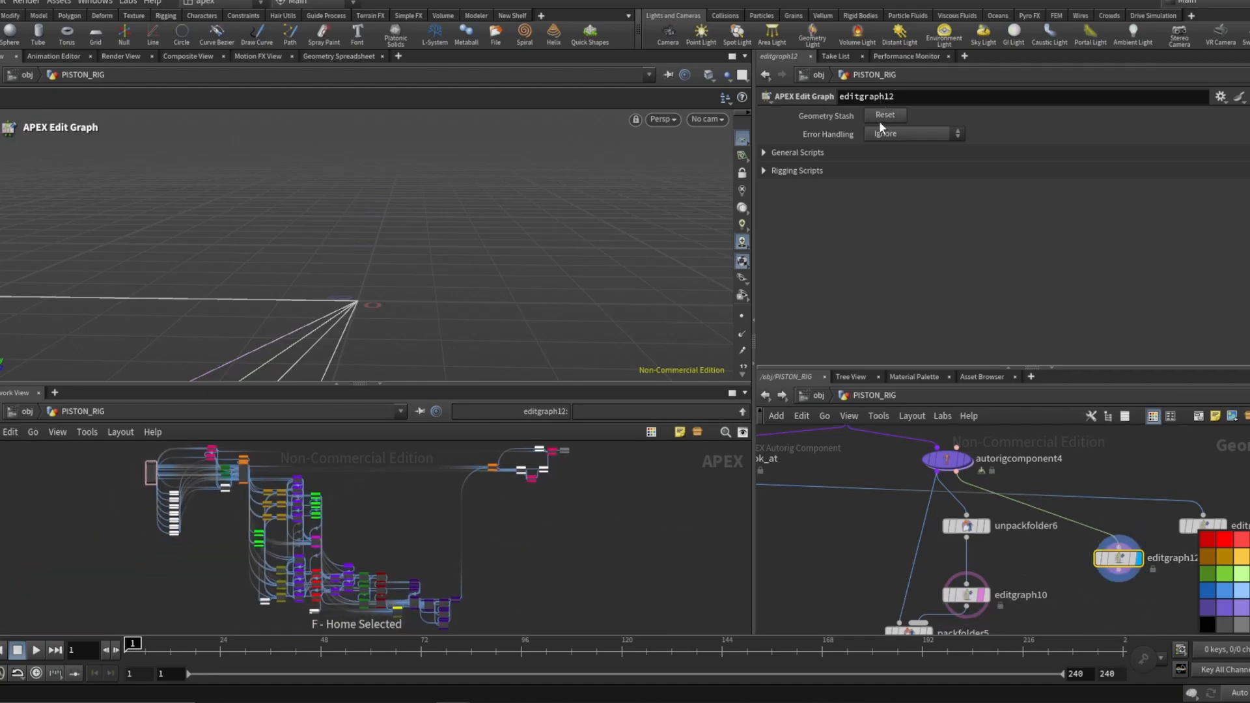
{"action": "scroll", "coordinate": [1006, 553], "scroll_direction": "down", "scroll_amount": 2}
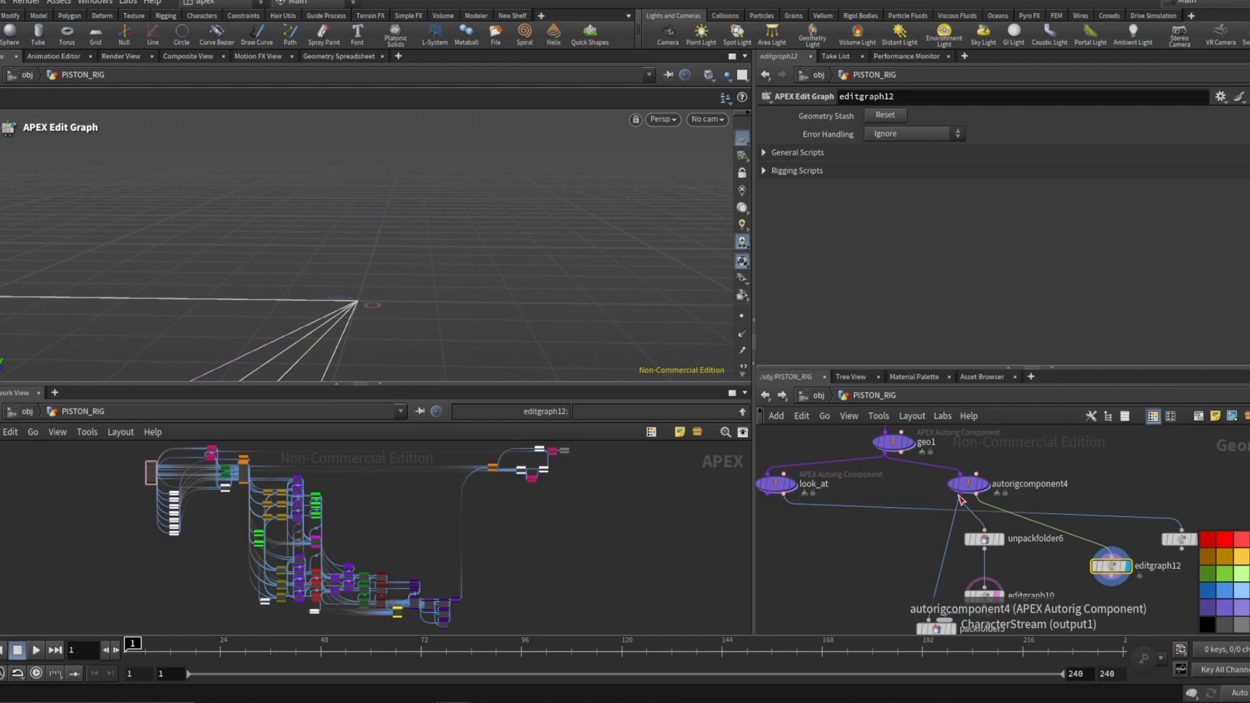
{"action": "left_click", "coordinate": [962, 495]}
{"action": "left_click", "coordinate": [1108, 555]}
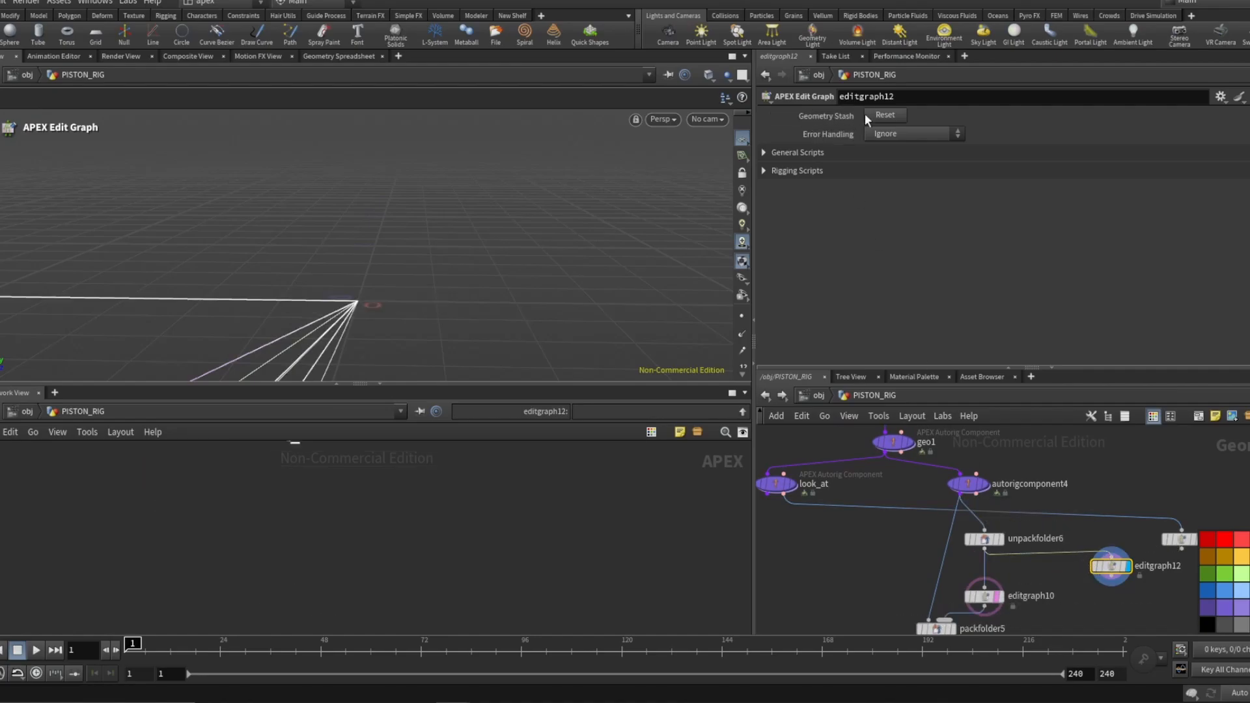
{"action": "key", "text": "h"}
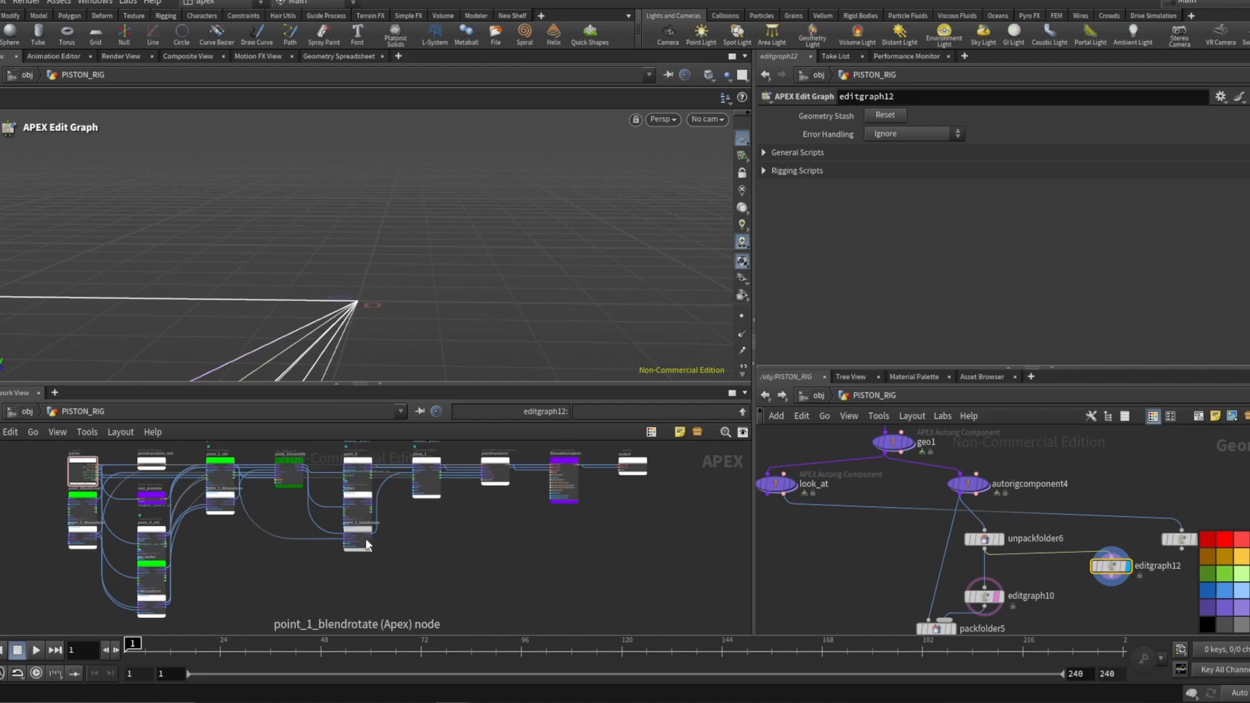
{"action": "scroll", "coordinate": [248, 458], "scroll_direction": "up", "scroll_amount": 4}
{"action": "scroll", "coordinate": [306, 520], "scroll_direction": "down", "scroll_amount": 2}
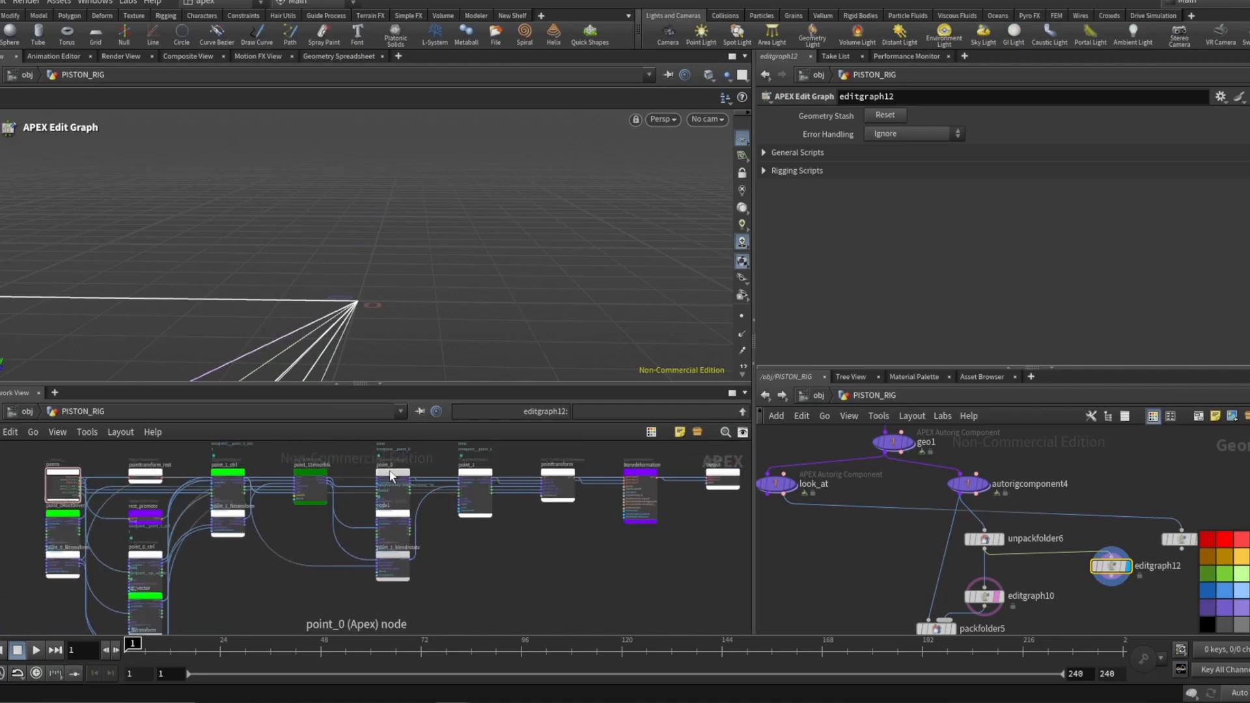
Reposition the point_1SmoothIk node in editgraph12's graph and delete the node1 TransformObject node.
{"action": "left_click_drag", "start_coordinate": [310, 469], "coordinate": [315, 512]}
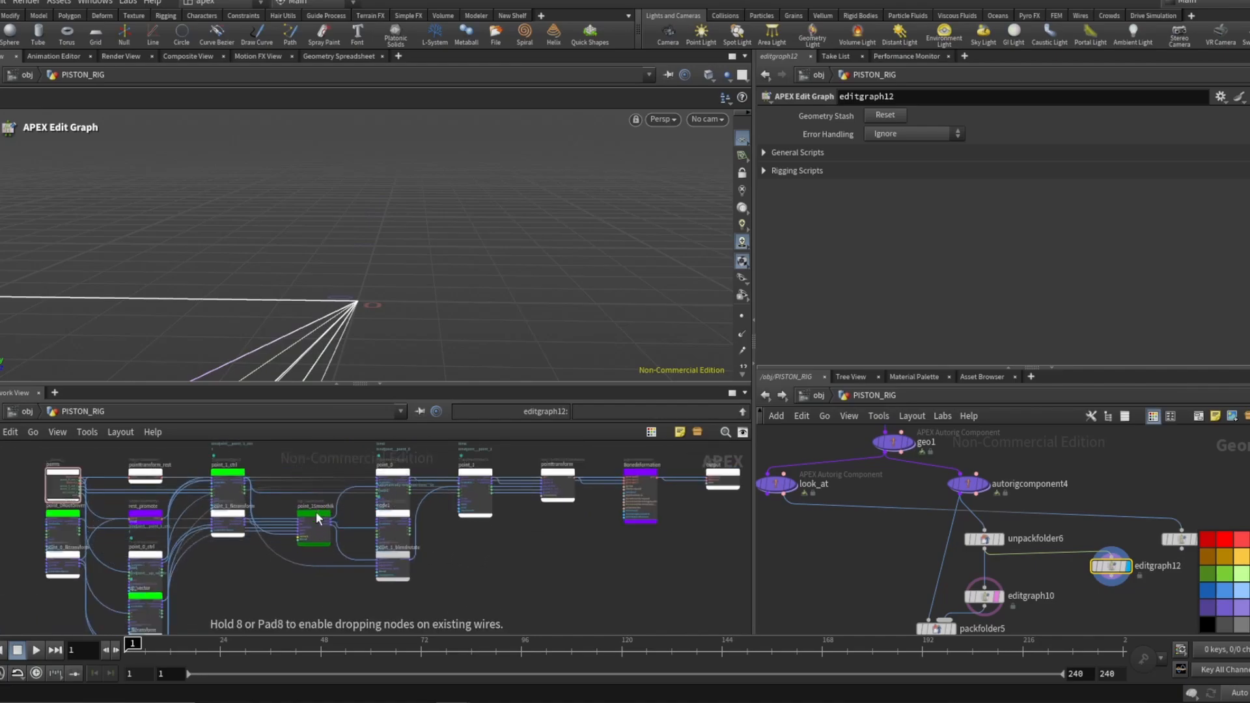
{"action": "scroll", "coordinate": [314, 521], "scroll_direction": "up", "scroll_amount": 5}
{"action": "scroll", "coordinate": [335, 529], "scroll_direction": "down", "scroll_amount": 2}
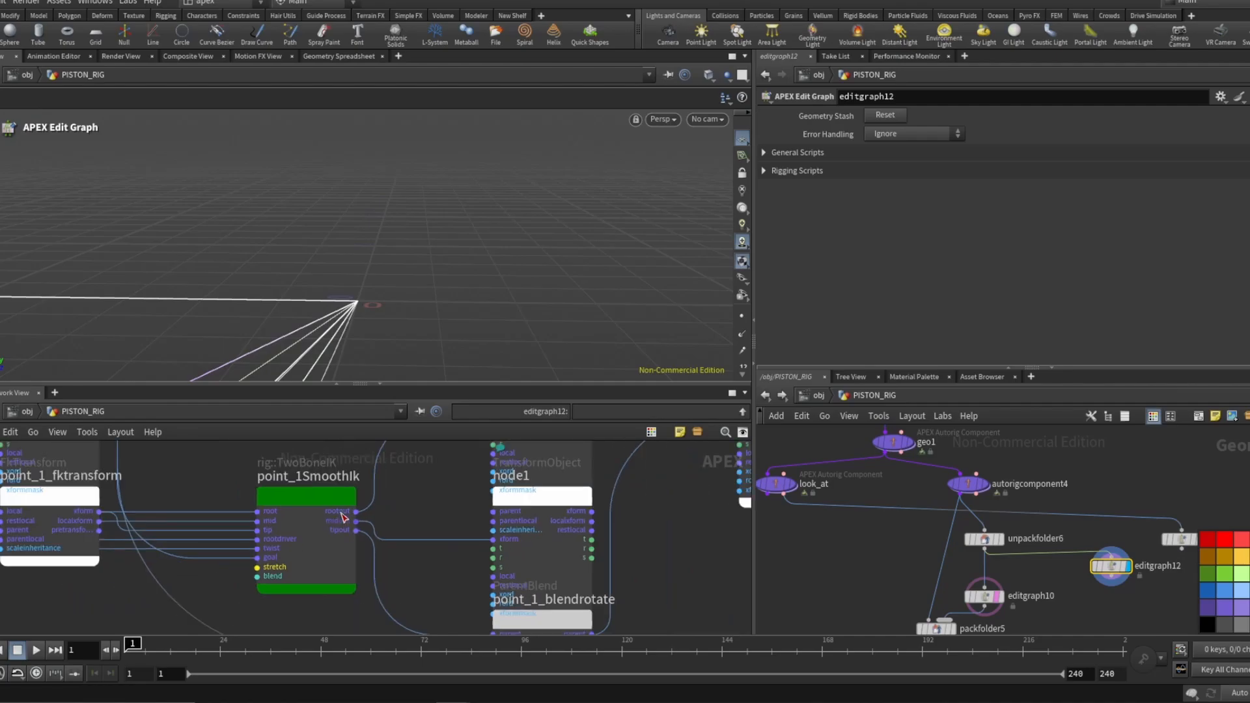
{"action": "left_click_drag", "start_coordinate": [538, 503], "coordinate": [435, 505]}
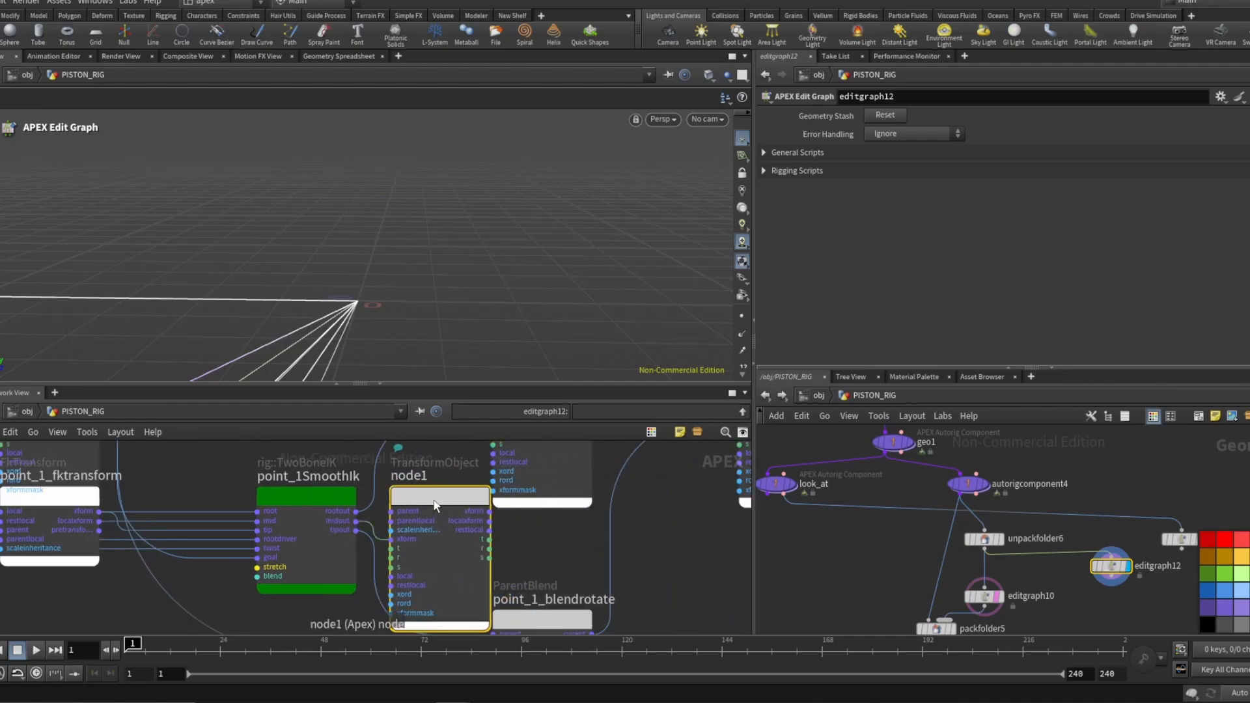
{"action": "key", "text": "Delete"}
Examine the remaining connections around point_1SmoothIk and point_1_blendrotate in editgraph12's graph.
{"action": "scroll", "coordinate": [412, 495], "scroll_direction": "down", "scroll_amount": 5}
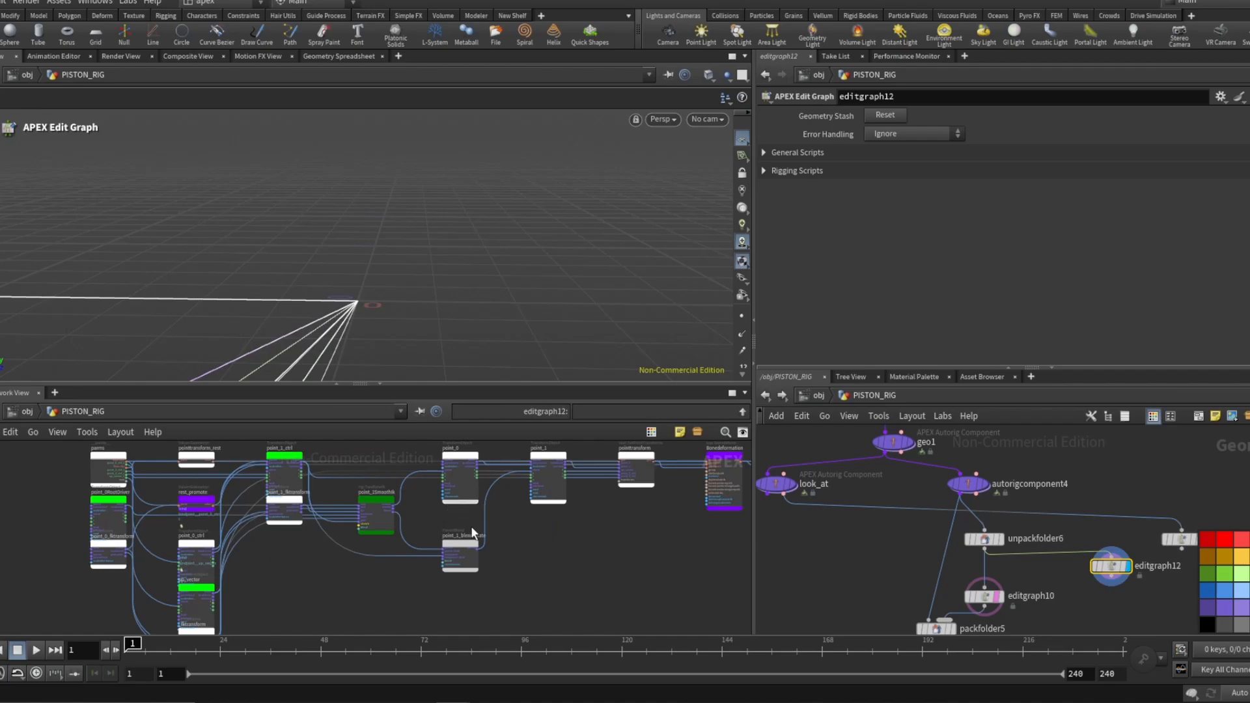
{"action": "scroll", "coordinate": [474, 533], "scroll_direction": "up", "scroll_amount": 3}
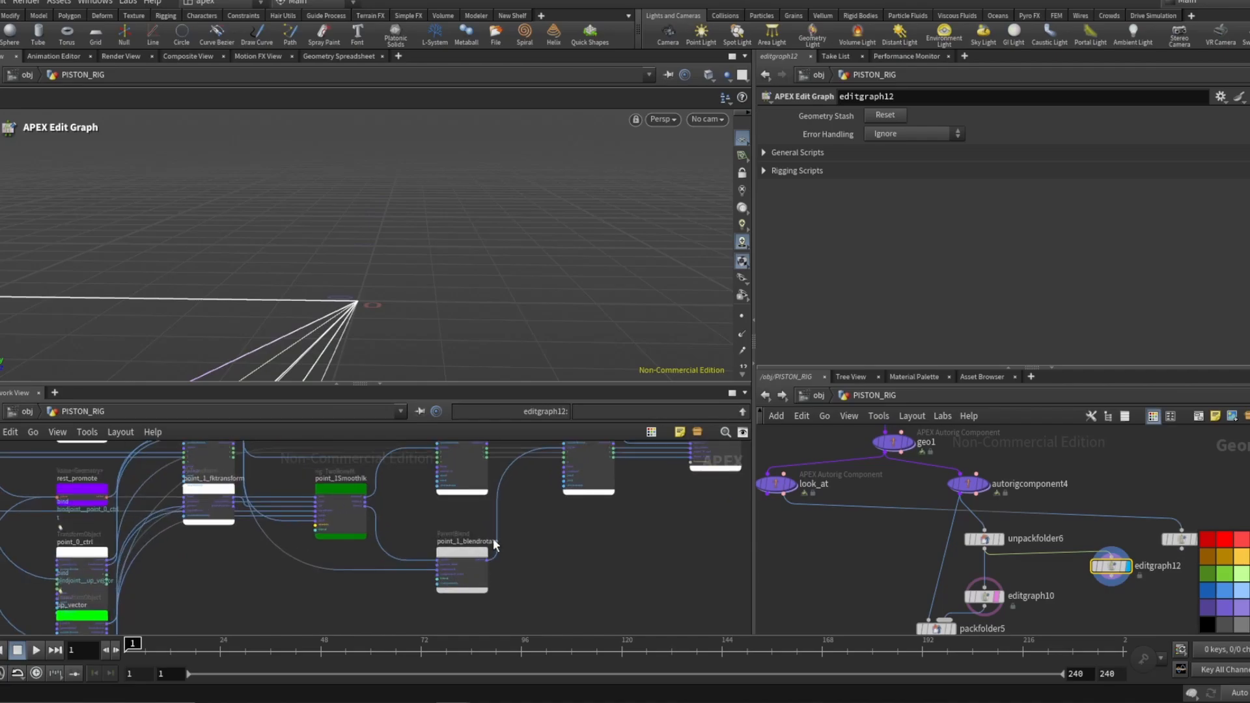
{"action": "scroll", "coordinate": [478, 498], "scroll_direction": "down", "scroll_amount": 2}
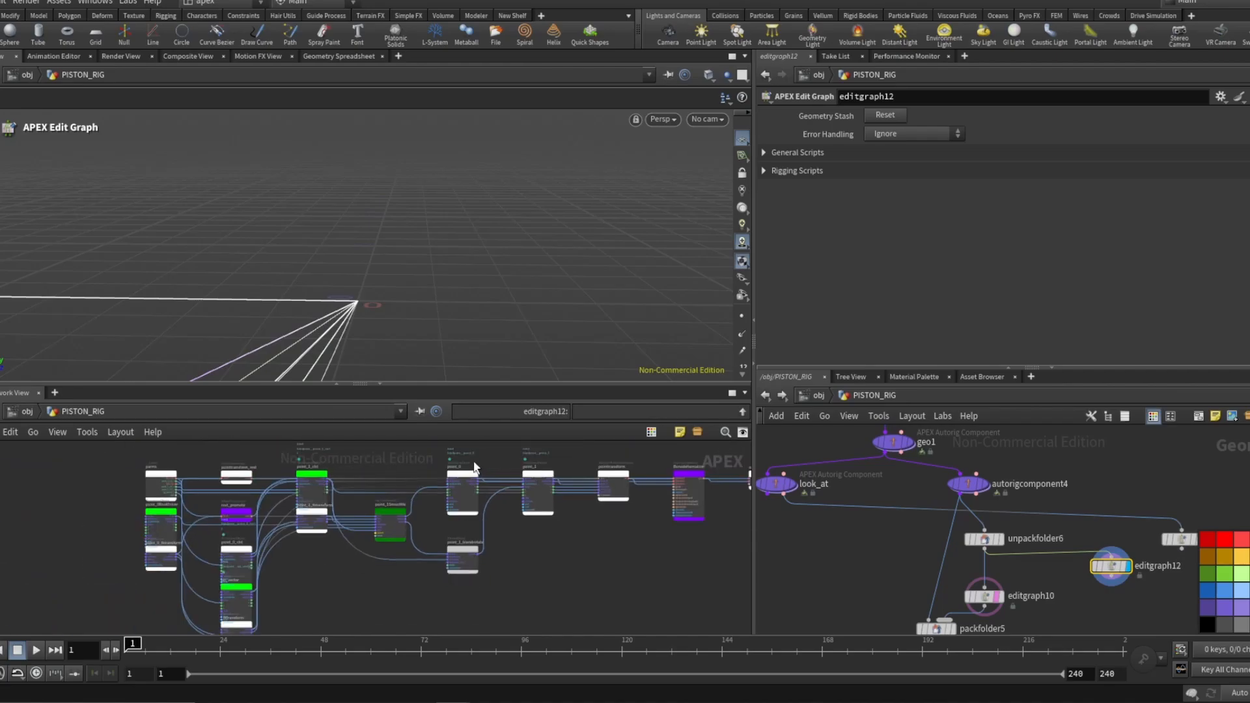
{"action": "scroll", "coordinate": [464, 518], "scroll_direction": "up", "scroll_amount": 3}
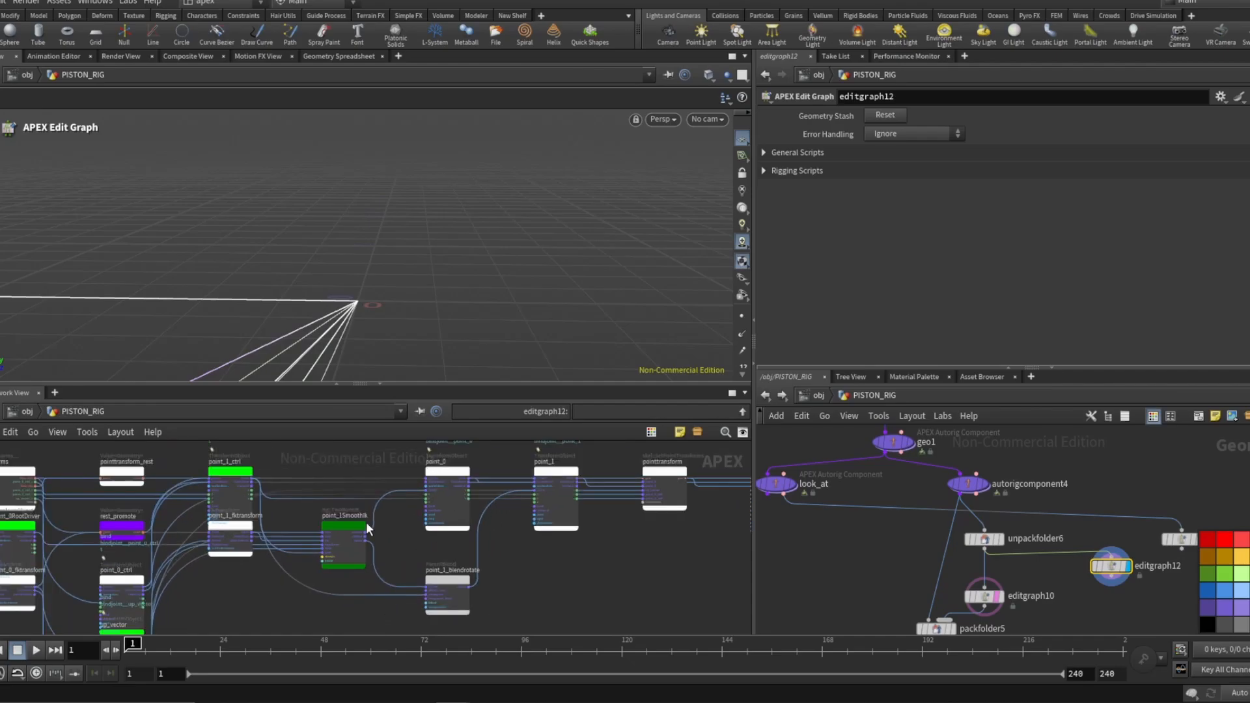
{"action": "scroll", "coordinate": [360, 551], "scroll_direction": "up", "scroll_amount": 3}
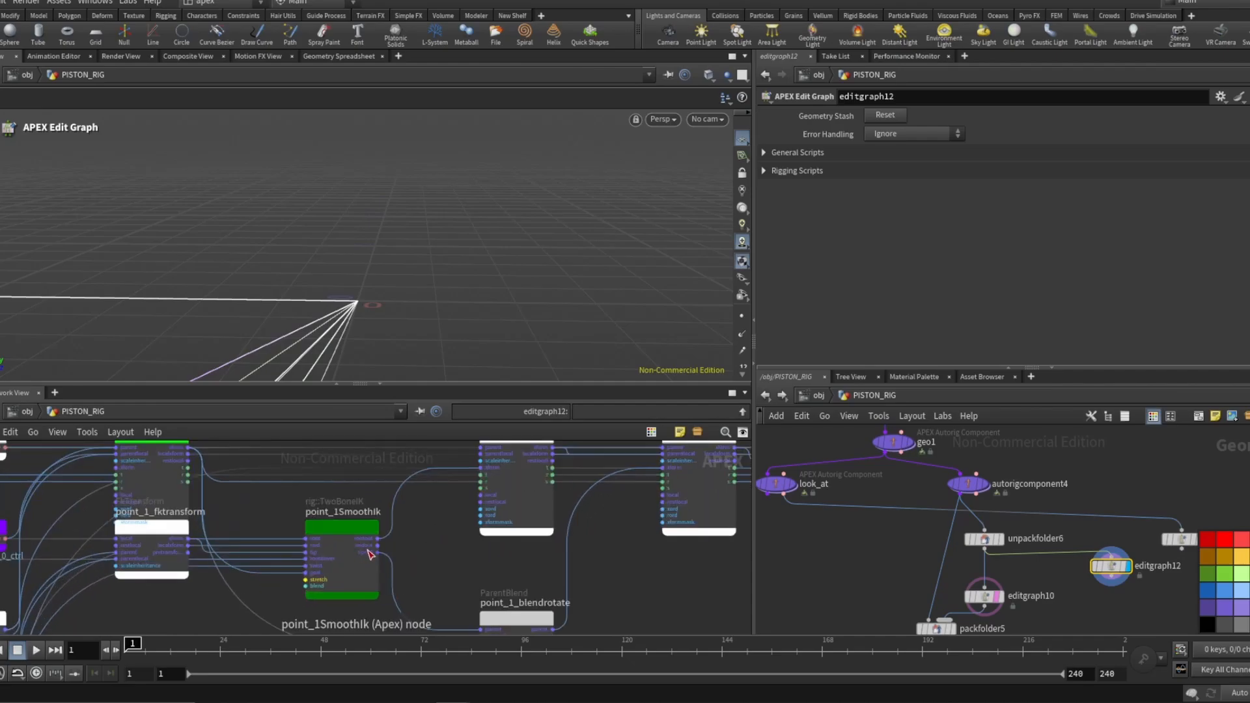
{"action": "scroll", "coordinate": [403, 544], "scroll_direction": "down", "scroll_amount": 2}
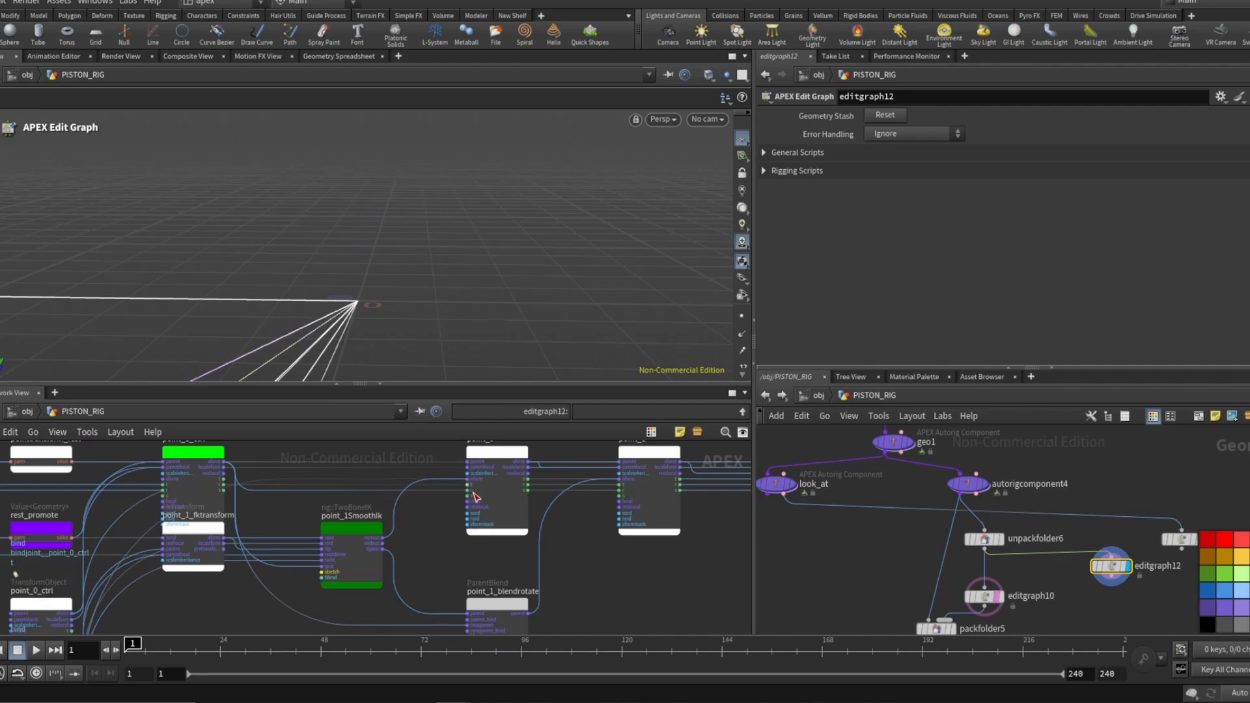
{"action": "scroll", "coordinate": [473, 496], "scroll_direction": "down", "scroll_amount": 1}
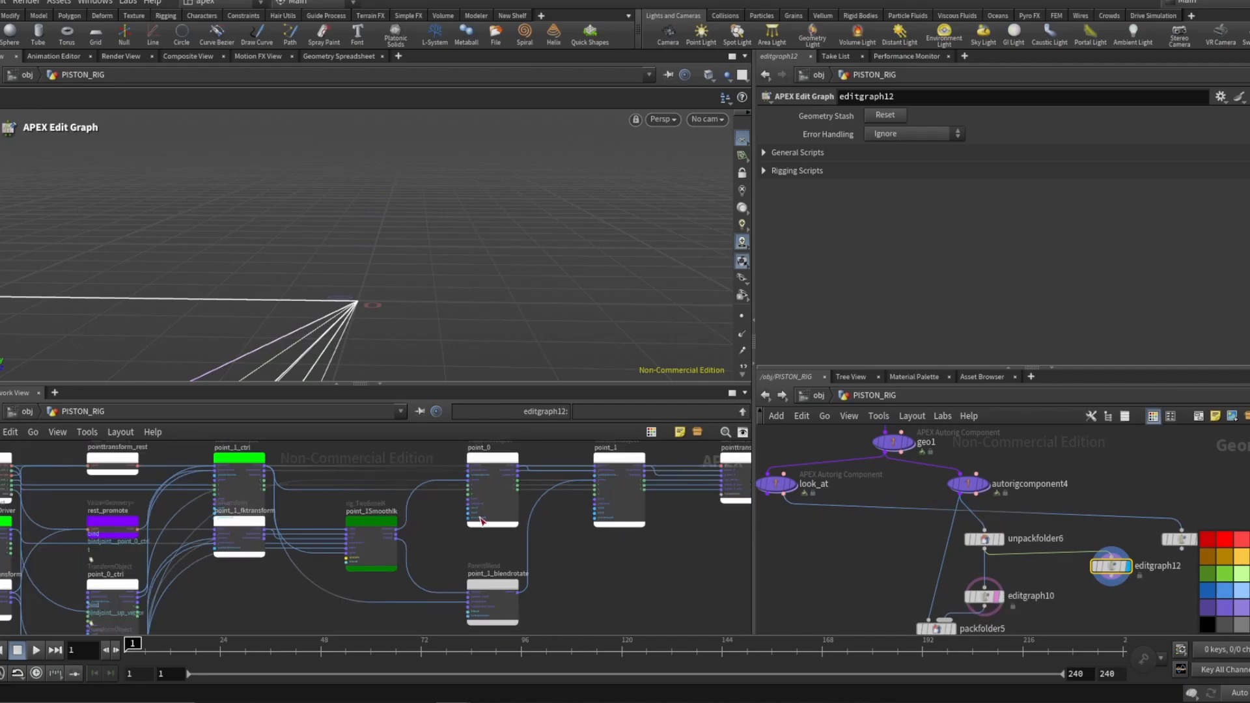
{"action": "scroll", "coordinate": [482, 521], "scroll_direction": "down", "scroll_amount": 2}
{"action": "scroll", "coordinate": [1045, 508], "scroll_direction": "down", "scroll_amount": 2}
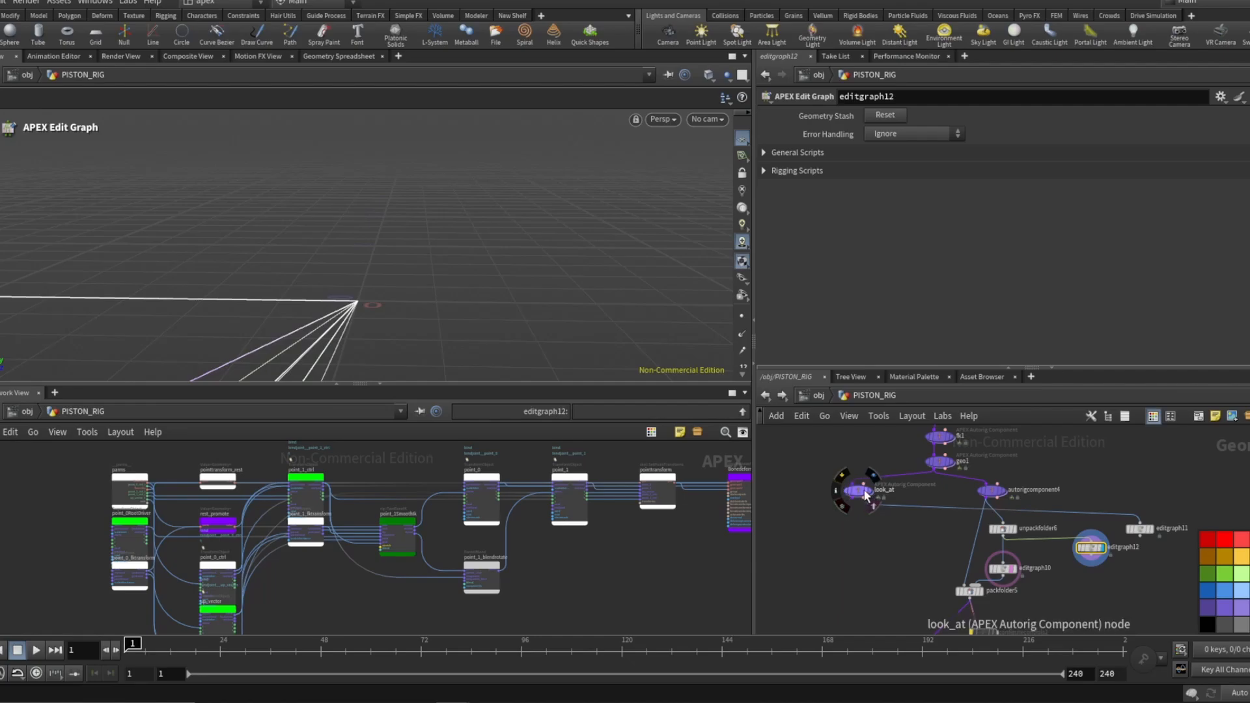
Select the editgraph11 node and inspect its APEX graph.
{"action": "left_click", "coordinate": [1152, 530]}
{"action": "left_click", "coordinate": [1150, 530]}
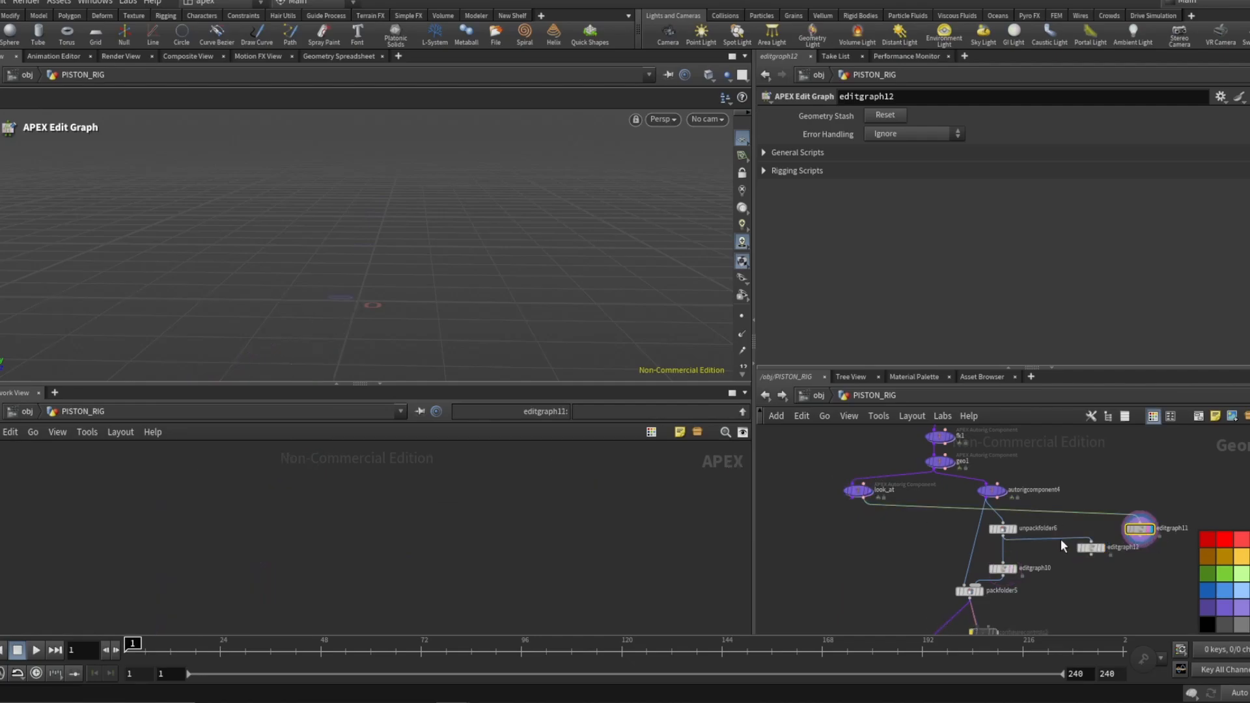
{"action": "key", "text": "space+h"}
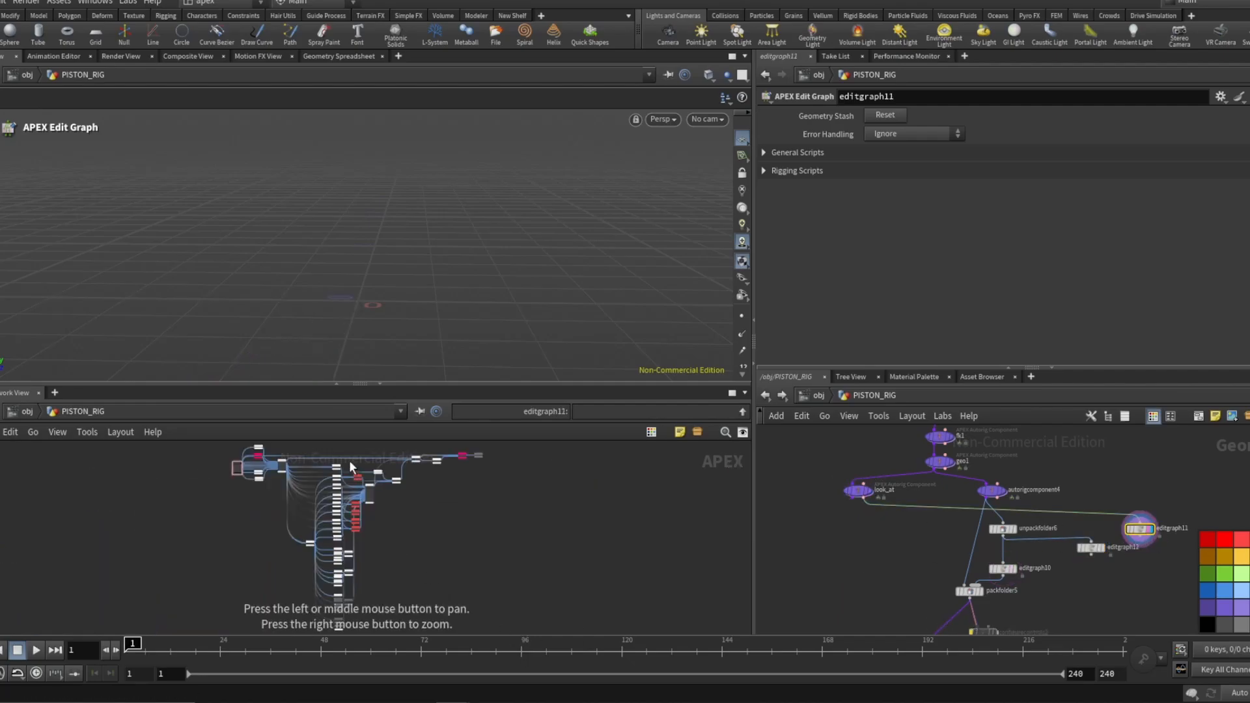
{"action": "scroll", "coordinate": [353, 465], "scroll_direction": "up", "scroll_amount": 5}
{"action": "scroll", "coordinate": [357, 498], "scroll_direction": "up", "scroll_amount": 3}
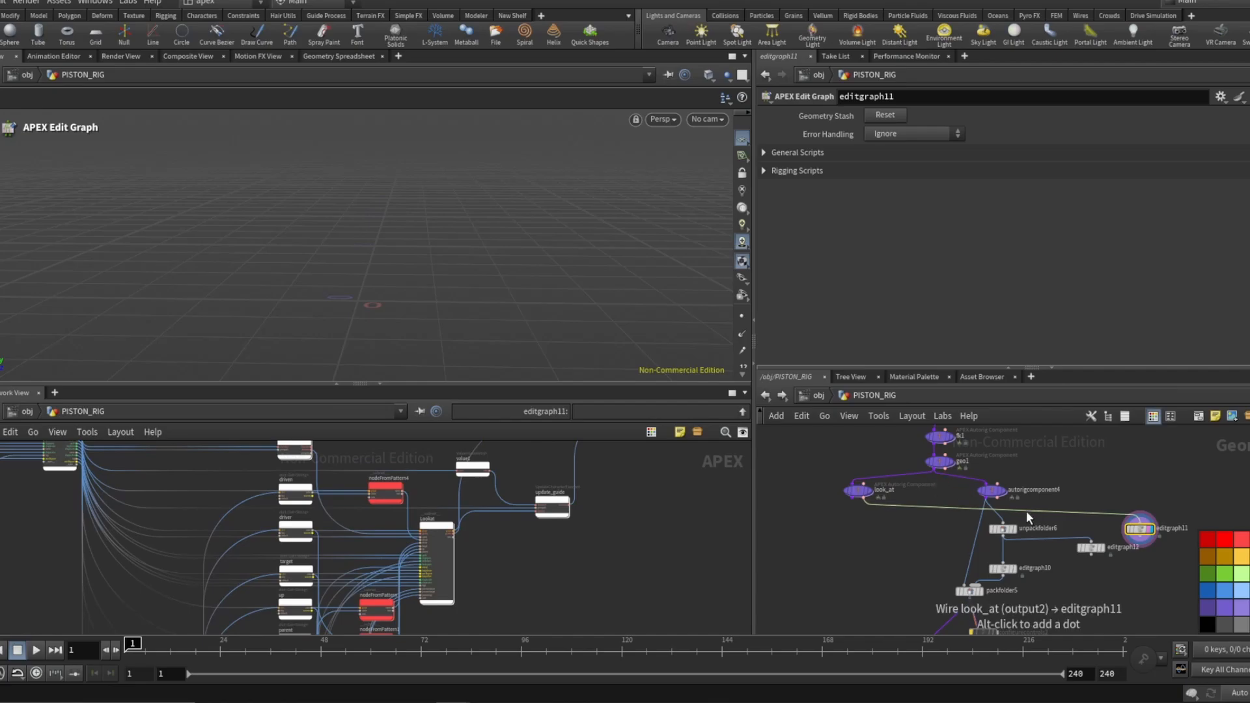
Duplicate the unpackfolder6 and editgraph11 nodes, placing the copies beneath the look_at node.
{"action": "left_click", "coordinate": [1009, 531]}
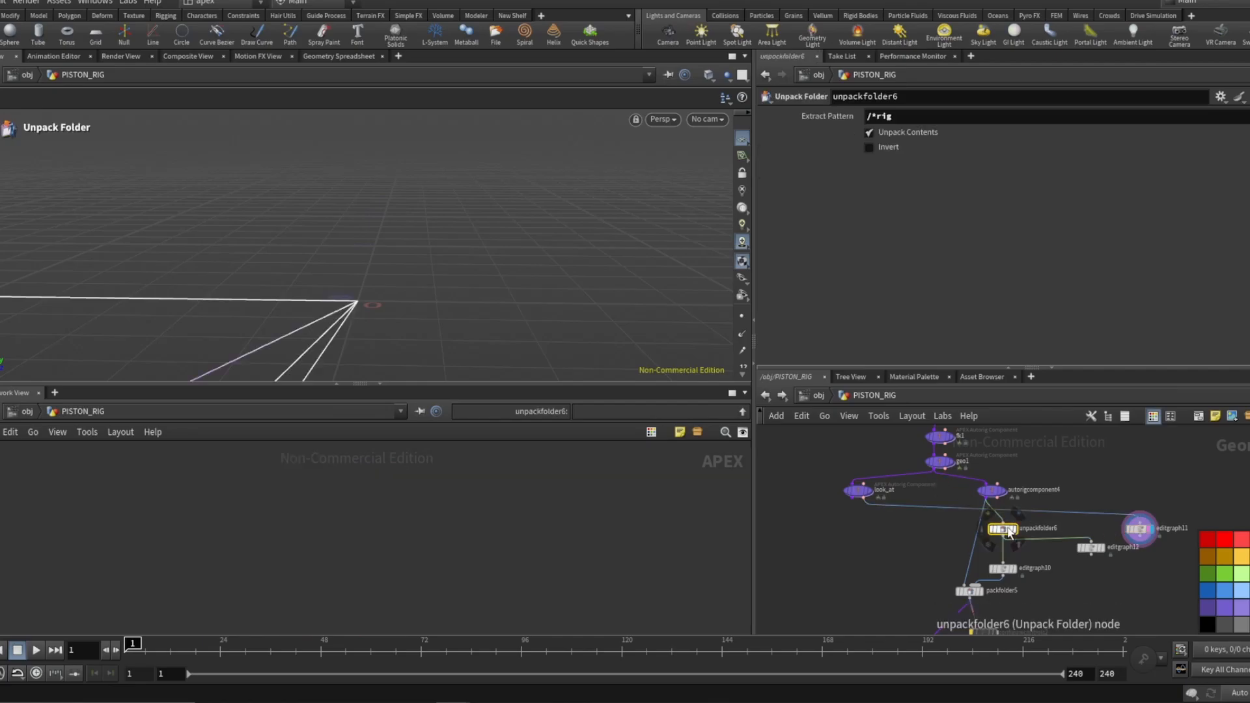
{"action": "left_click_drag", "start_coordinate": [1009, 530], "coordinate": [888, 521], "text": "alt"}
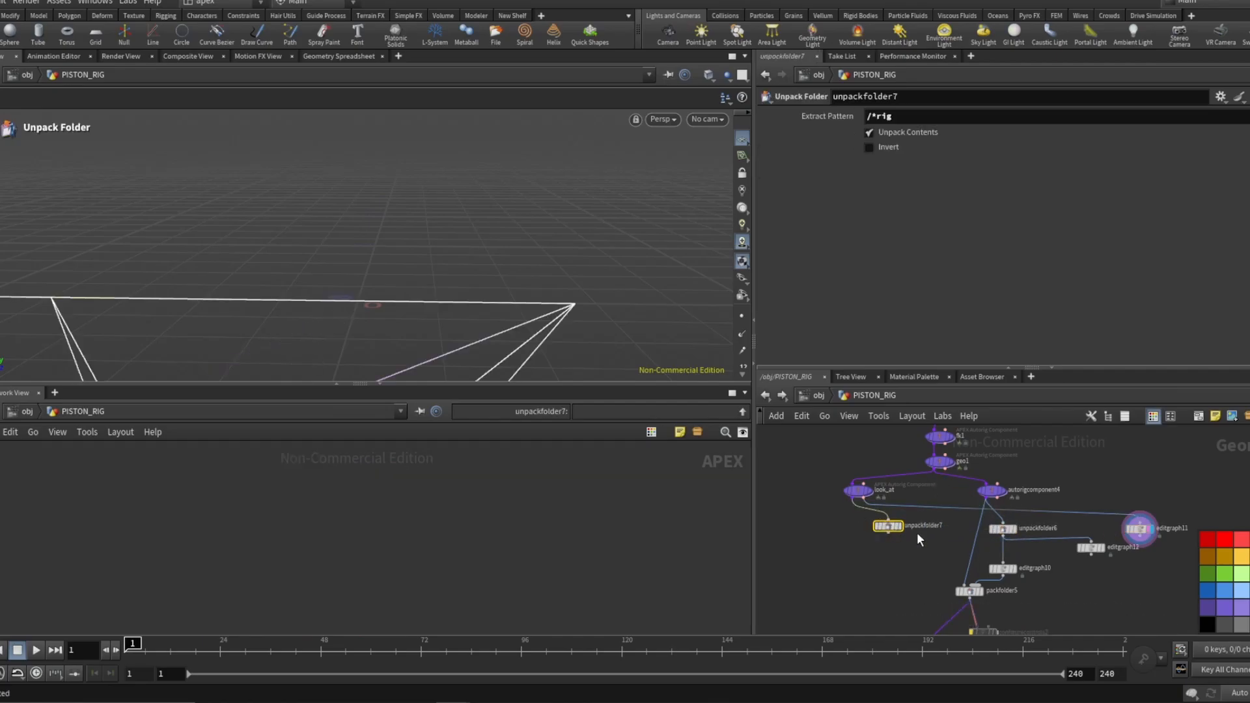
{"action": "left_click", "coordinate": [1137, 530]}
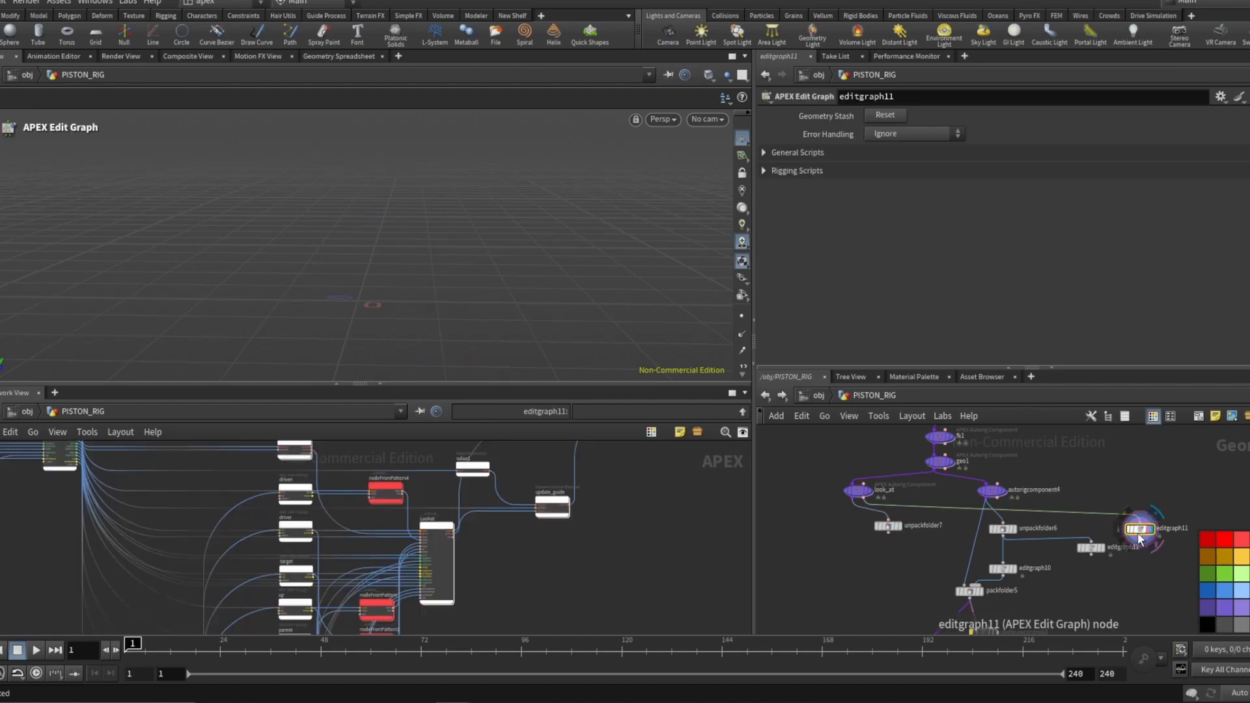
{"action": "left_click_drag", "start_coordinate": [1140, 538], "coordinate": [915, 551], "text": "alt"}
Wire unpackfolder7's output into editgraph13 and view editgraph13's APEX graph.
{"action": "scroll", "coordinate": [890, 539], "scroll_direction": "up", "scroll_amount": 3}
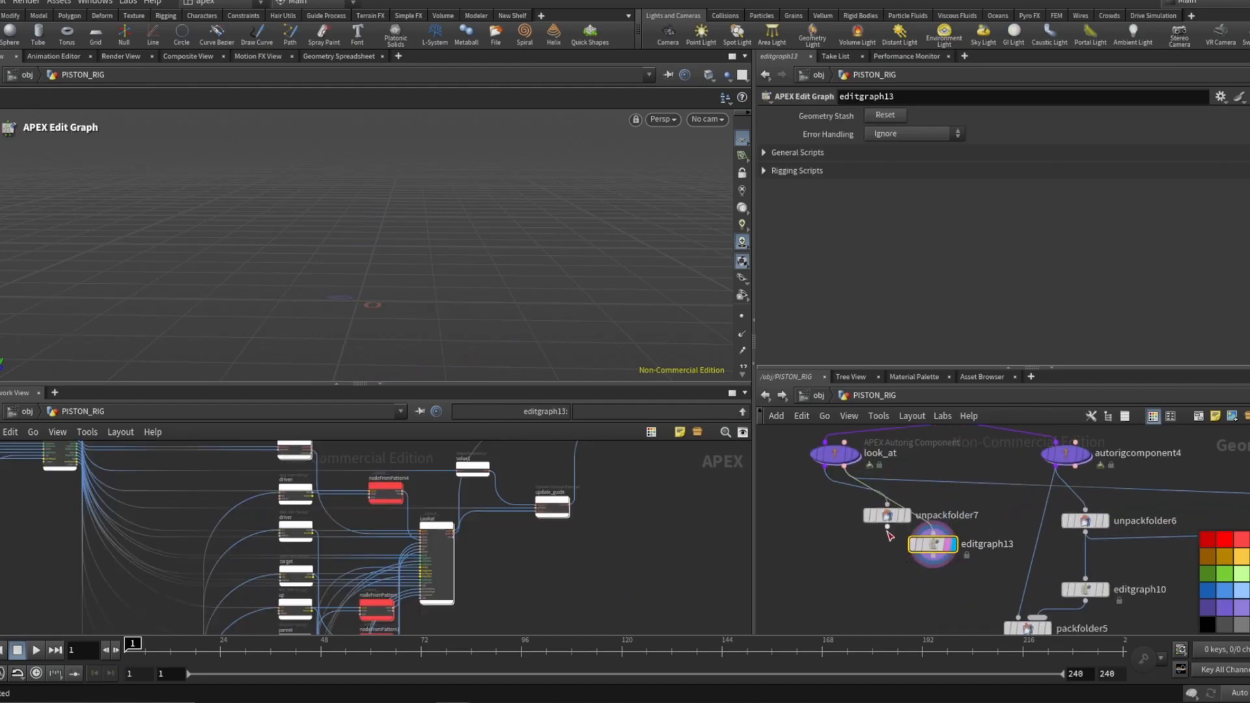
{"action": "left_click", "coordinate": [887, 528]}
{"action": "left_click", "coordinate": [928, 534]}
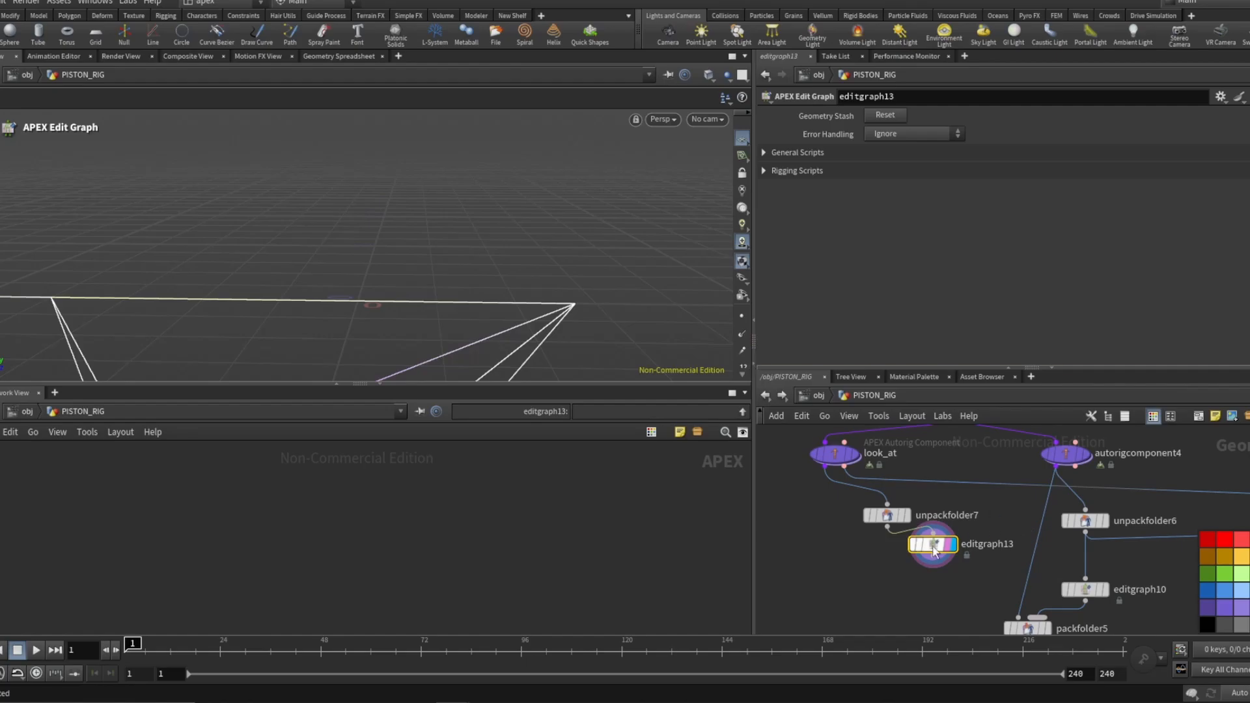
{"action": "left_click_drag", "start_coordinate": [935, 551], "coordinate": [936, 560]}
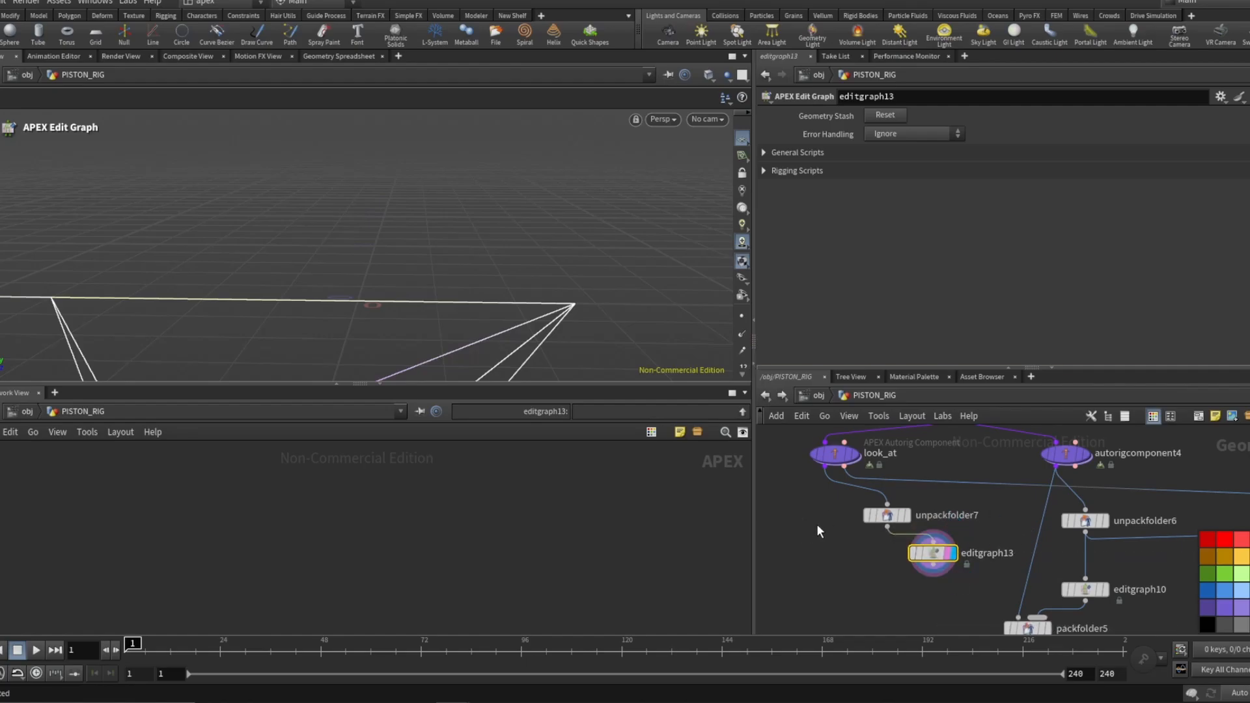
{"action": "key", "text": "space+h"}
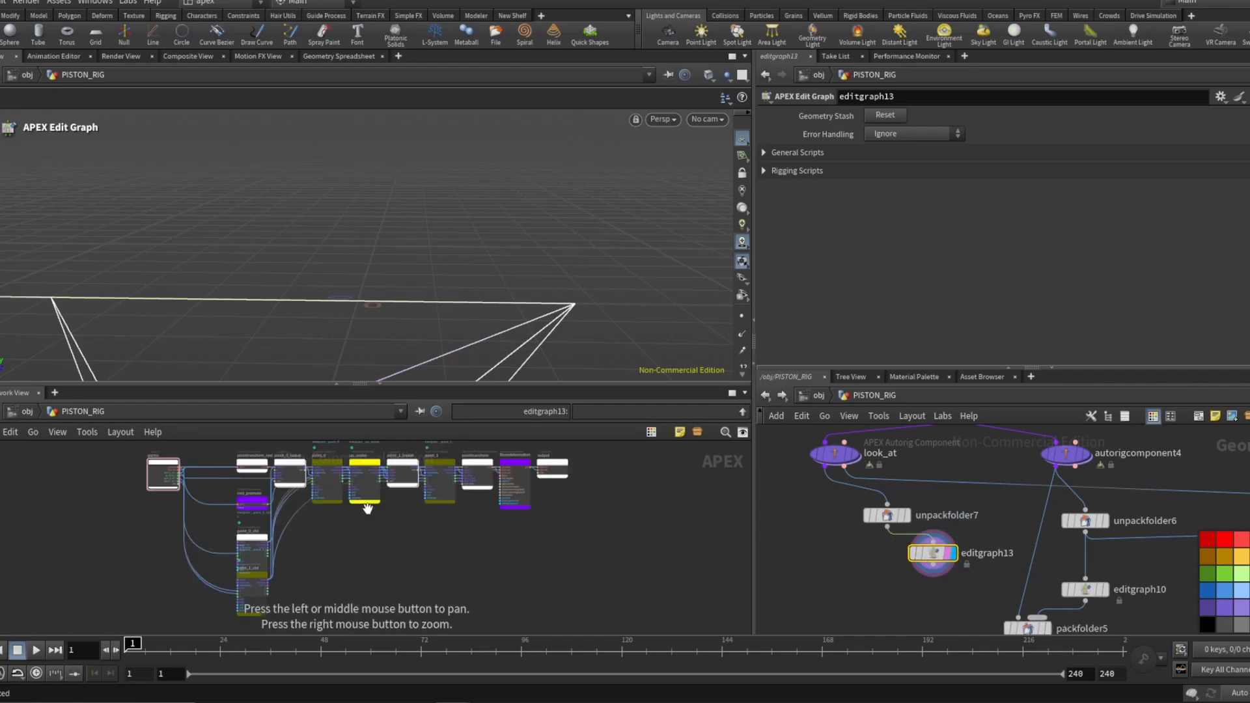
{"action": "scroll", "coordinate": [391, 514], "scroll_direction": "down", "scroll_amount": 2}
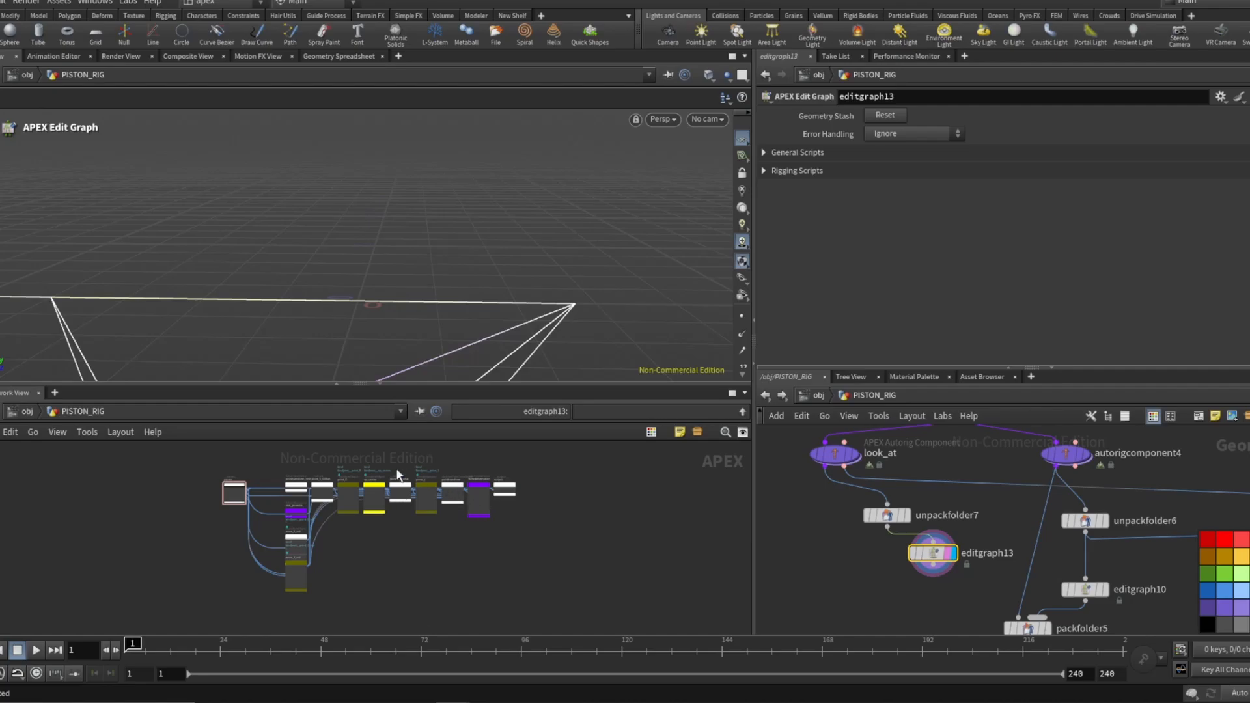
Check unpackfolder7's extract pattern, then return to editgraph13's APEX graph.
{"action": "scroll", "coordinate": [343, 484], "scroll_direction": "up", "scroll_amount": 5}
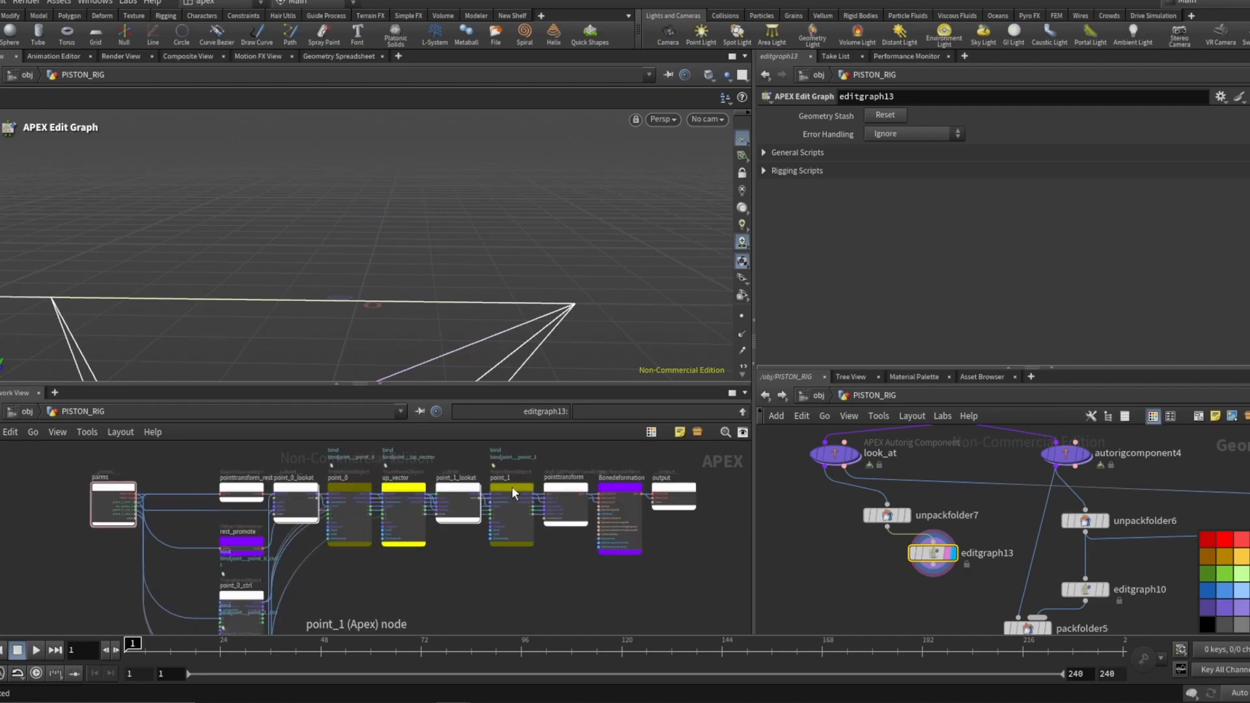
{"action": "scroll", "coordinate": [357, 499], "scroll_direction": "down", "scroll_amount": 3}
{"action": "scroll", "coordinate": [292, 557], "scroll_direction": "up", "scroll_amount": 3}
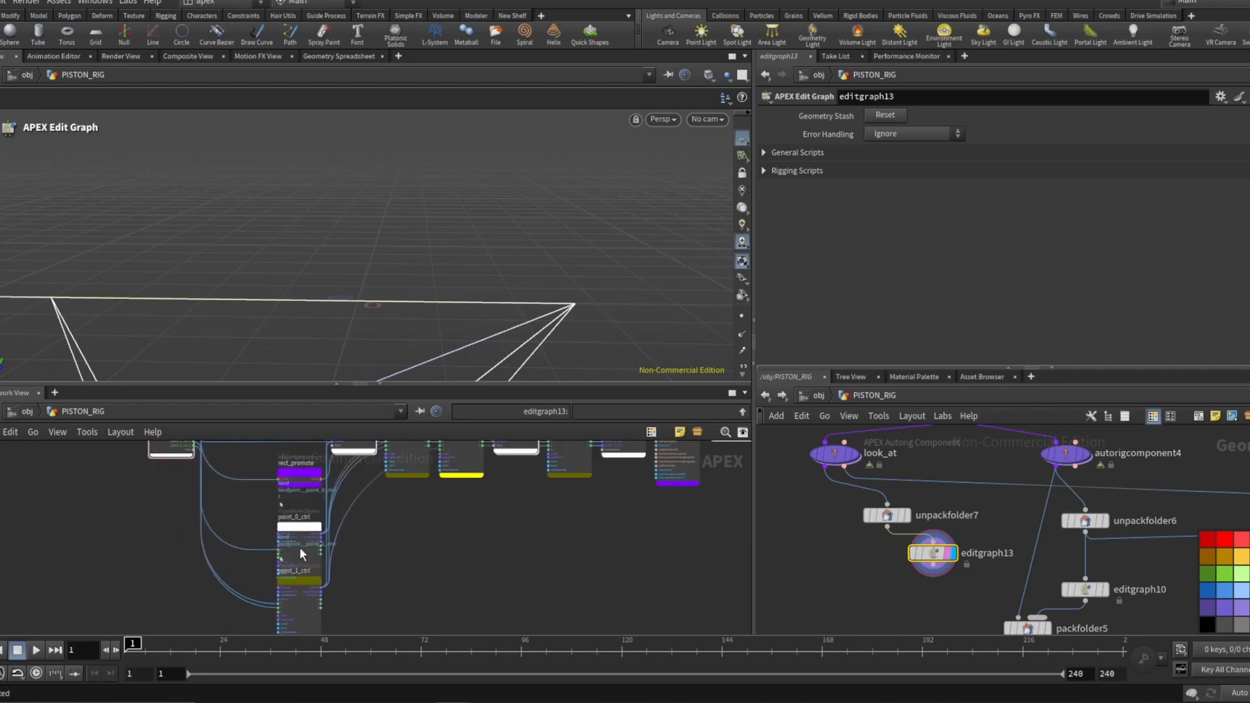
{"action": "left_click_drag", "start_coordinate": [303, 531], "coordinate": [293, 521]}
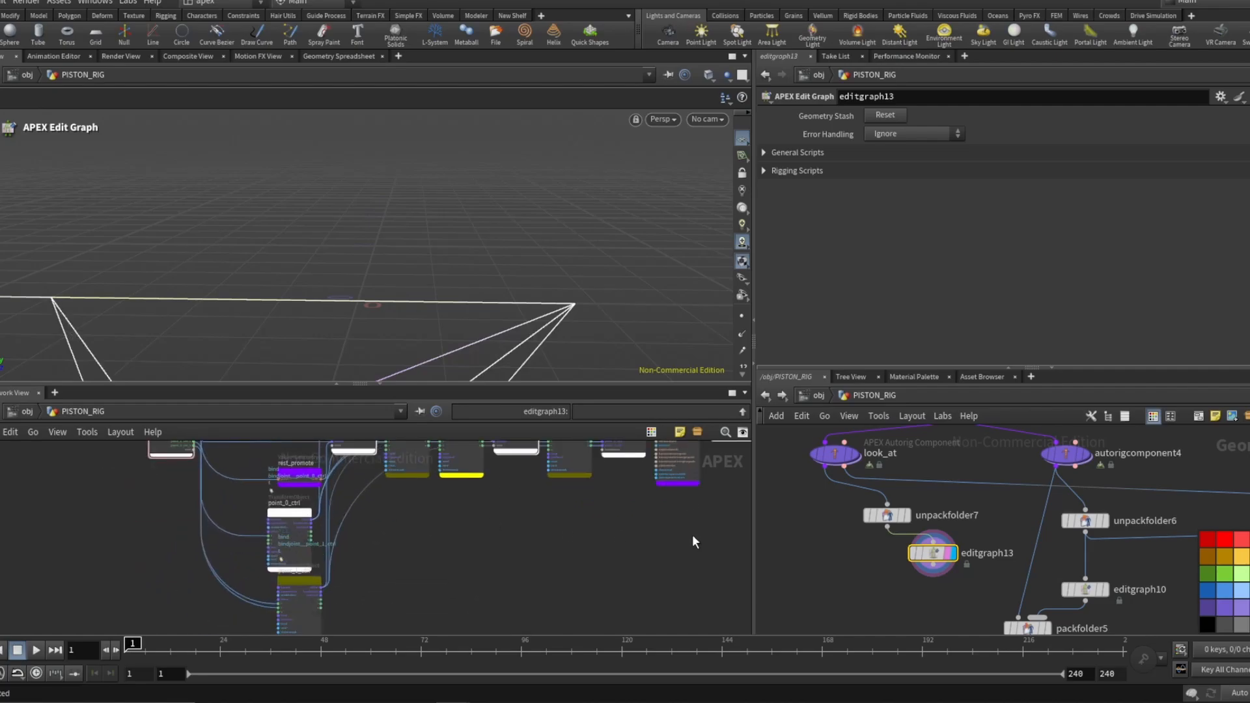
{"action": "left_click", "coordinate": [888, 516]}
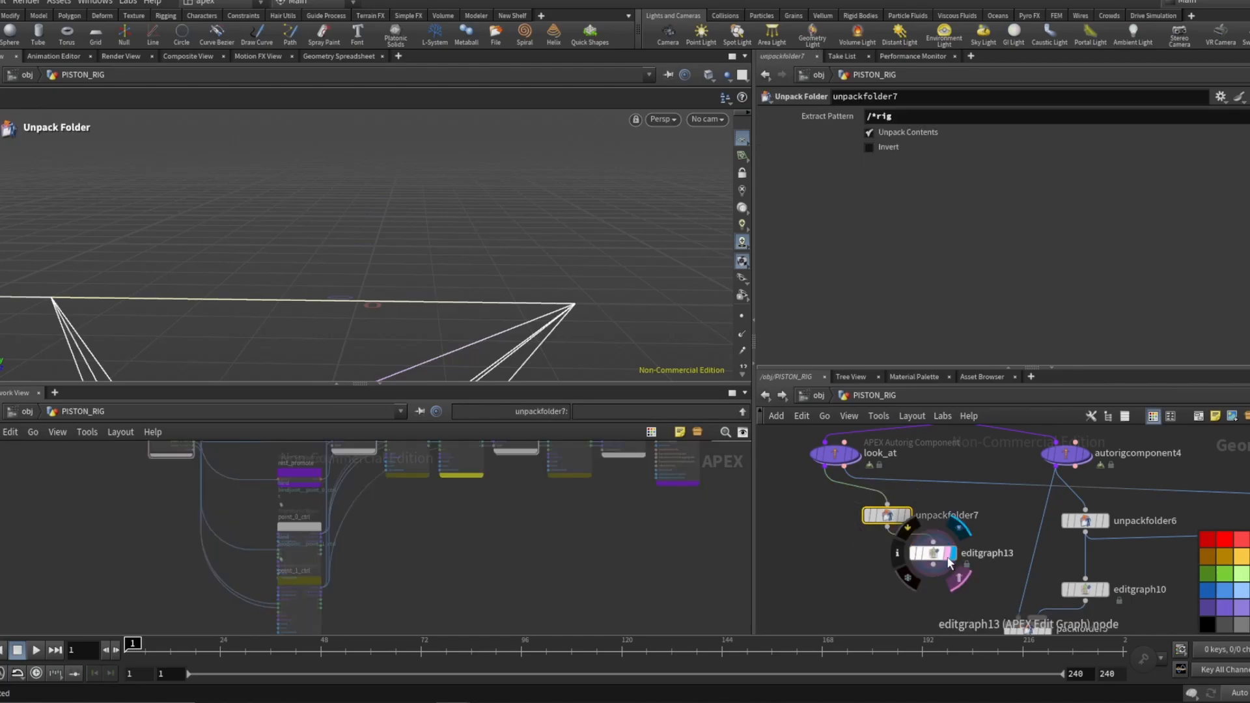
{"action": "scroll", "coordinate": [845, 607], "scroll_direction": "down", "scroll_amount": 1}
{"action": "left_click", "coordinate": [920, 568]}
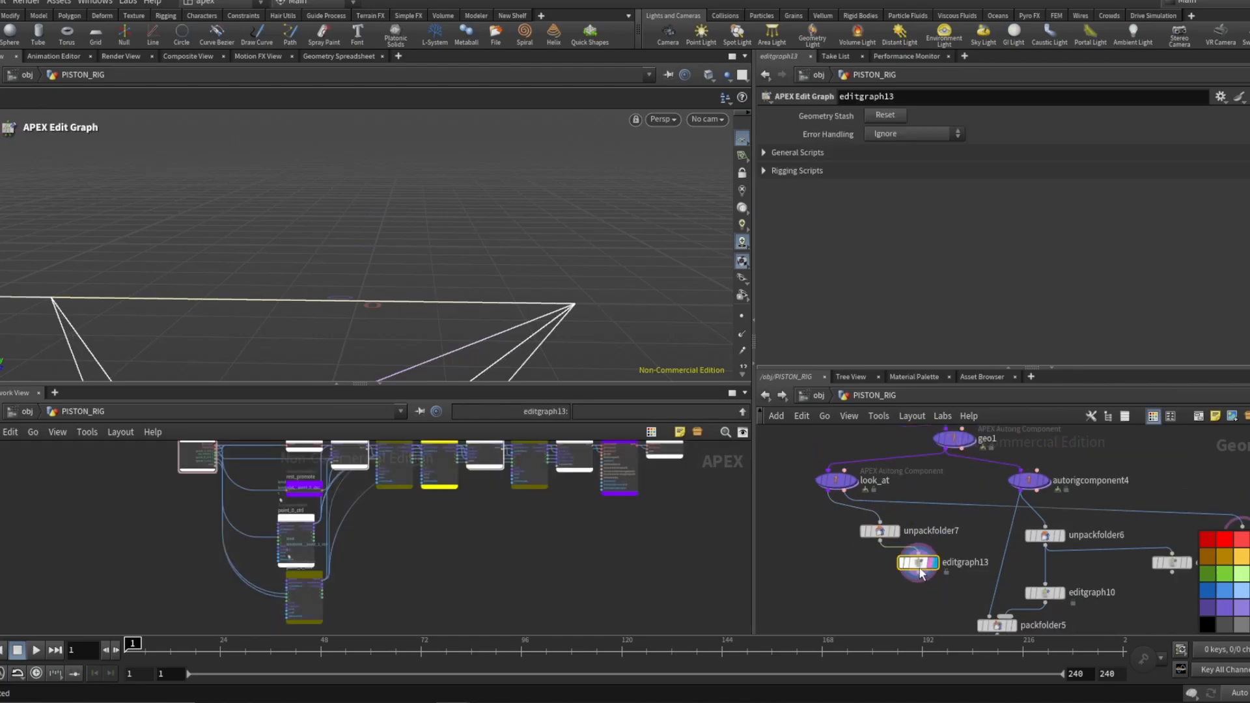
{"action": "scroll", "coordinate": [466, 553], "scroll_direction": "down", "scroll_amount": 3}
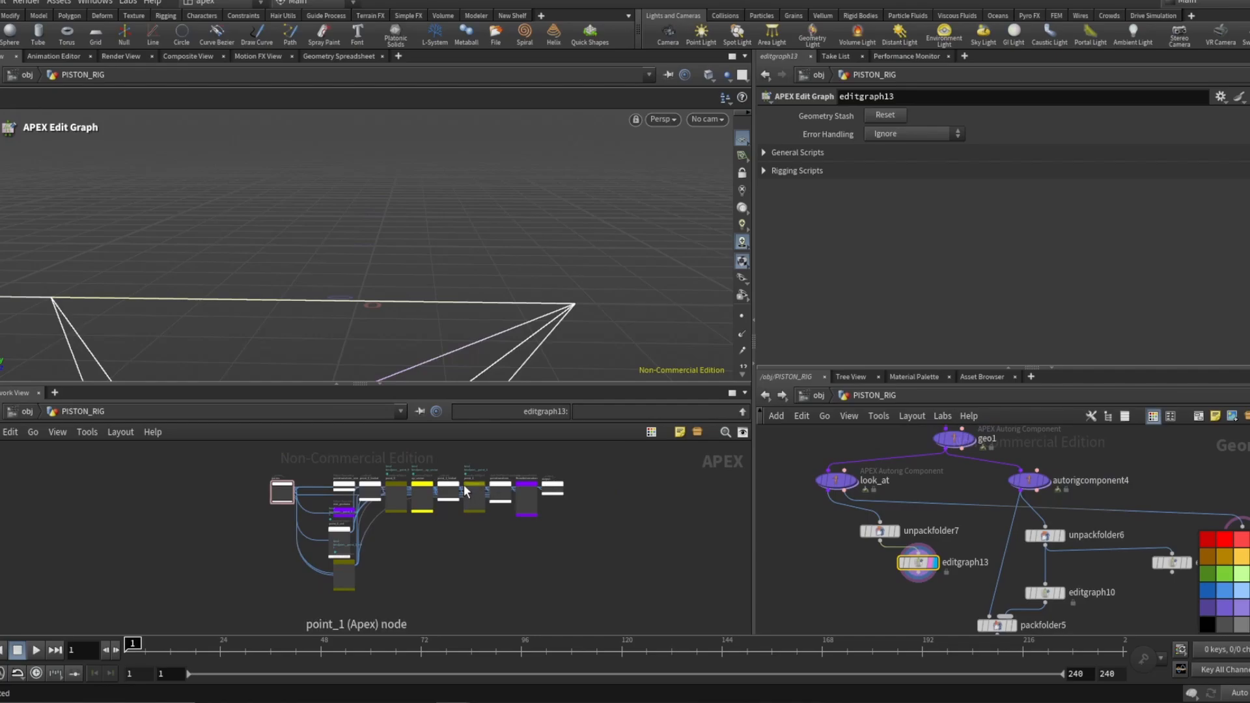
Move the point_1_lookat and point_0_lookat nodes below the main node chain in editgraph13's graph.
{"action": "left_click_drag", "start_coordinate": [465, 484], "coordinate": [459, 545]}
{"action": "scroll", "coordinate": [456, 478], "scroll_direction": "up", "scroll_amount": 5}
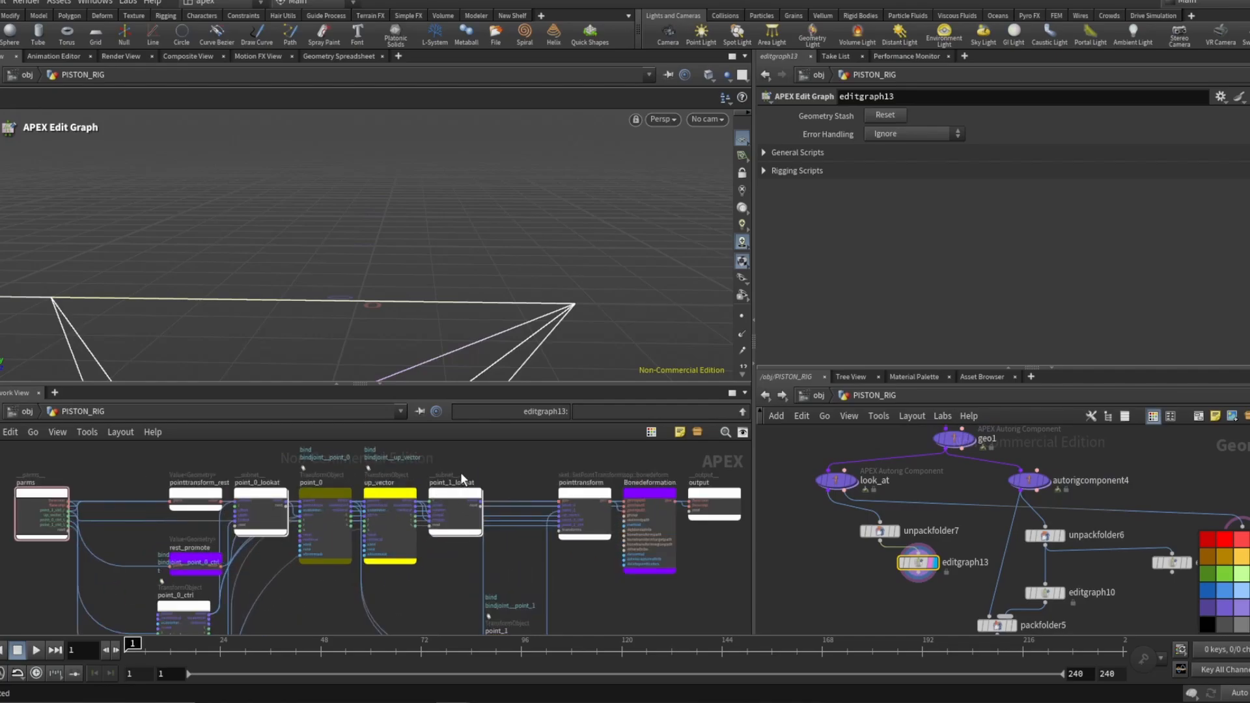
{"action": "scroll", "coordinate": [427, 502], "scroll_direction": "up", "scroll_amount": 1}
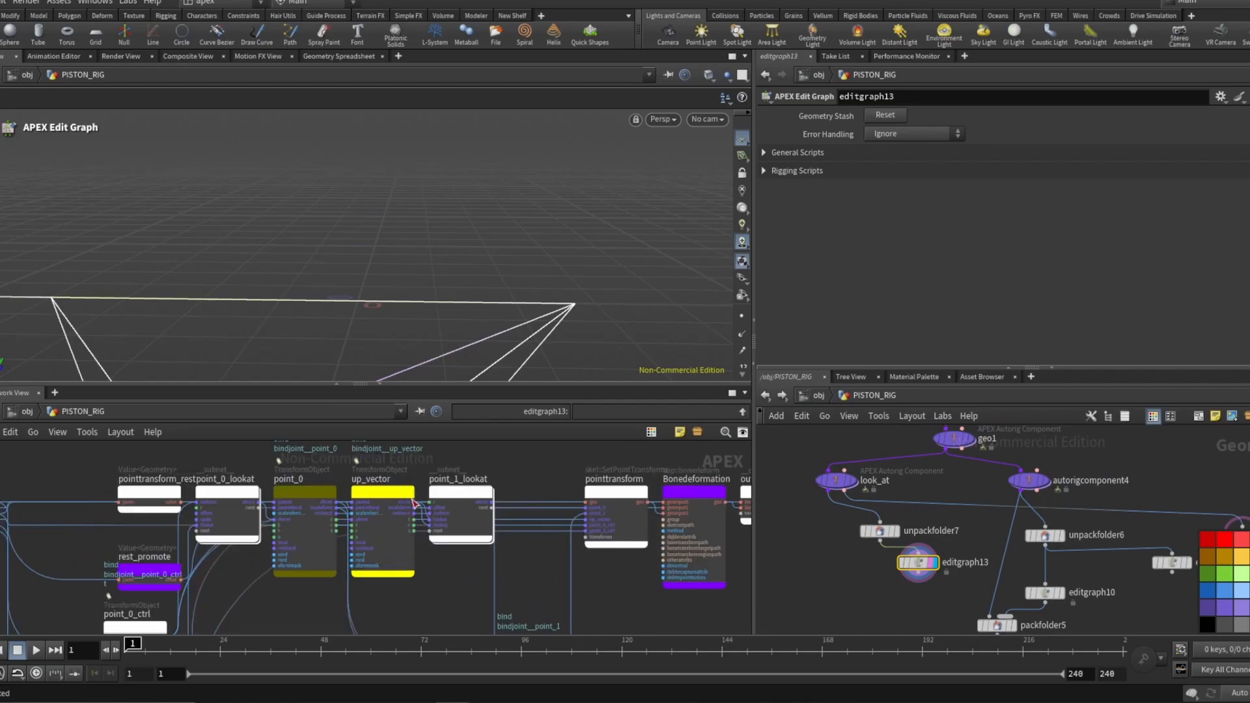
{"action": "left_click_drag", "start_coordinate": [249, 515], "coordinate": [288, 584]}
{"action": "scroll", "coordinate": [288, 583], "scroll_direction": "down", "scroll_amount": 2}
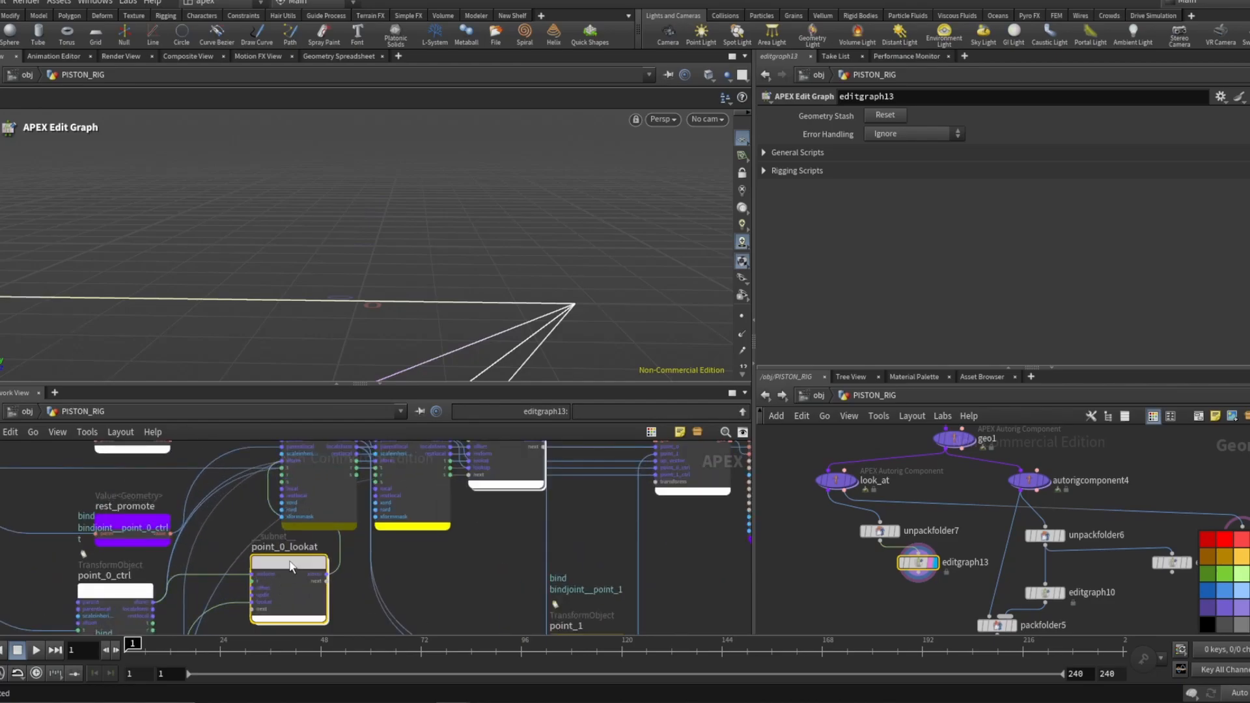
Open the point_0_lookat subnet and inspect its lookat node and connections.
{"action": "double_click", "coordinate": [285, 584]}
{"action": "scroll", "coordinate": [417, 508], "scroll_direction": "down", "scroll_amount": 2}
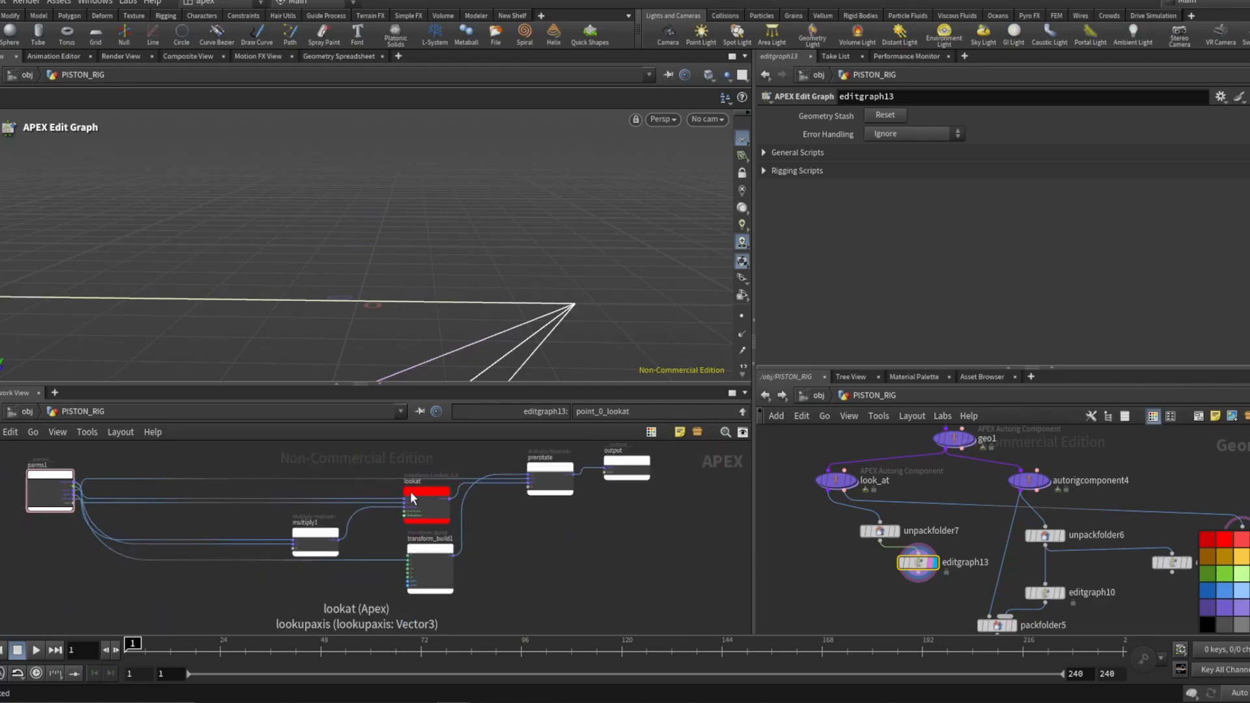
{"action": "scroll", "coordinate": [403, 493], "scroll_direction": "up", "scroll_amount": 2}
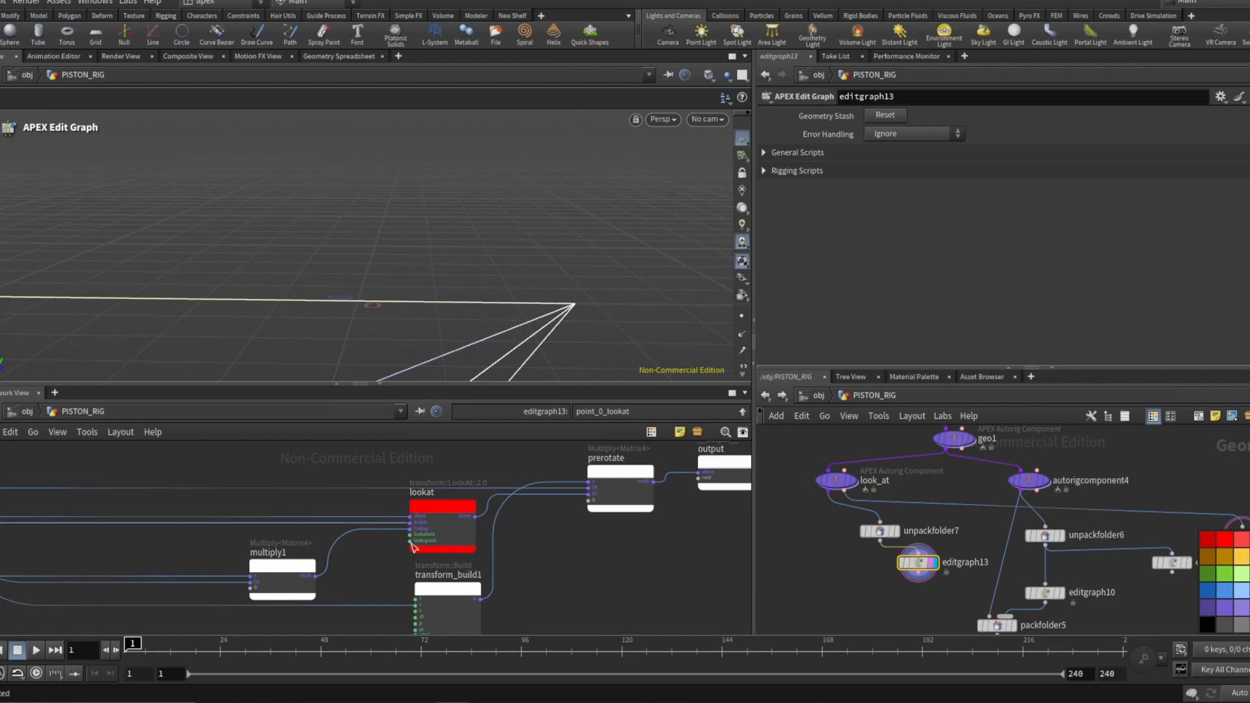
{"action": "left_click", "coordinate": [439, 508]}
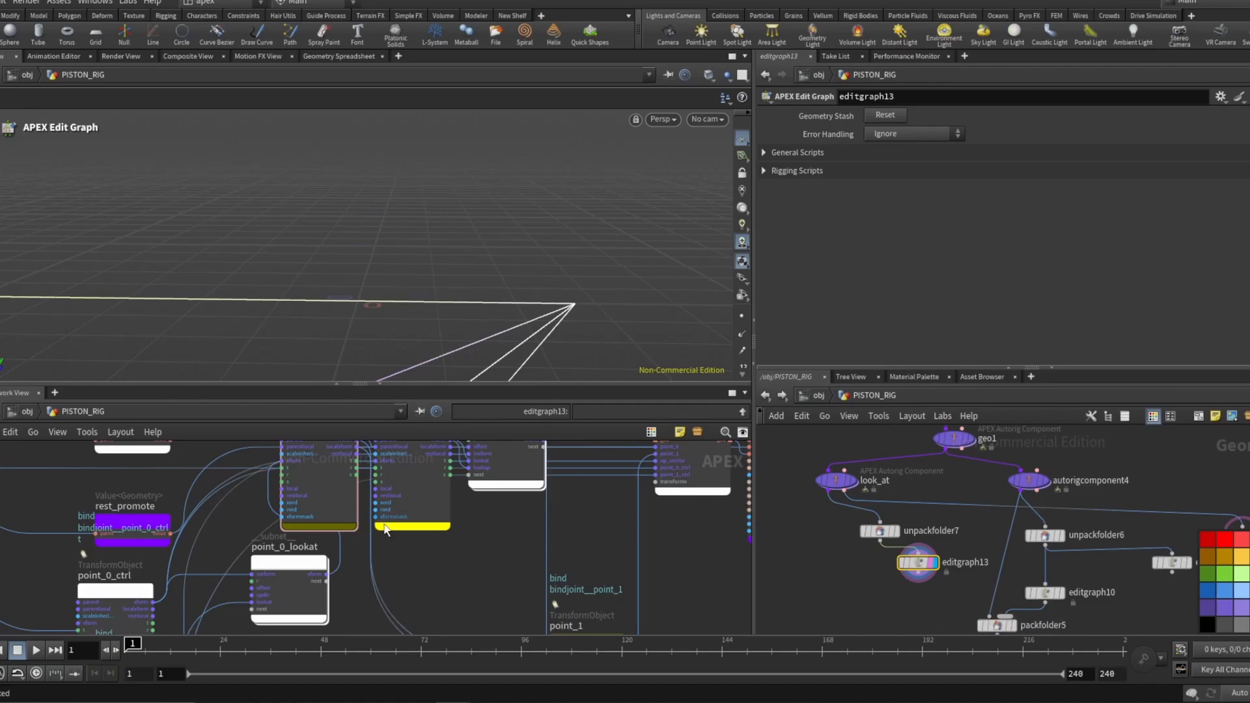
{"action": "scroll", "coordinate": [385, 526], "scroll_direction": "down", "scroll_amount": 4}
{"action": "scroll", "coordinate": [380, 485], "scroll_direction": "up", "scroll_amount": 2}
Reposition the point_1_lookat and point_1_ctrl nodes to tidy editgraph13's graph layout.
{"action": "left_click_drag", "start_coordinate": [486, 497], "coordinate": [479, 591]}
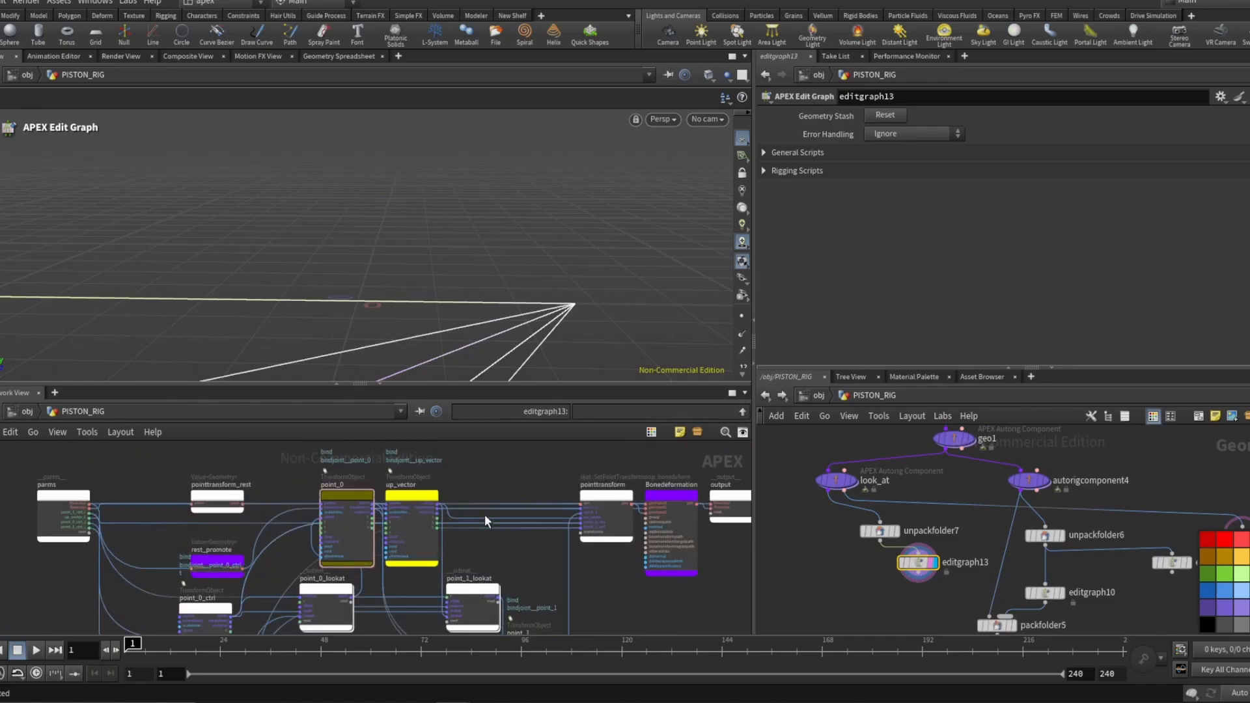
{"action": "scroll", "coordinate": [485, 515], "scroll_direction": "down", "scroll_amount": 2}
{"action": "scroll", "coordinate": [463, 589], "scroll_direction": "up", "scroll_amount": 3}
{"action": "scroll", "coordinate": [505, 579], "scroll_direction": "up", "scroll_amount": 1}
{"action": "left_click_drag", "start_coordinate": [481, 540], "coordinate": [481, 552]}
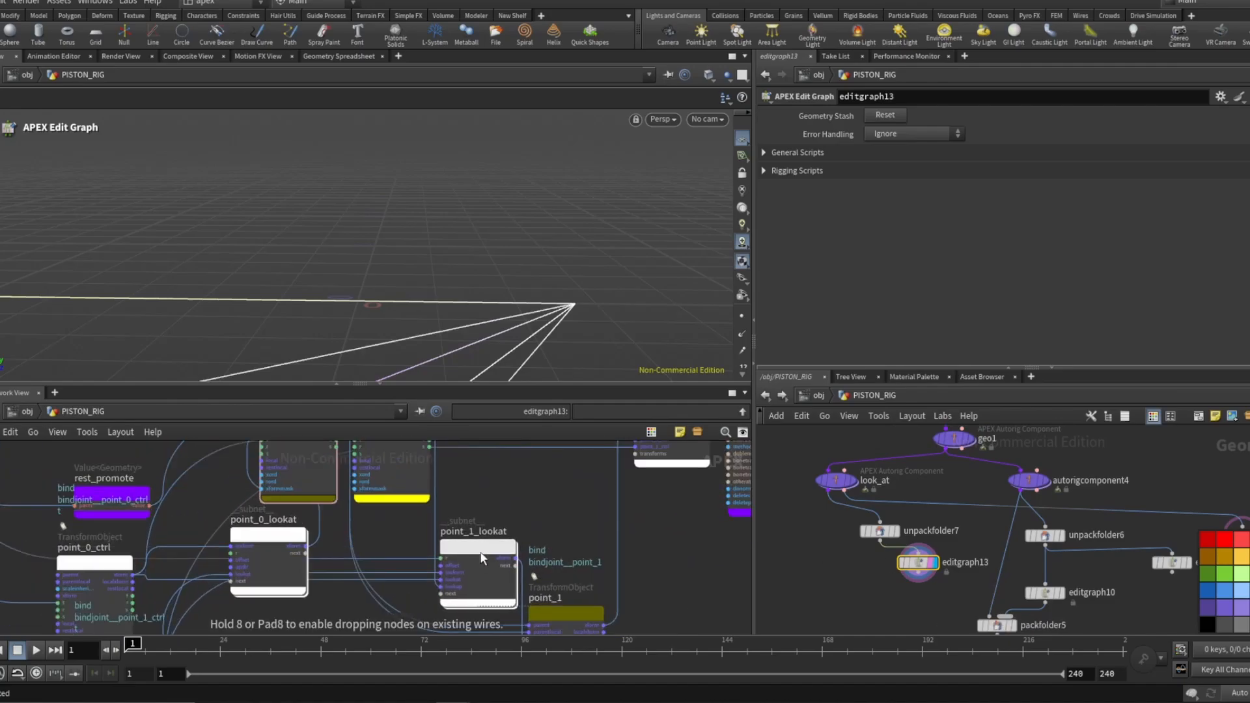
{"action": "scroll", "coordinate": [245, 535], "scroll_direction": "down", "scroll_amount": 3}
{"action": "scroll", "coordinate": [173, 524], "scroll_direction": "down", "scroll_amount": 3}
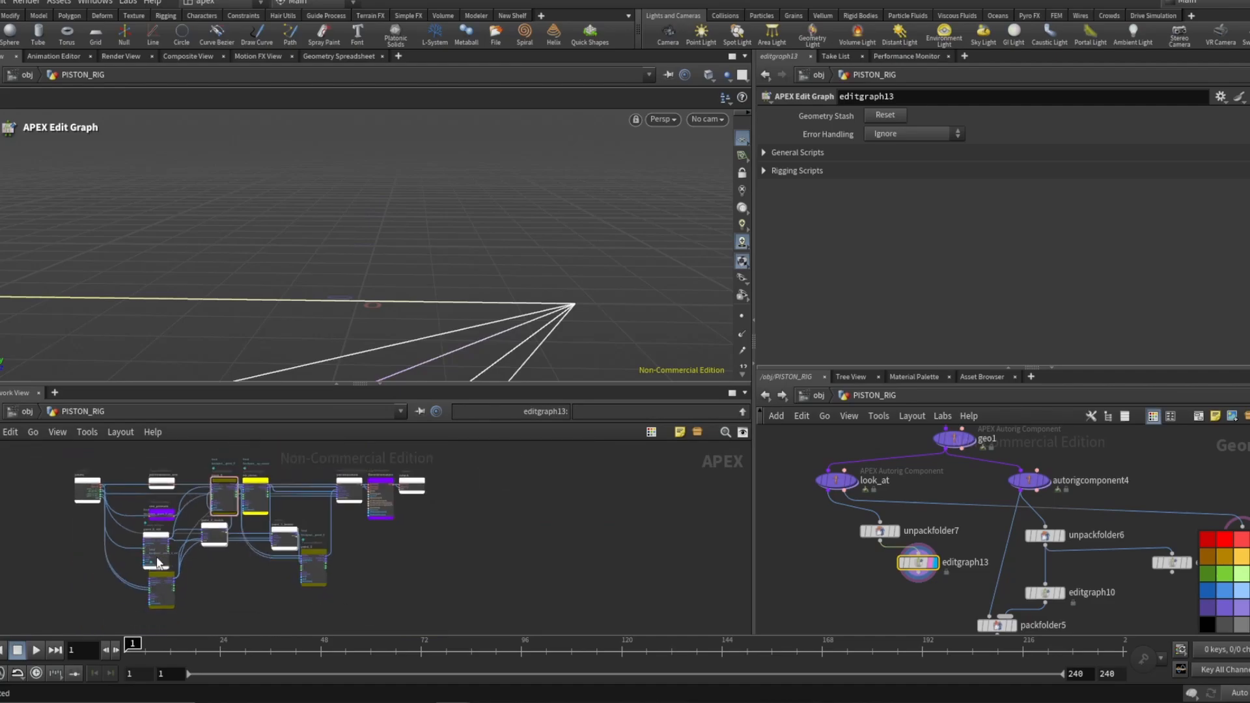
{"action": "scroll", "coordinate": [158, 562], "scroll_direction": "up", "scroll_amount": 3}
{"action": "scroll", "coordinate": [274, 521], "scroll_direction": "down", "scroll_amount": 2}
{"action": "scroll", "coordinate": [371, 505], "scroll_direction": "up", "scroll_amount": 2}
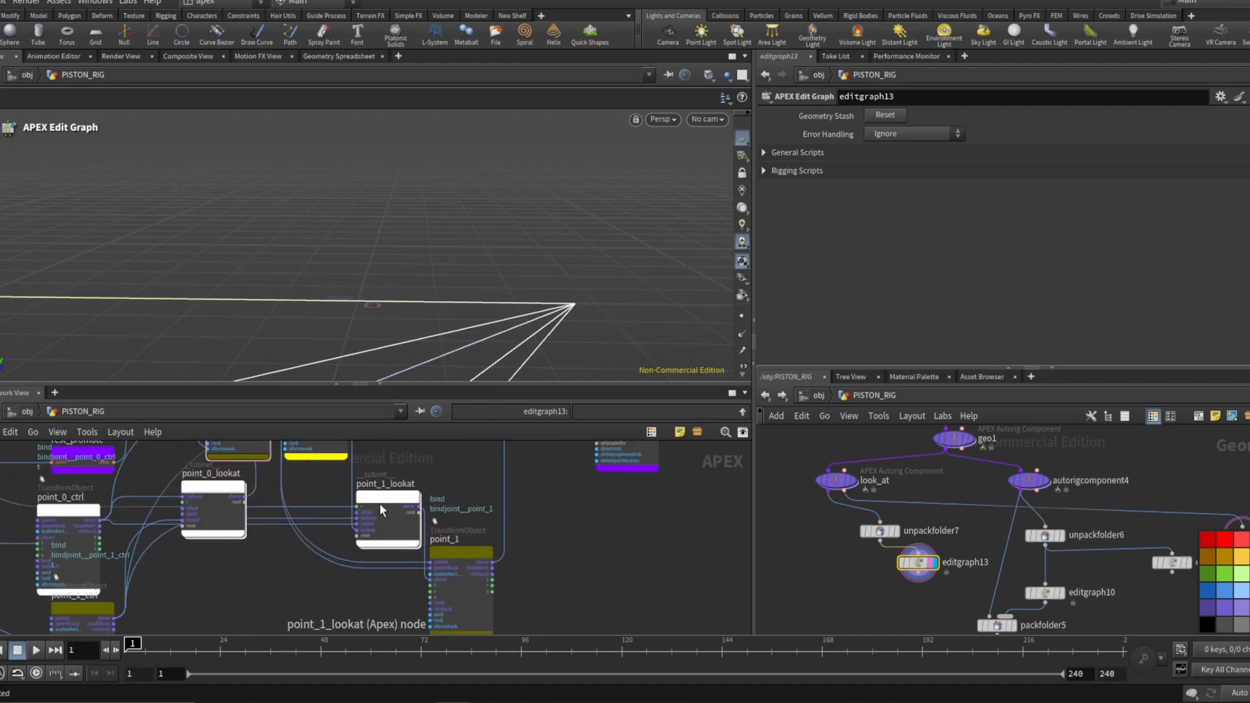
{"action": "left_click_drag", "start_coordinate": [380, 503], "coordinate": [346, 586]}
{"action": "scroll", "coordinate": [302, 589], "scroll_direction": "up", "scroll_amount": 3}
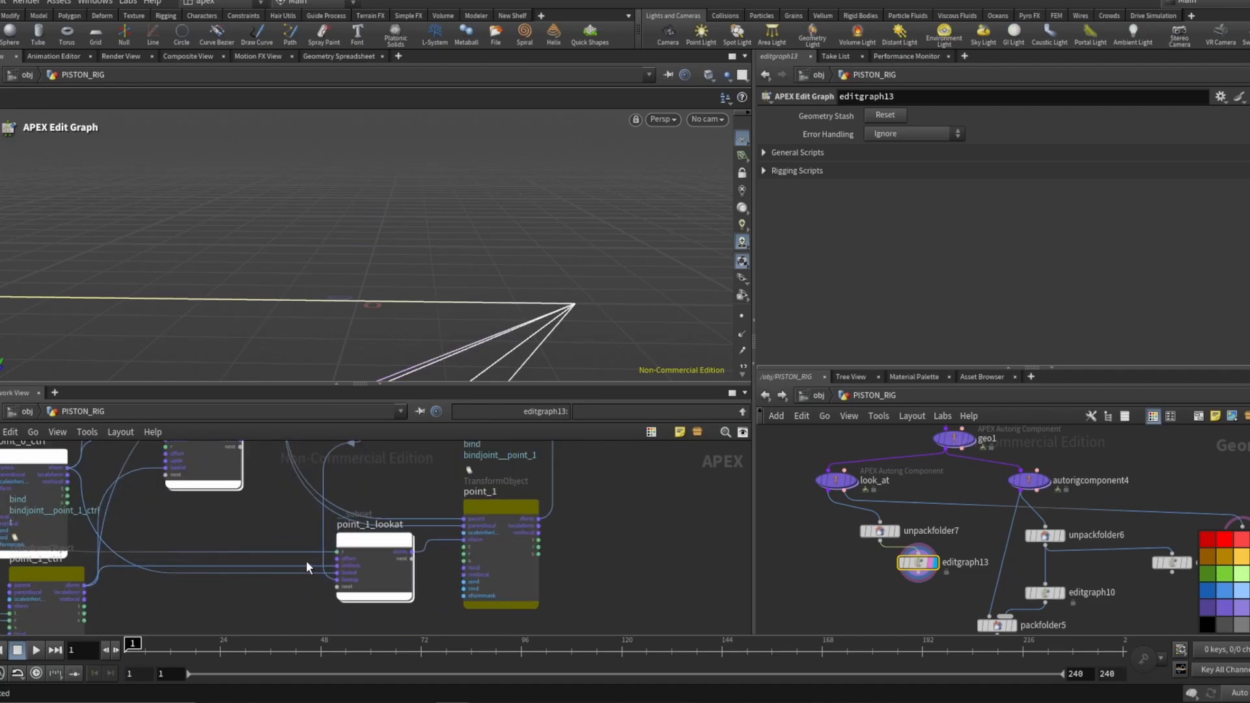
{"action": "scroll", "coordinate": [306, 563], "scroll_direction": "down", "scroll_amount": 4}
{"action": "scroll", "coordinate": [173, 577], "scroll_direction": "up", "scroll_amount": 3}
{"action": "left_click_drag", "start_coordinate": [170, 558], "coordinate": [155, 592]}
{"action": "scroll", "coordinate": [179, 592], "scroll_direction": "down", "scroll_amount": 2}
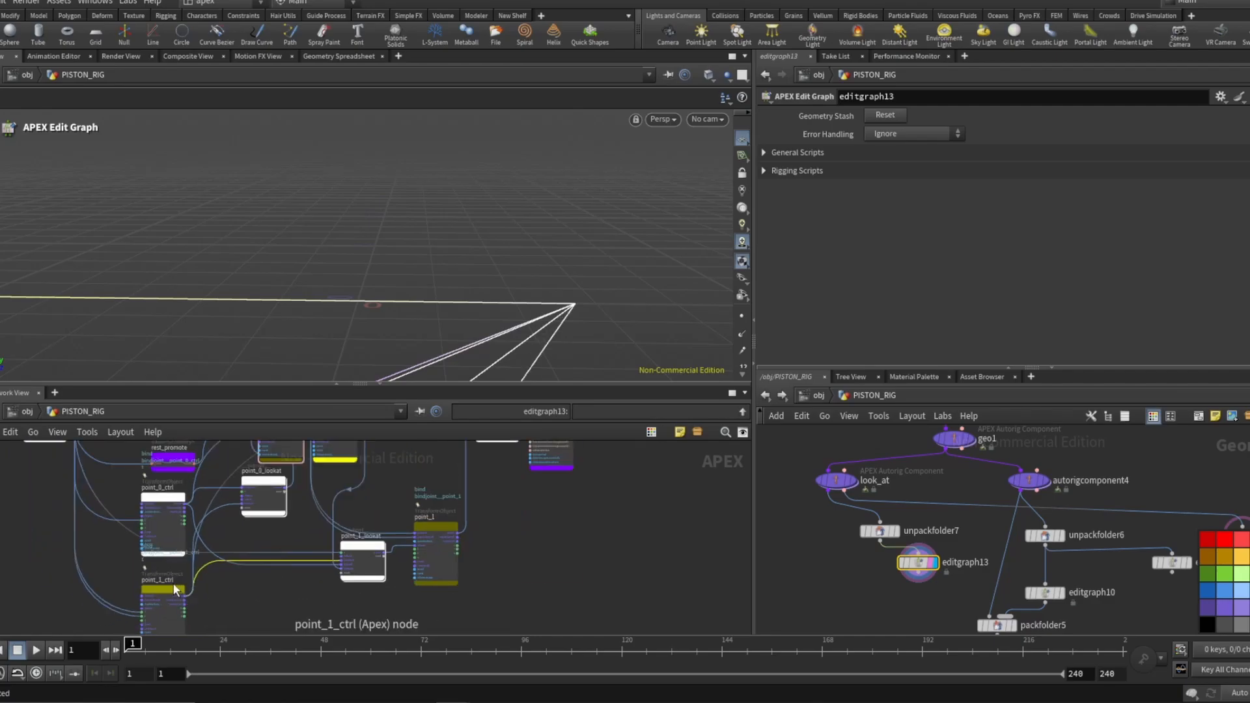
Examine the wiring between point_0_ctrl, point_1_ctrl, point_1_lookat and point_1 in editgraph13's graph.
{"action": "scroll", "coordinate": [165, 582], "scroll_direction": "up", "scroll_amount": 3}
{"action": "scroll", "coordinate": [178, 594], "scroll_direction": "down", "scroll_amount": 2}
{"action": "scroll", "coordinate": [180, 479], "scroll_direction": "up", "scroll_amount": 3}
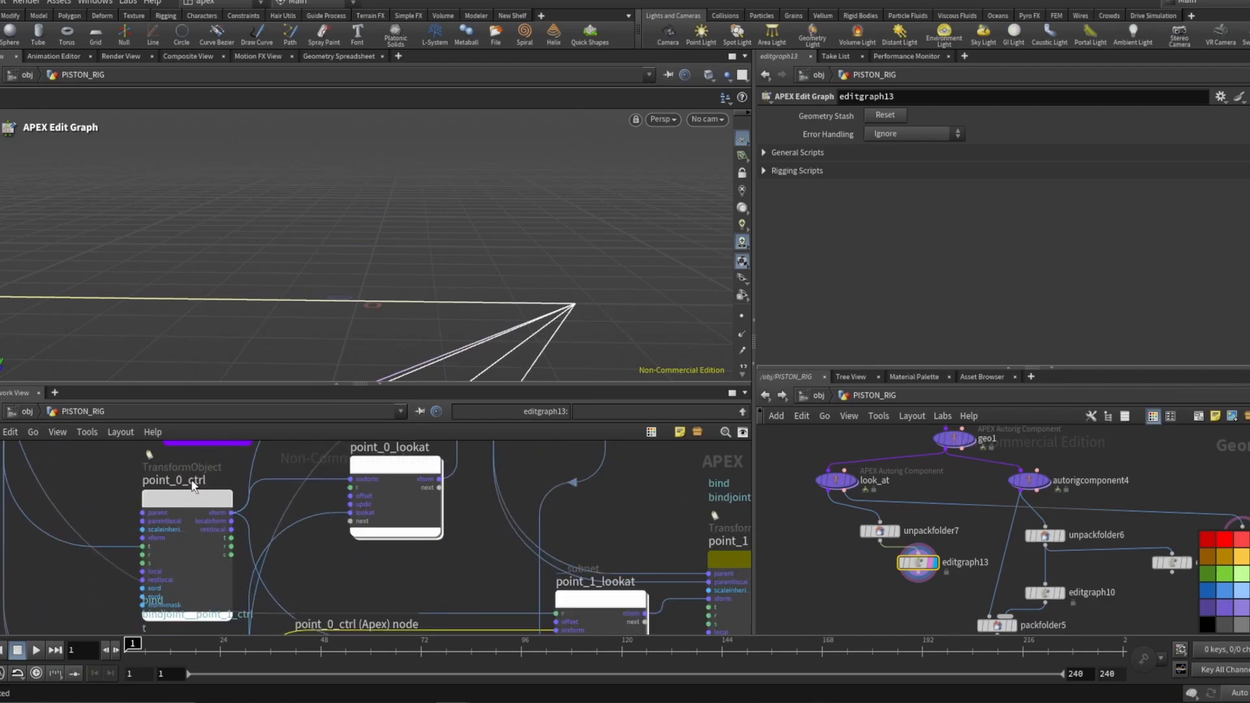
{"action": "scroll", "coordinate": [191, 482], "scroll_direction": "down", "scroll_amount": 3}
{"action": "scroll", "coordinate": [338, 560], "scroll_direction": "up", "scroll_amount": 2}
{"action": "scroll", "coordinate": [159, 491], "scroll_direction": "down", "scroll_amount": 3}
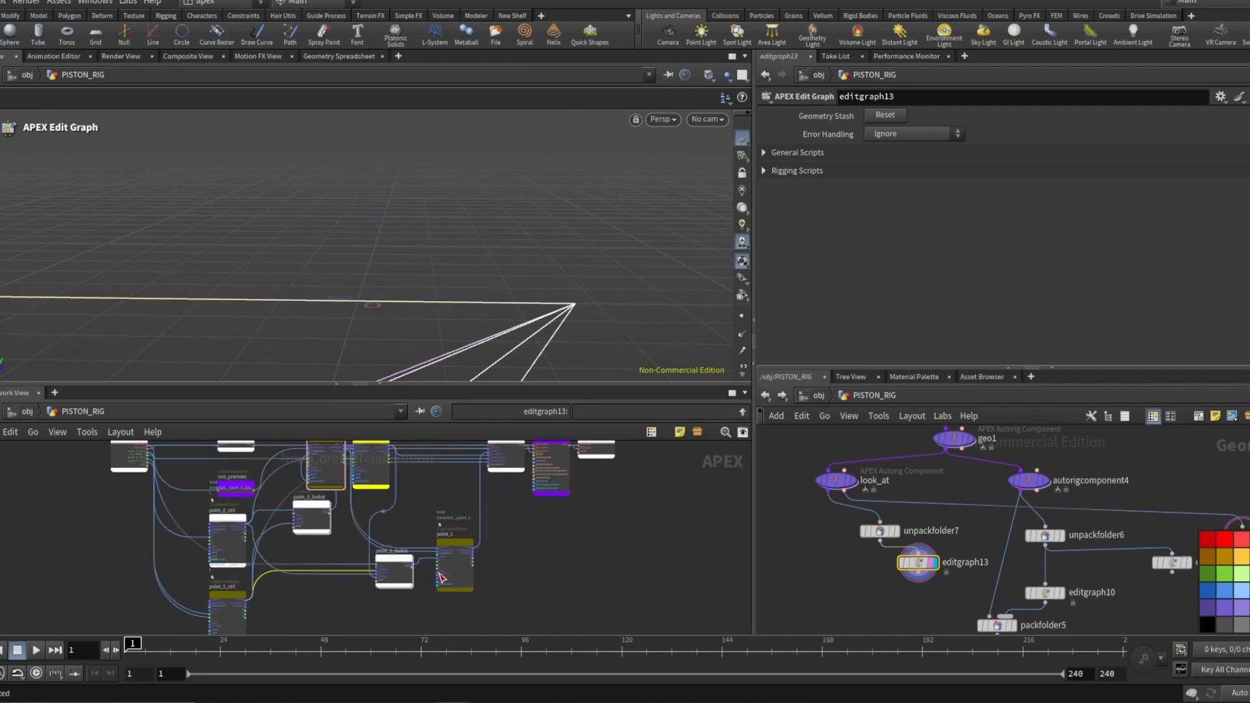
{"action": "scroll", "coordinate": [440, 548], "scroll_direction": "up", "scroll_amount": 3}
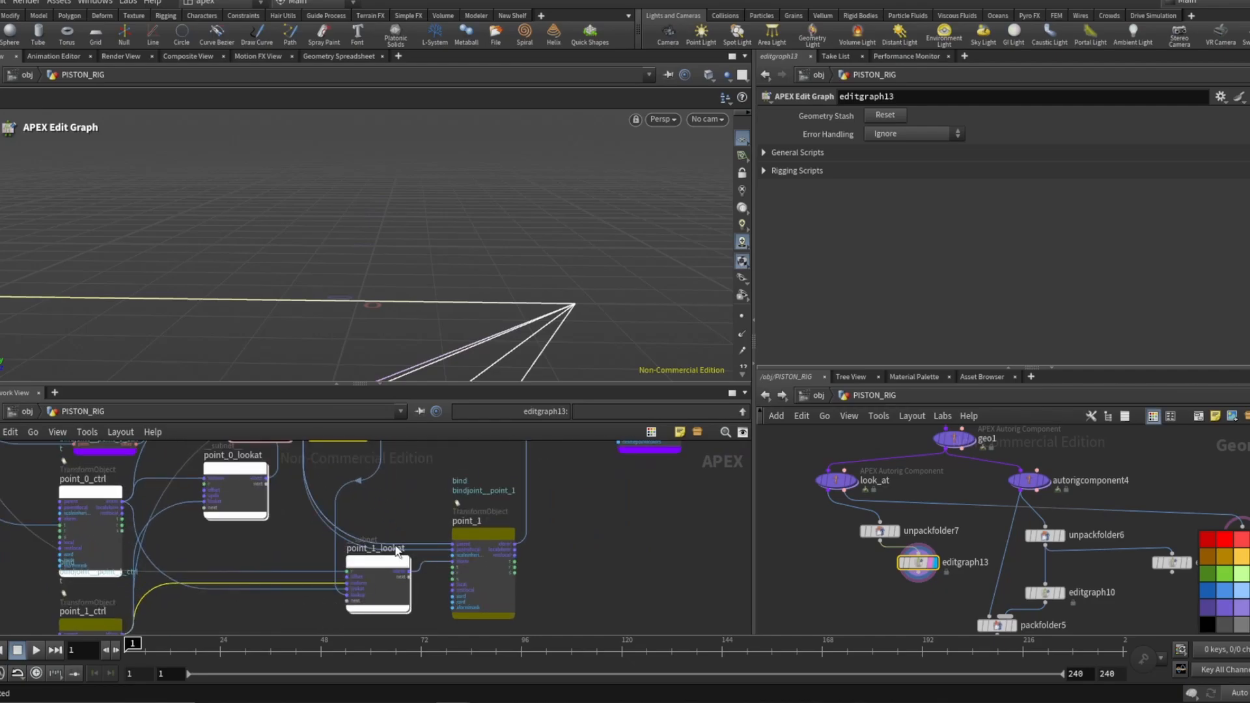
{"action": "scroll", "coordinate": [460, 553], "scroll_direction": "up", "scroll_amount": 3}
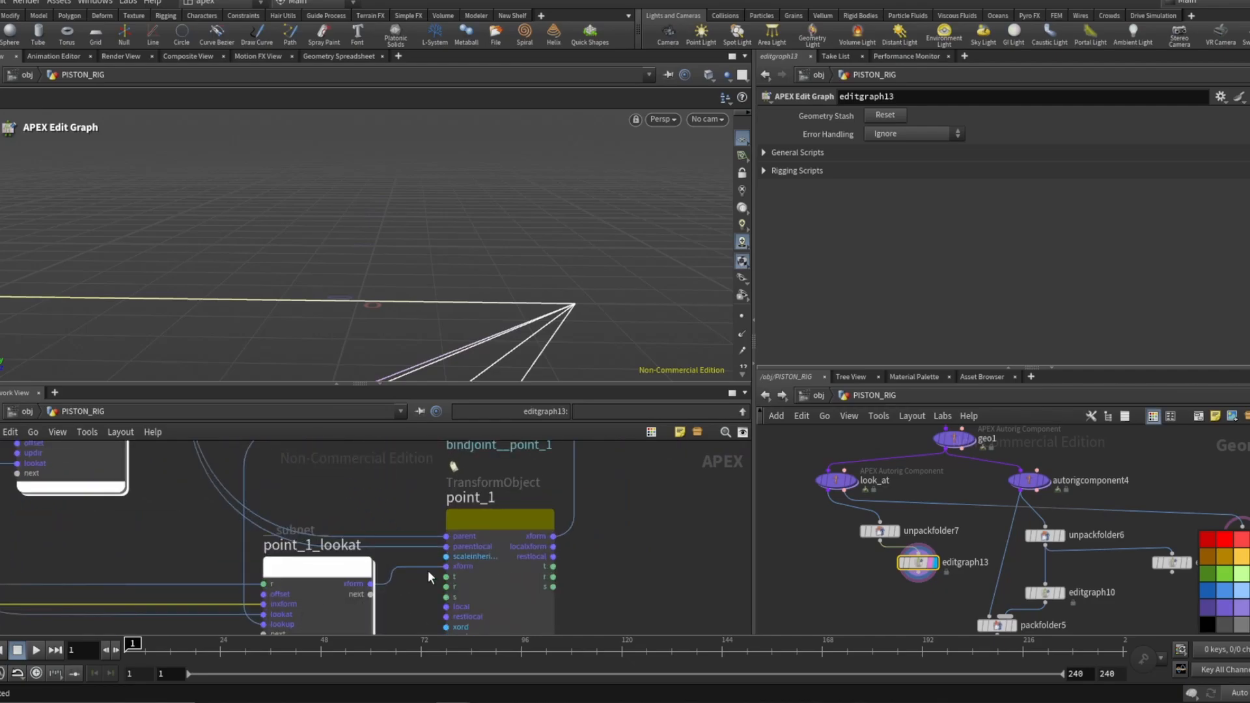
{"action": "scroll", "coordinate": [430, 554], "scroll_direction": "down", "scroll_amount": 3}
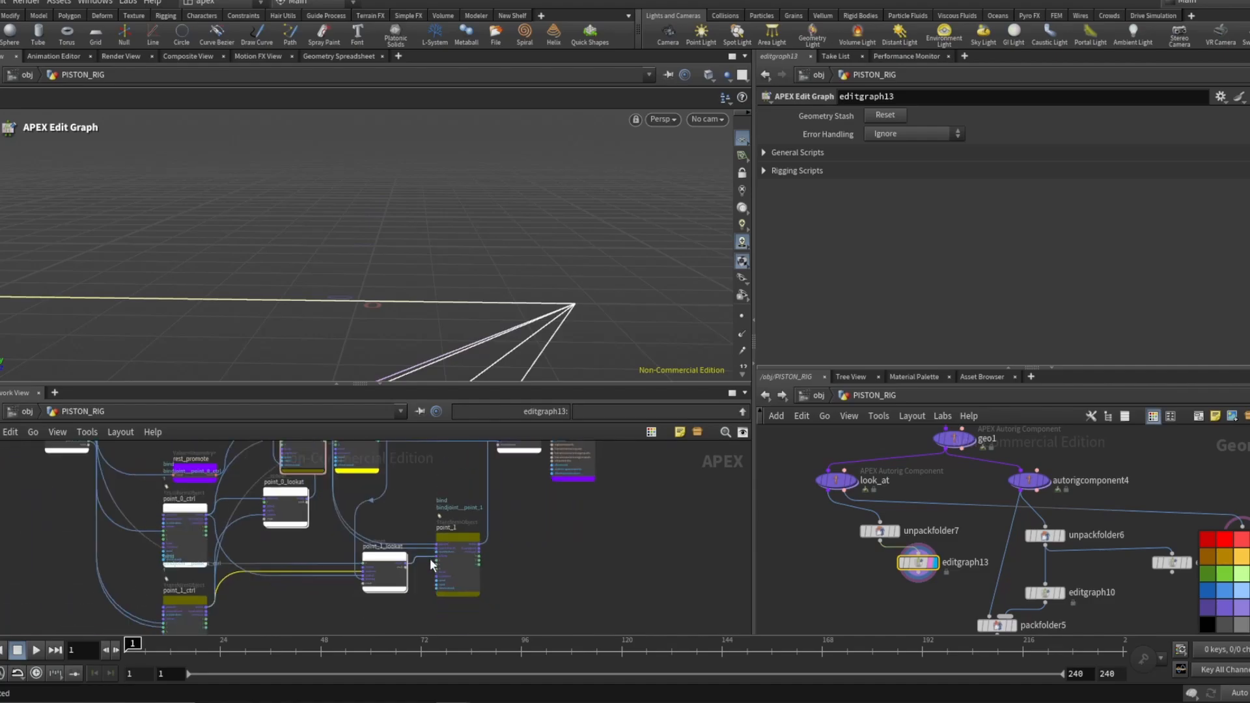
{"action": "scroll", "coordinate": [366, 526], "scroll_direction": "down", "scroll_amount": 3}
{"action": "scroll", "coordinate": [369, 526], "scroll_direction": "up", "scroll_amount": 3}
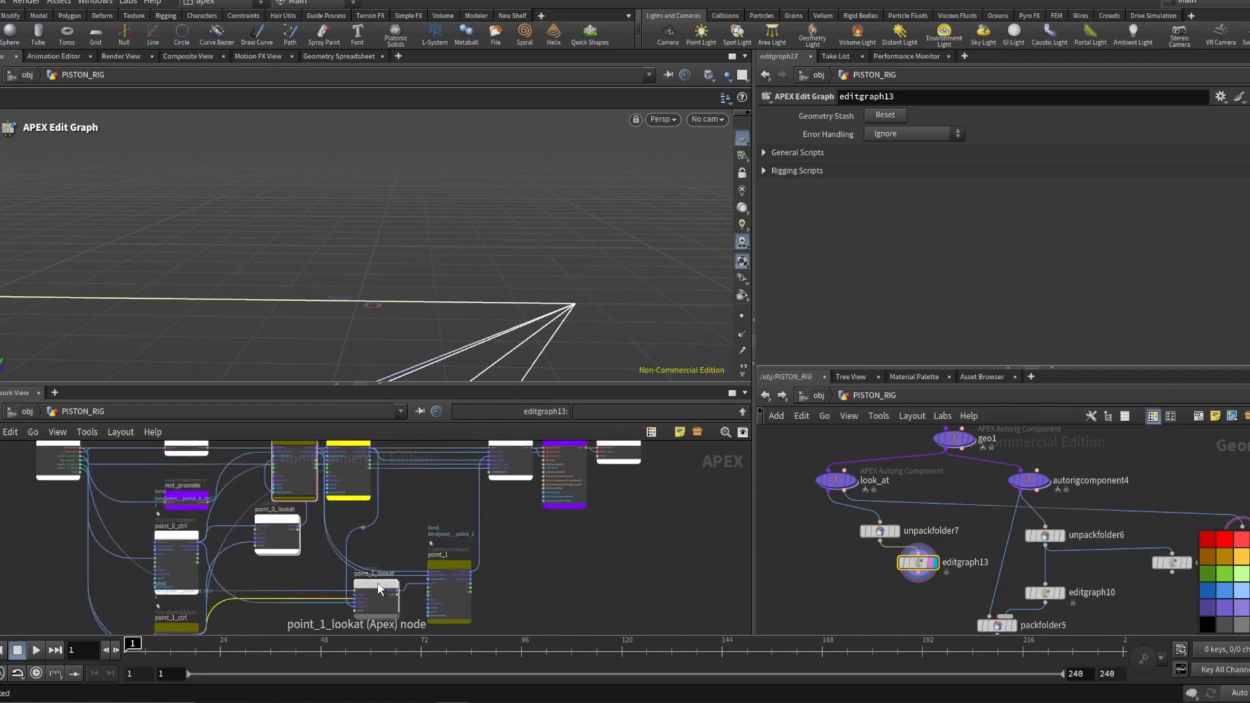
{"action": "left_click", "coordinate": [380, 590]}
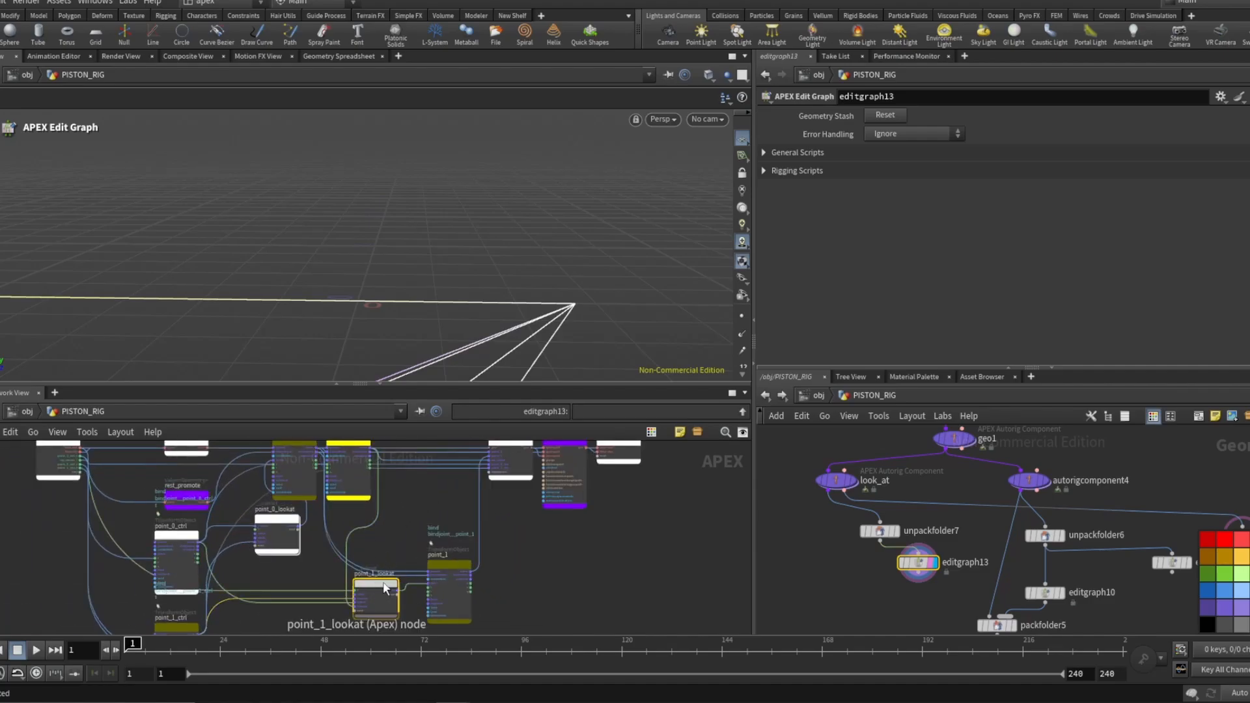
Select editgraph10 and examine its point_1_lookat1, point_1_blendrotate and point_1SmoothIk nodes for comparison.
{"action": "scroll", "coordinate": [1003, 579], "scroll_direction": "up", "scroll_amount": 2}
{"action": "left_click", "coordinate": [1010, 558]}
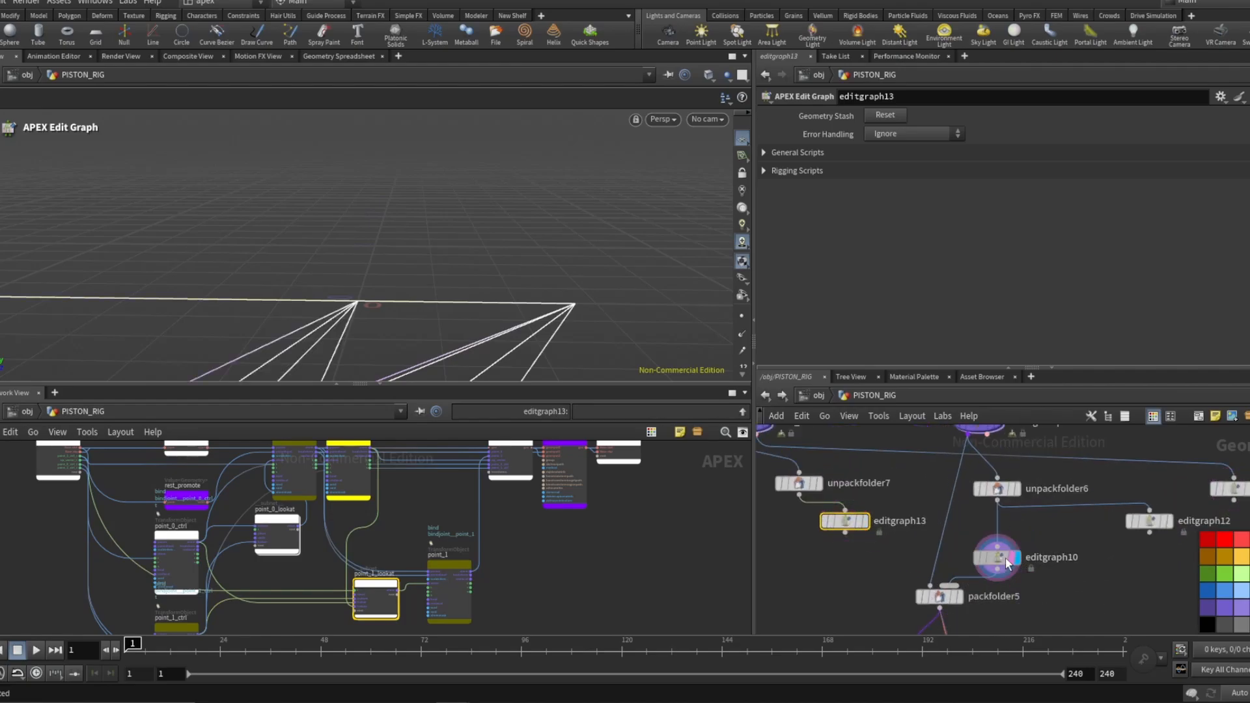
{"action": "left_click", "coordinate": [1000, 558]}
{"action": "scroll", "coordinate": [374, 468], "scroll_direction": "up", "scroll_amount": 4}
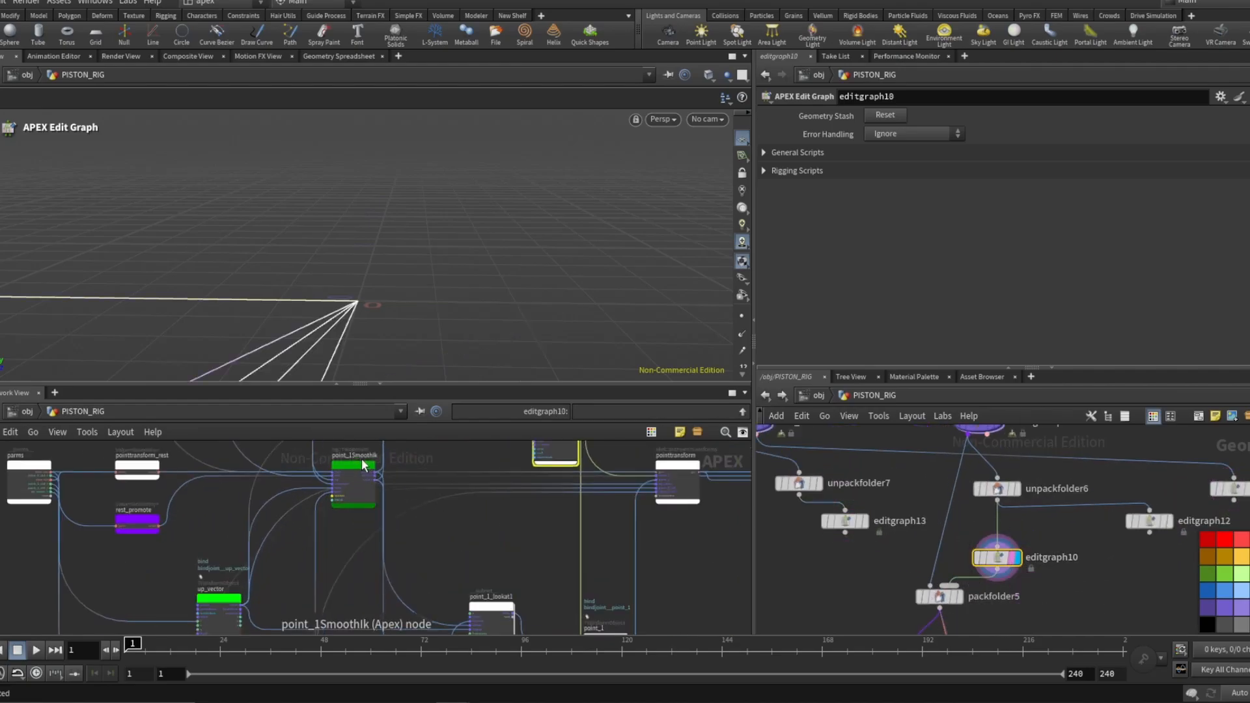
{"action": "scroll", "coordinate": [361, 464], "scroll_direction": "up", "scroll_amount": 1}
{"action": "scroll", "coordinate": [418, 459], "scroll_direction": "down", "scroll_amount": 4}
{"action": "scroll", "coordinate": [448, 569], "scroll_direction": "up", "scroll_amount": 3}
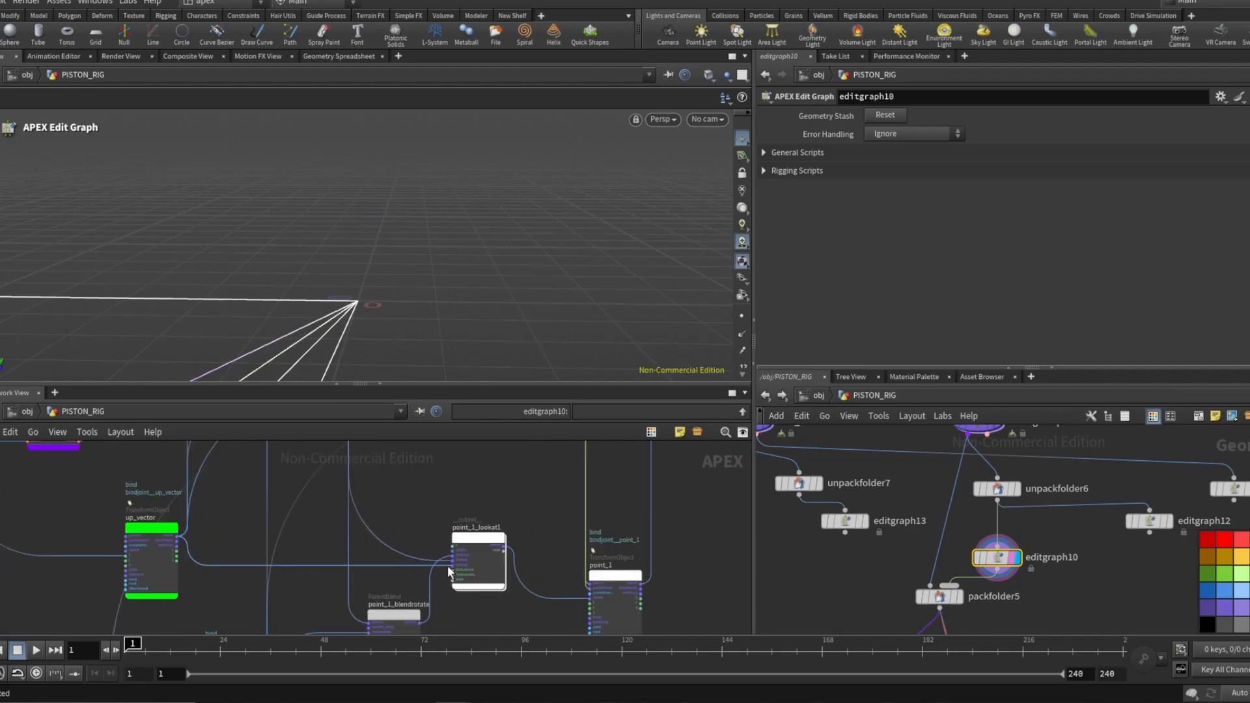
{"action": "scroll", "coordinate": [447, 565], "scroll_direction": "up", "scroll_amount": 1}
{"action": "left_click", "coordinate": [474, 545]}
{"action": "scroll", "coordinate": [439, 489], "scroll_direction": "down", "scroll_amount": 2}
{"action": "scroll", "coordinate": [430, 528], "scroll_direction": "up", "scroll_amount": 2}
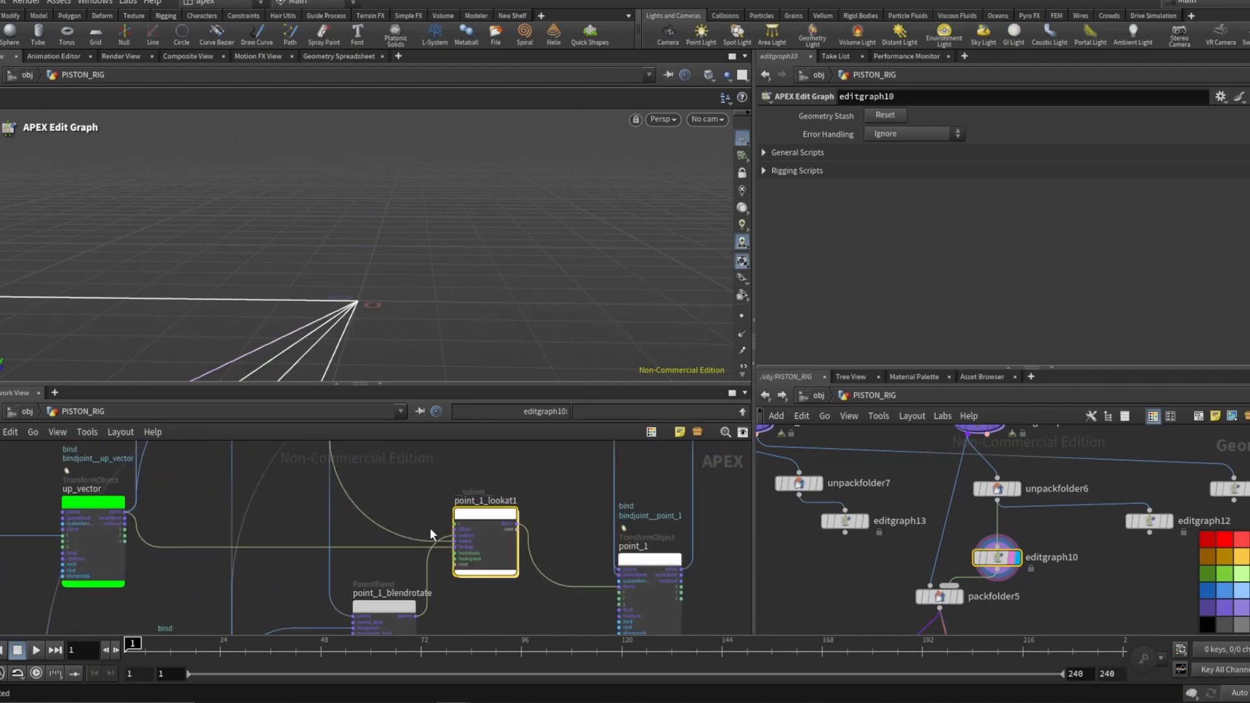
{"action": "scroll", "coordinate": [473, 518], "scroll_direction": "up", "scroll_amount": 1}
{"action": "scroll", "coordinate": [426, 586], "scroll_direction": "down", "scroll_amount": 3}
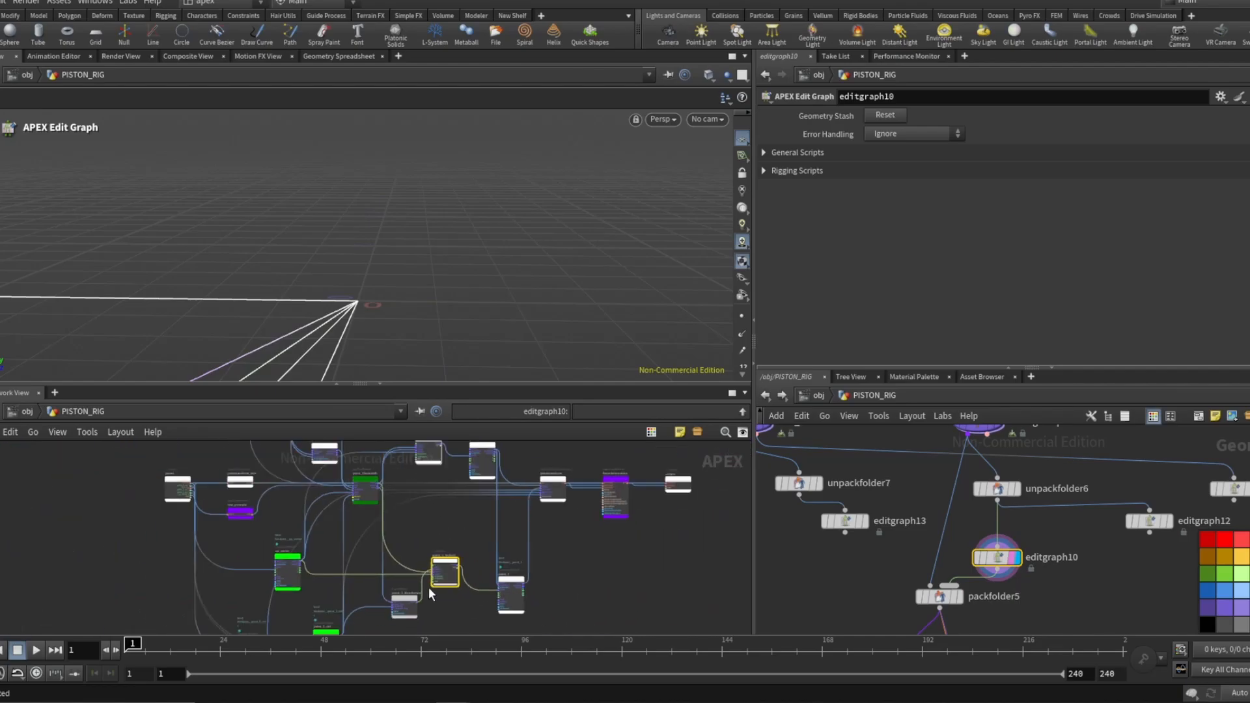
{"action": "scroll", "coordinate": [429, 594], "scroll_direction": "up", "scroll_amount": 3}
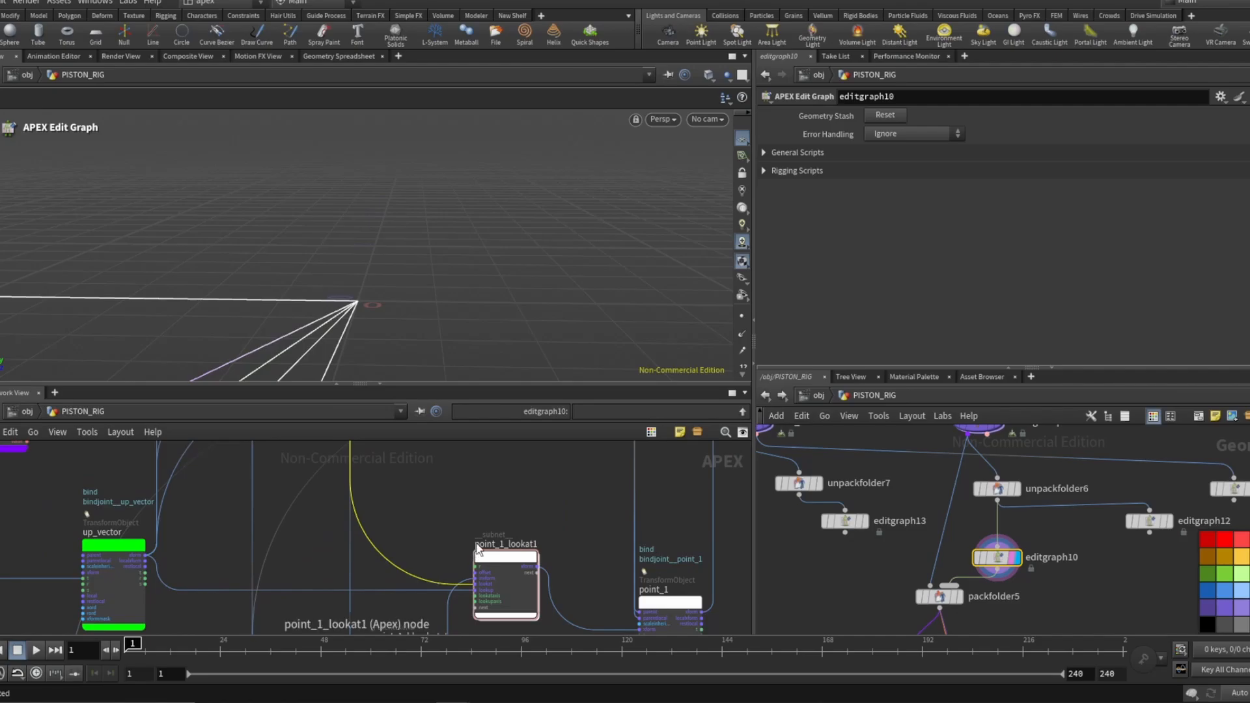
{"action": "scroll", "coordinate": [478, 549], "scroll_direction": "up", "scroll_amount": 2}
{"action": "scroll", "coordinate": [457, 541], "scroll_direction": "down", "scroll_amount": 2}
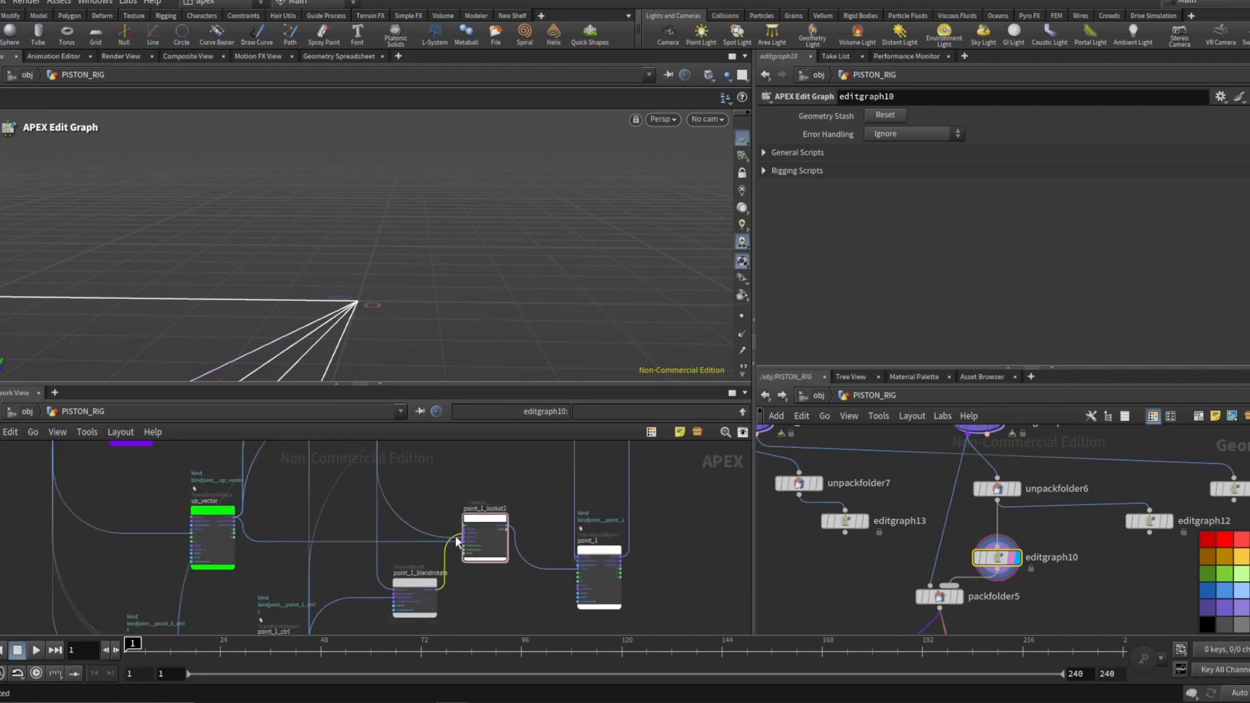
{"action": "scroll", "coordinate": [401, 560], "scroll_direction": "up", "scroll_amount": 2}
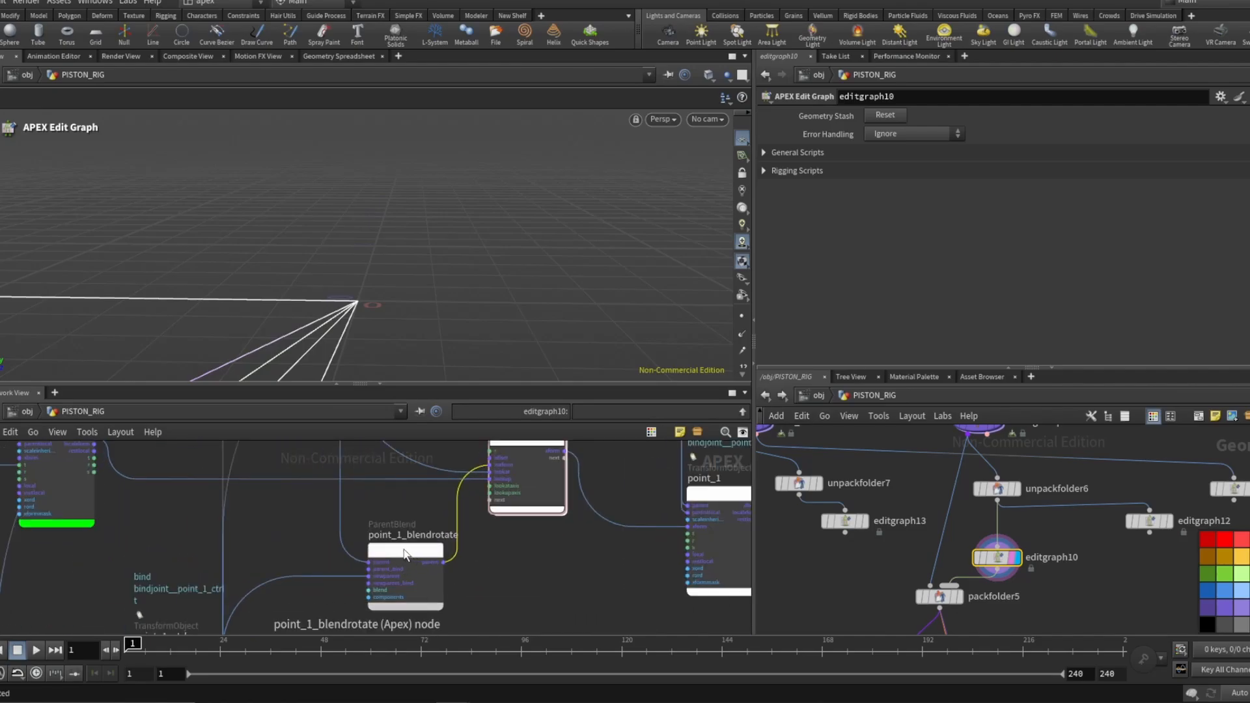
{"action": "scroll", "coordinate": [405, 554], "scroll_direction": "down", "scroll_amount": 4}
{"action": "scroll", "coordinate": [424, 562], "scroll_direction": "up", "scroll_amount": 5}
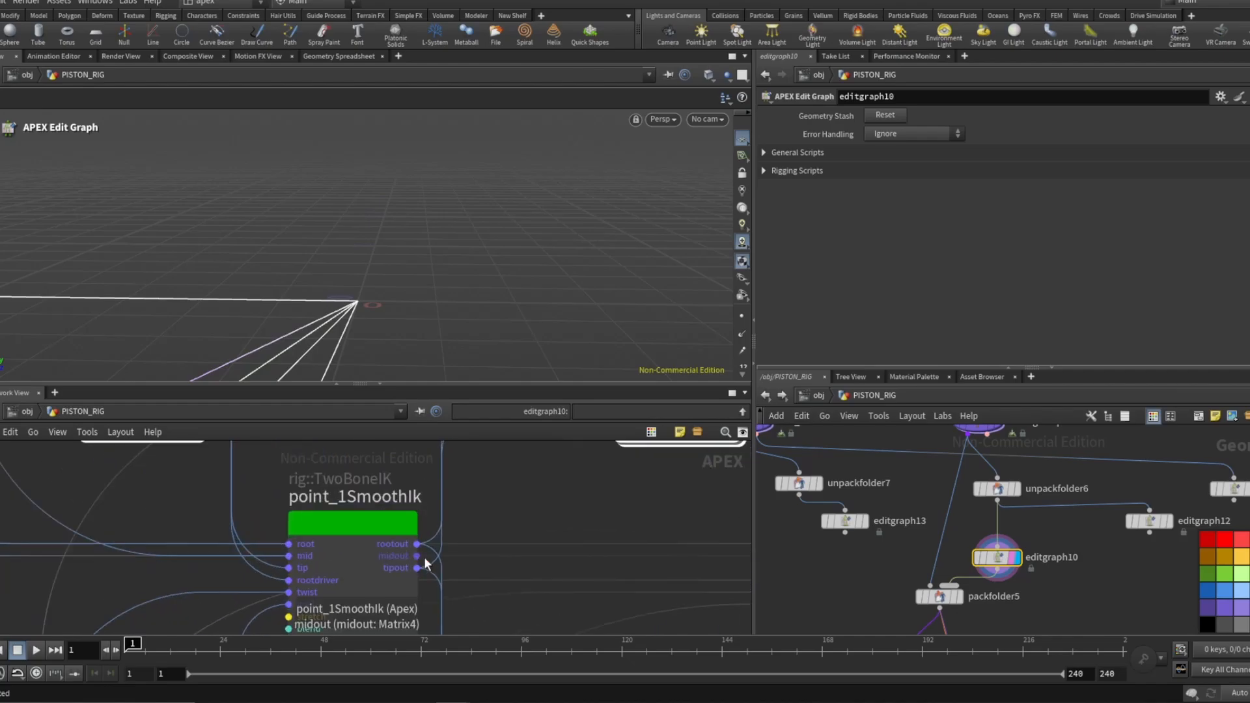
{"action": "scroll", "coordinate": [397, 560], "scroll_direction": "down", "scroll_amount": 3}
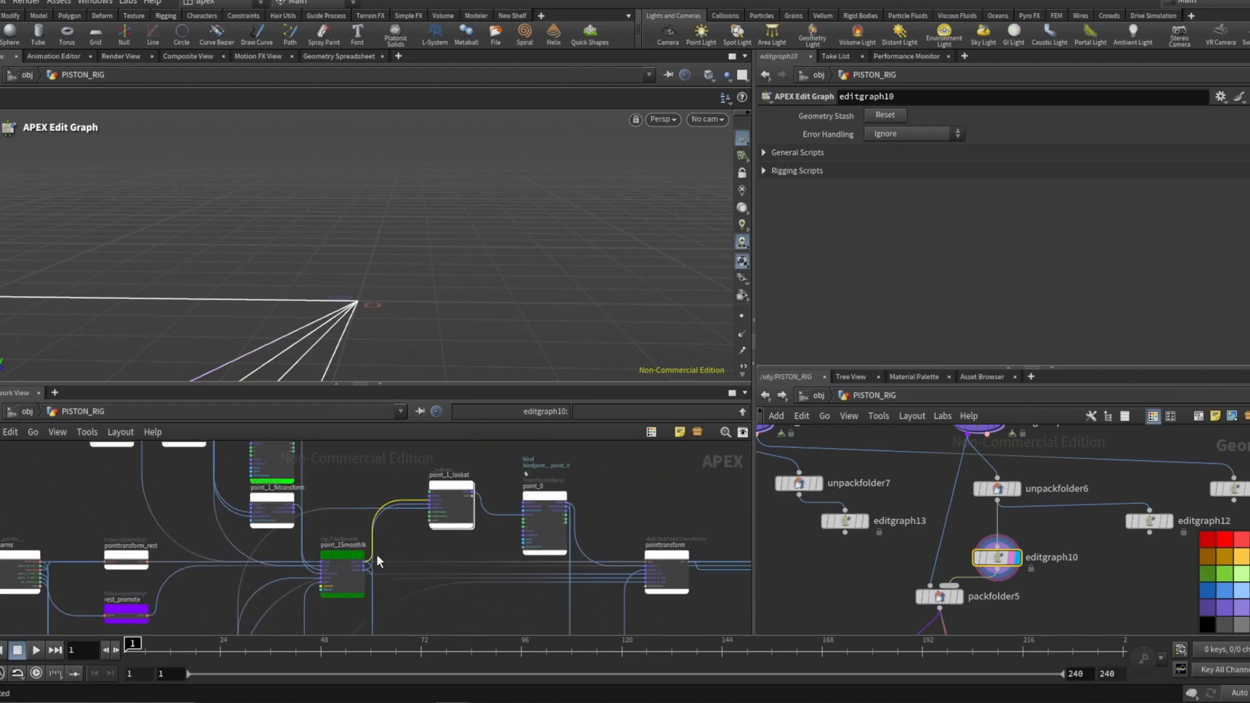
Select the point_1_lookat1 node in editgraph10 and examine its parameters, including lookat, lookup, lookataxis and lookupaxis.
{"action": "scroll", "coordinate": [377, 560], "scroll_direction": "up", "scroll_amount": 3}
{"action": "scroll", "coordinate": [378, 550], "scroll_direction": "down", "scroll_amount": 6}
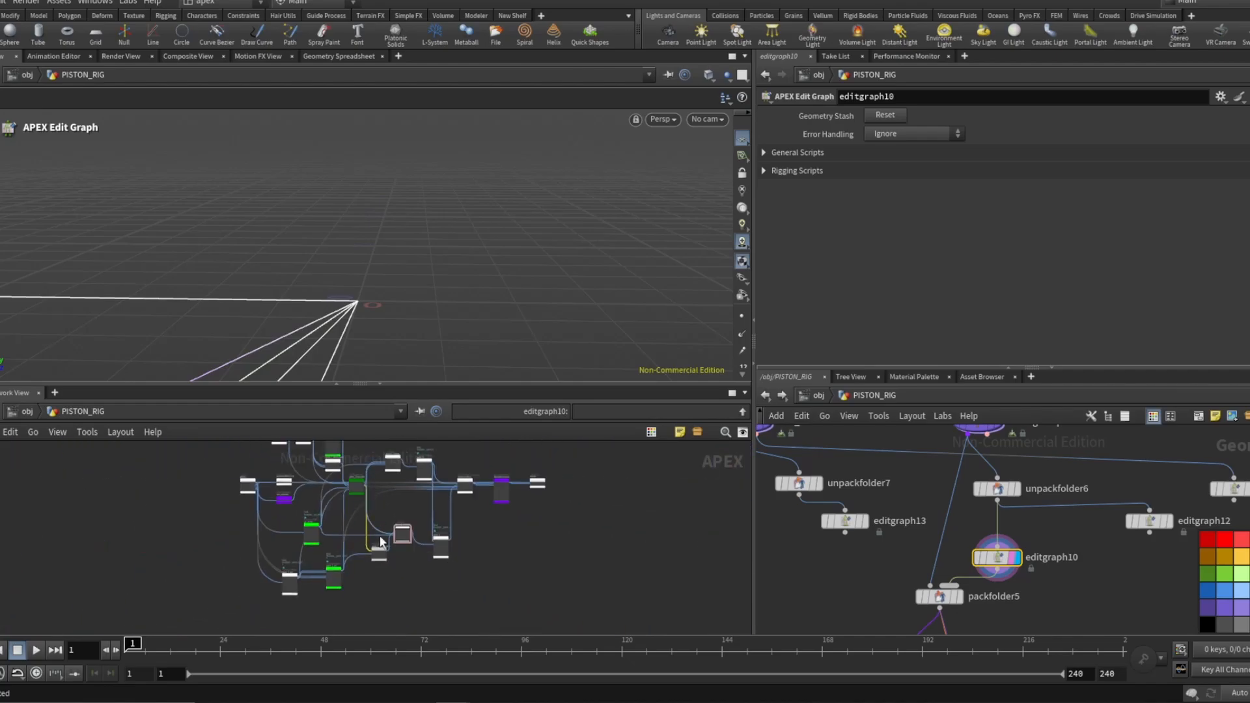
{"action": "scroll", "coordinate": [381, 541], "scroll_direction": "up", "scroll_amount": 4}
{"action": "scroll", "coordinate": [380, 531], "scroll_direction": "down", "scroll_amount": 4}
{"action": "scroll", "coordinate": [379, 515], "scroll_direction": "up", "scroll_amount": 2}
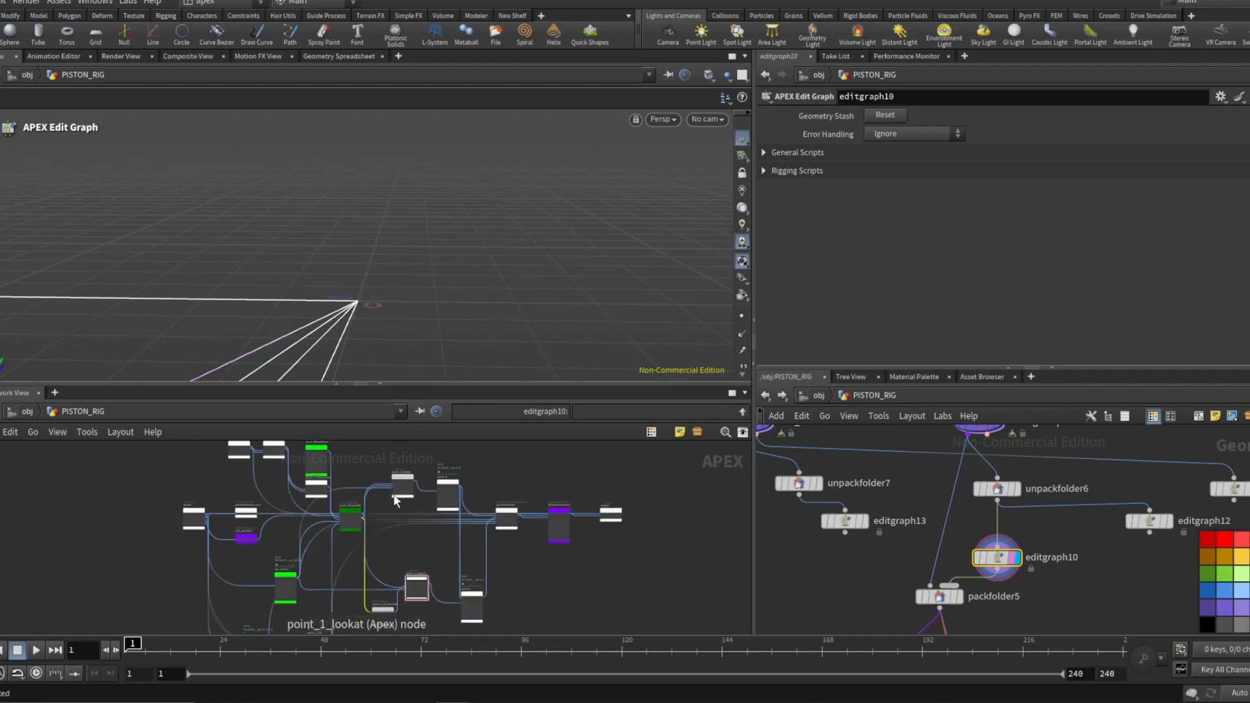
{"action": "scroll", "coordinate": [411, 605], "scroll_direction": "up", "scroll_amount": 3}
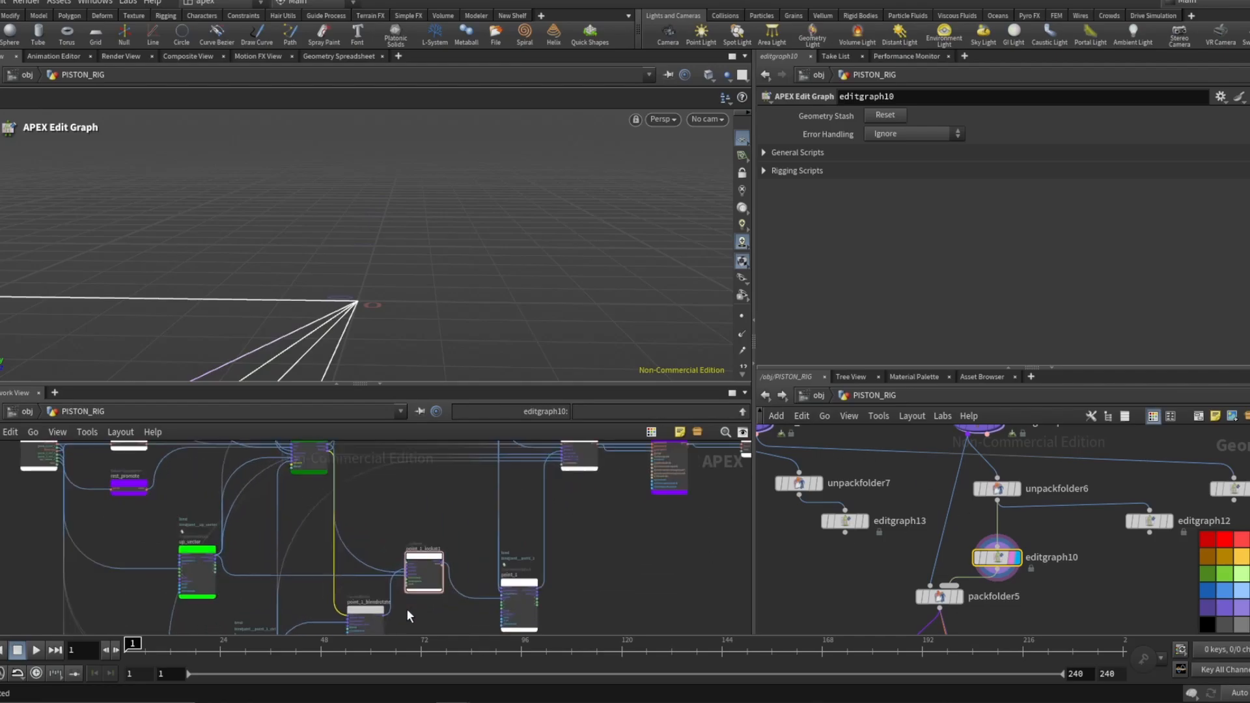
{"action": "scroll", "coordinate": [430, 544], "scroll_direction": "up", "scroll_amount": 2}
{"action": "left_click", "coordinate": [430, 540]}
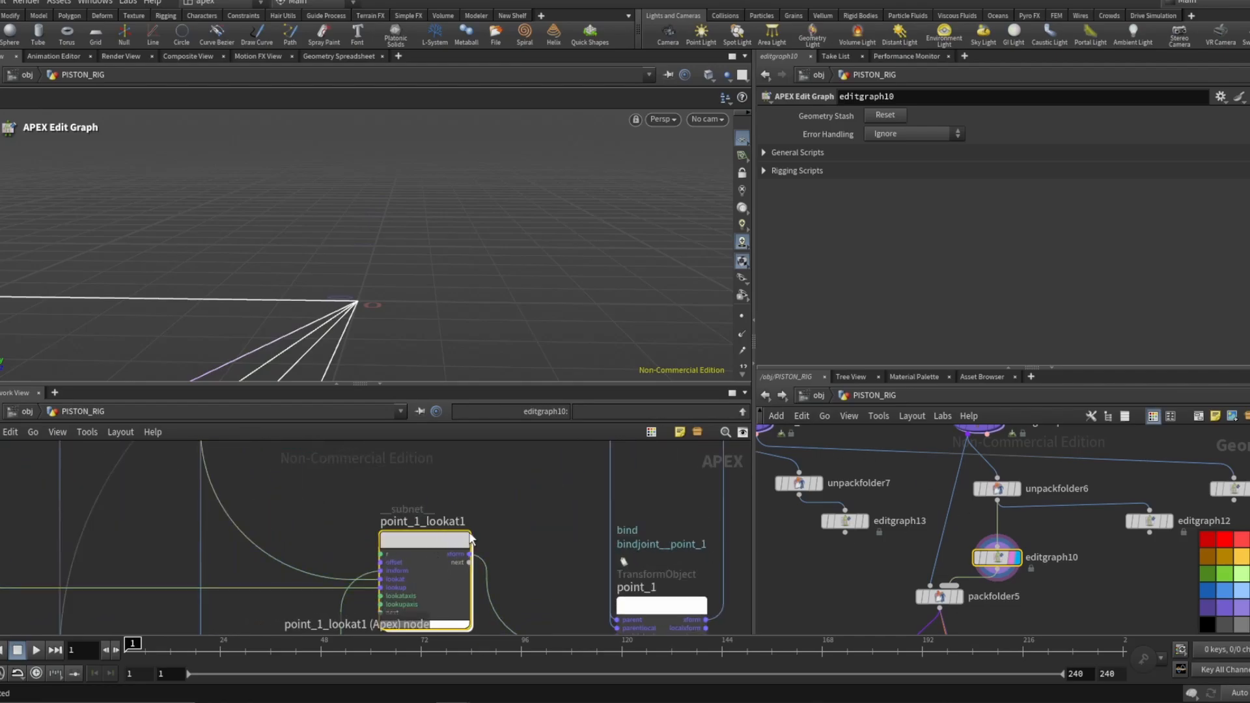
{"action": "scroll", "coordinate": [431, 547], "scroll_direction": "down", "scroll_amount": 2}
{"action": "key", "text": "p"}
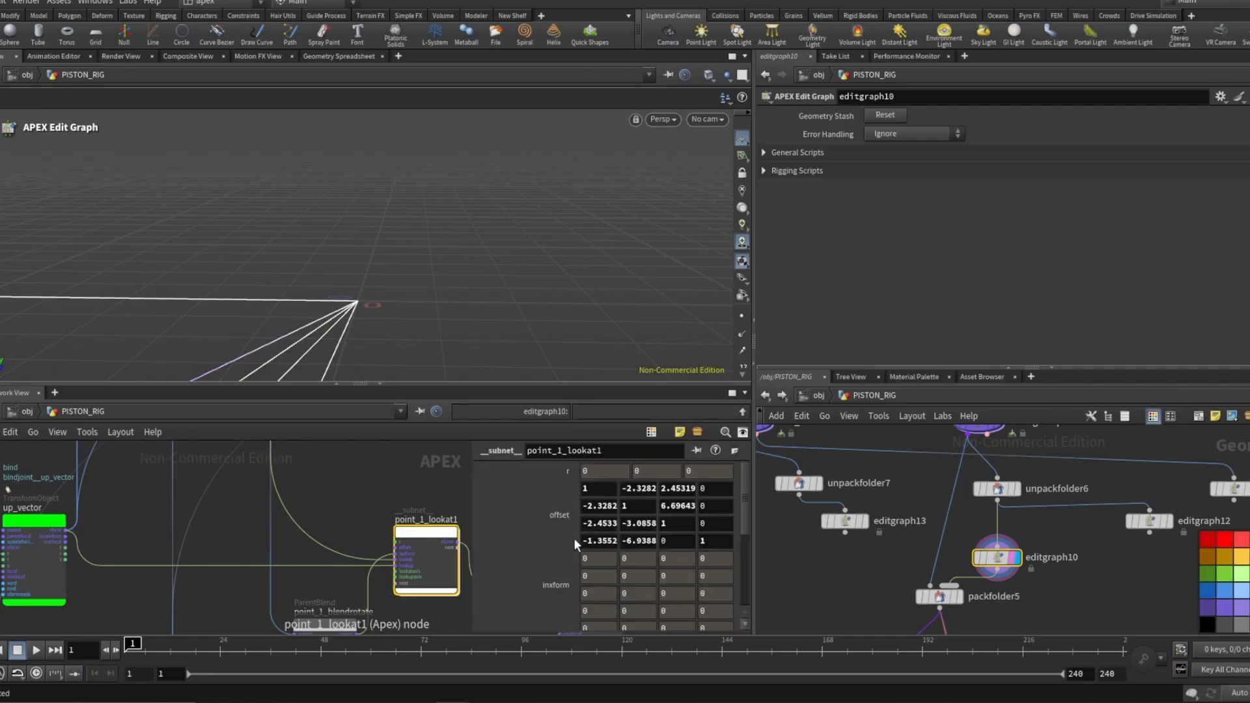
{"action": "scroll", "coordinate": [612, 540], "scroll_direction": "down", "scroll_amount": 3}
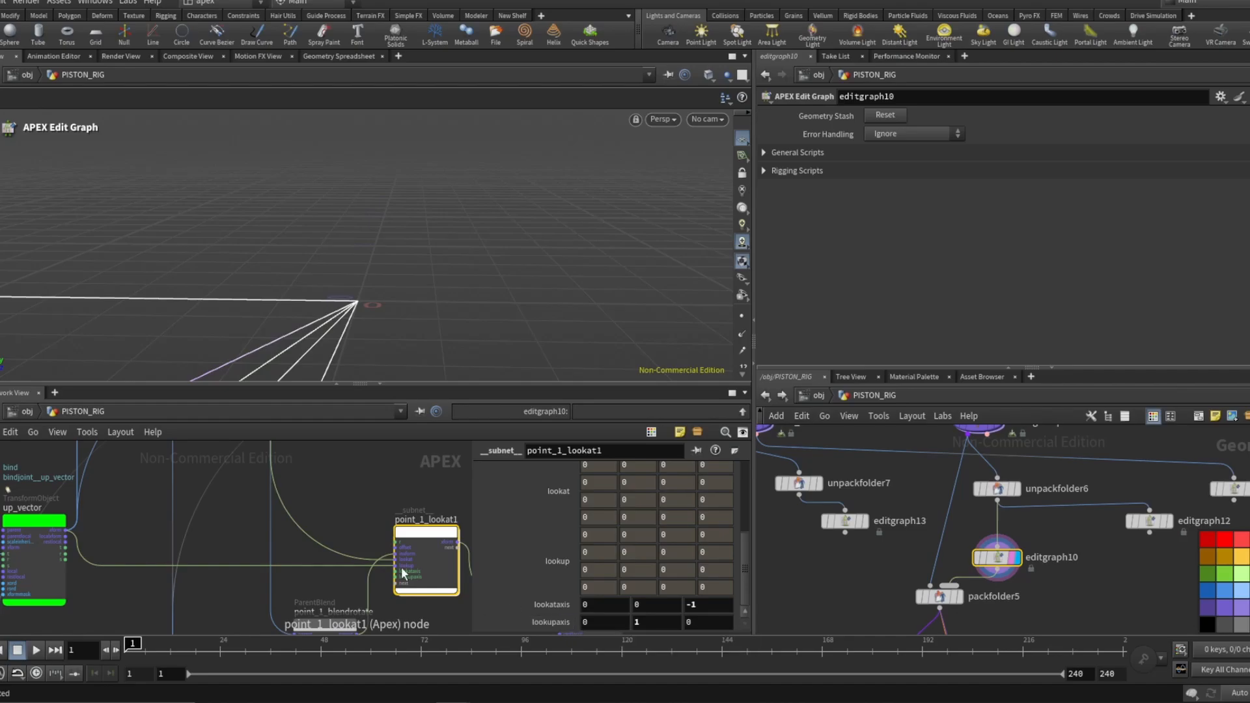
{"action": "scroll", "coordinate": [269, 547], "scroll_direction": "down", "scroll_amount": 5}
{"action": "scroll", "coordinate": [374, 562], "scroll_direction": "up", "scroll_amount": 3}
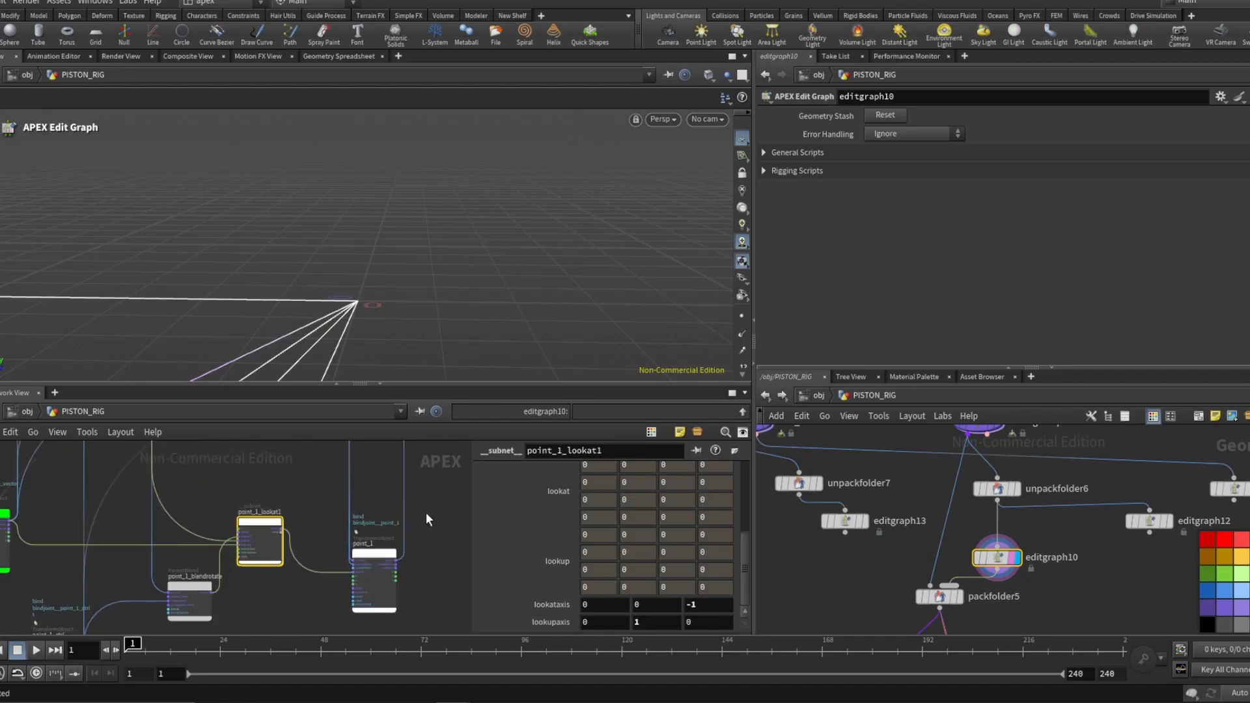
{"action": "scroll", "coordinate": [357, 570], "scroll_direction": "up", "scroll_amount": 2}
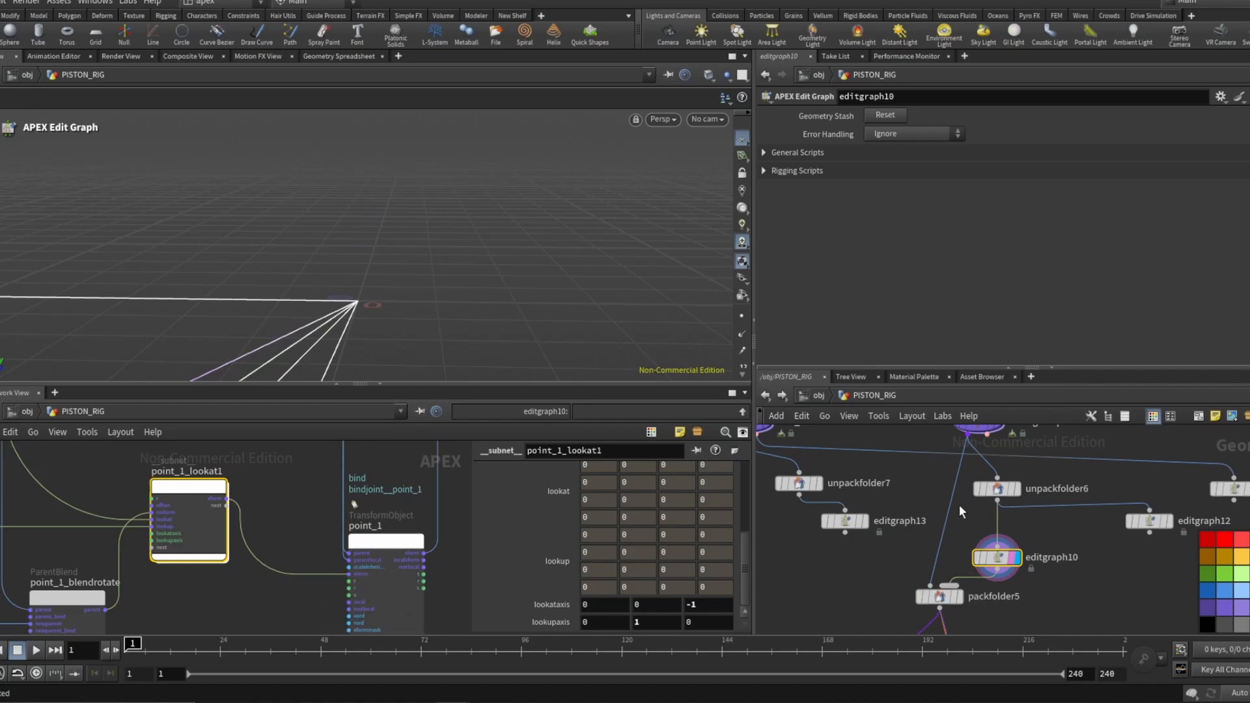
{"action": "scroll", "coordinate": [960, 506], "scroll_direction": "down", "scroll_amount": 3}
{"action": "scroll", "coordinate": [964, 602], "scroll_direction": "up", "scroll_amount": 3}
Switch to sceneanimate2 and move the point_1_ctrl control in the viewport to test the piston's pose.
{"action": "left_click", "coordinate": [991, 583]}
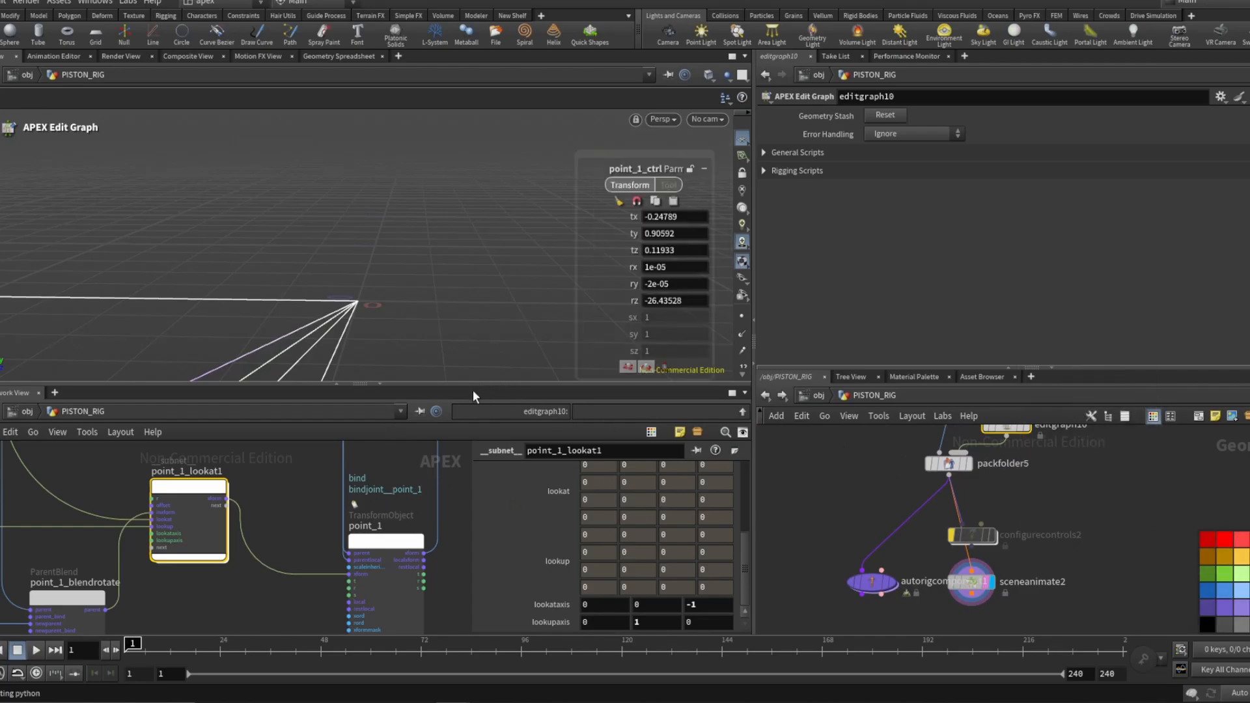
{"action": "left_click_drag", "start_coordinate": [436, 254], "coordinate": [455, 286]}
{"action": "scroll", "coordinate": [871, 517], "scroll_direction": "down", "scroll_amount": 5}
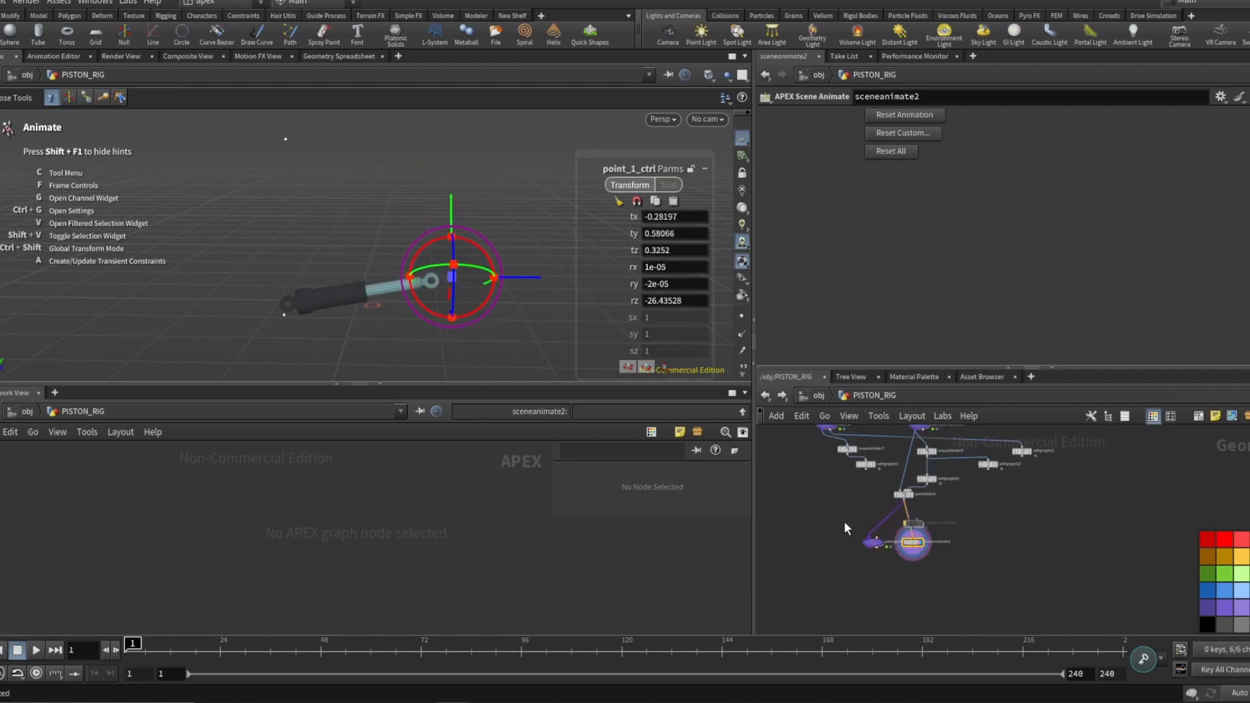
Navigate the network to the bonedeform2 node and view its deformed piston mesh in the viewport.
{"action": "scroll", "coordinate": [844, 521], "scroll_direction": "down", "scroll_amount": 5}
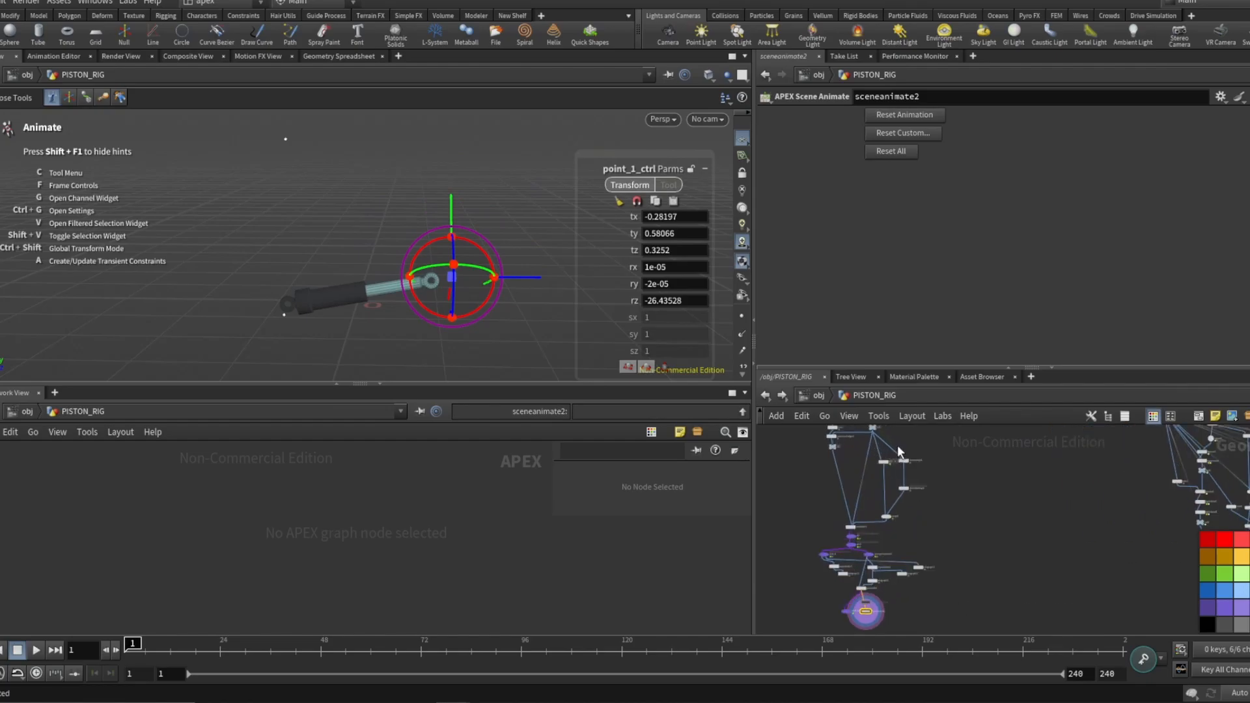
{"action": "scroll", "coordinate": [898, 444], "scroll_direction": "up", "scroll_amount": 1}
{"action": "scroll", "coordinate": [854, 491], "scroll_direction": "down", "scroll_amount": 3}
{"action": "scroll", "coordinate": [1153, 564], "scroll_direction": "up", "scroll_amount": 6}
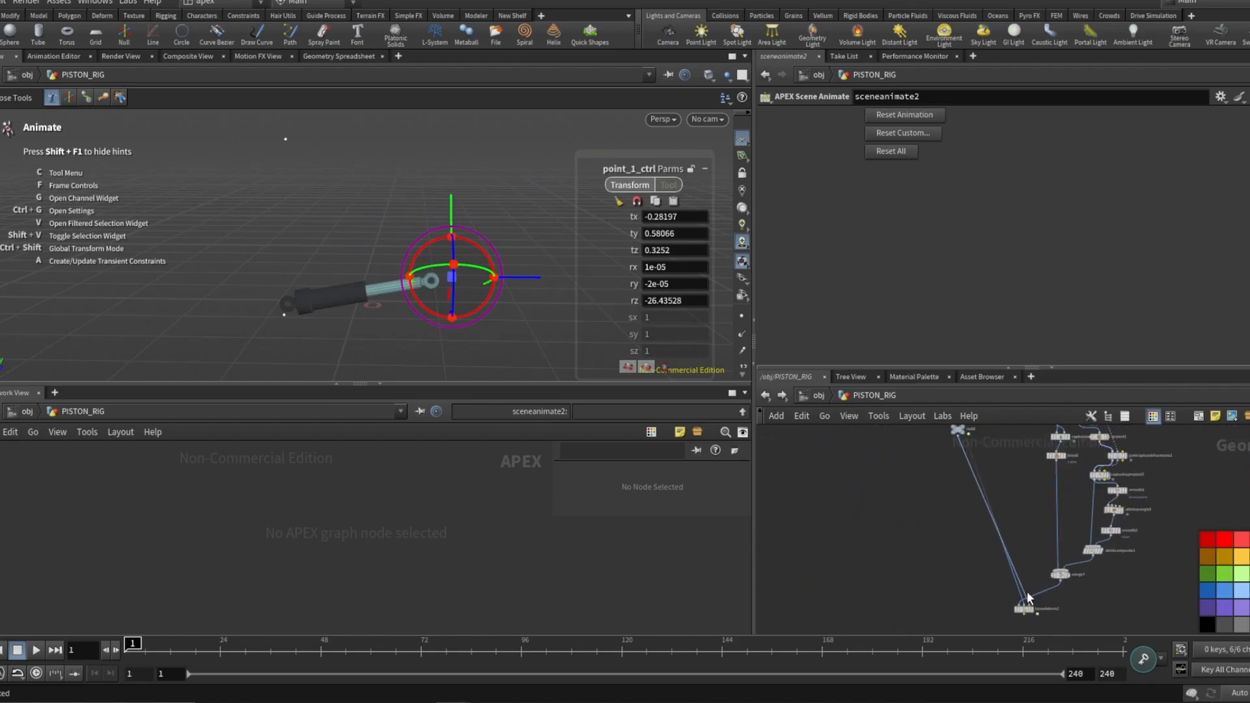
{"action": "scroll", "coordinate": [1026, 591], "scroll_direction": "up", "scroll_amount": 3}
{"action": "left_click", "coordinate": [1017, 541]}
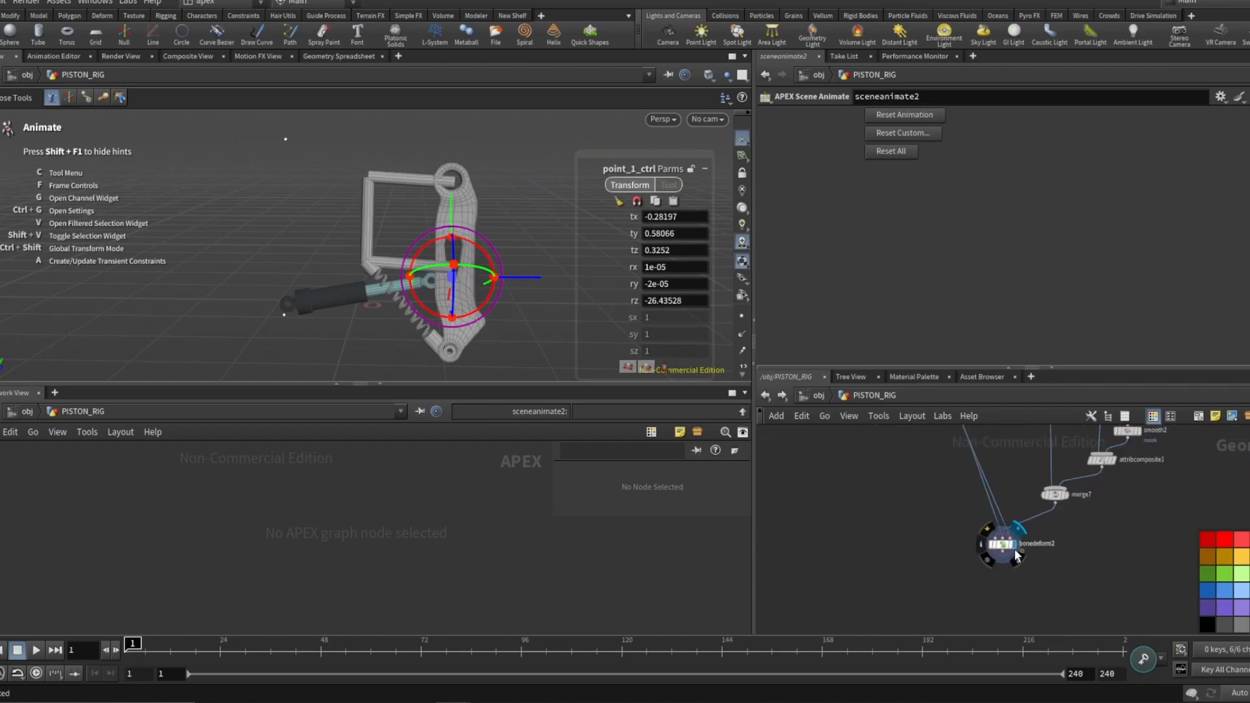
{"action": "key", "text": "Return"}
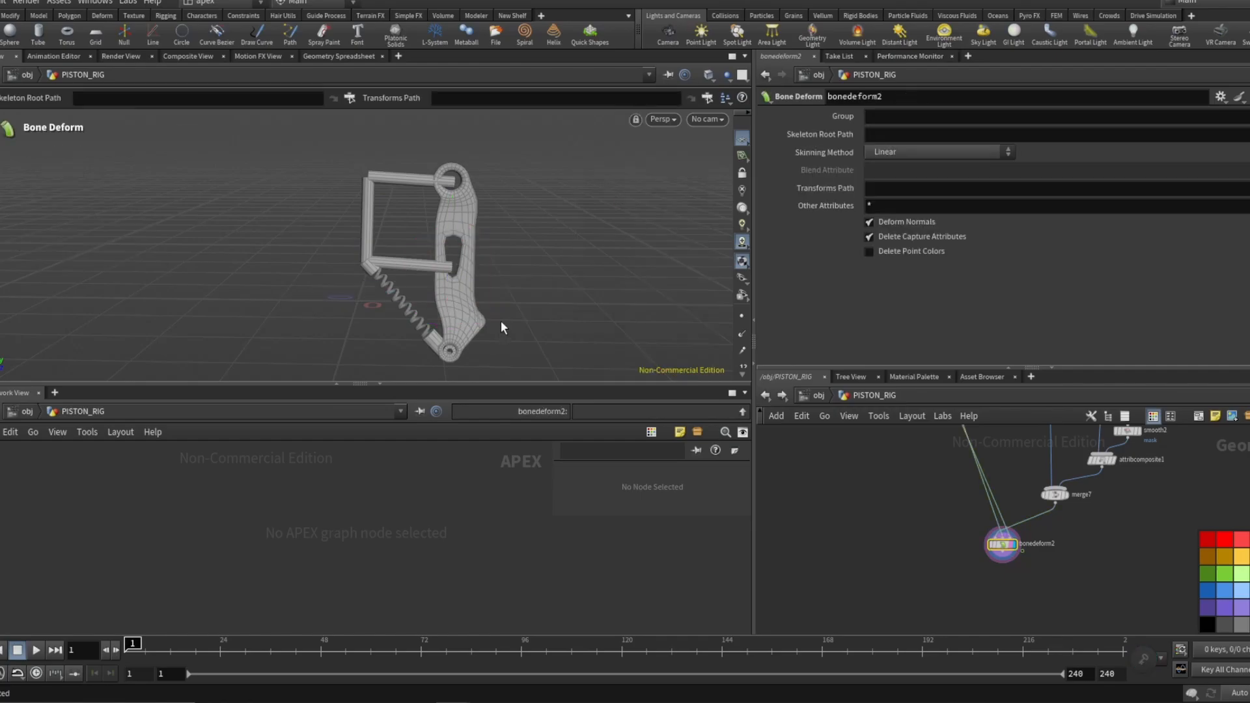
Play the timeline to watch the piston mesh deform, nudging the bonedeform2 node within the network.
{"action": "left_click", "coordinate": [37, 650]}
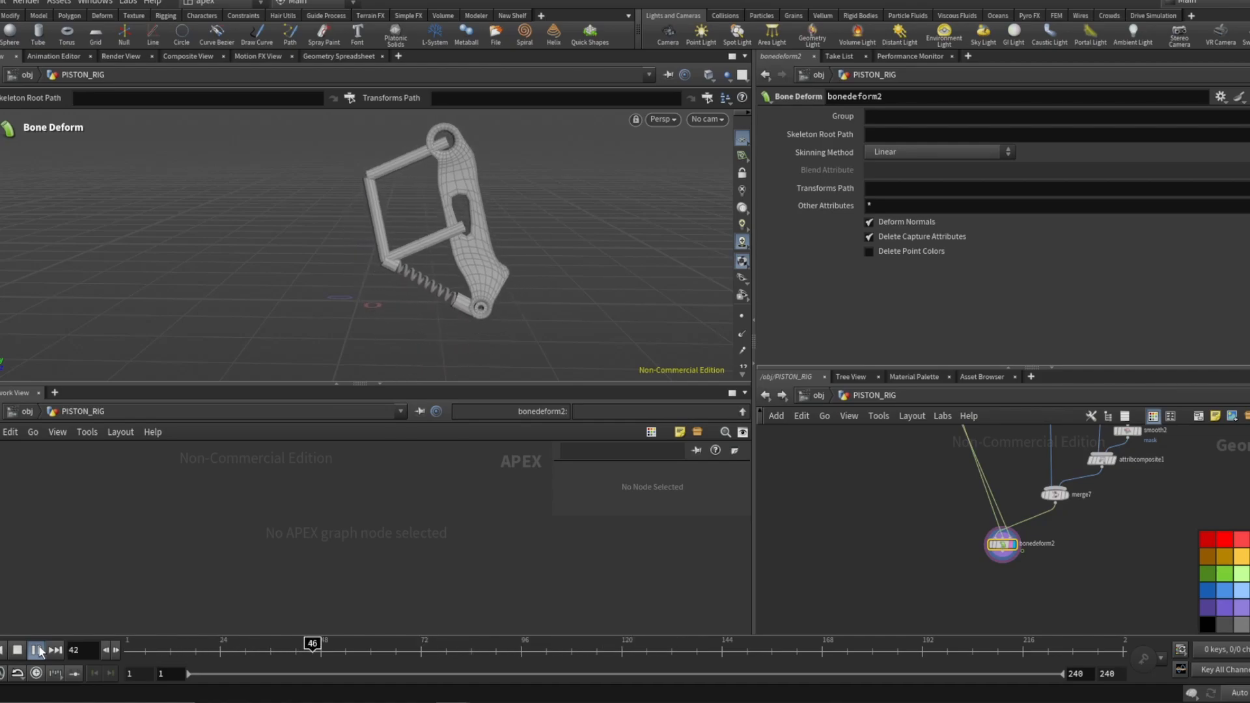
{"action": "scroll", "coordinate": [999, 567], "scroll_direction": "down", "scroll_amount": 3}
{"action": "scroll", "coordinate": [990, 552], "scroll_direction": "up", "scroll_amount": 3}
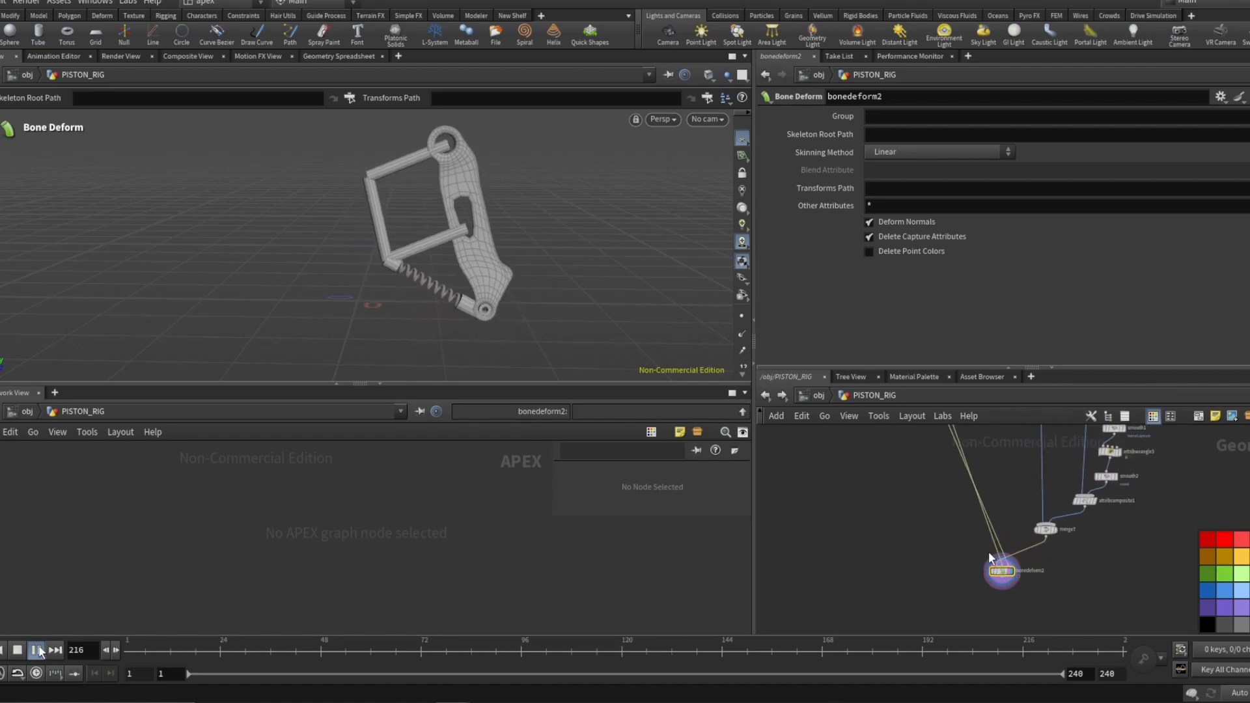
{"action": "left_click_drag", "start_coordinate": [1020, 582], "coordinate": [962, 565]}
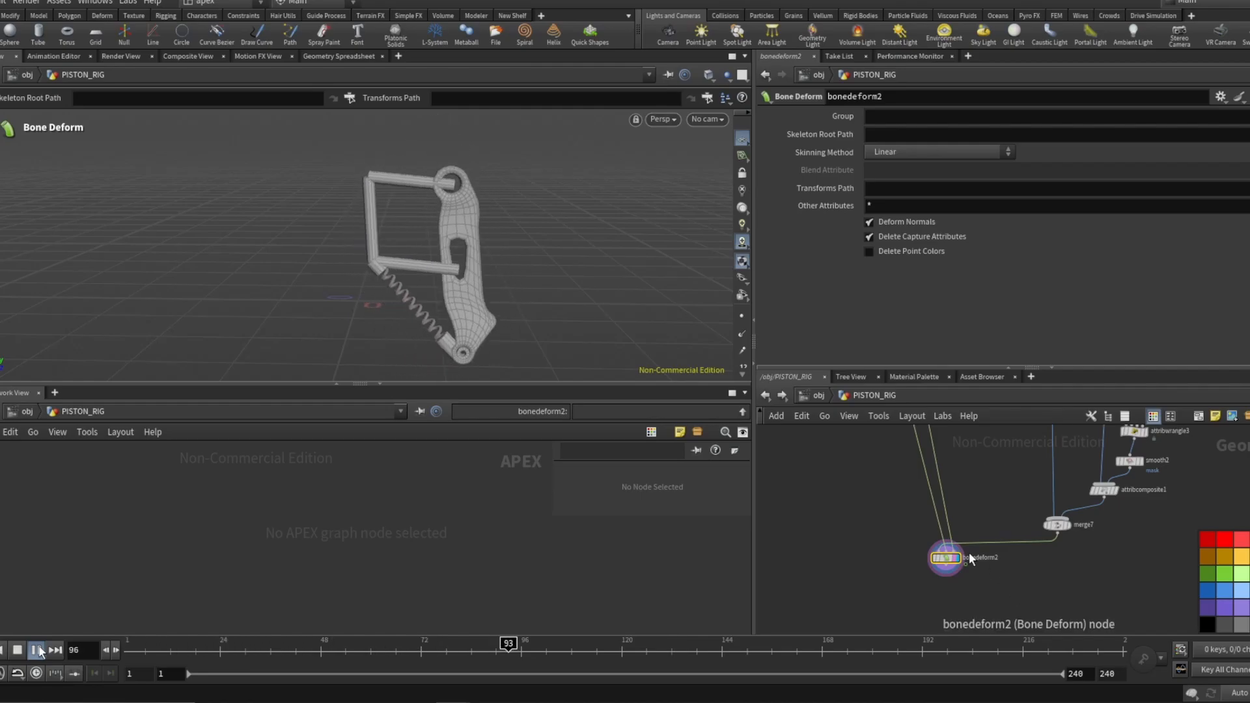
{"action": "scroll", "coordinate": [988, 566], "scroll_direction": "down", "scroll_amount": 2}
{"action": "scroll", "coordinate": [988, 566], "scroll_direction": "down", "scroll_amount": 4}
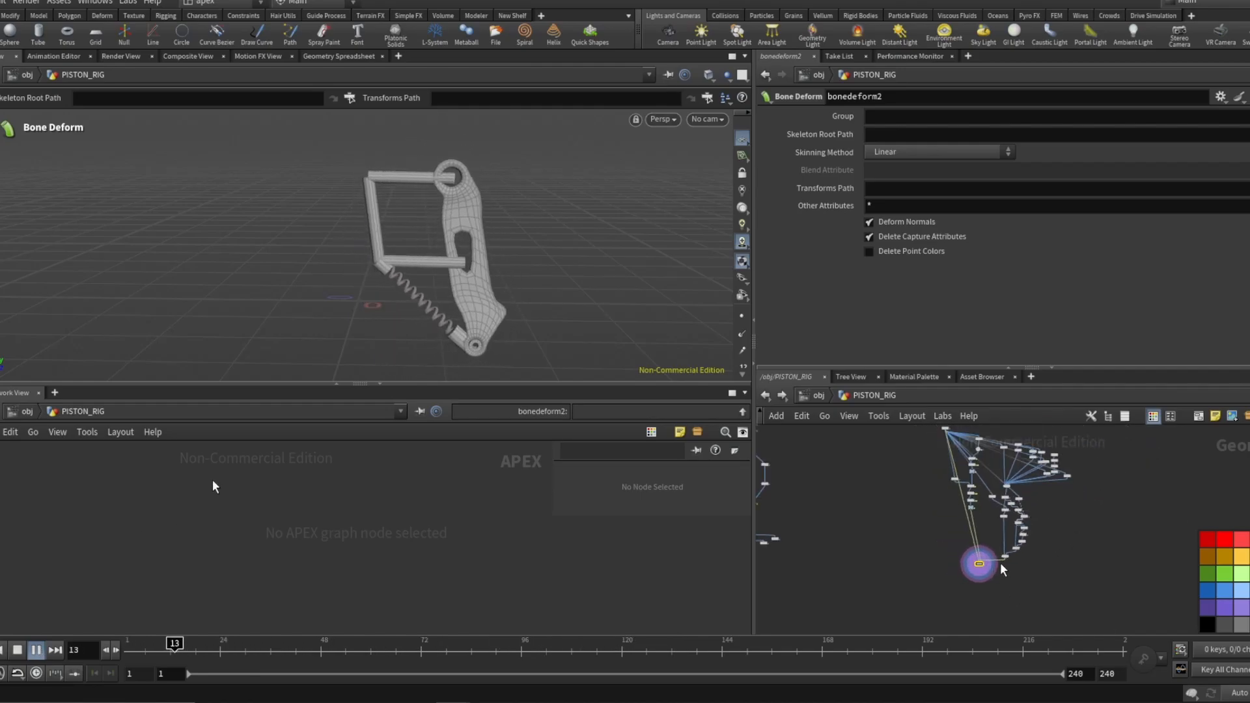
{"action": "scroll", "coordinate": [814, 521], "scroll_direction": "up", "scroll_amount": 4}
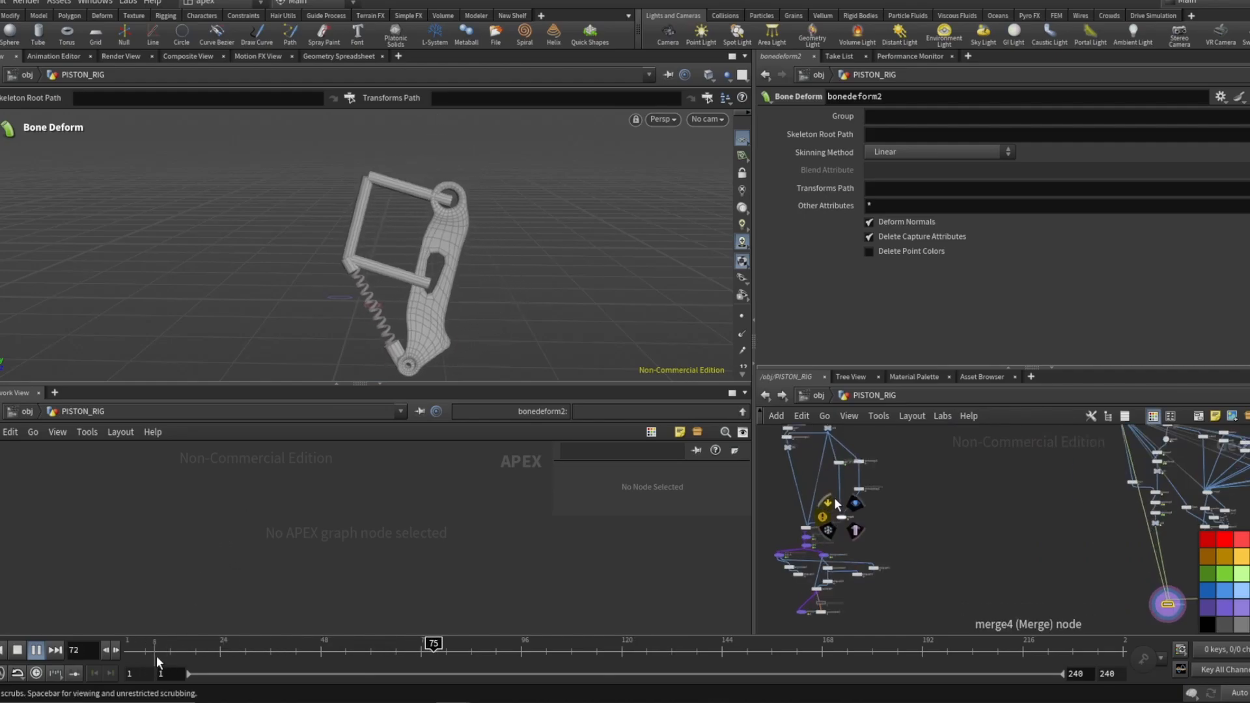
{"action": "scroll", "coordinate": [836, 508], "scroll_direction": "down", "scroll_amount": 2}
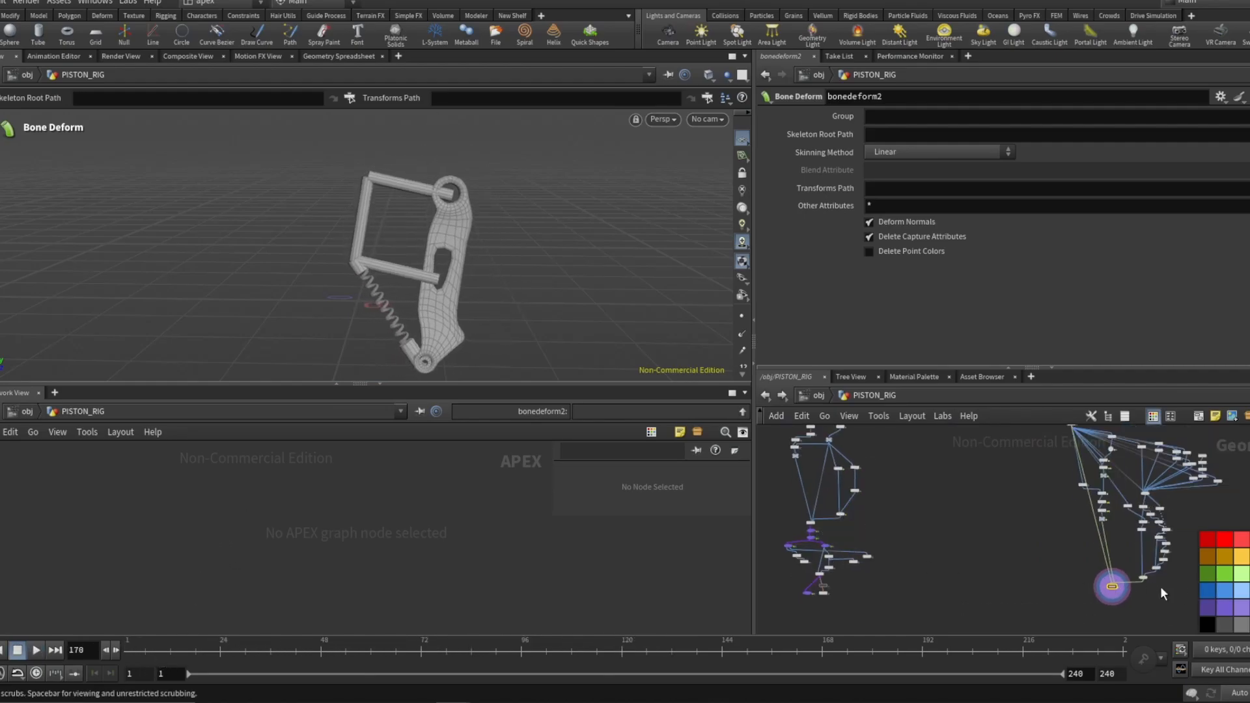